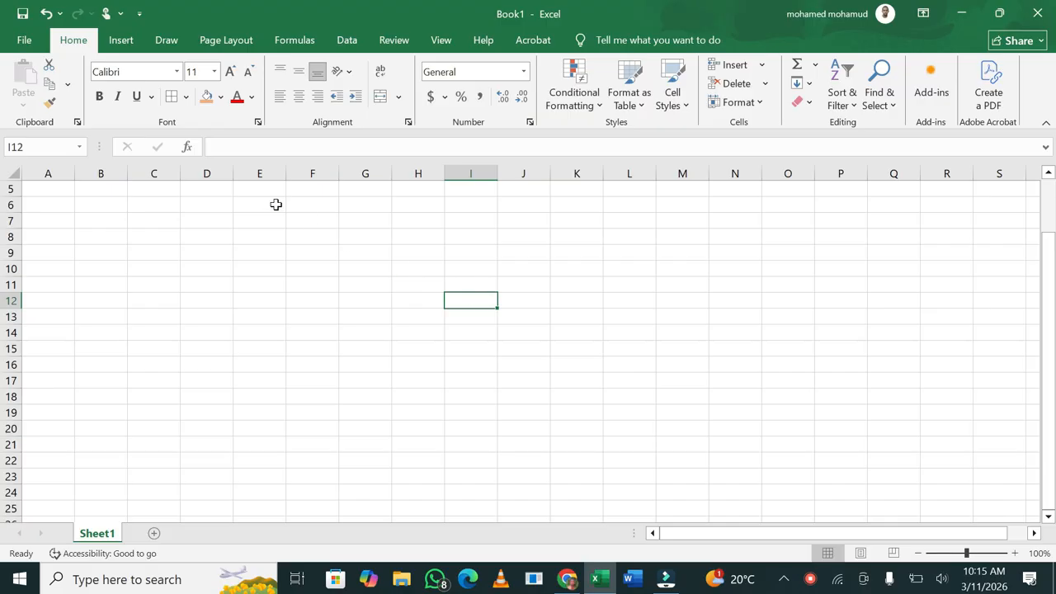
Select cell E9 and then cell E6 on the empty sheet
left_click(270, 255)
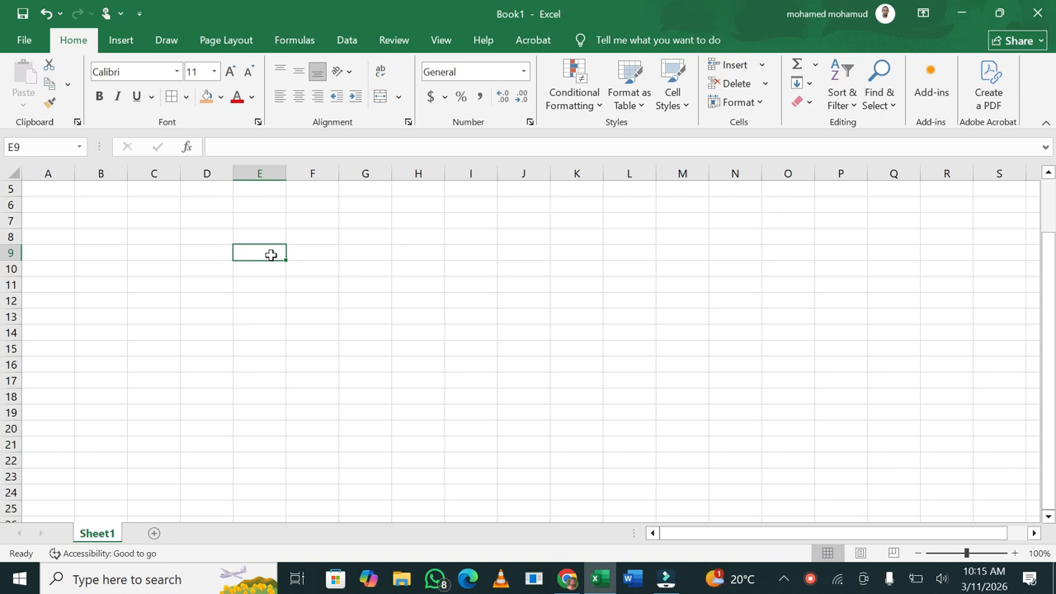
left_click(262, 204)
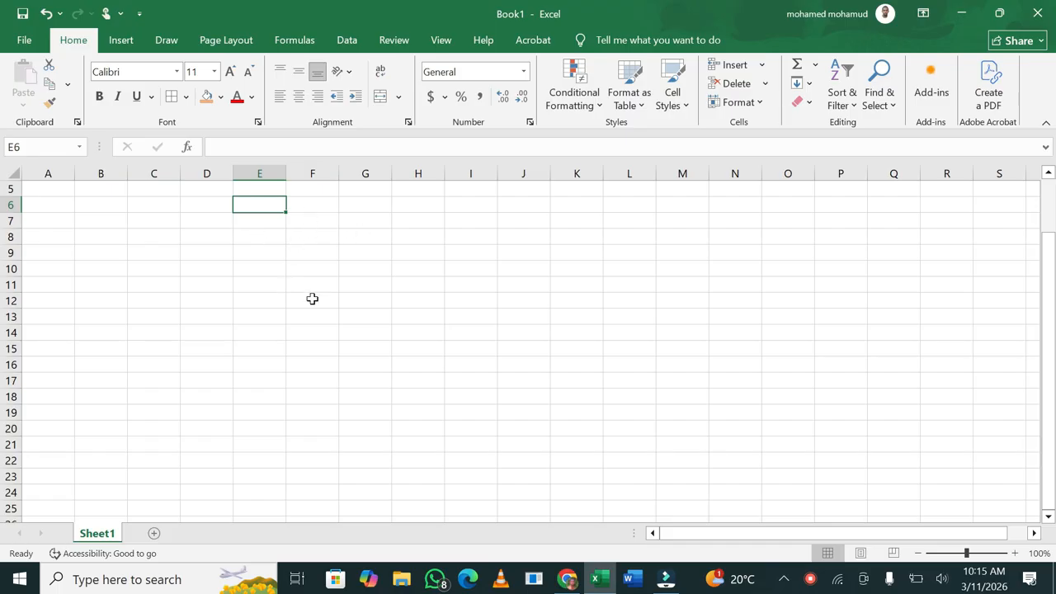
Draw a text box spanning cells F6 to M10
left_click(123, 41)
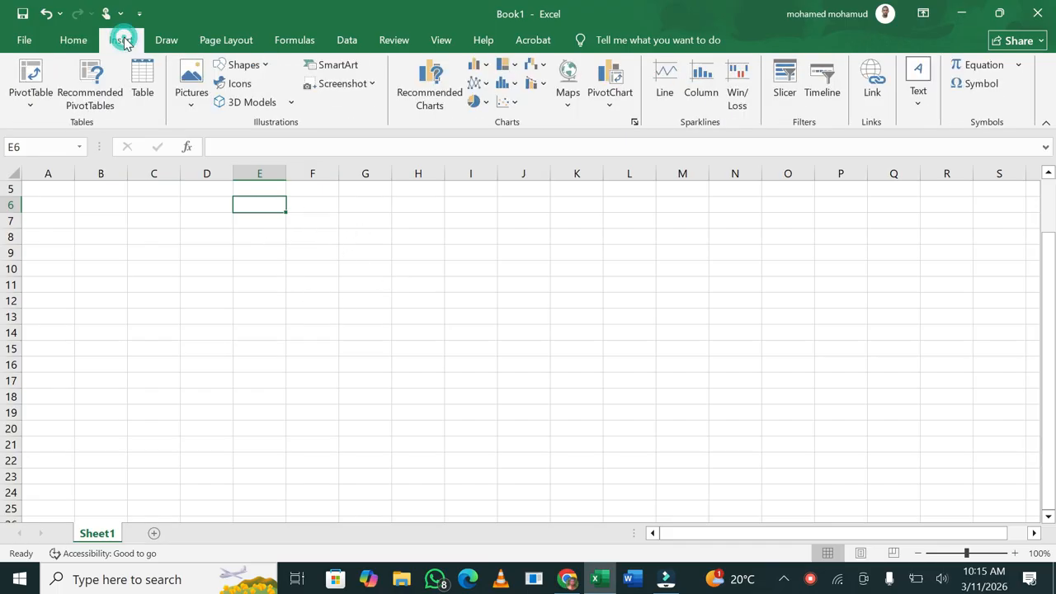
left_click(251, 71)
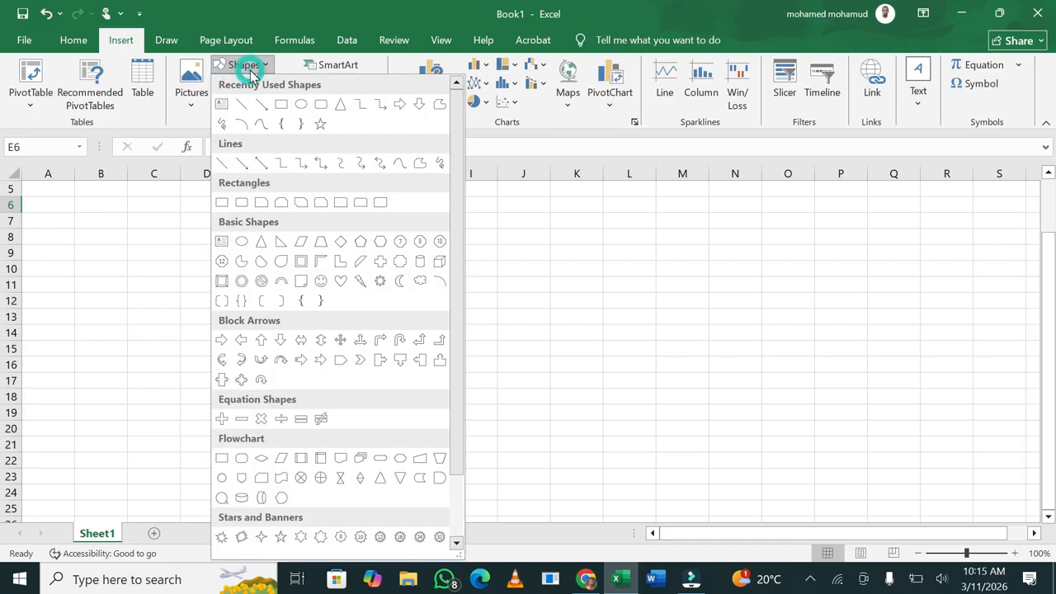
left_click(224, 108)
mouse_move(290, 192)
left_mouse_down()
mouse_move(668, 243)
mouse_move(669, 278)
mouse_move(667, 266)
left_mouse_up()
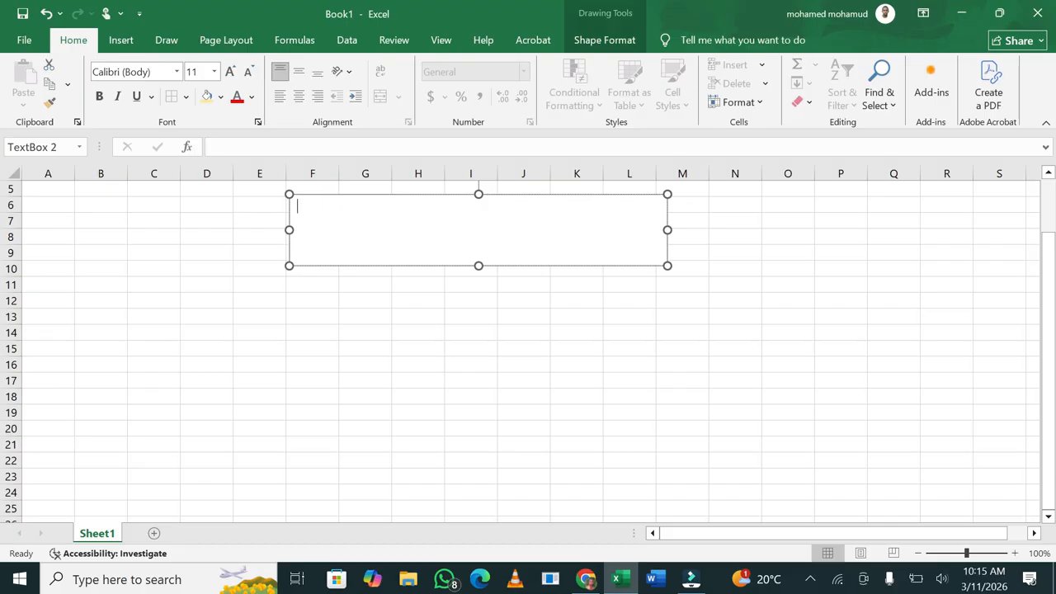
Type 'somali community college' in the text box and centre it
type("somali communi")
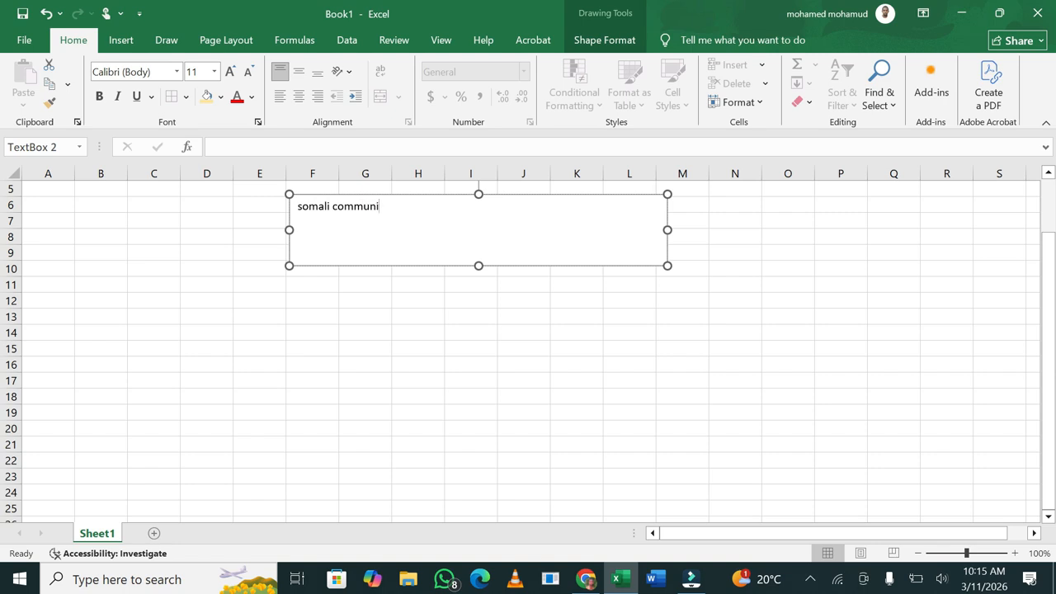
type("ty college")
left_click_drag(332, 206, 299, 208)
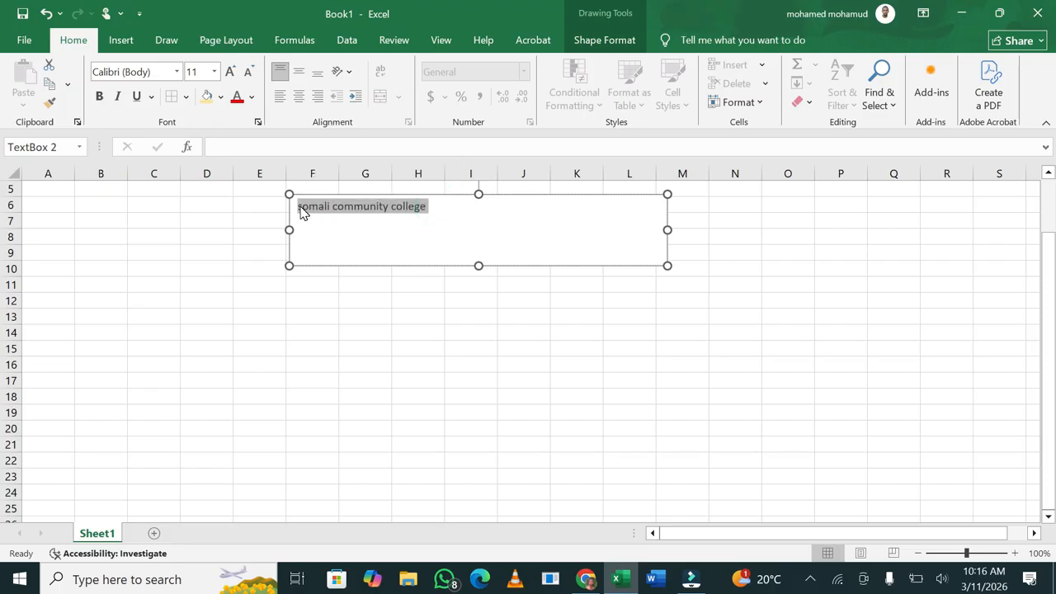
key("ctrl+e")
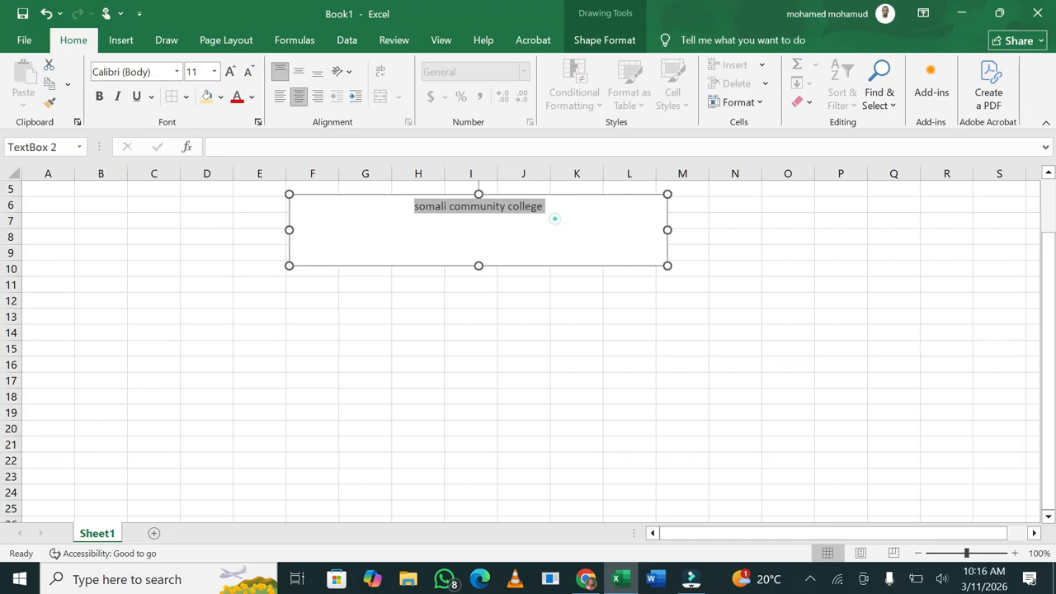
Add the lines 'academic year: 2025-2026' and 'date march 10th 2026' below it
left_click(553, 218)
key("Return")
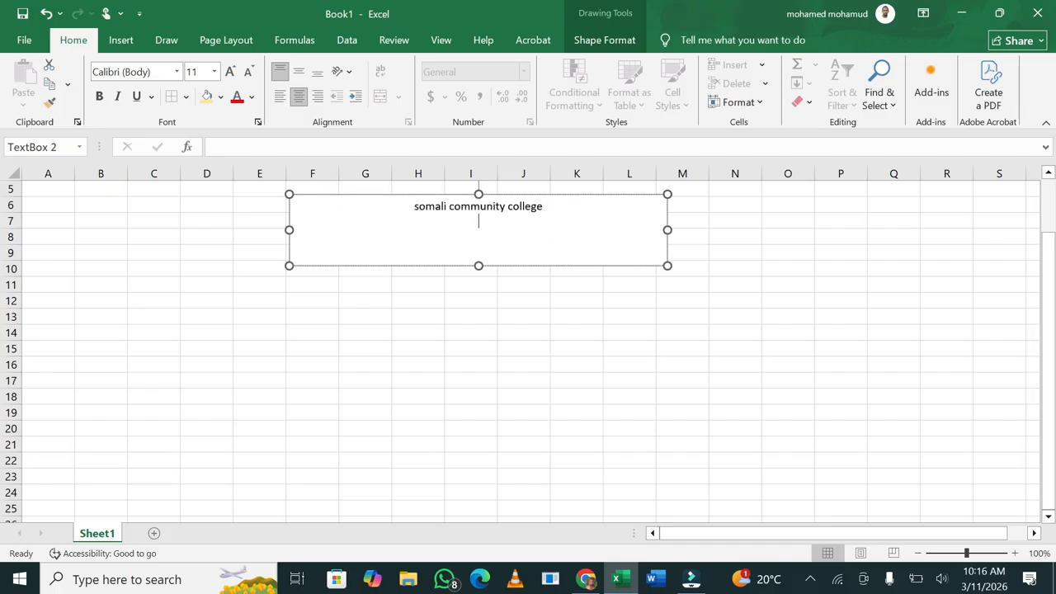
type("academic year: 2")
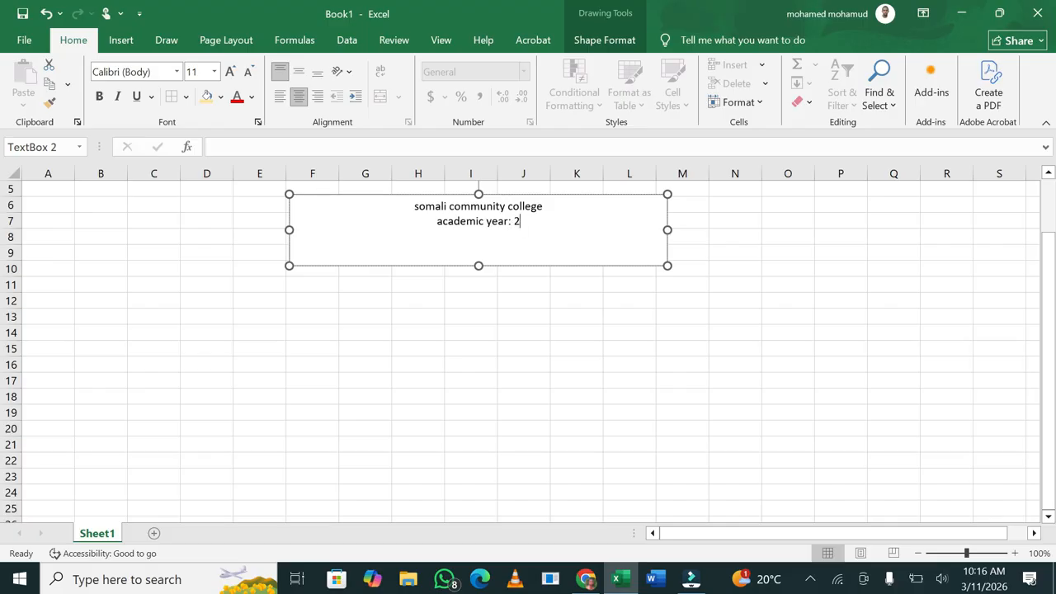
type("025")
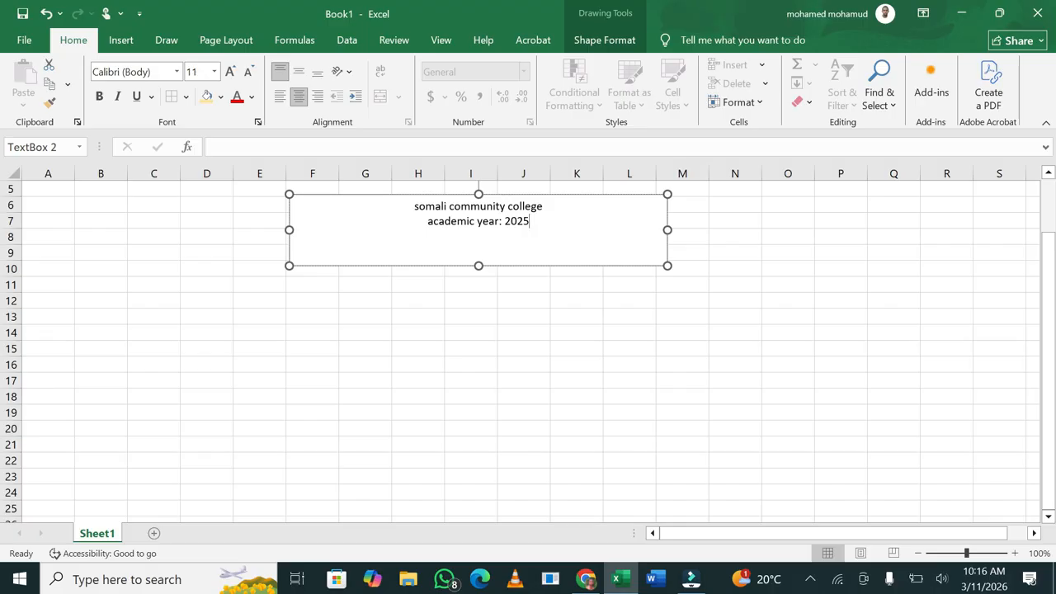
type("-2026")
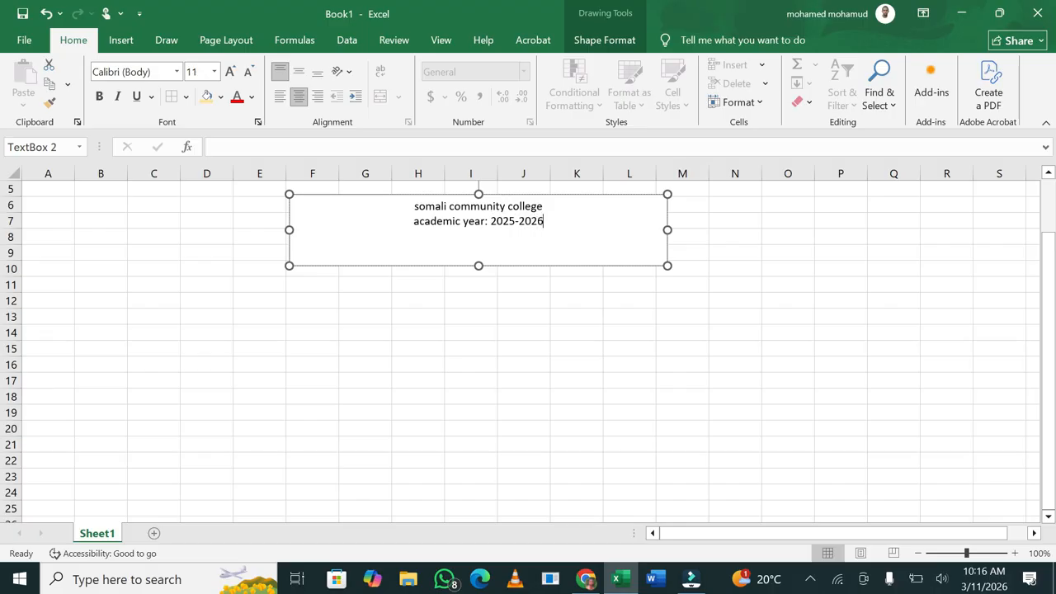
key("Return")
type("date march 1oth")
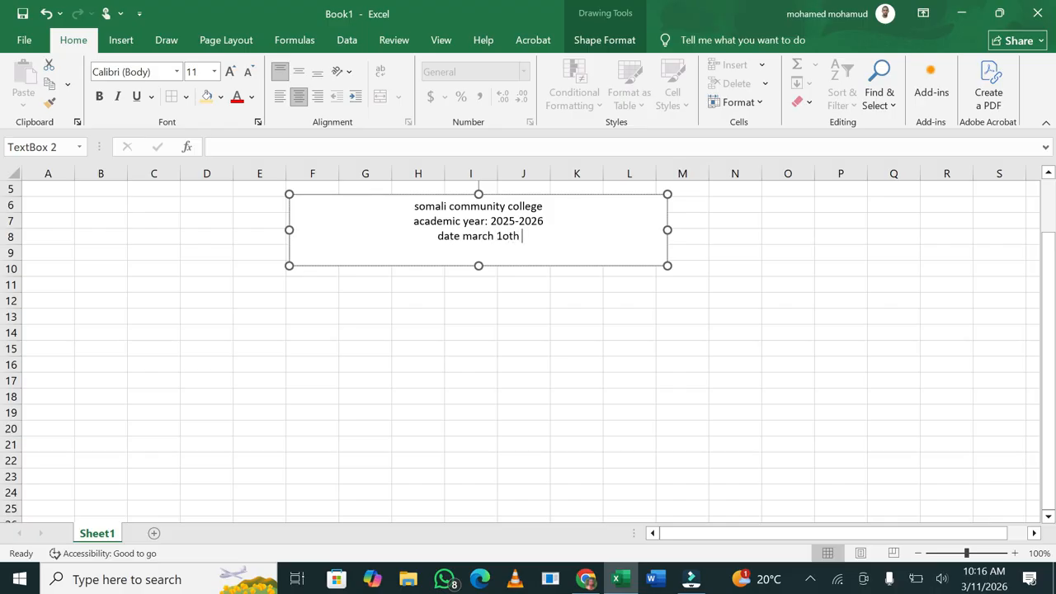
key("BackSpace")
key("BackSpace")
key("BackSpace")
key("BackSpace")
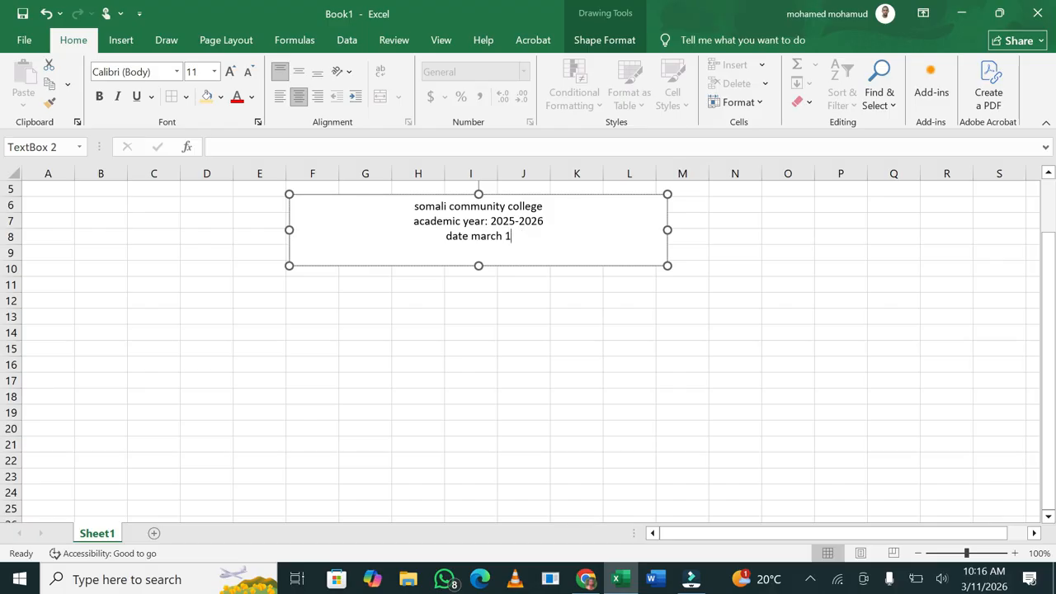
type("0th 202")
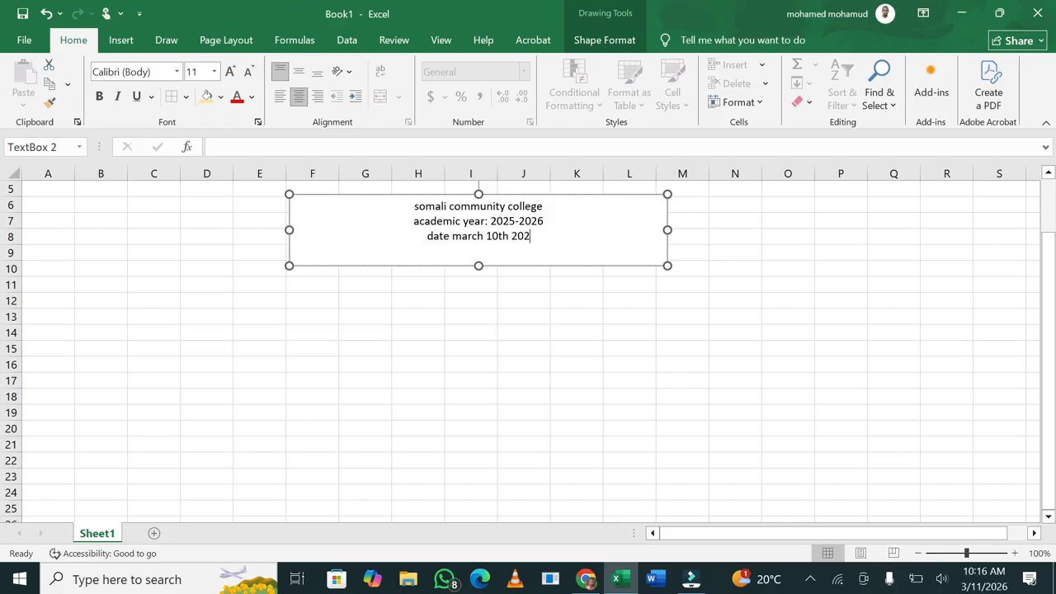
type("6")
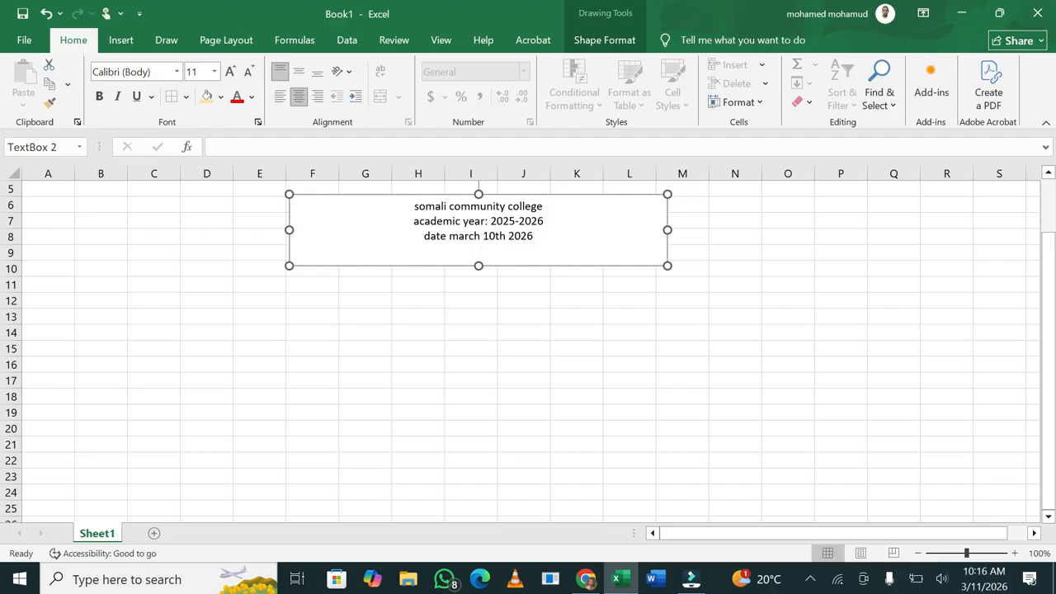
Make all three heading lines bold and enlarge them to size 14
left_click_drag(533, 237, 417, 208)
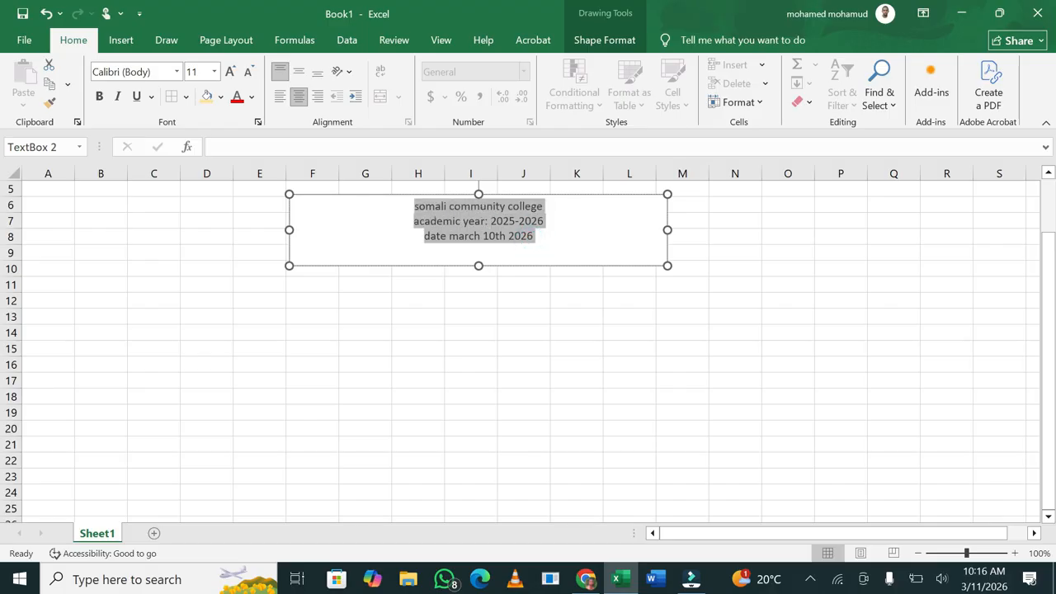
left_click(99, 96)
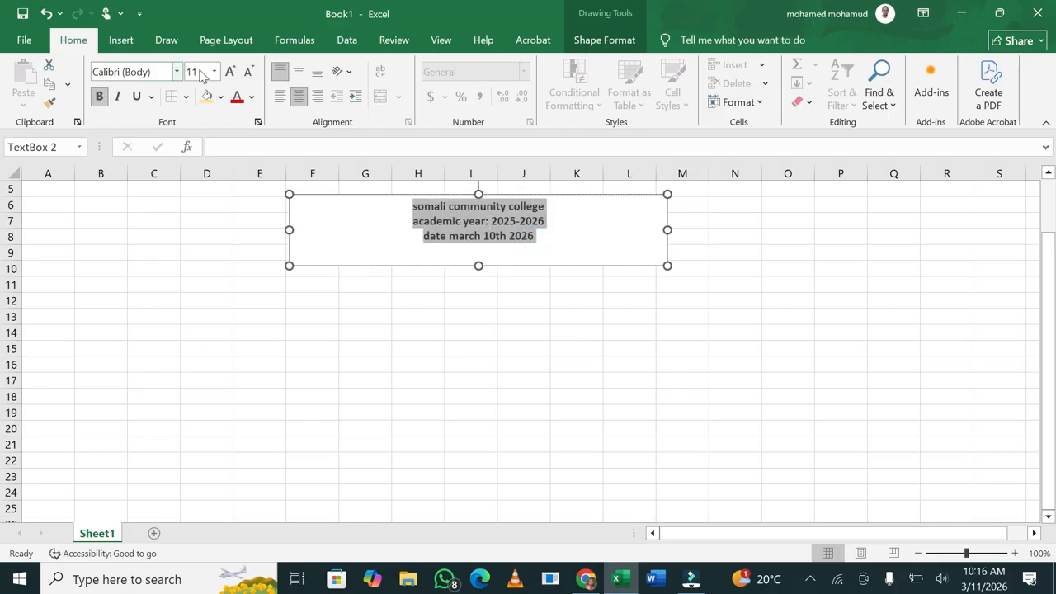
left_click(232, 71)
left_click(231, 71)
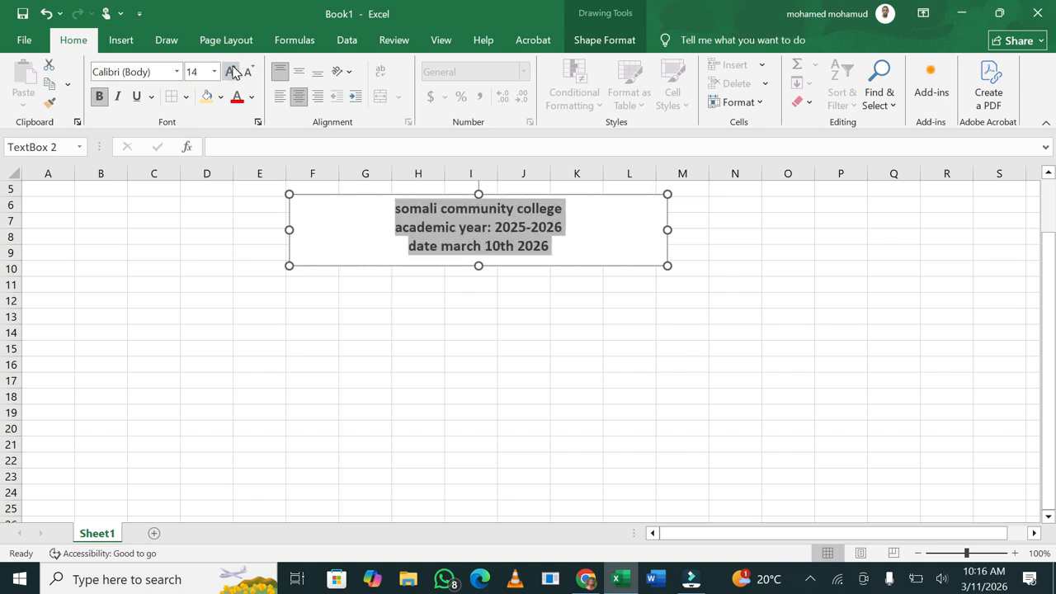
Left-align each of the three heading lines in turn
left_click(330, 225)
left_click(330, 224)
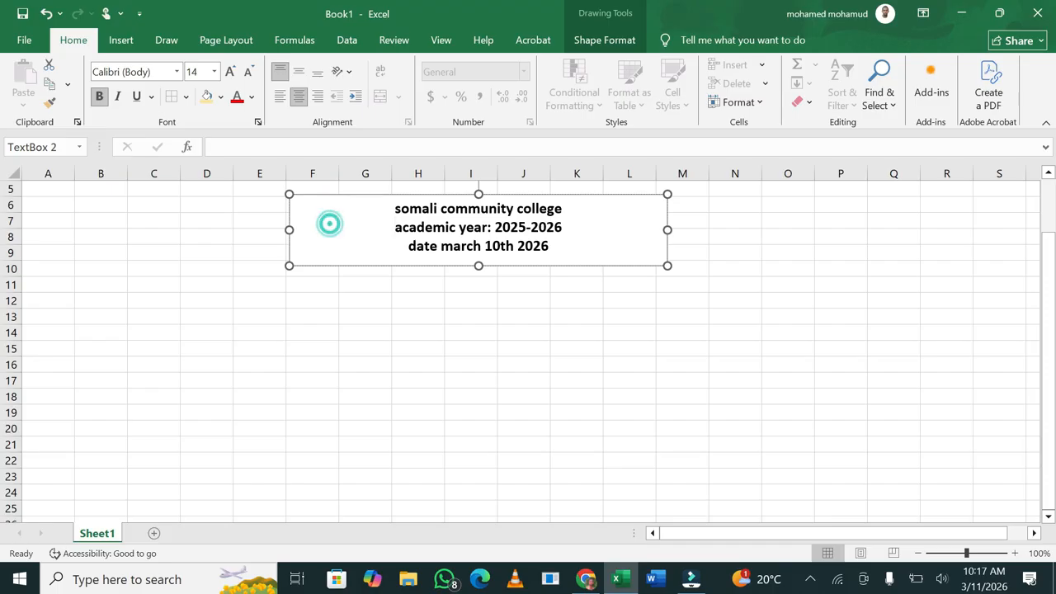
left_click_drag(558, 245, 410, 209)
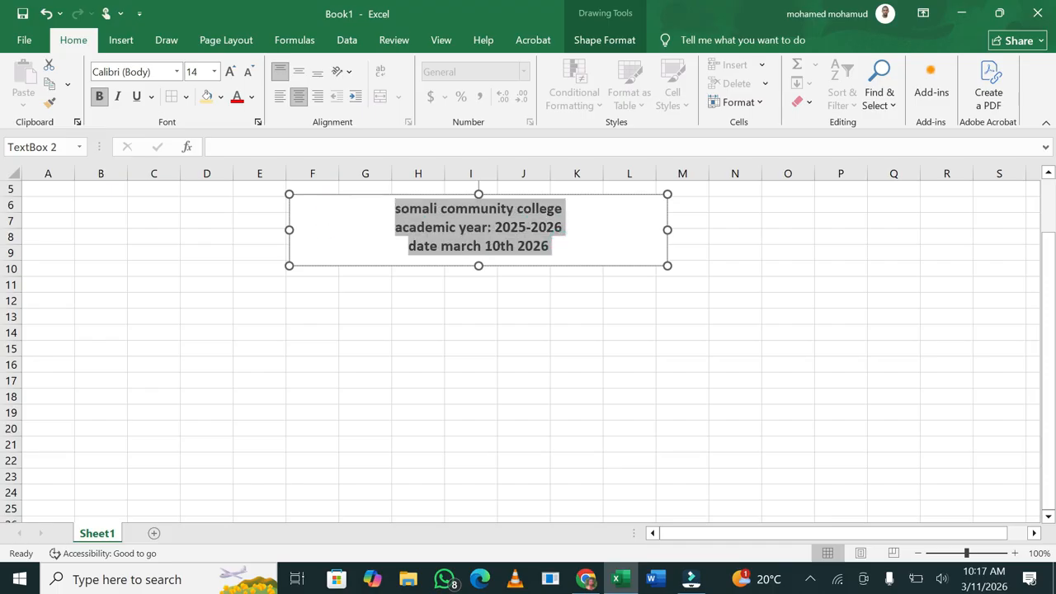
left_click(409, 203)
key("ctrl+l")
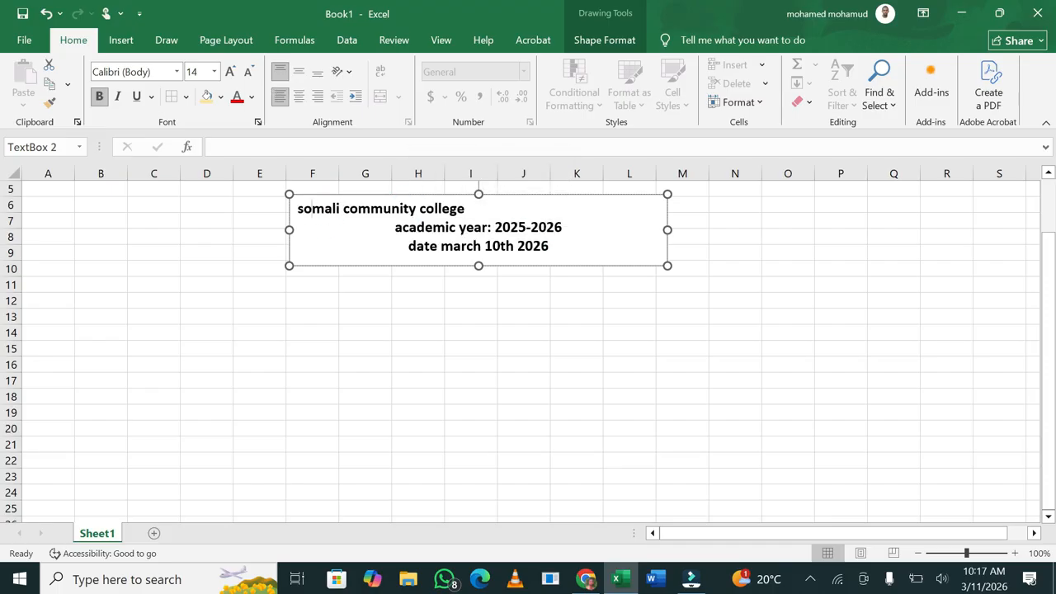
left_click(573, 229)
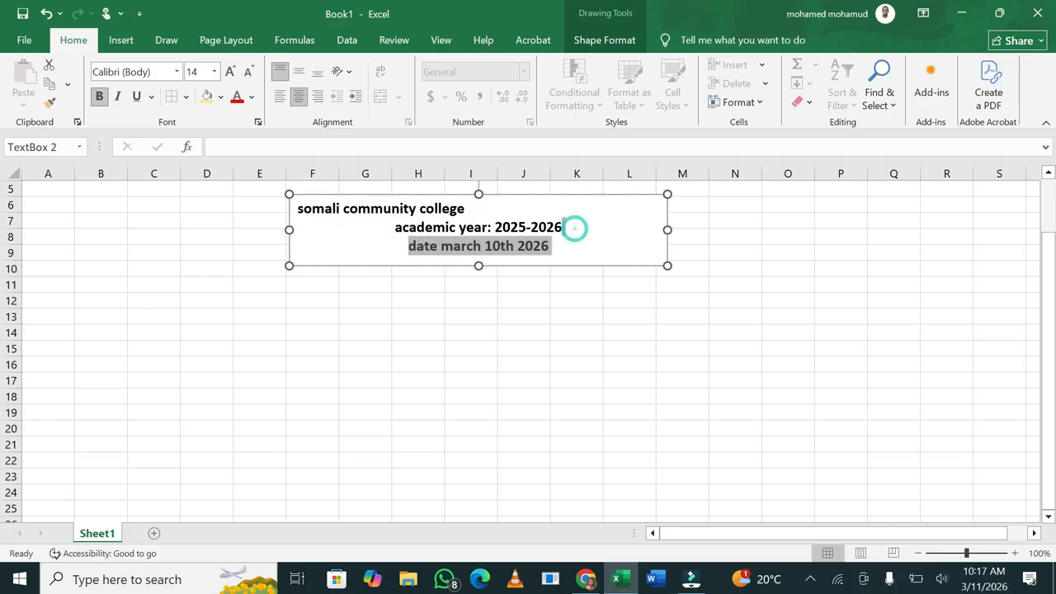
key("shift+Home")
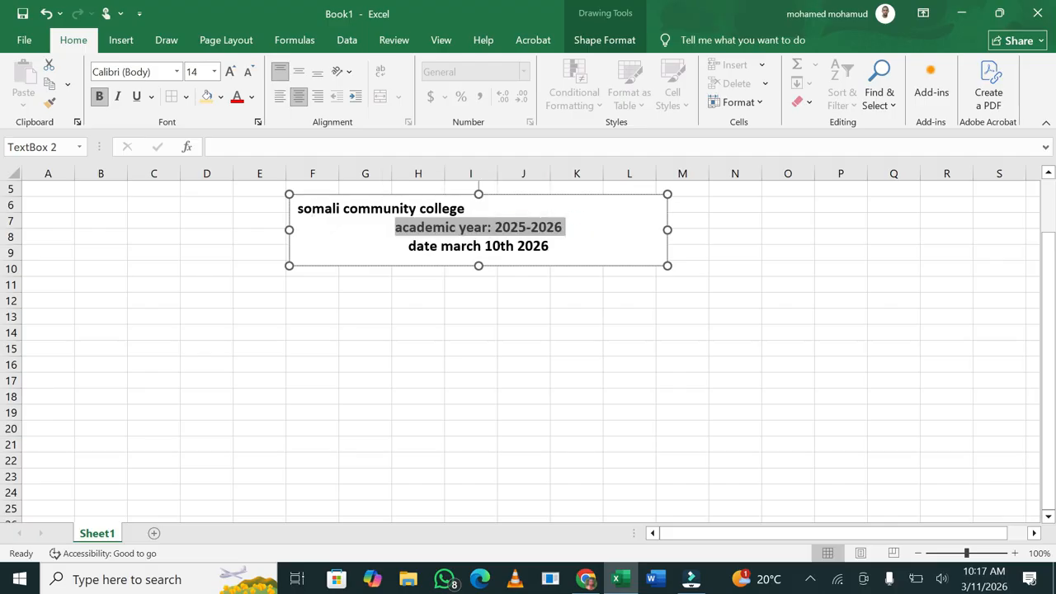
key("ctrl+l")
left_click(568, 245)
key("shift+Home")
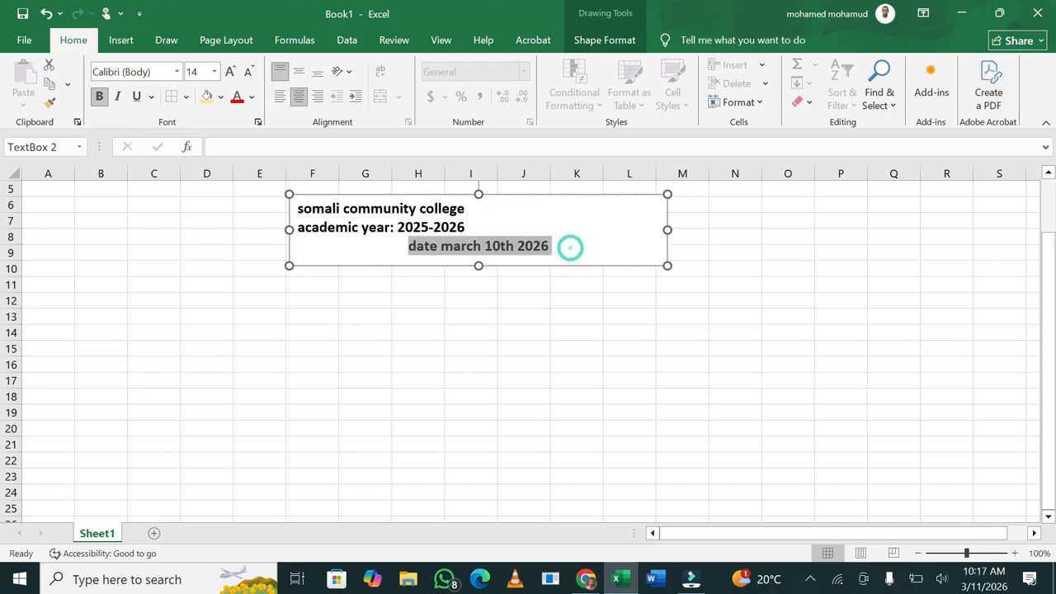
key("ctrl+l")
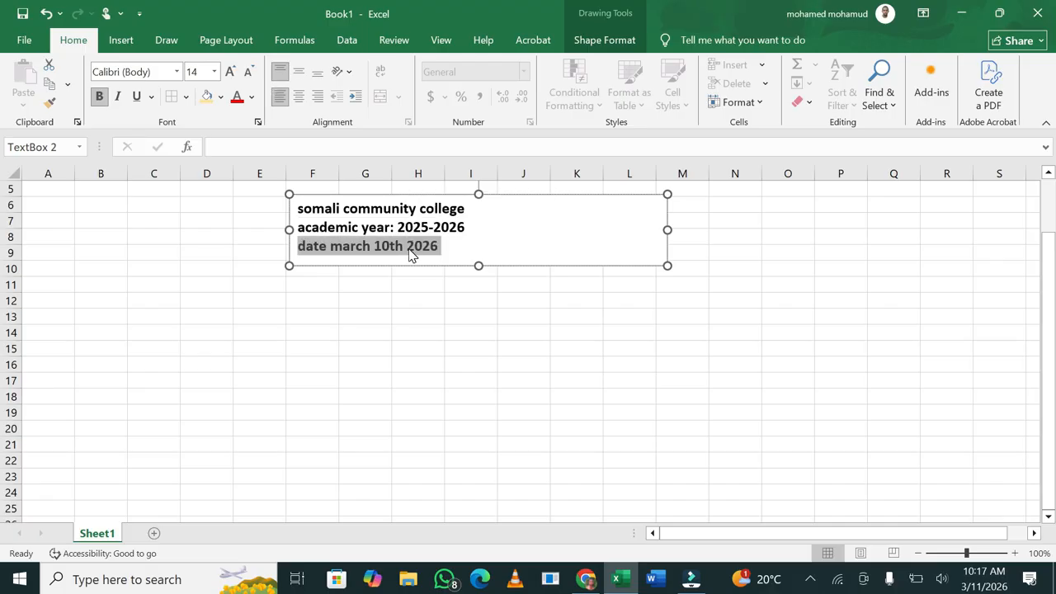
Reselect all three heading lines and centre them in the box
left_click(518, 242)
left_click(463, 240)
left_click_drag(445, 246, 300, 208)
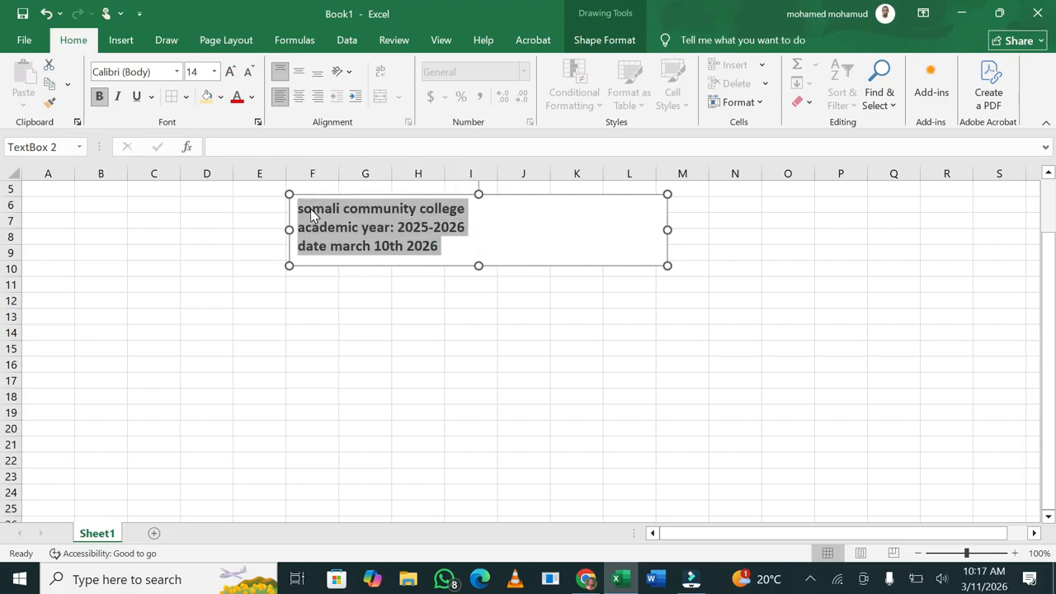
key("ctrl+e")
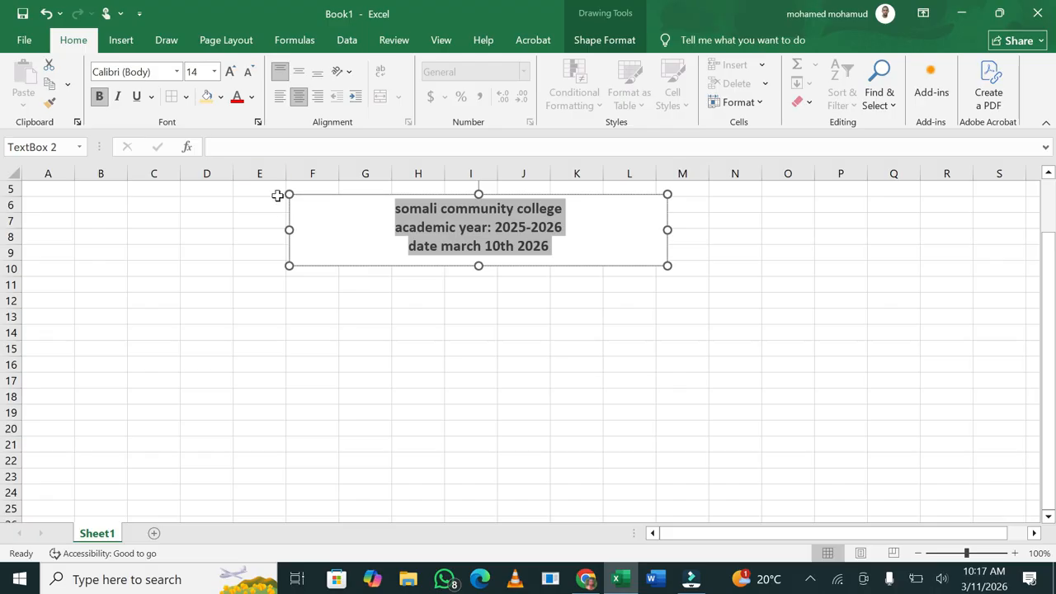
left_click(324, 238)
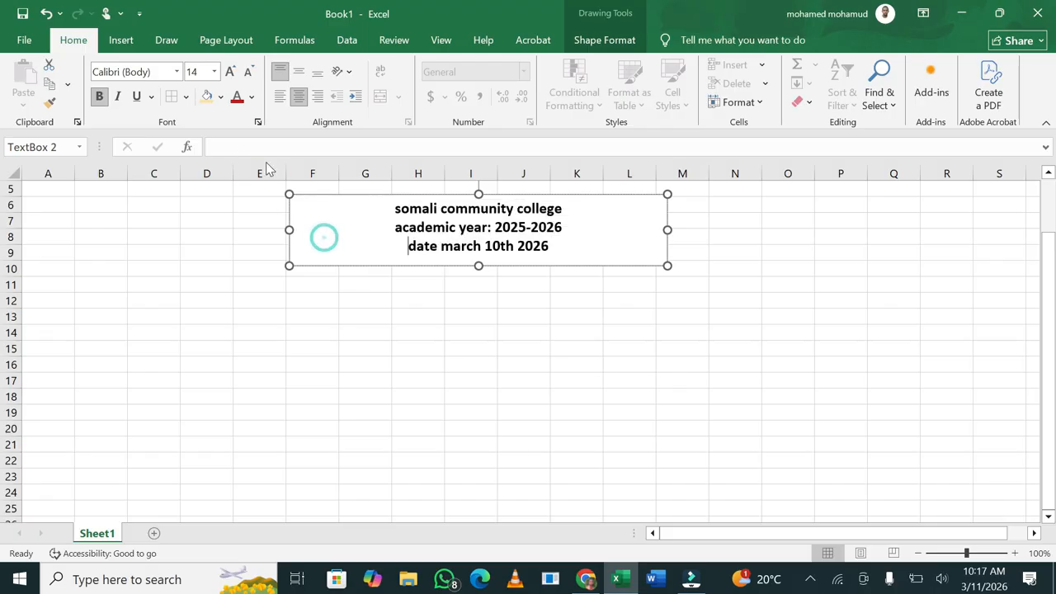
left_click(220, 96)
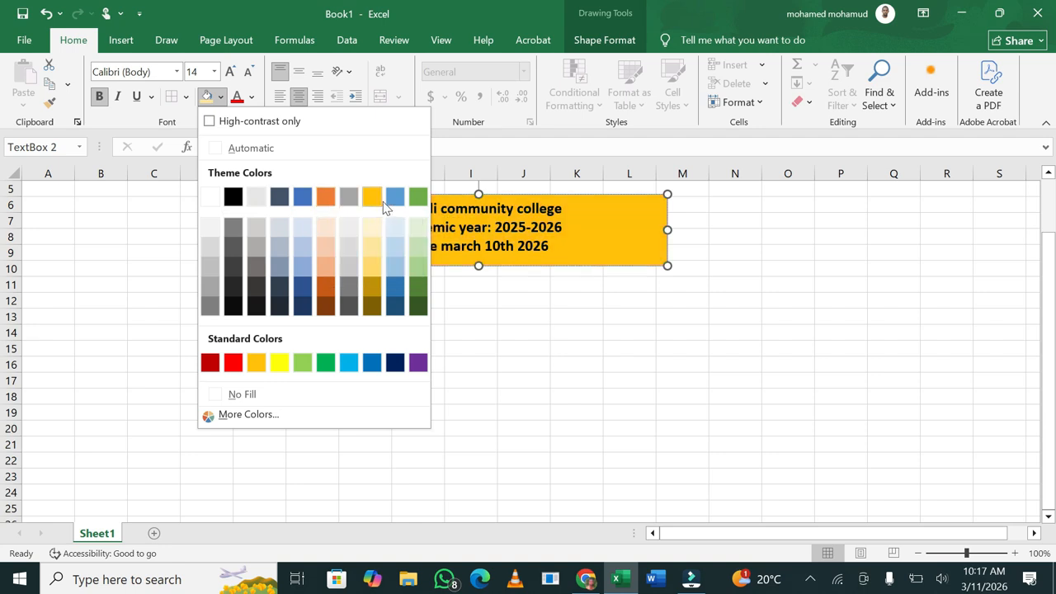
left_click(321, 234)
left_click(448, 363)
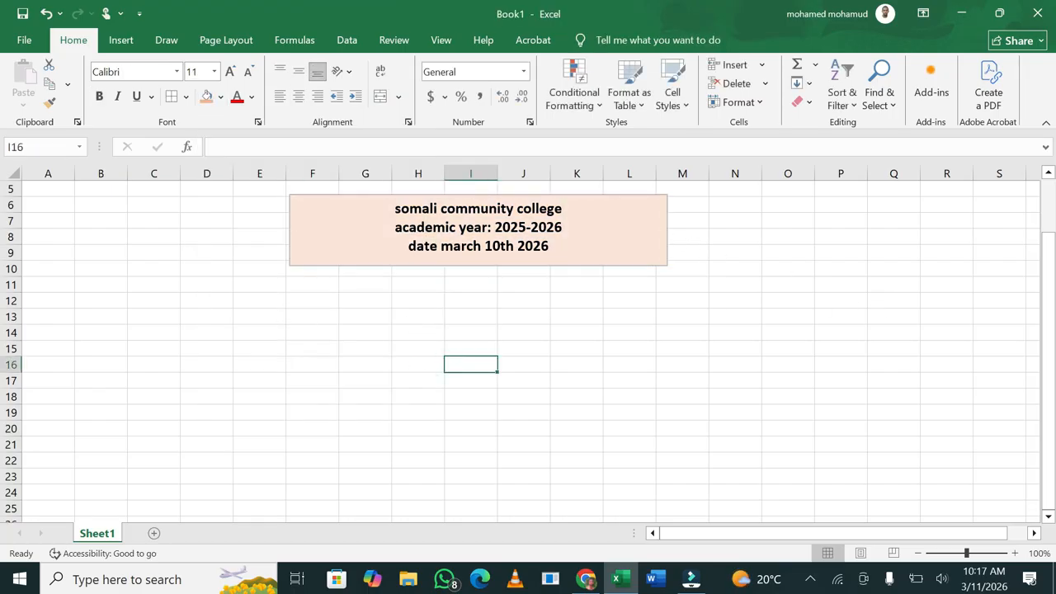
Enter the label 'subjects' in cell G11
left_click(200, 305)
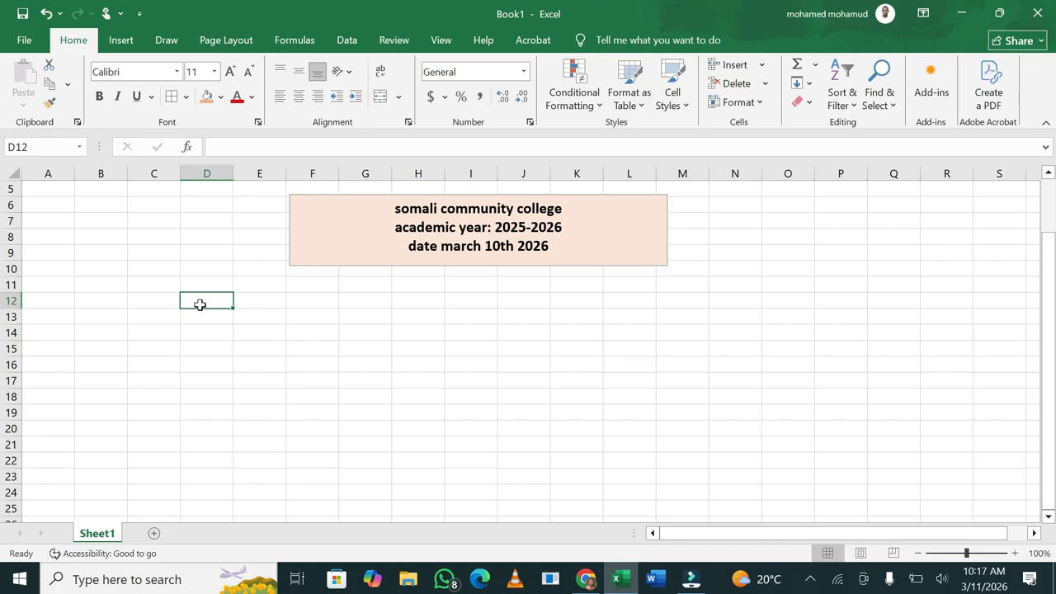
left_click(361, 281)
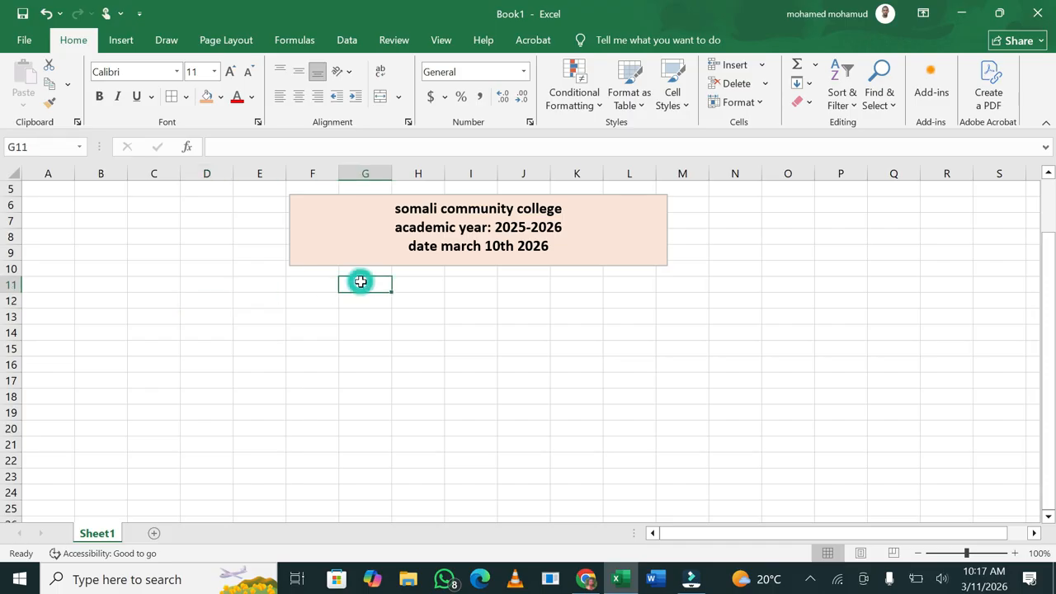
type("subjects")
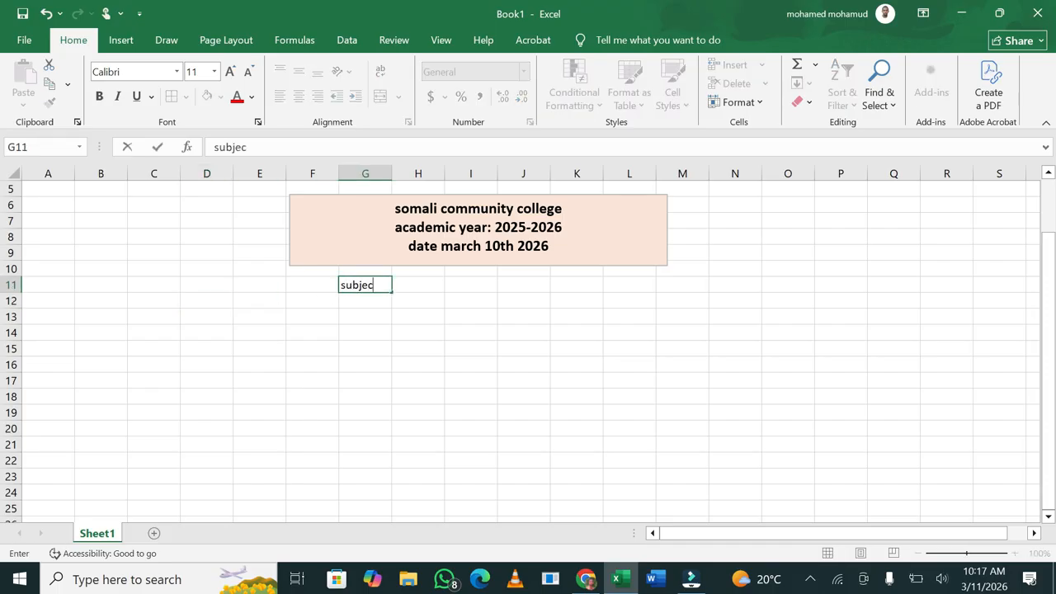
left_click(194, 285)
Enter the headings s/n, names and manth in D12, E12 and F12
left_click(198, 299)
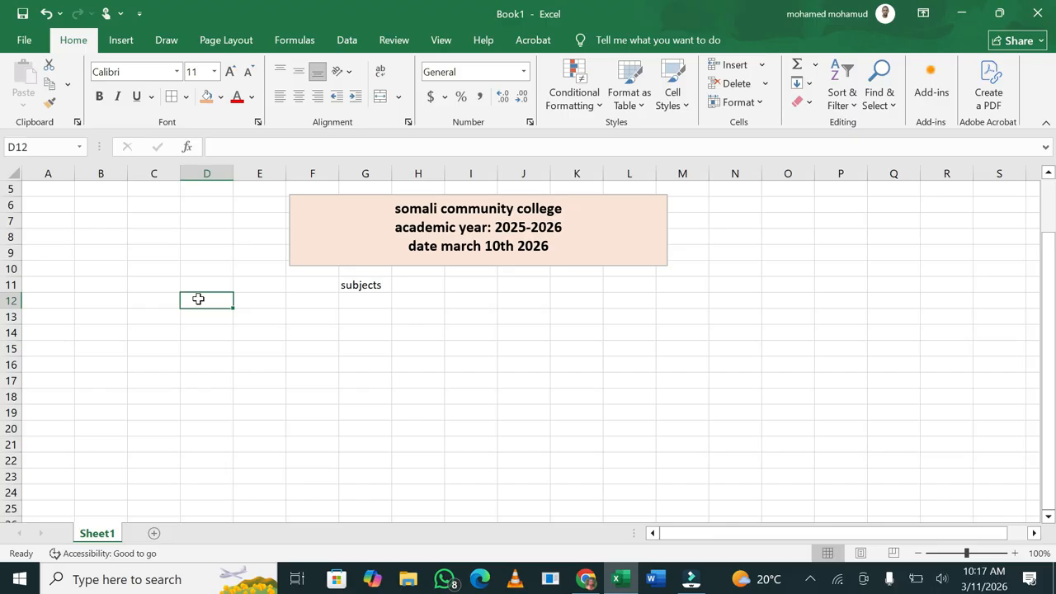
type("s/")
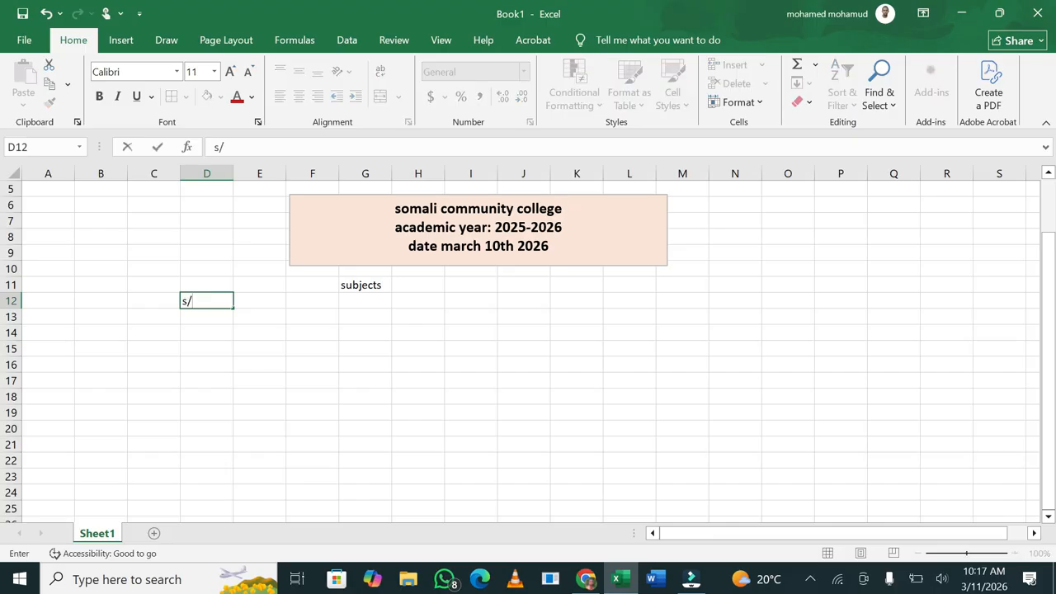
type("n")
left_click(260, 302)
type("n")
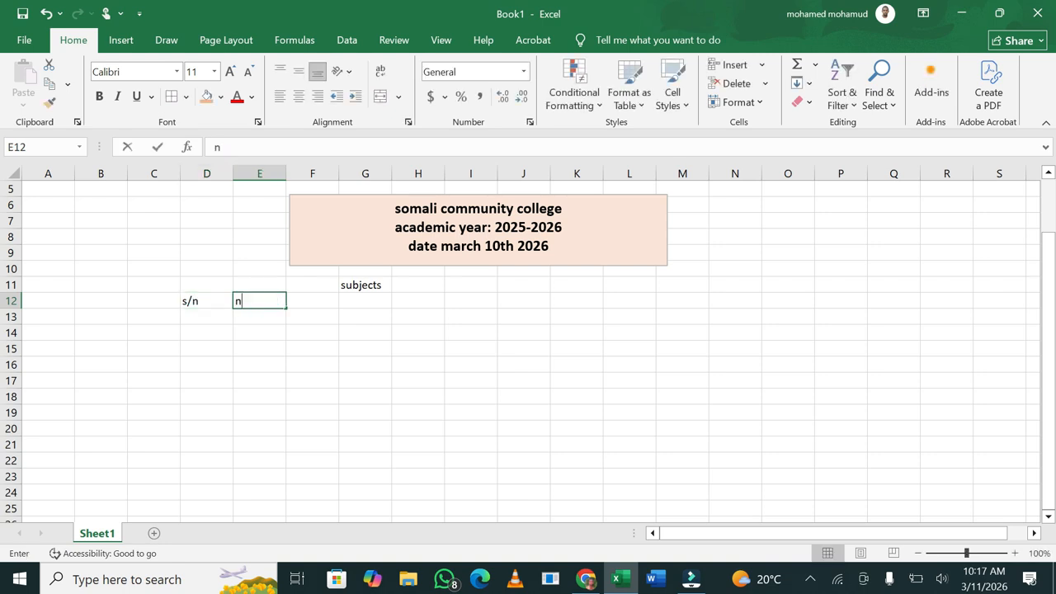
type("ames")
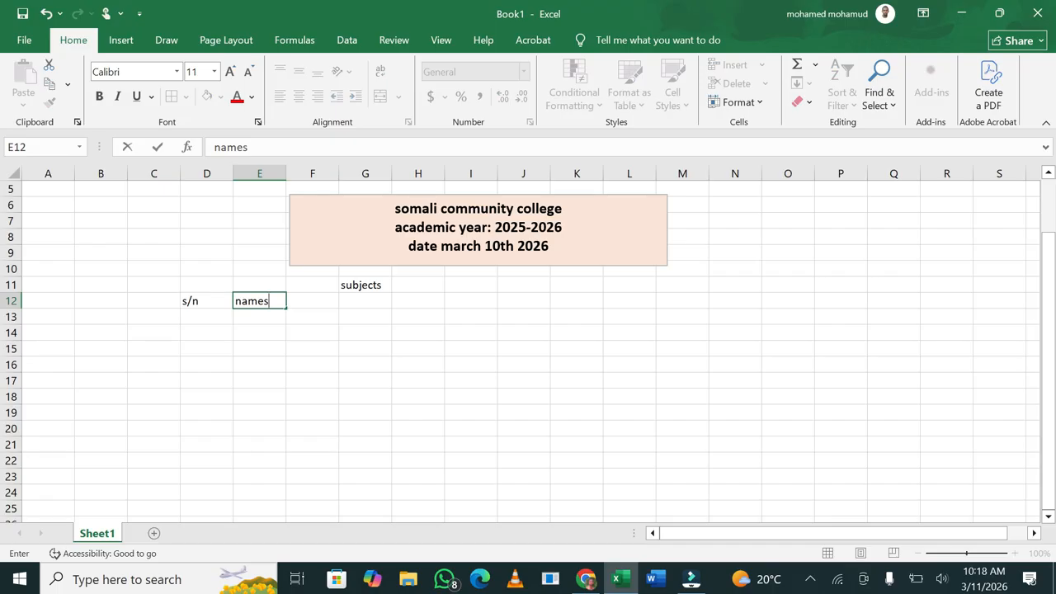
key("Tab")
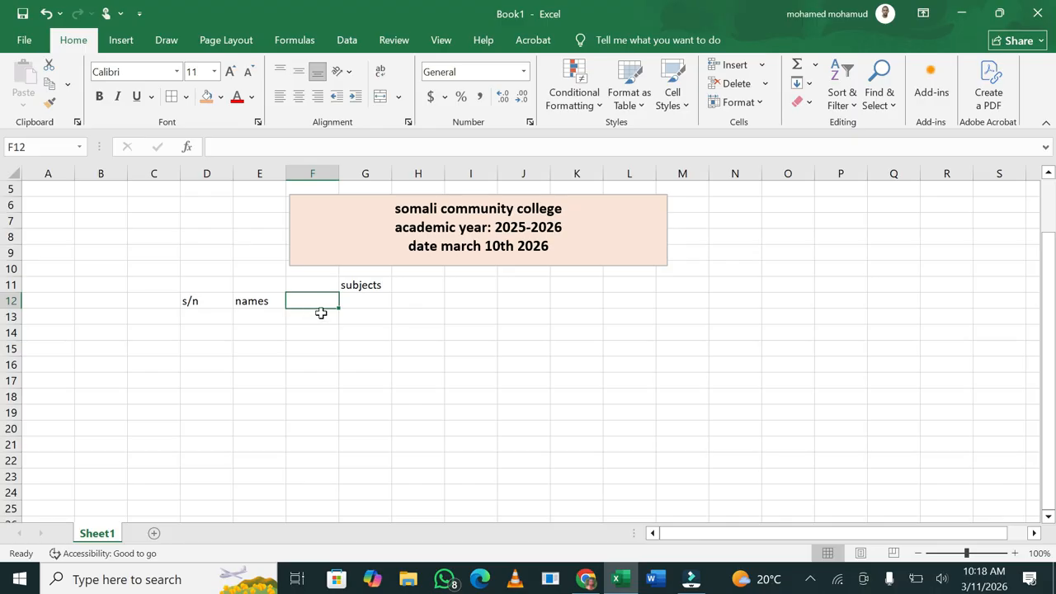
left_click(270, 301)
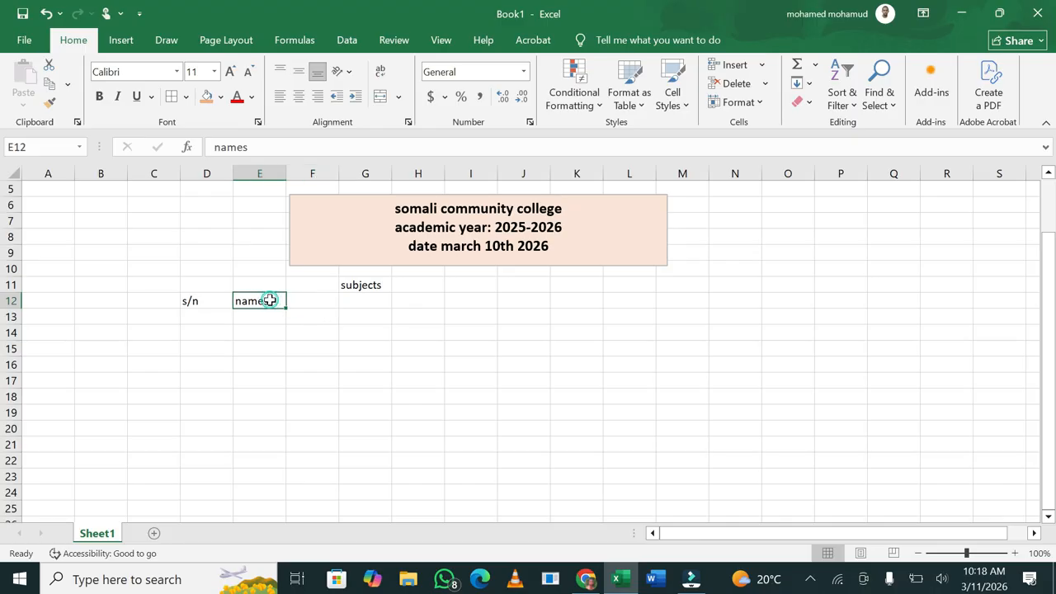
left_click(310, 299)
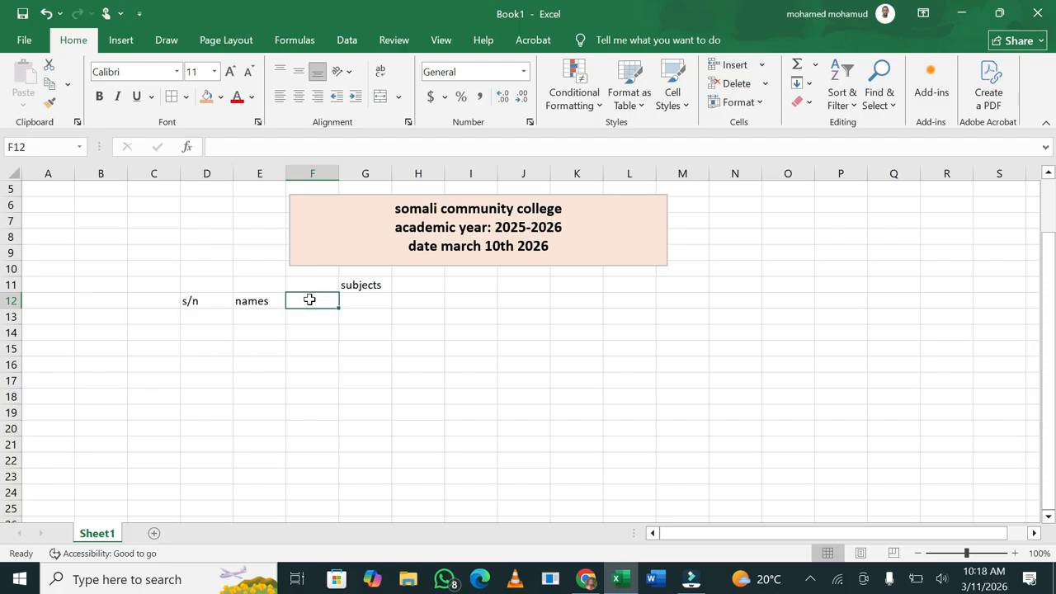
type("manth")
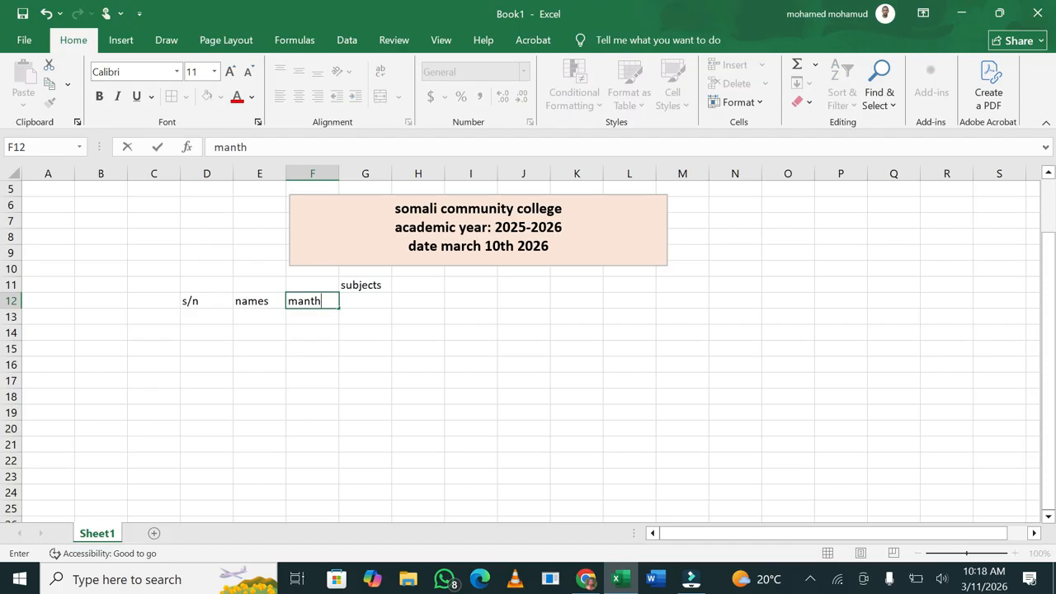
key("Tab")
Enter the headings eng, geo, his and kis in G12 through J12
type("engli")
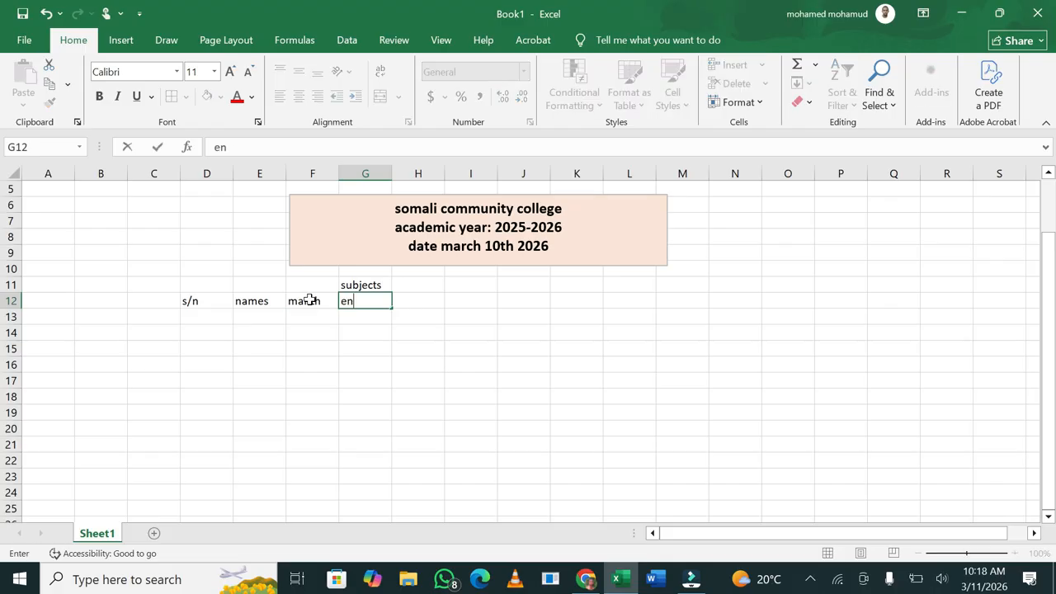
key("BackSpace")
key("BackSpace")
key("Tab")
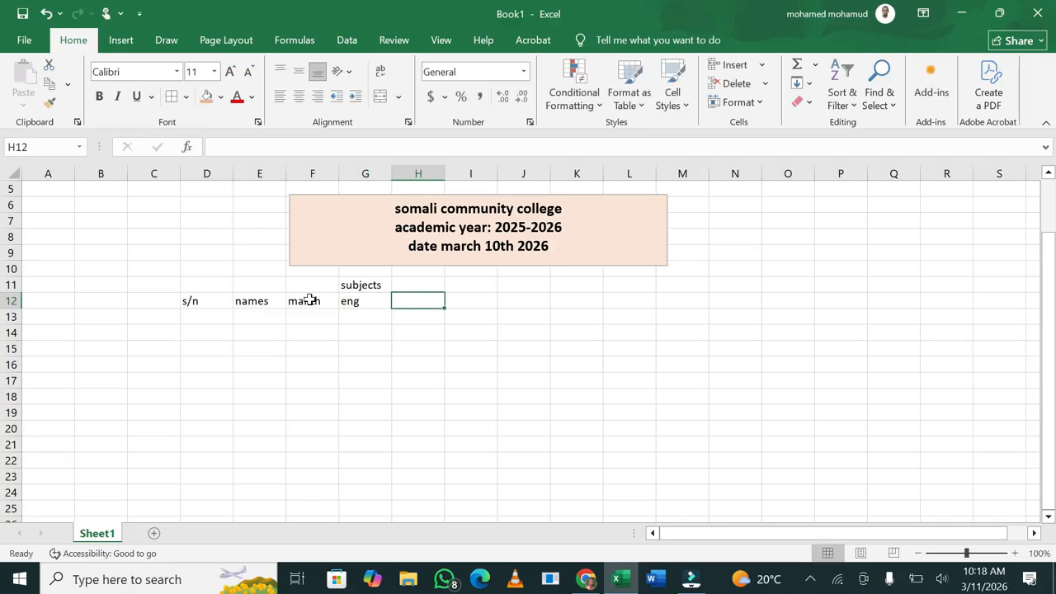
type("geo")
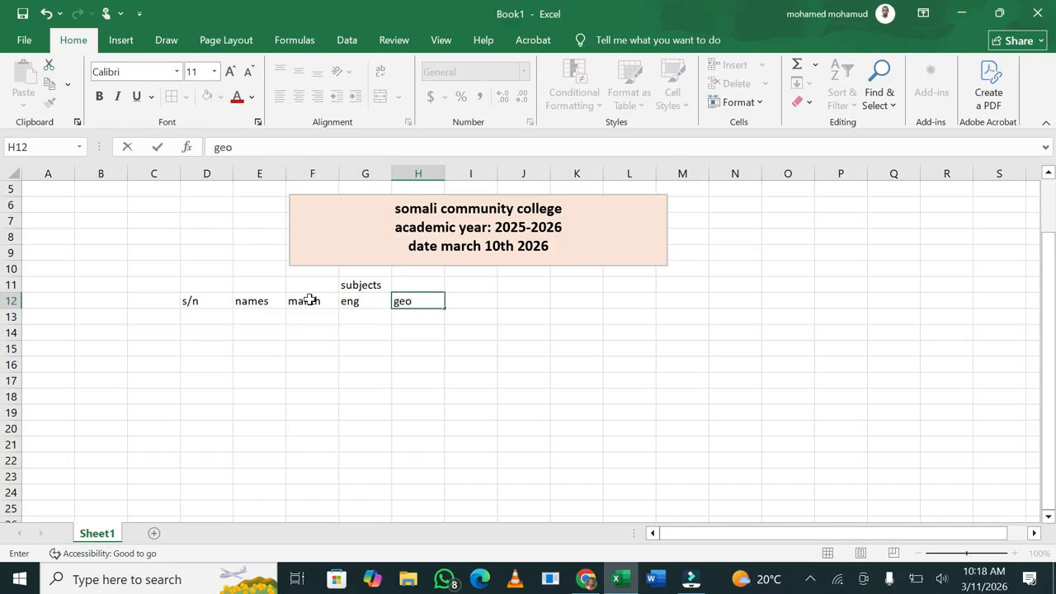
key("Tab")
type("his")
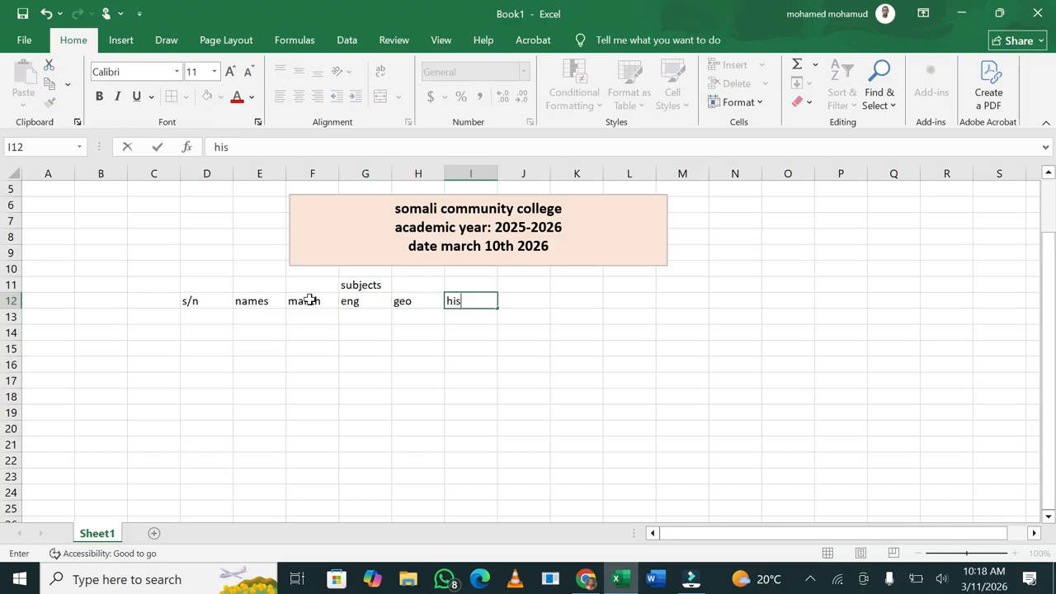
key("Tab")
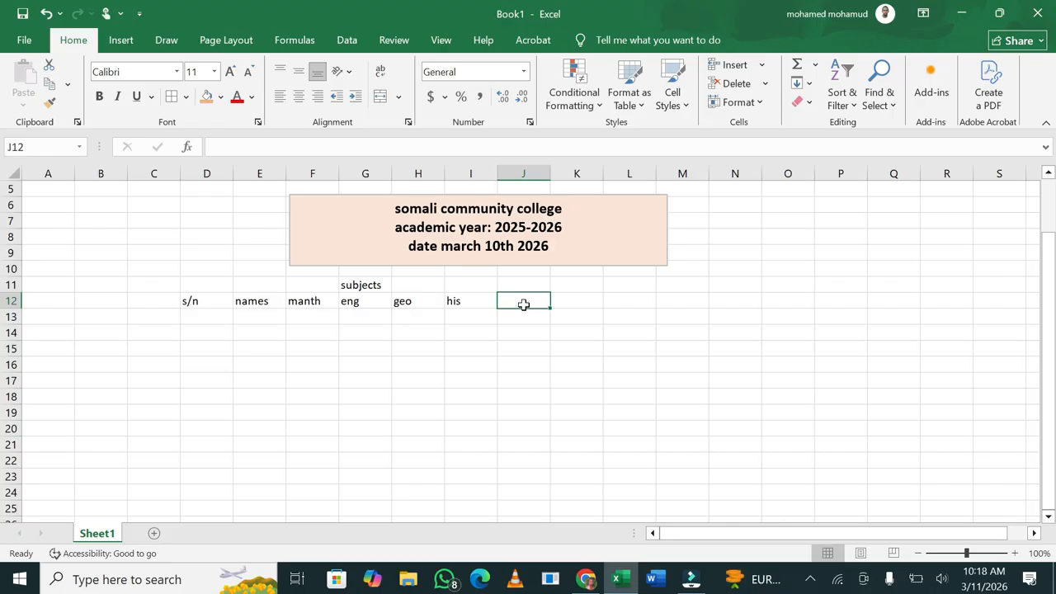
type("k")
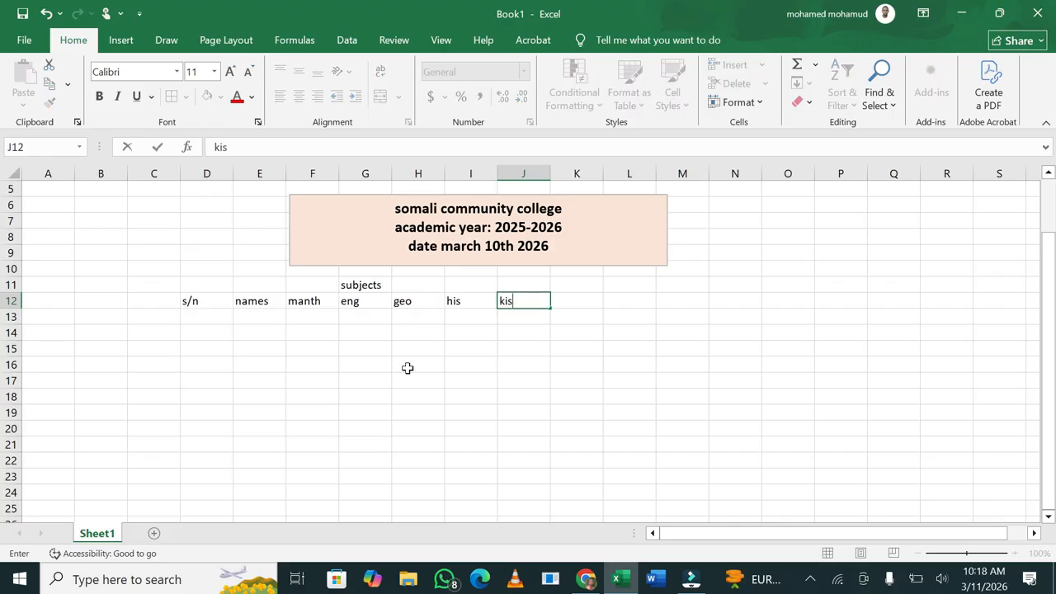
type("is")
left_click(408, 368)
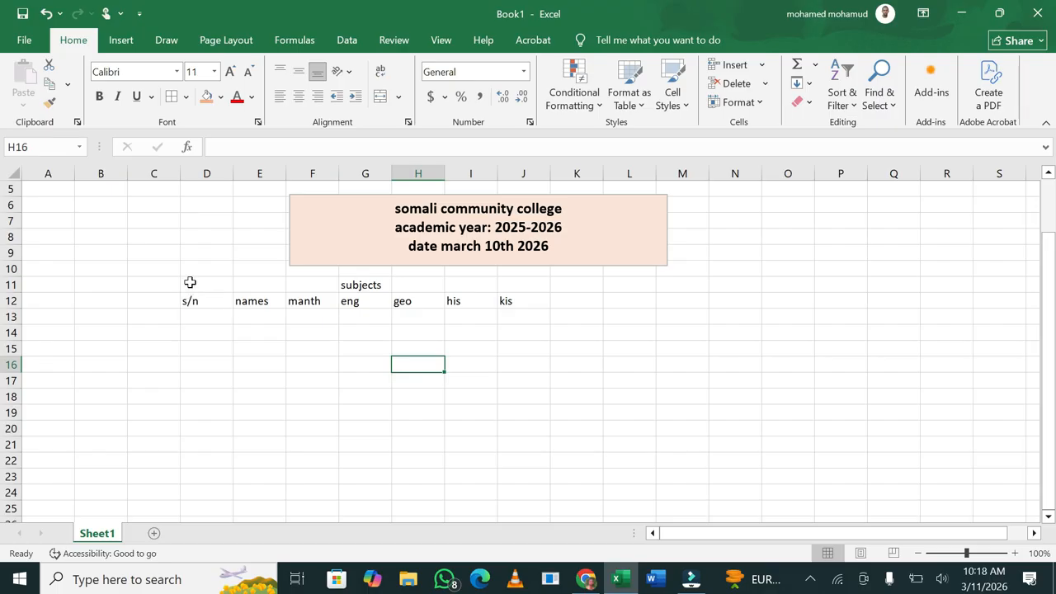
Apply All Borders to the table area D10:L13
left_click_drag(191, 275, 654, 314)
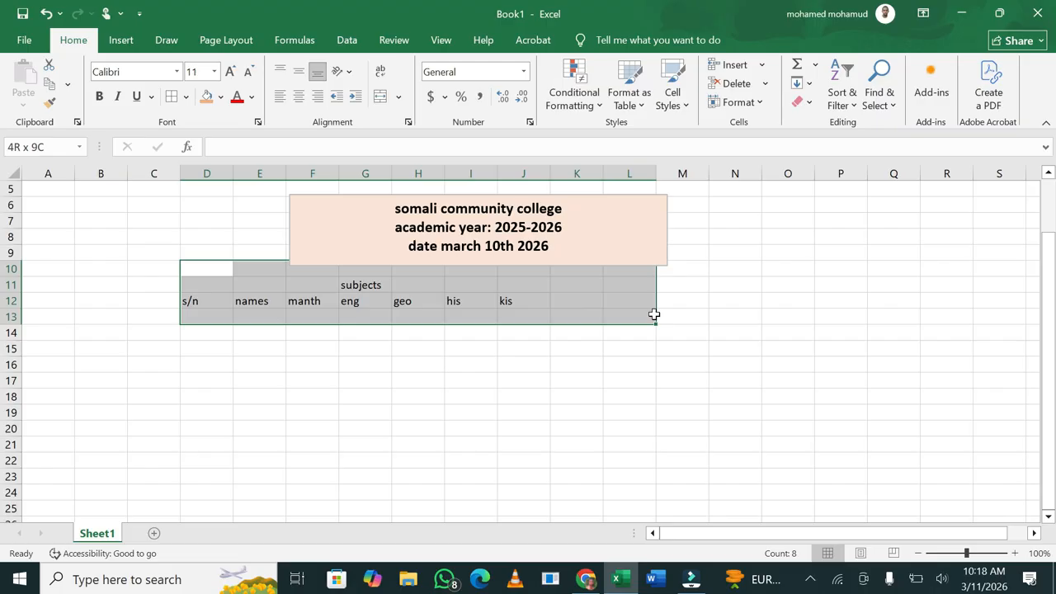
left_click(221, 97)
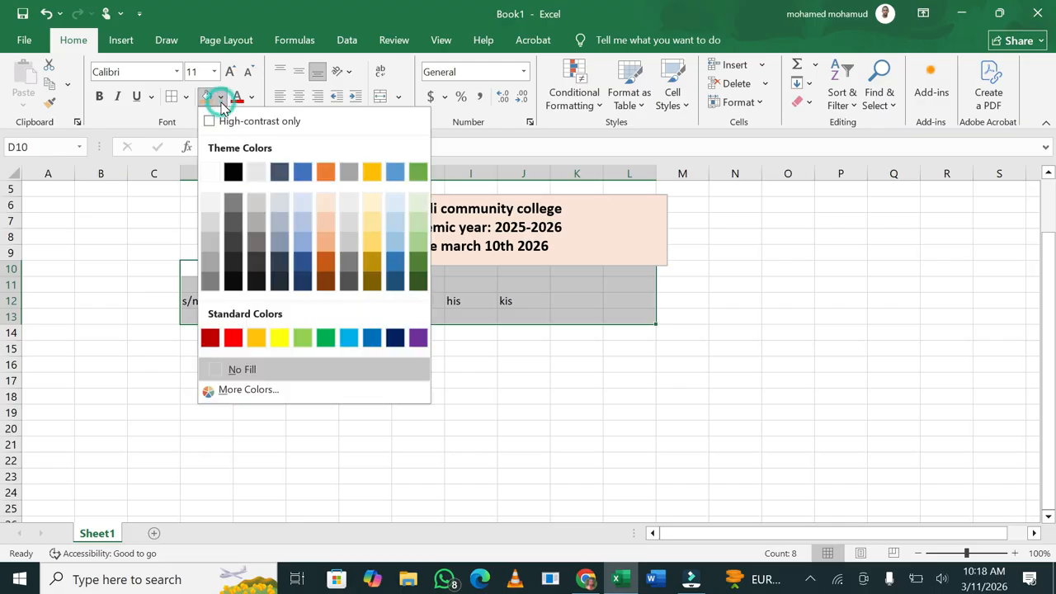
key("Escape")
left_click(186, 97)
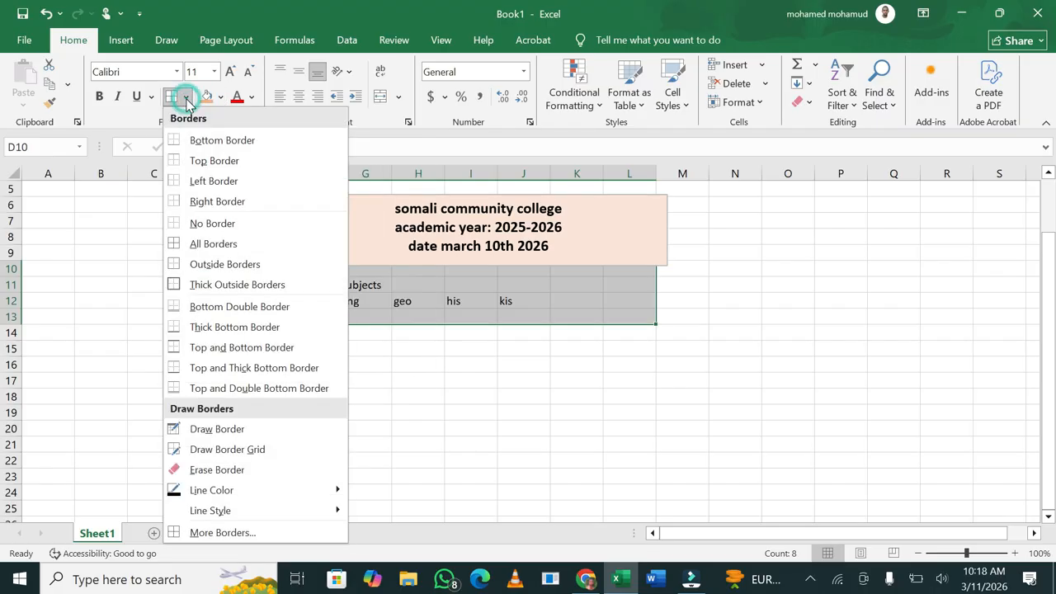
left_click(215, 245)
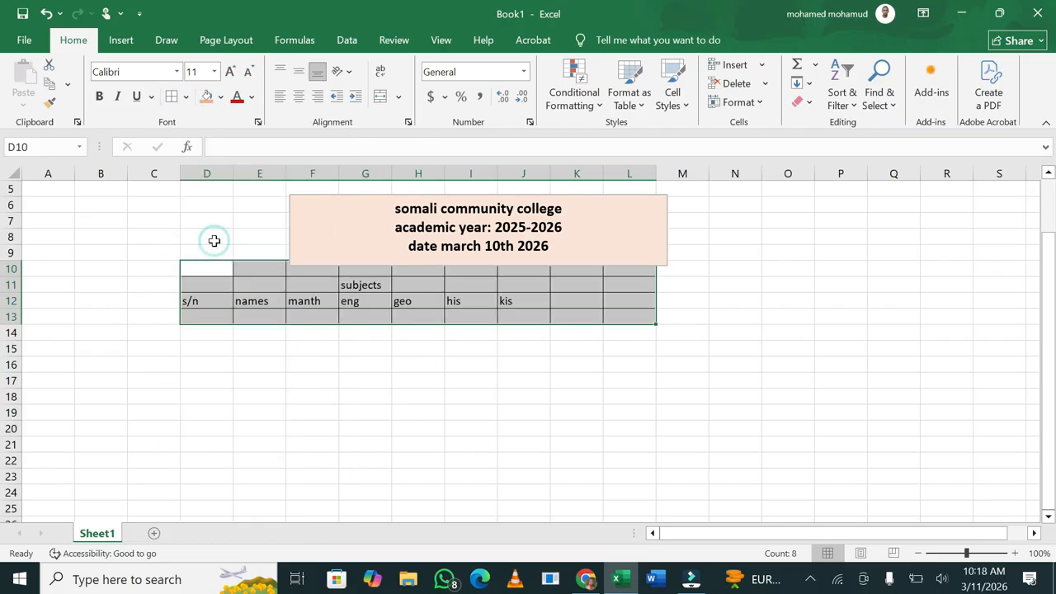
left_click(290, 364)
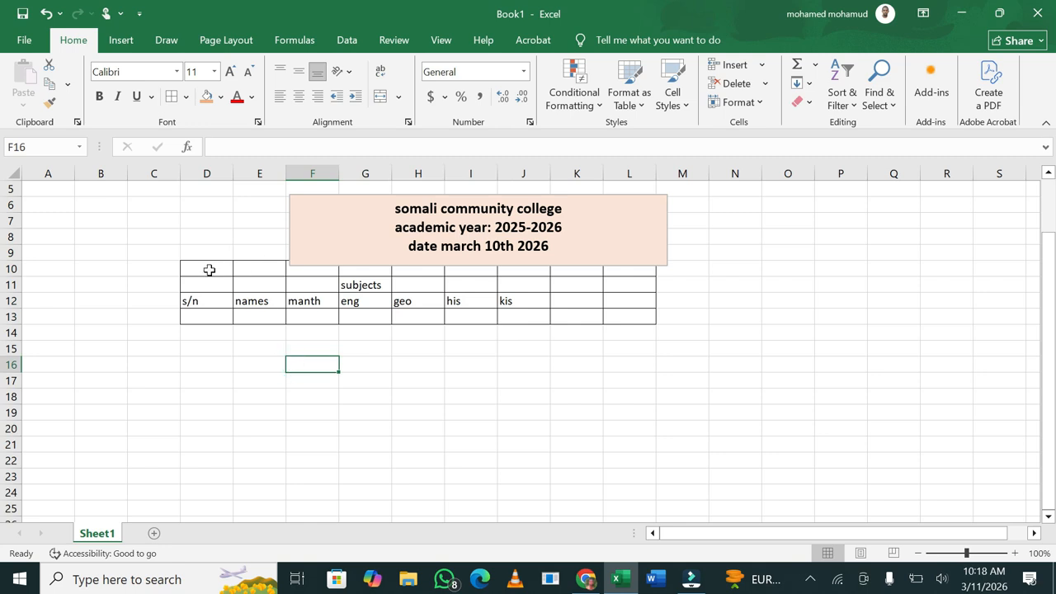
Give D10:L13 a grey fill and bold 16-point text
left_click_drag(198, 267, 636, 325)
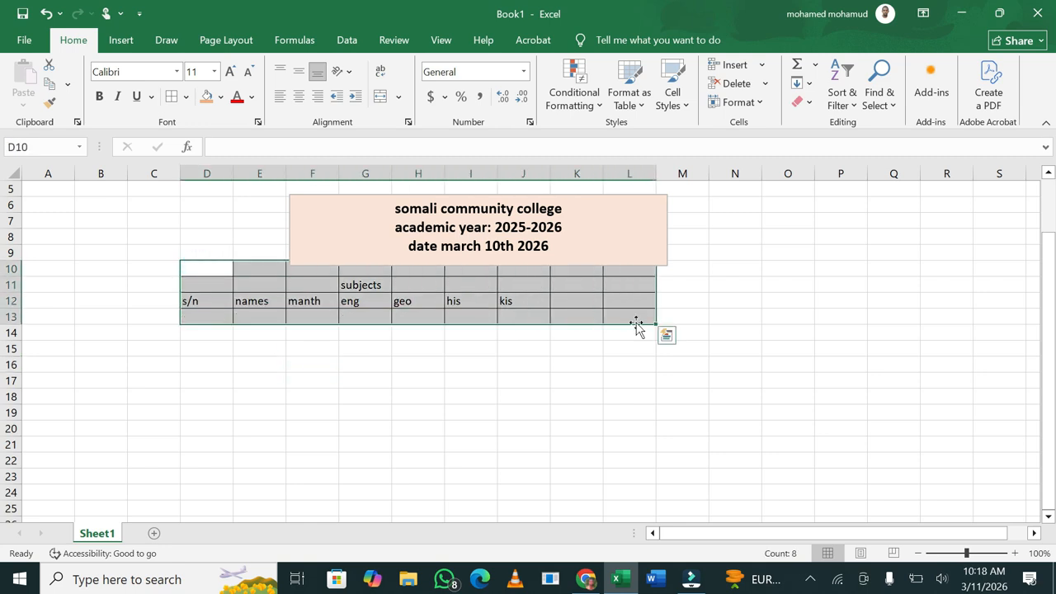
left_click(220, 97)
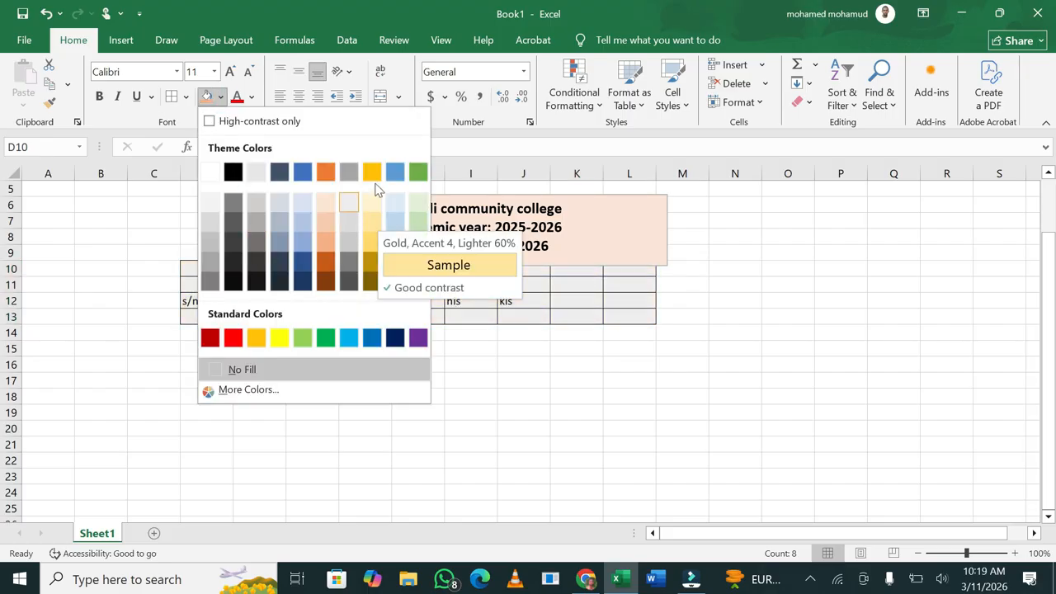
left_click(216, 227)
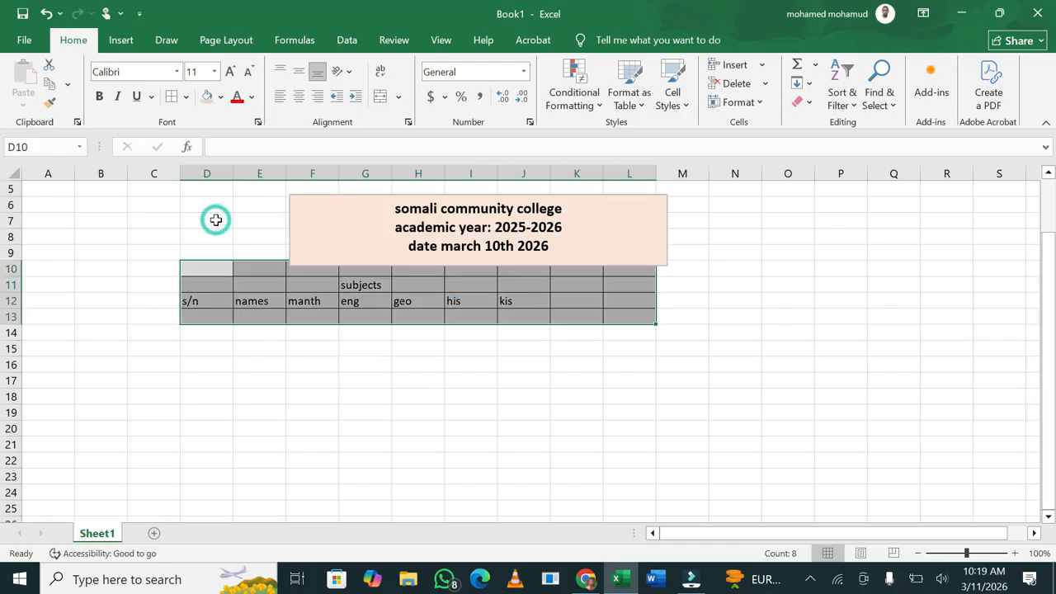
left_click(98, 97)
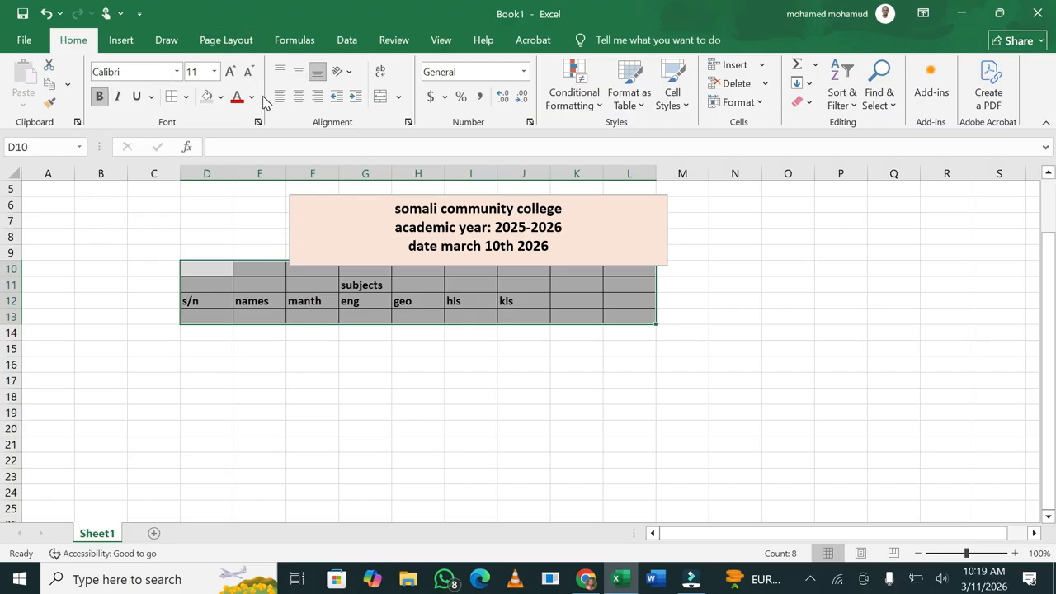
left_click(231, 72)
left_click(231, 71)
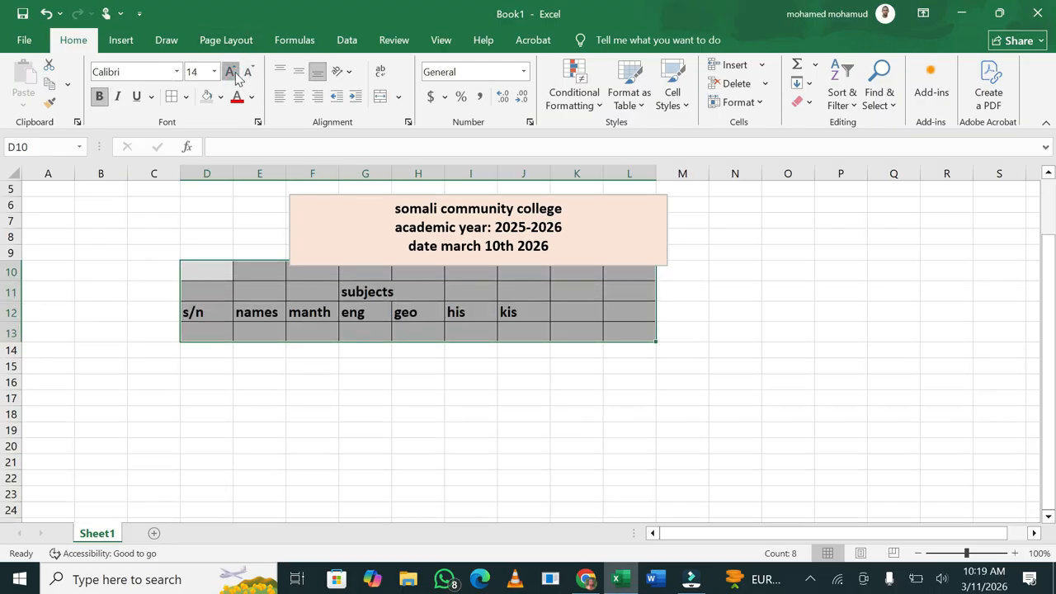
left_click(235, 73)
left_click(246, 300)
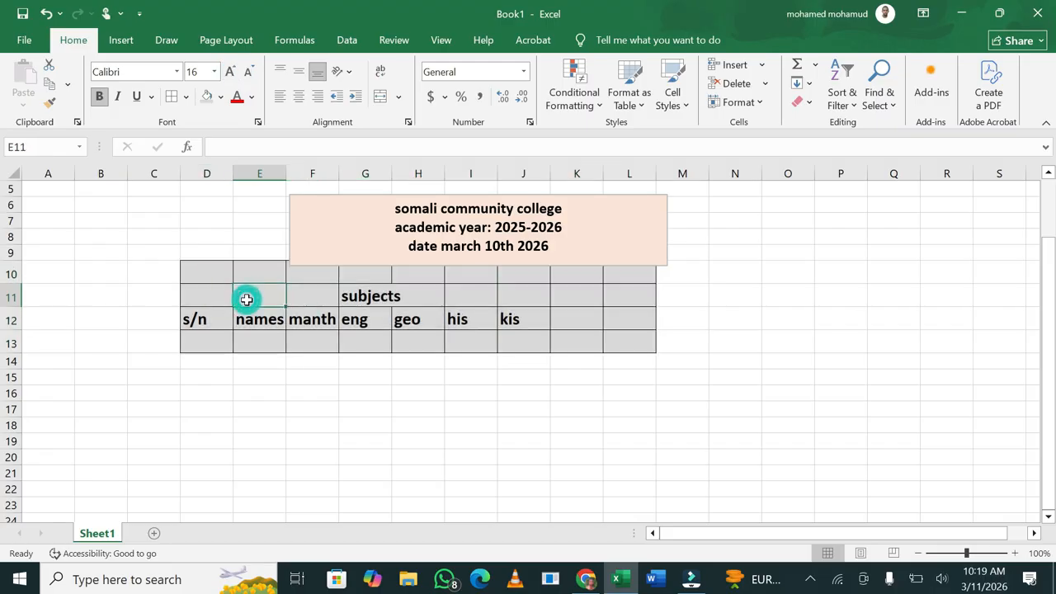
left_click_drag(207, 297, 502, 338)
Enter the heading 'total' in cell K12
left_click(591, 321)
type("total")
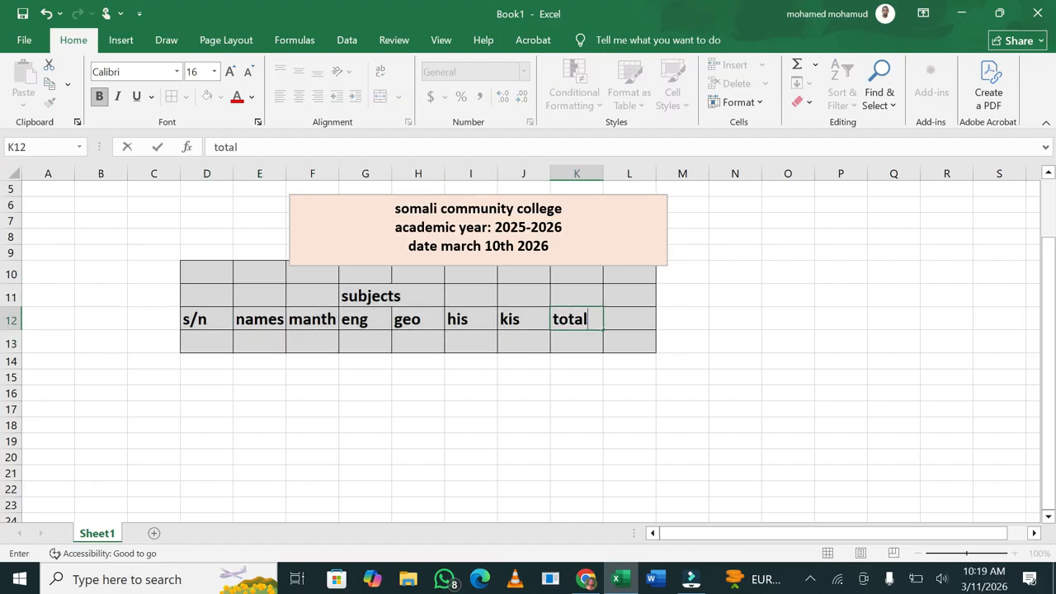
left_click(615, 319)
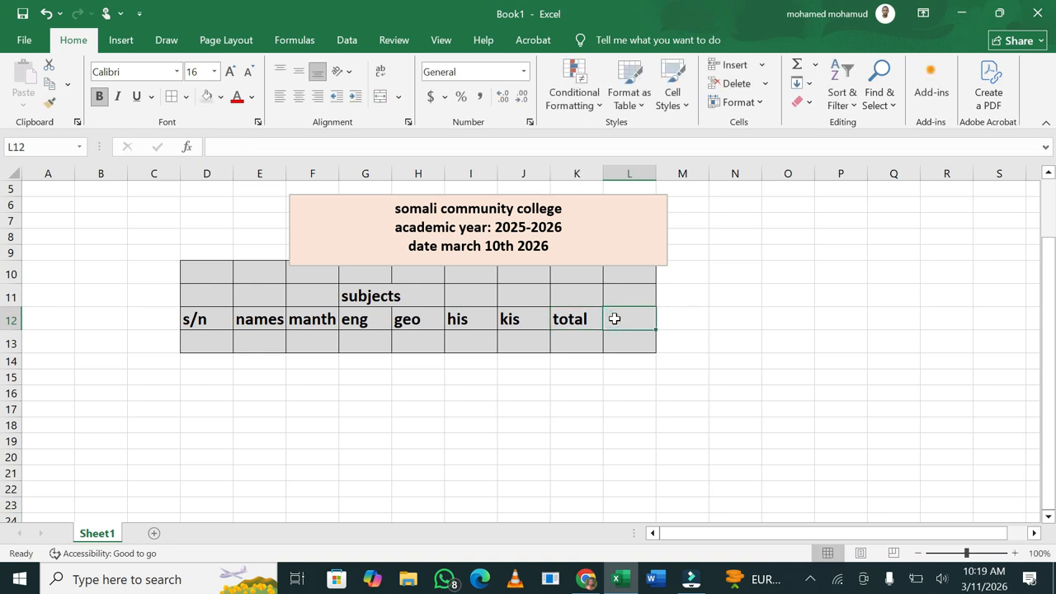
Enter and correct the heading 'average' in cell L12
type("ava")
key("BackSpace")
type("erage")
left_click(696, 321)
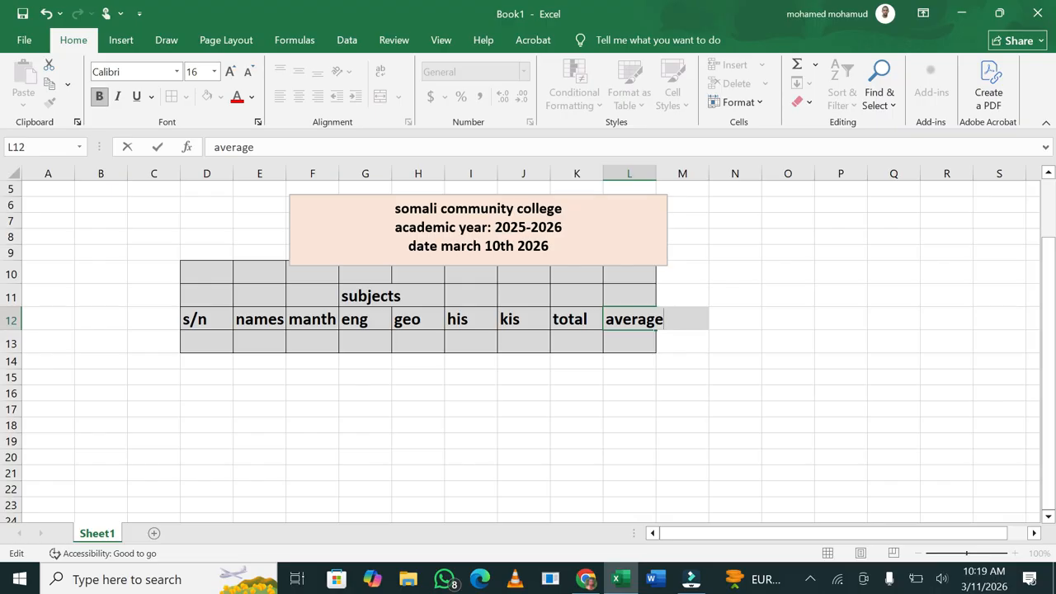
type("po")
key("BackSpace")
key("BackSpace")
type("e")
left_click(657, 183)
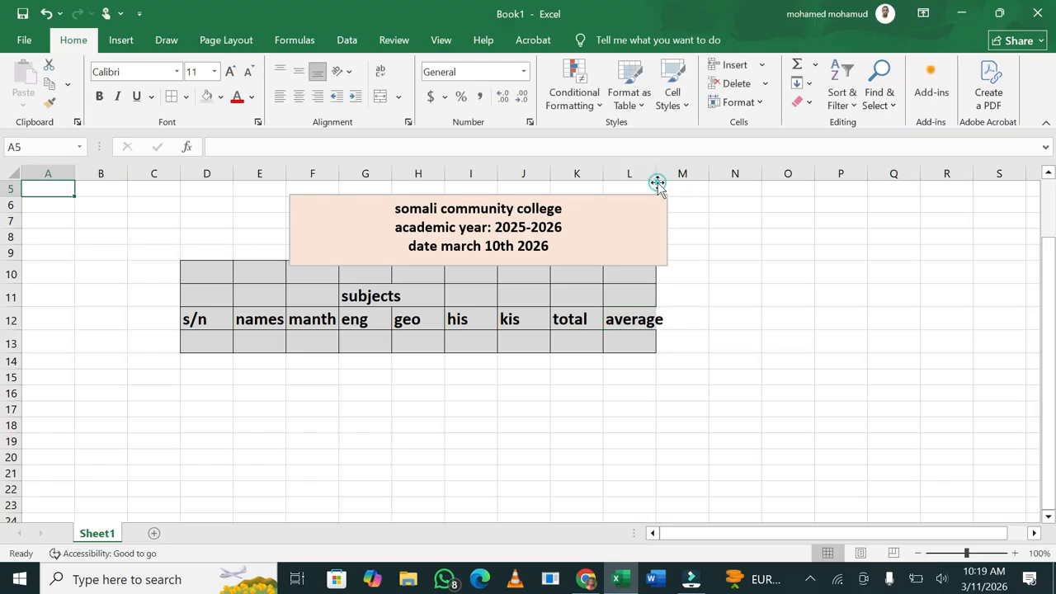
left_click(685, 279)
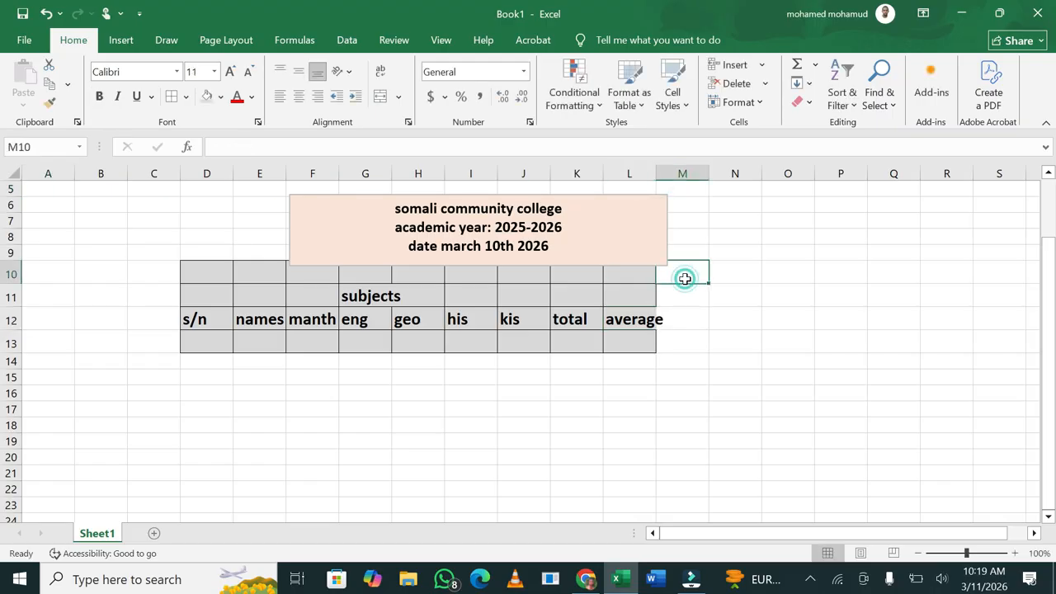
left_click(608, 312)
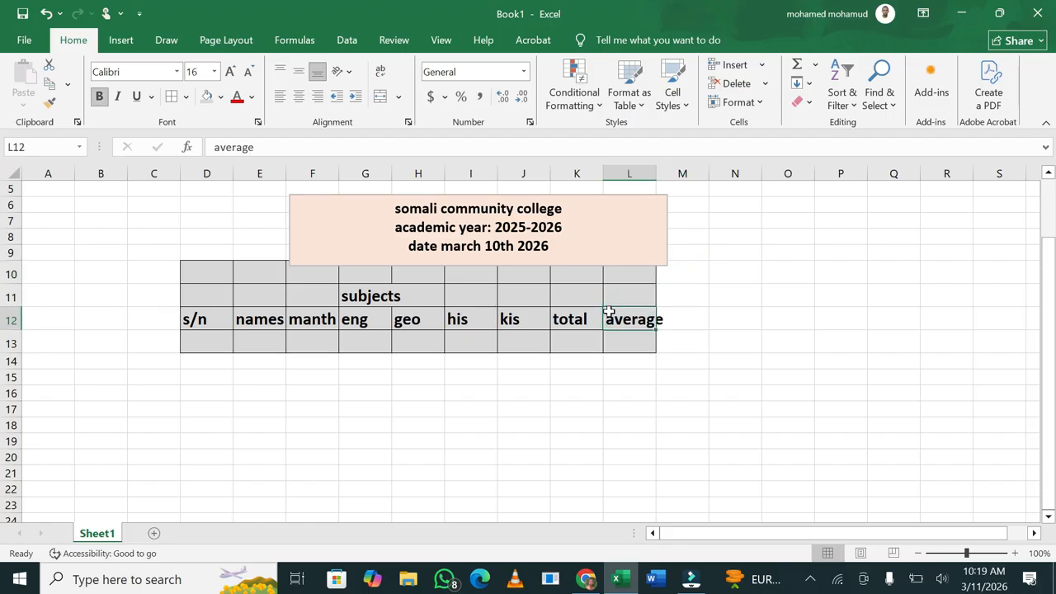
Add the headings position, result and grading in M12, N12 and O12
key("Right")
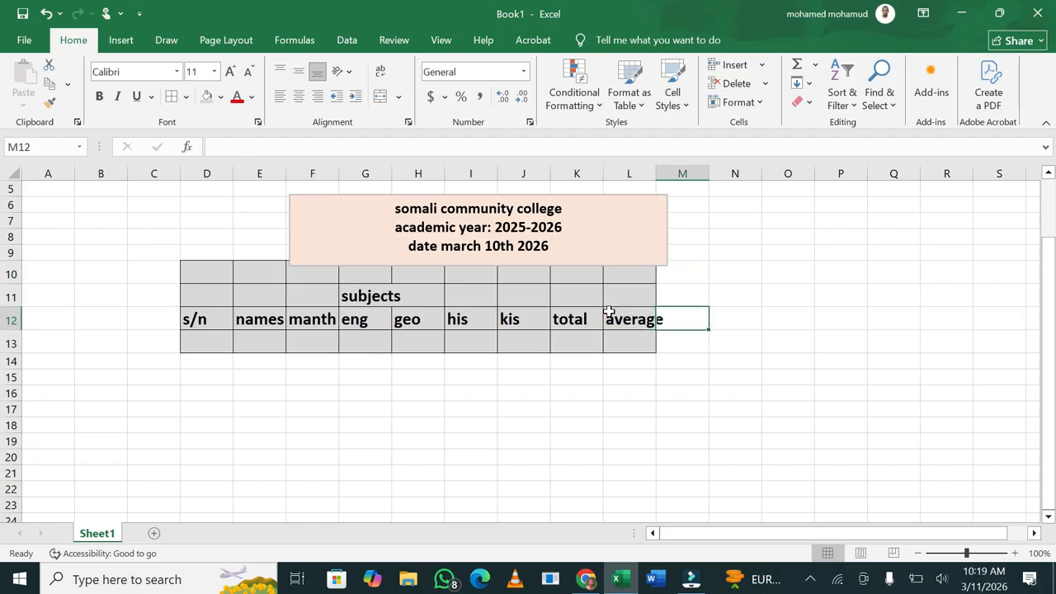
type("positio")
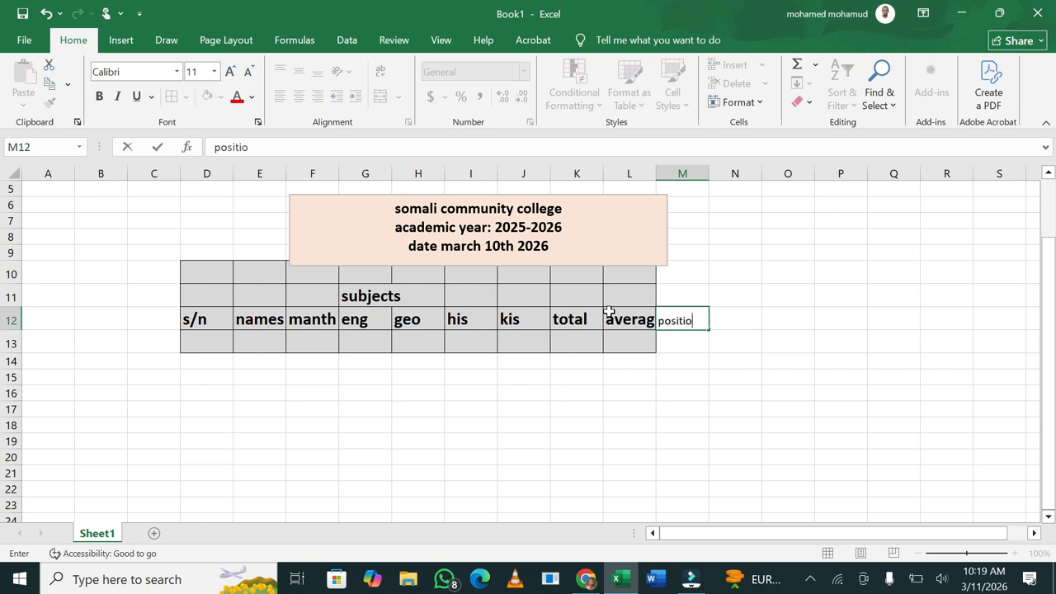
type("n")
left_click(718, 318)
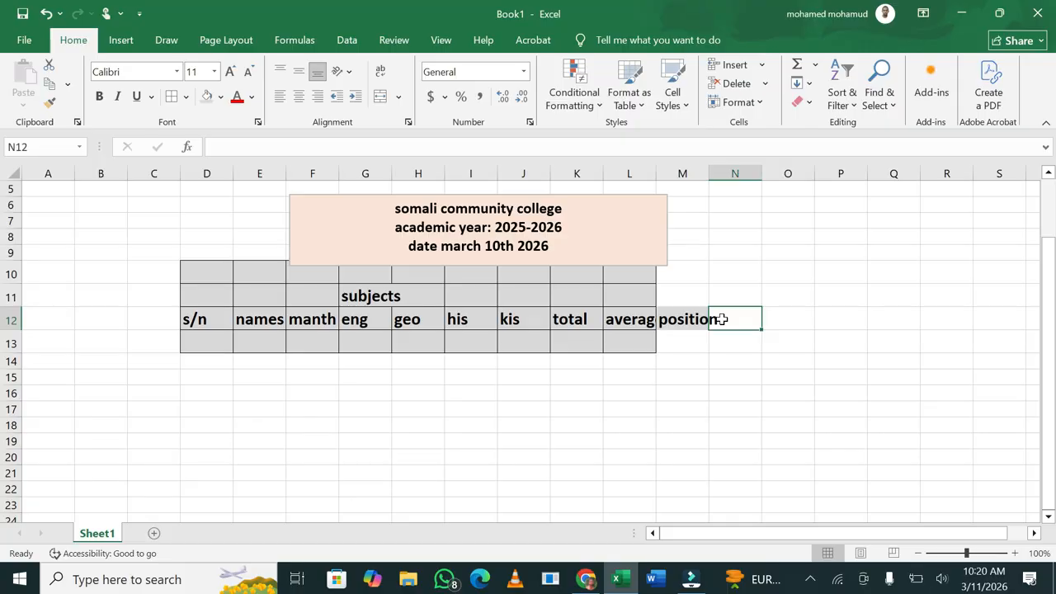
type("result")
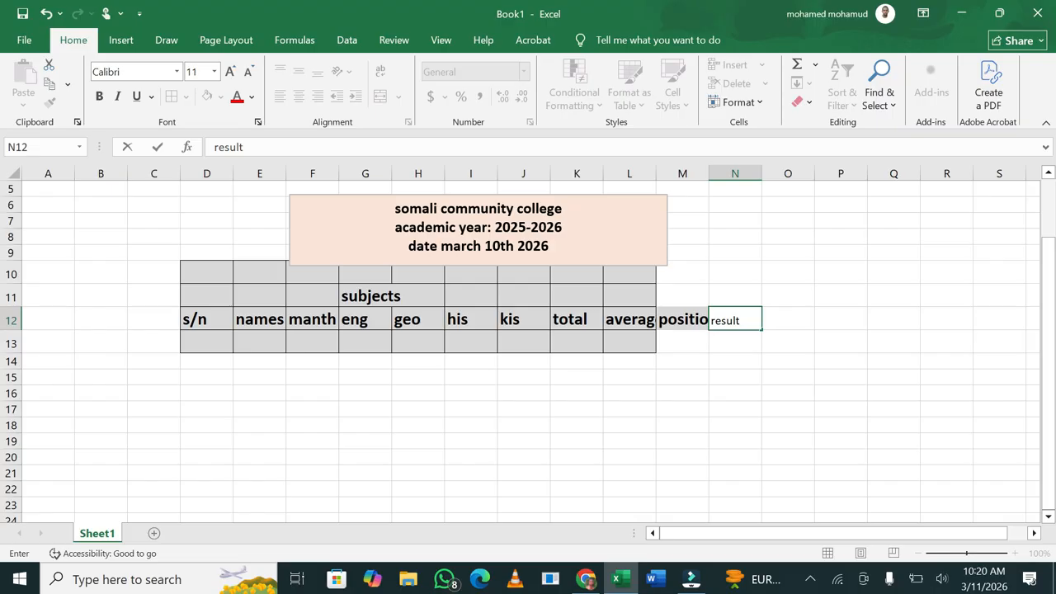
key("Tab")
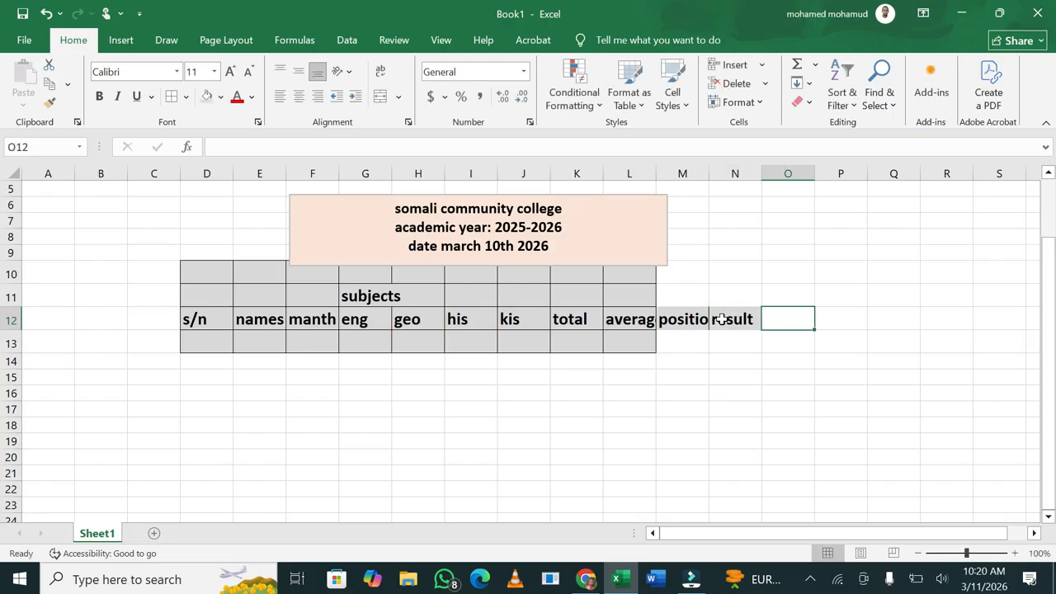
type("gradin")
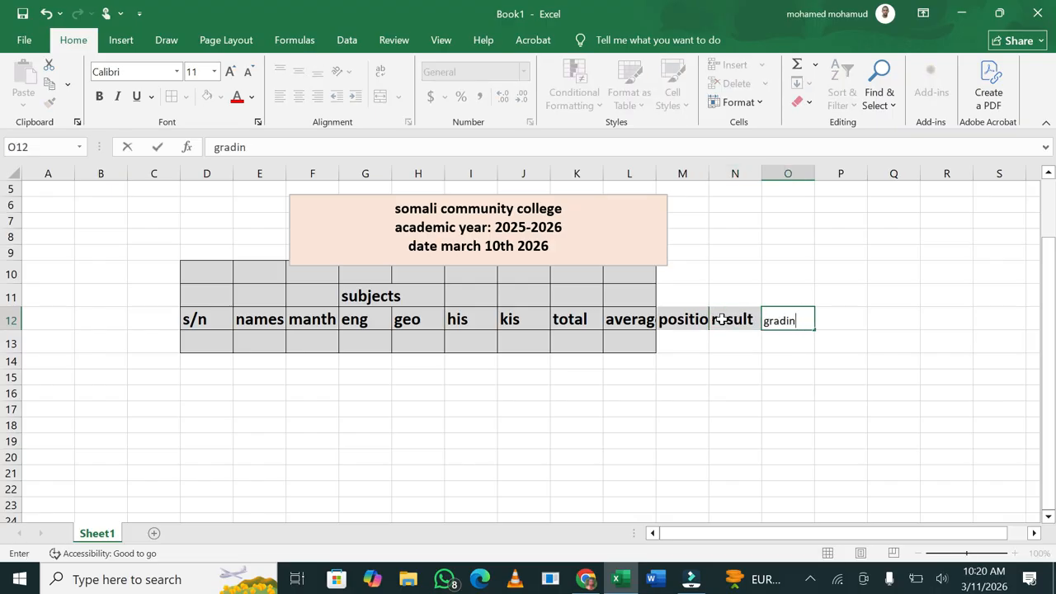
left_click(819, 452)
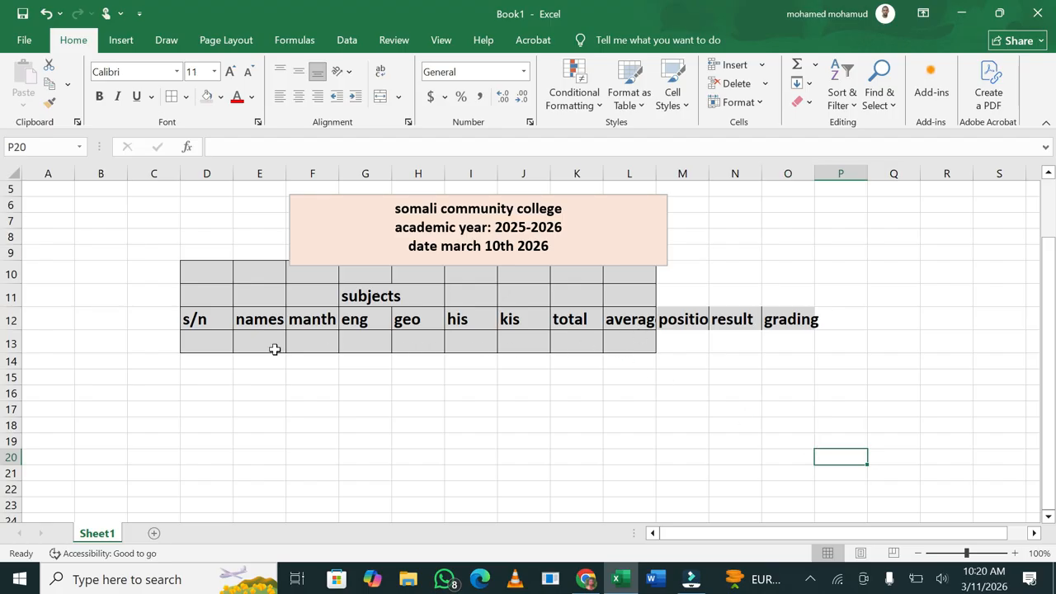
left_click(221, 287)
Delete the empty row 10 above 'subjects' as an entire row
left_click_drag(204, 263, 651, 273)
right_click(632, 278)
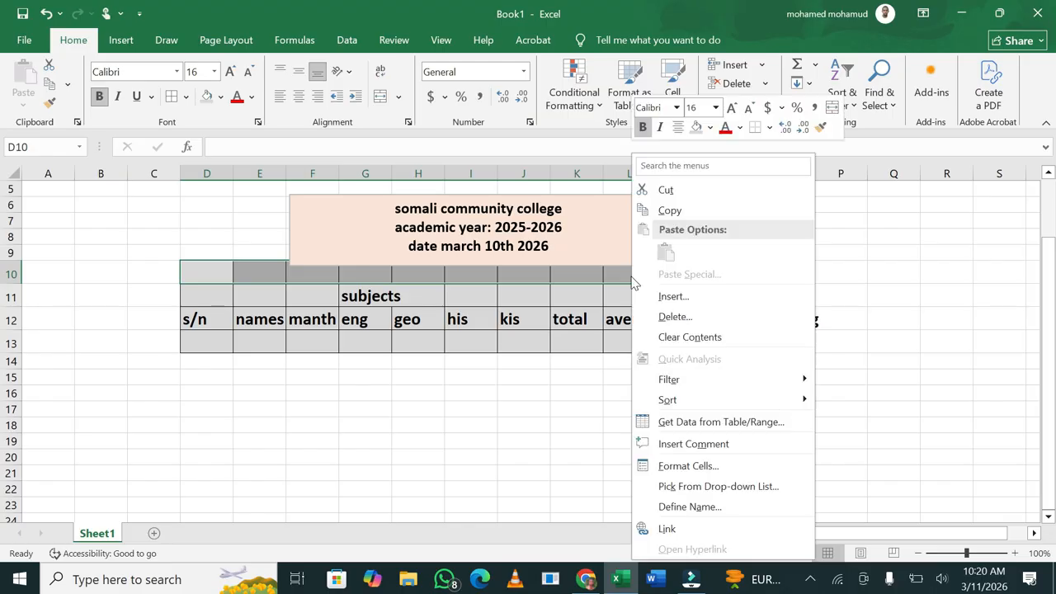
left_click(690, 315)
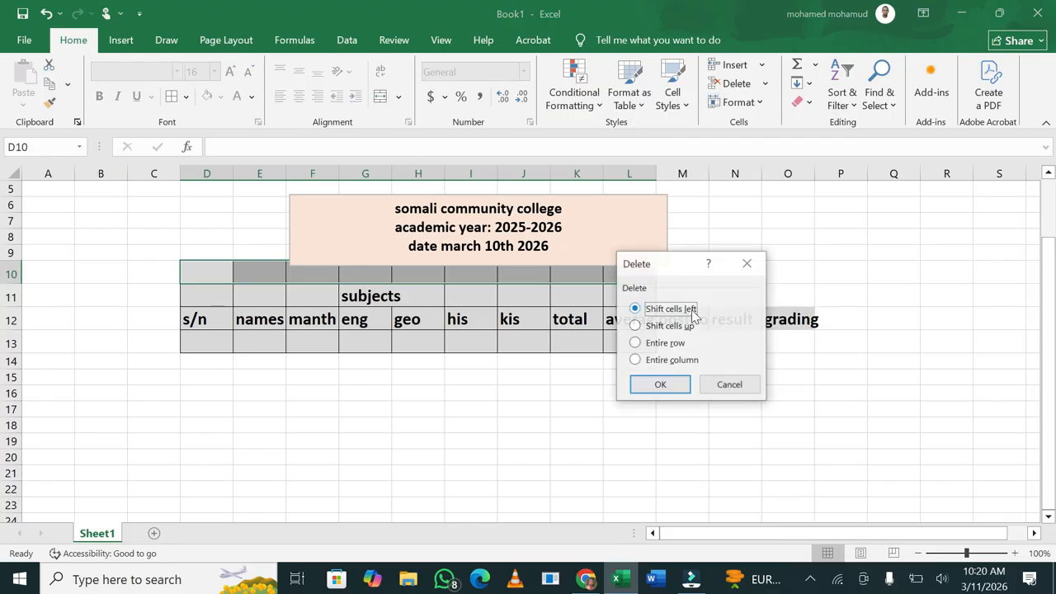
left_click(679, 345)
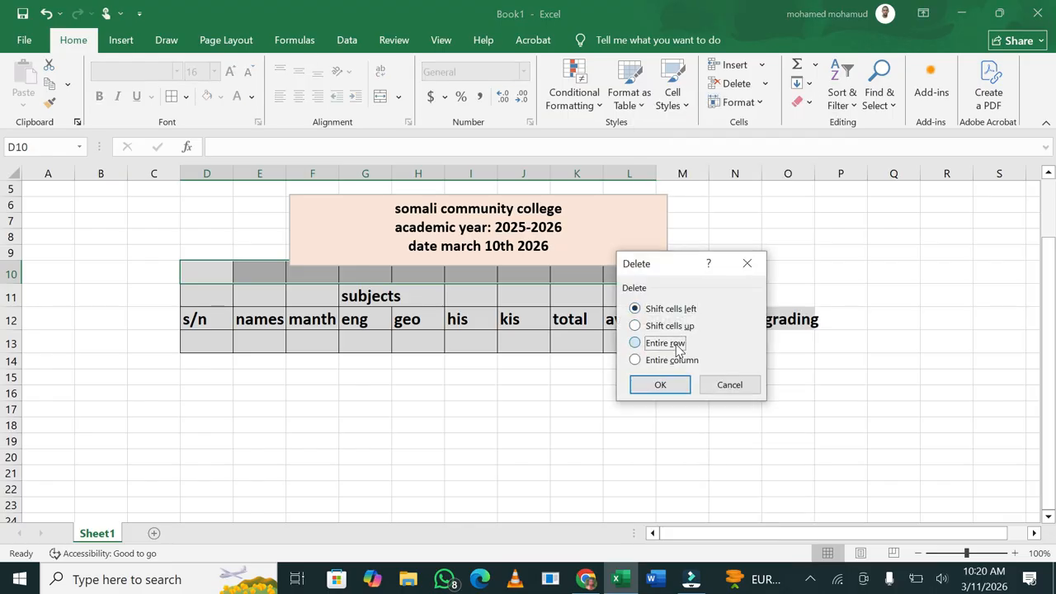
left_click(672, 382)
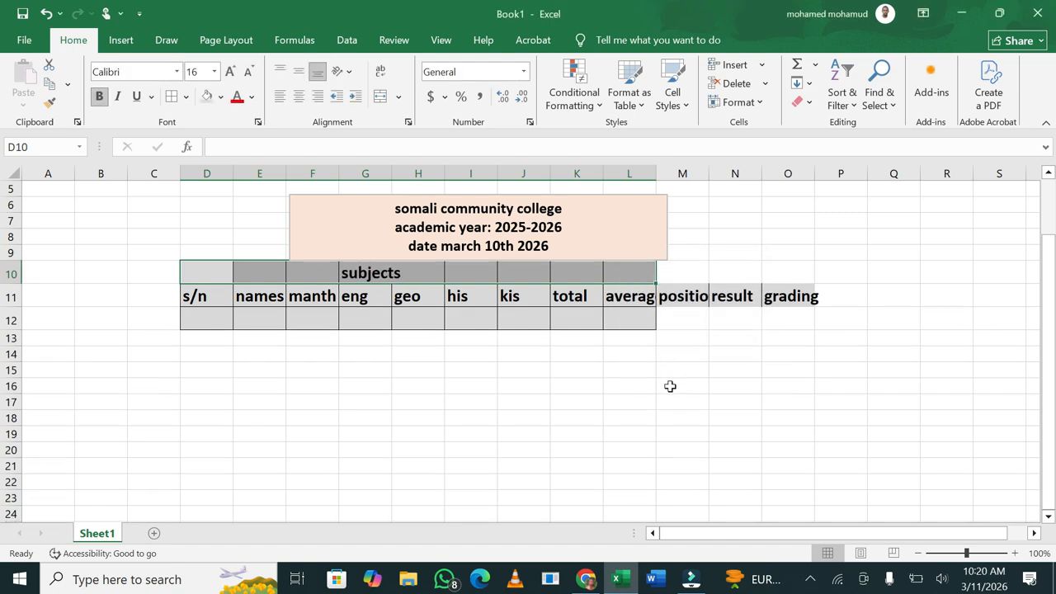
left_click(487, 338)
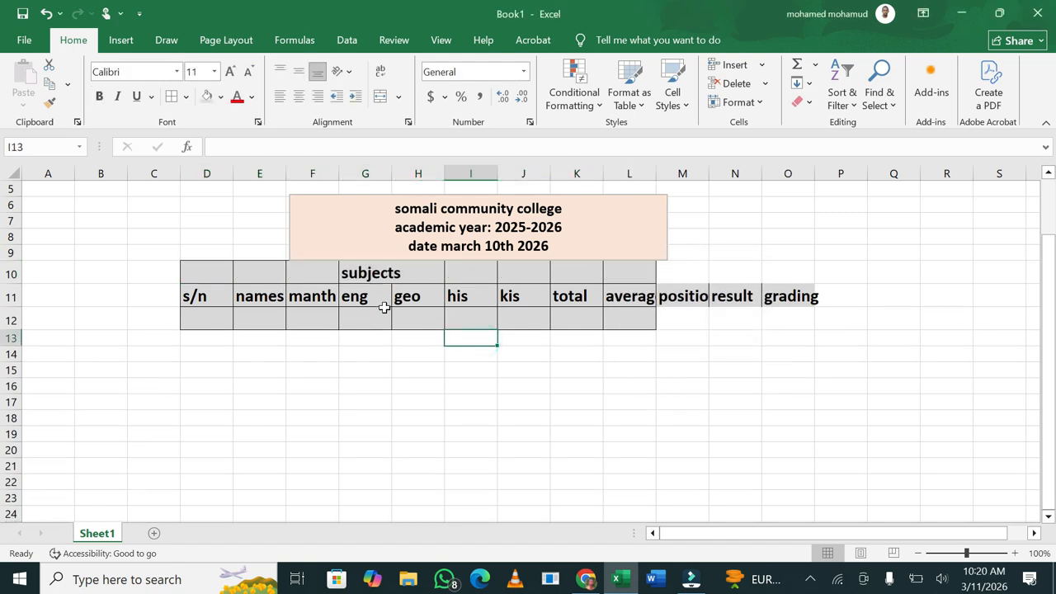
Fill the heading range D10:O11 with the orange theme colour
left_click_drag(201, 268, 784, 302)
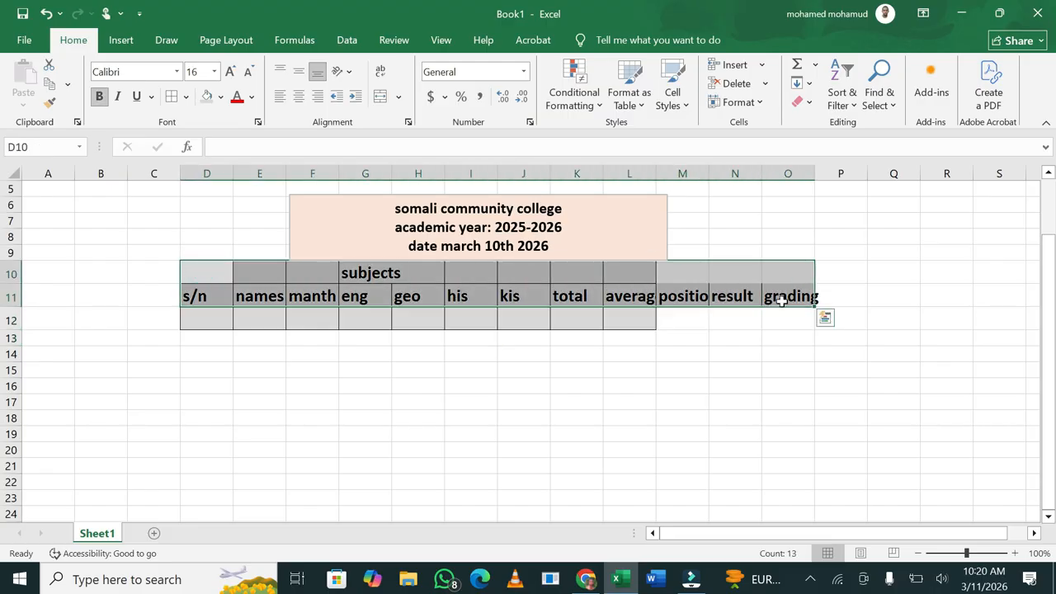
left_click(221, 97)
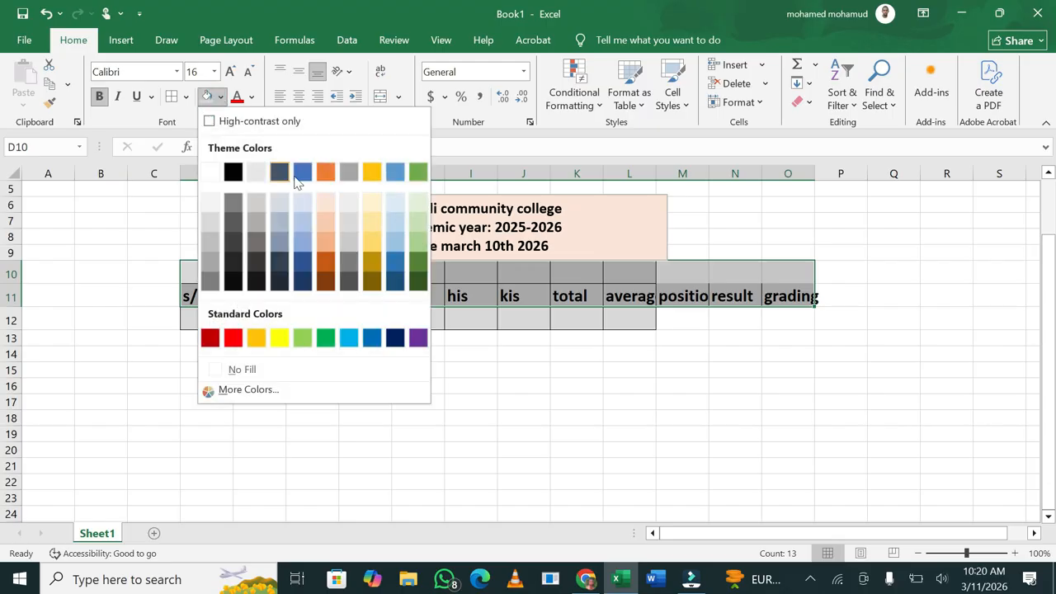
left_click(326, 175)
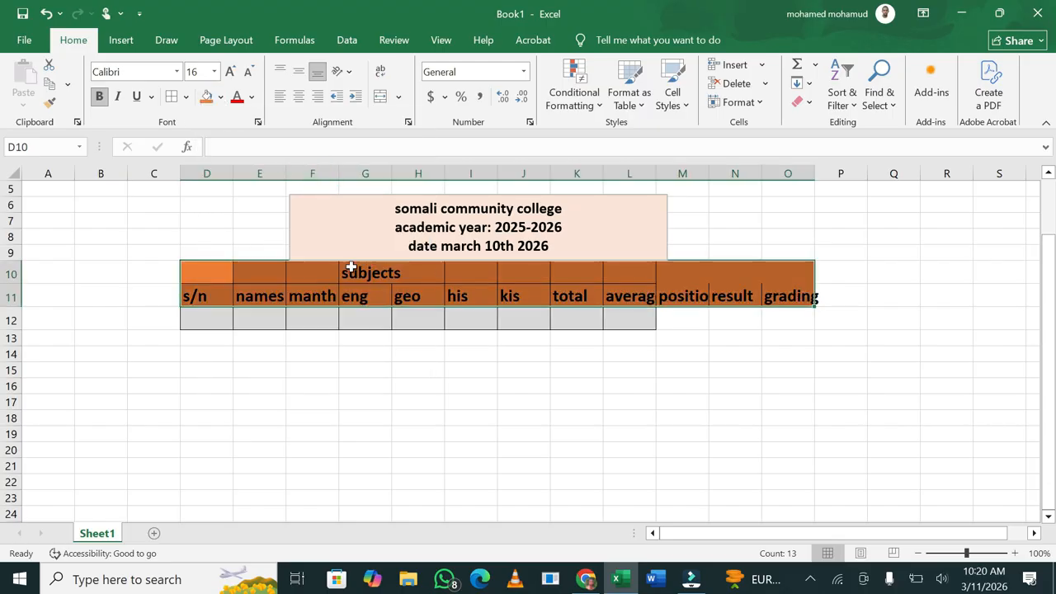
left_click(311, 368)
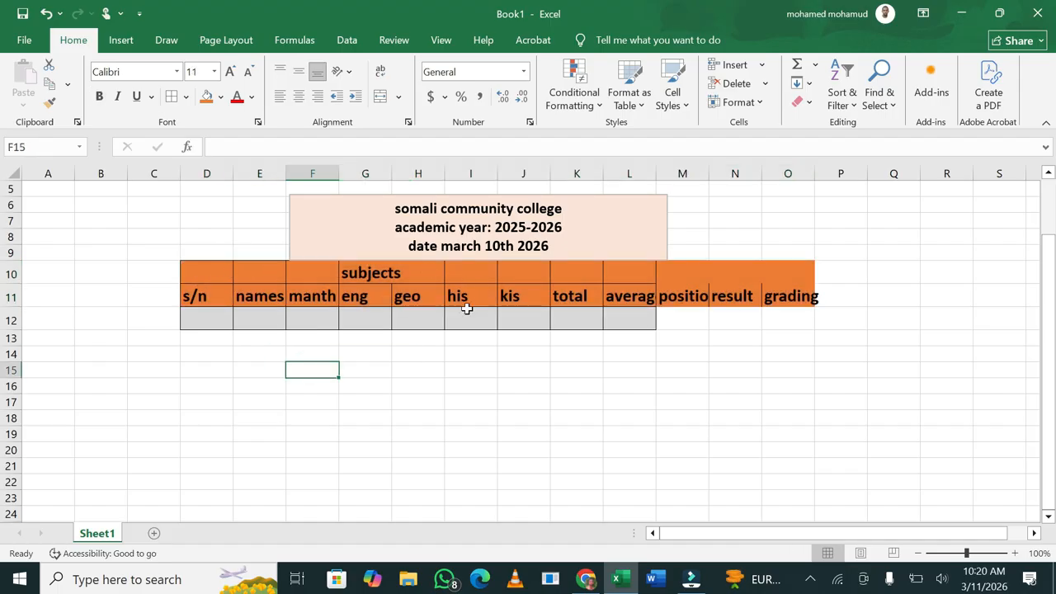
Apply All Borders to the table body D12:O24
left_click_drag(192, 317, 787, 509)
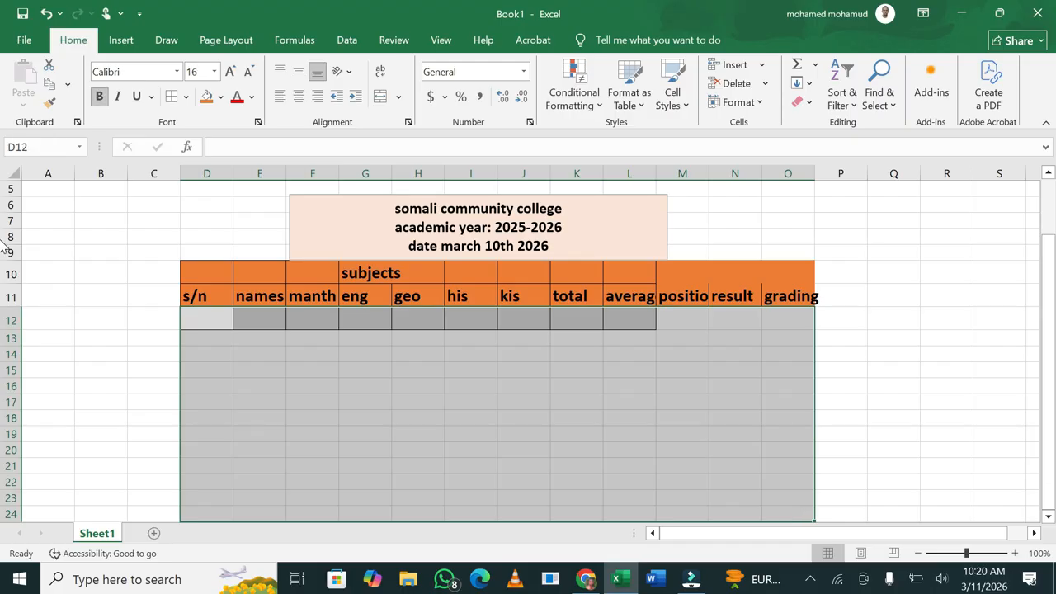
left_click(187, 97)
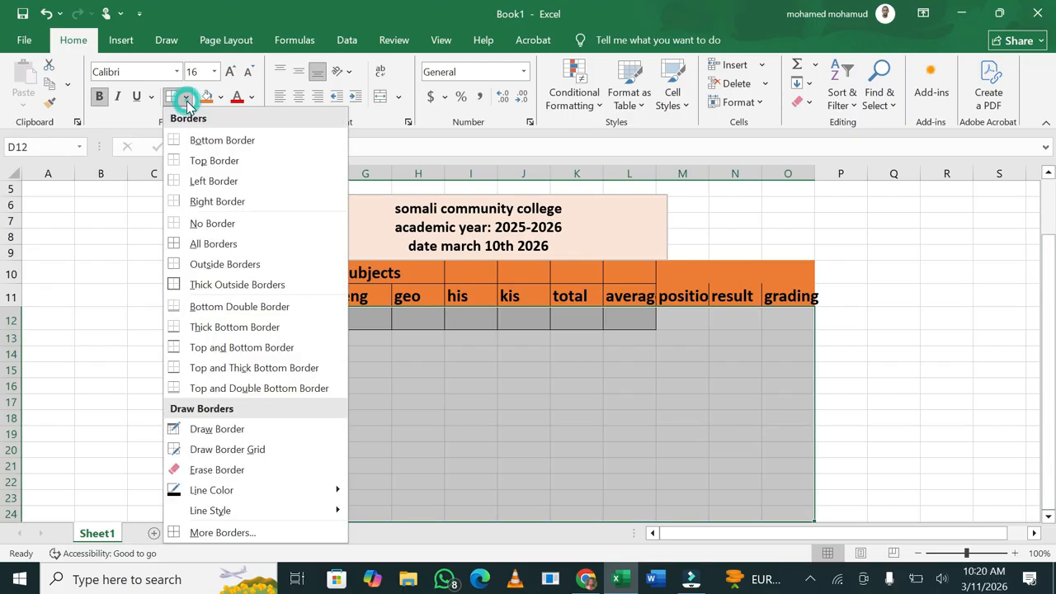
left_click(216, 245)
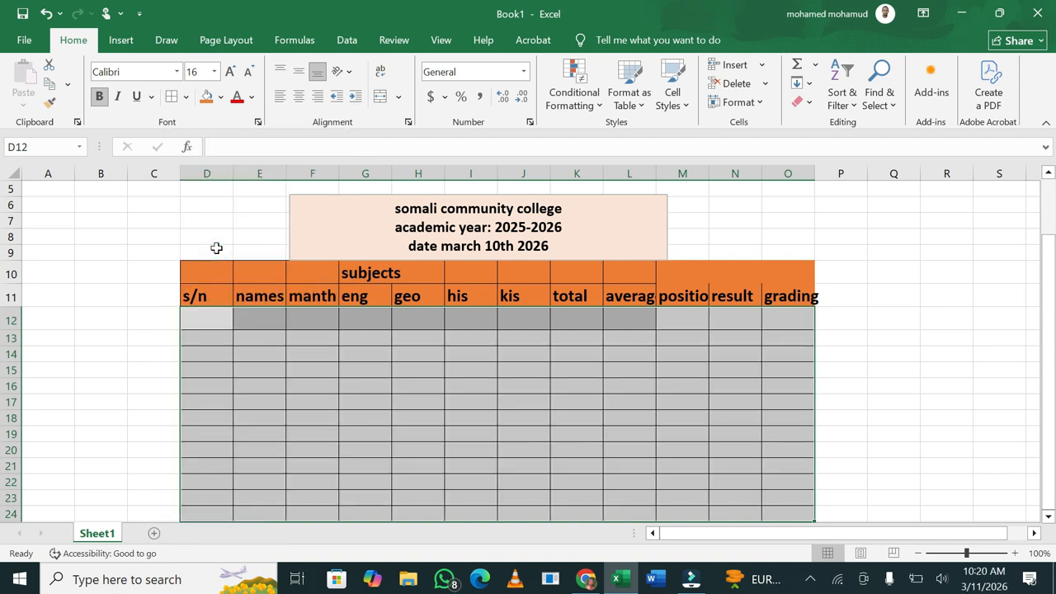
left_click(678, 446)
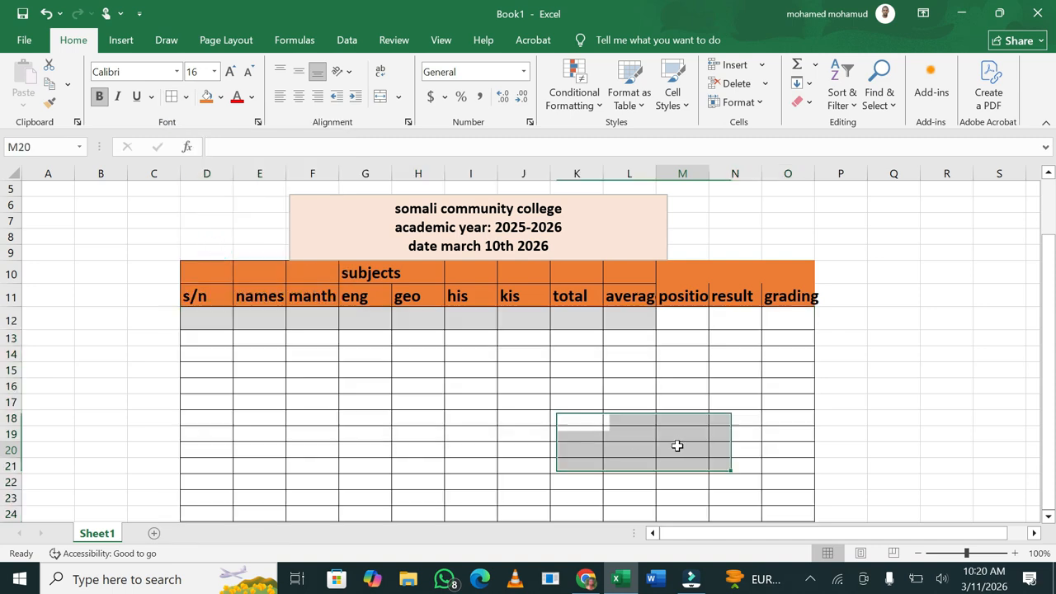
Number the s/n column 1 to 4, then extend it to 13 down to row 24
left_click(207, 324)
type("1")
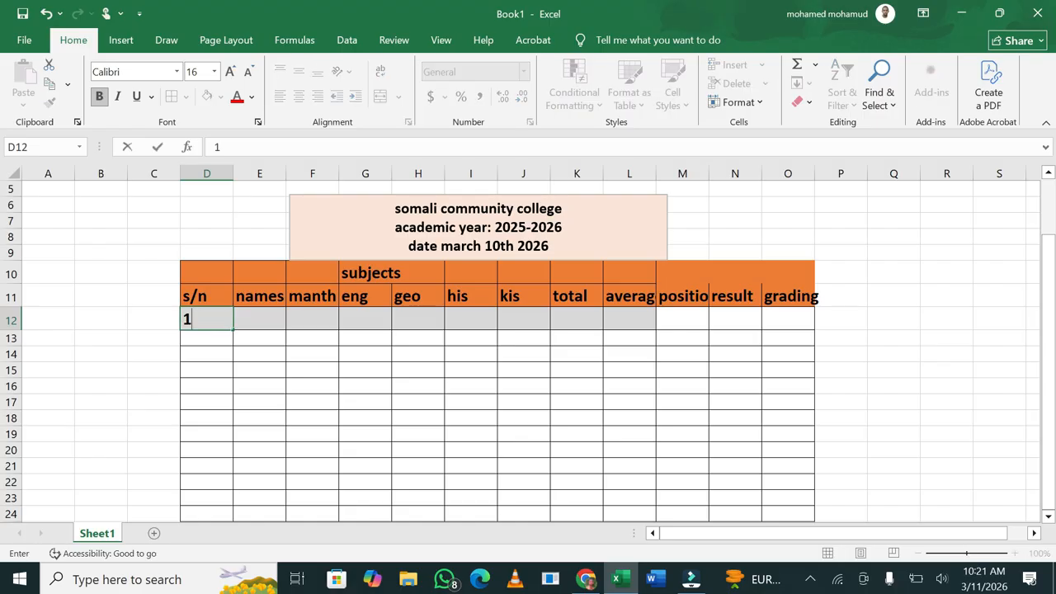
left_click(208, 342)
type("2")
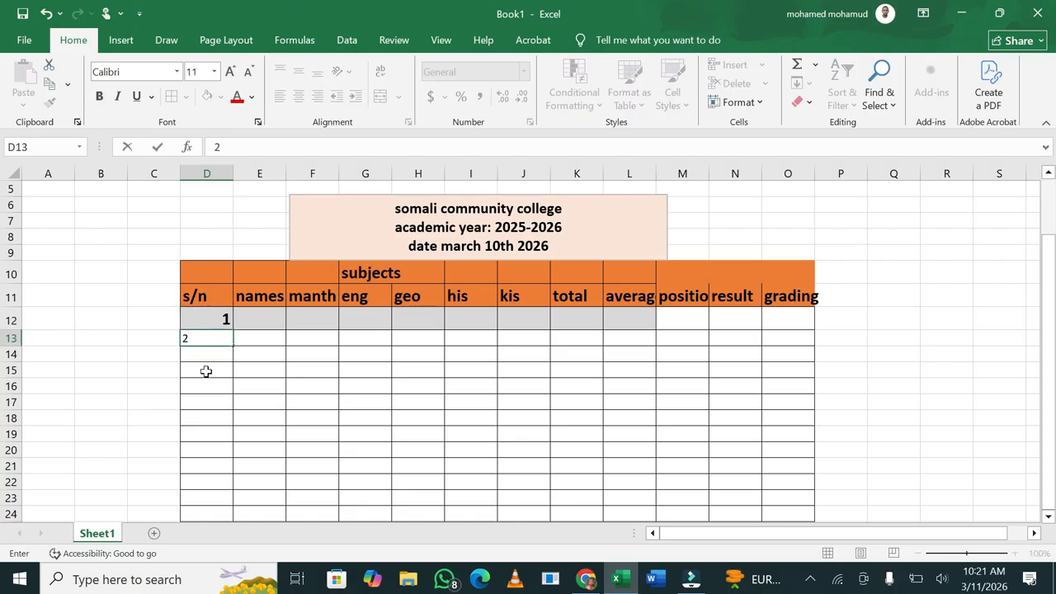
left_click(209, 356)
type("3")
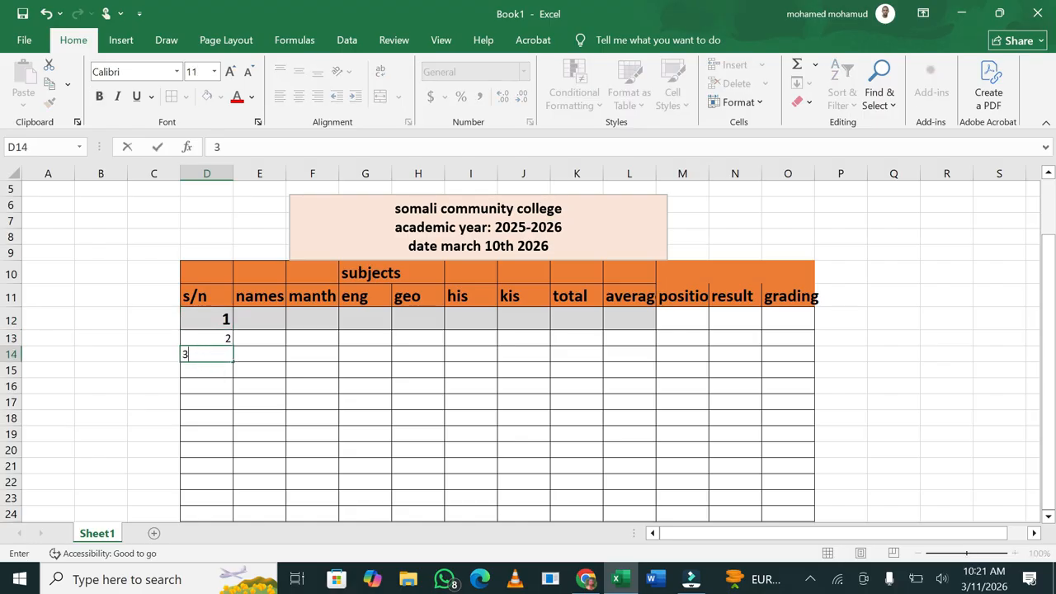
left_click(210, 370)
type("4")
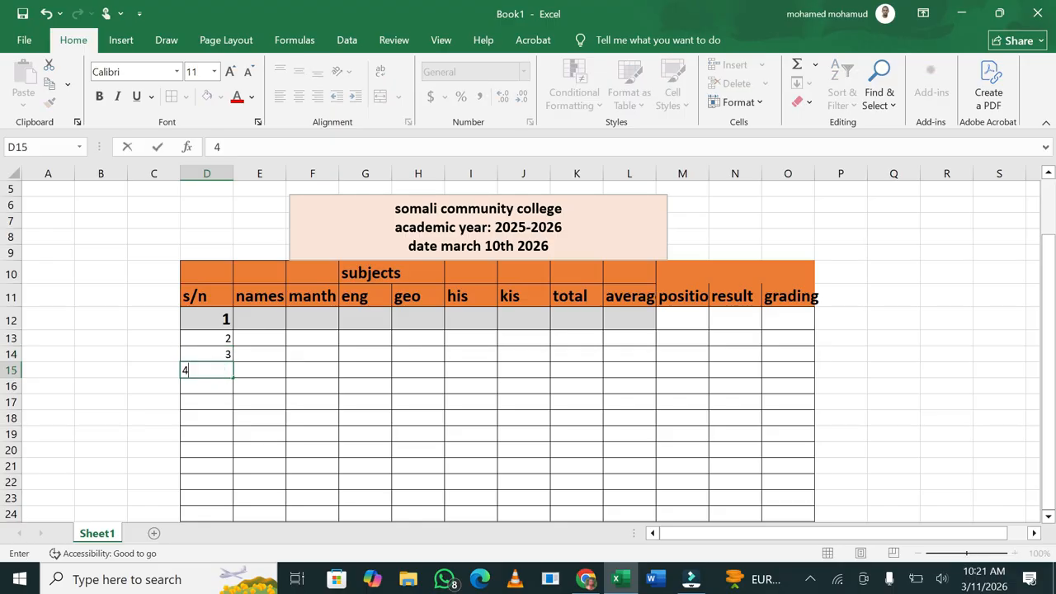
left_click(325, 404)
left_click_drag(217, 315, 228, 469)
left_click(401, 482)
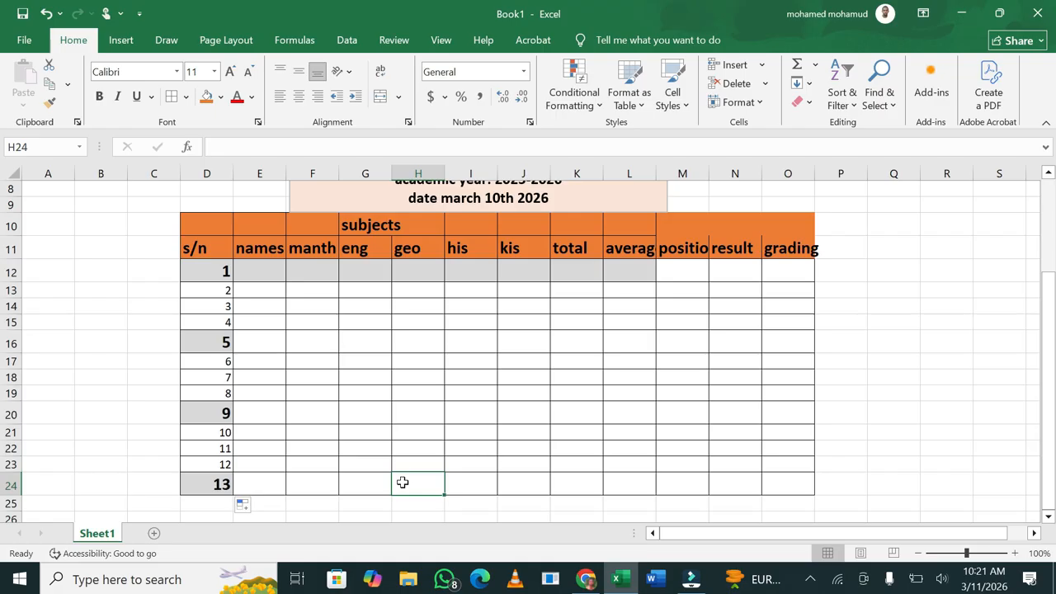
Enter the first student's full name in E12 and select the table D10:O24
left_click(260, 288)
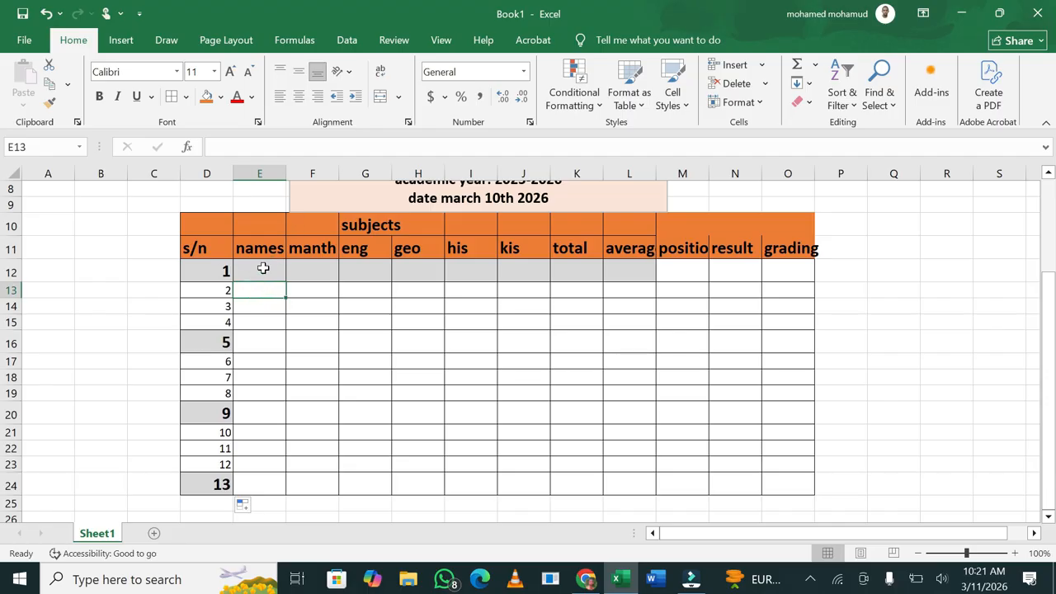
left_click(263, 268)
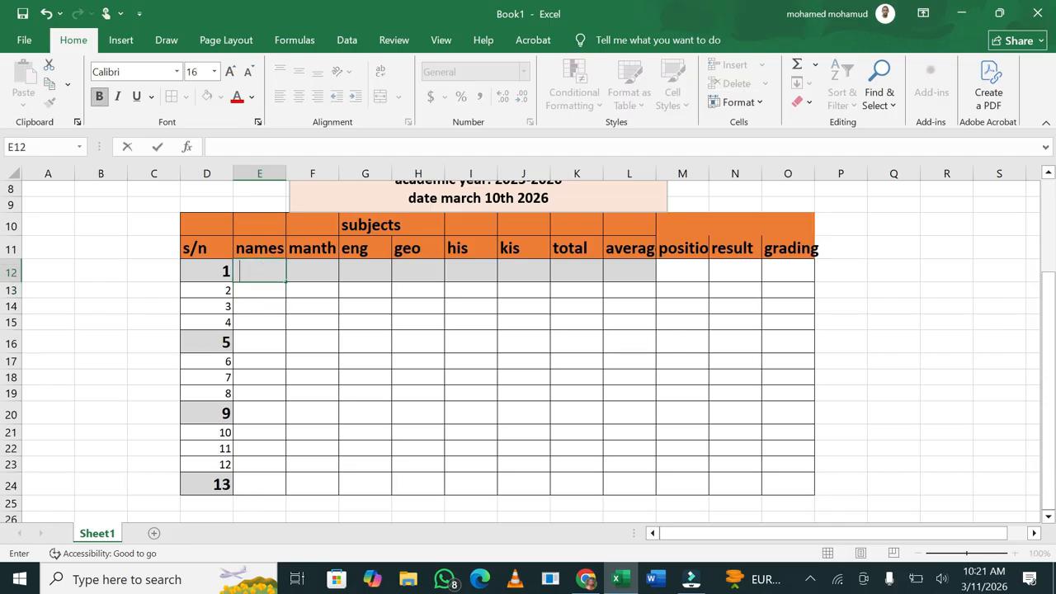
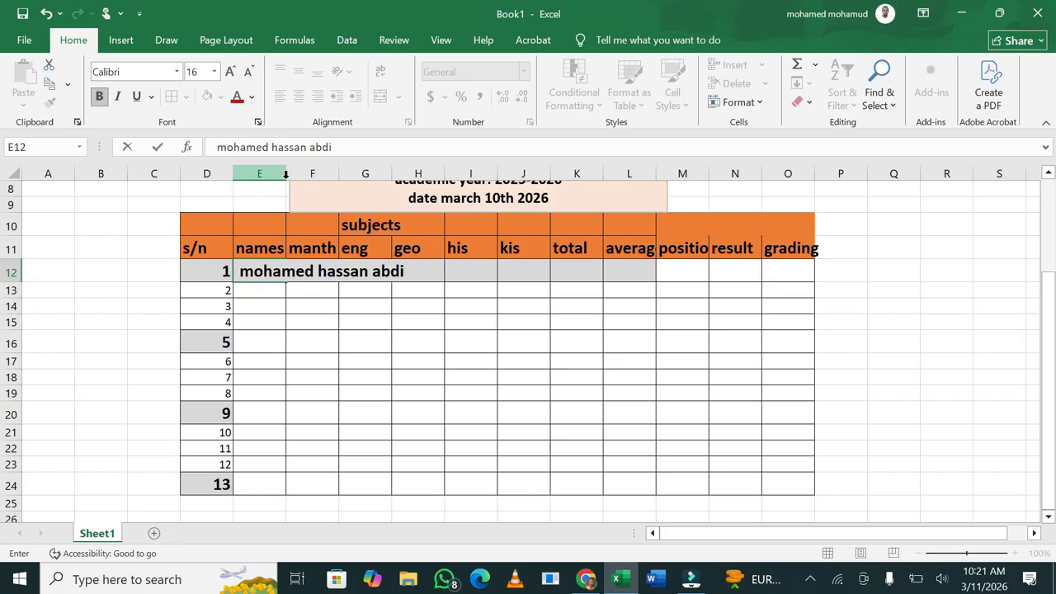
key("ctrl+Return")
left_click_drag(194, 221, 769, 475)
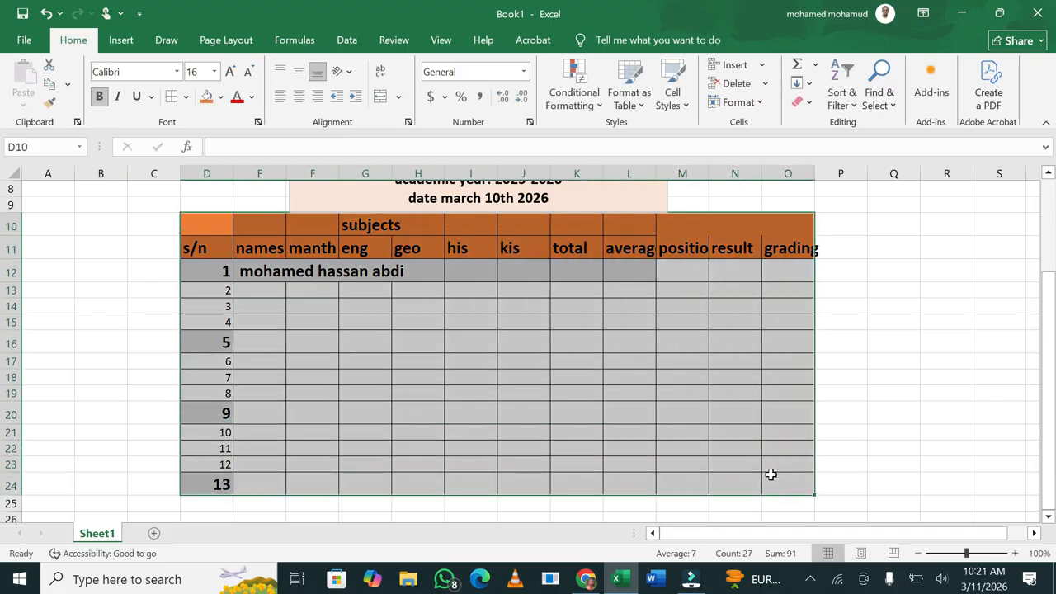
Autofit columns D and E, and enter the second student's name in E13
double_click(236, 172)
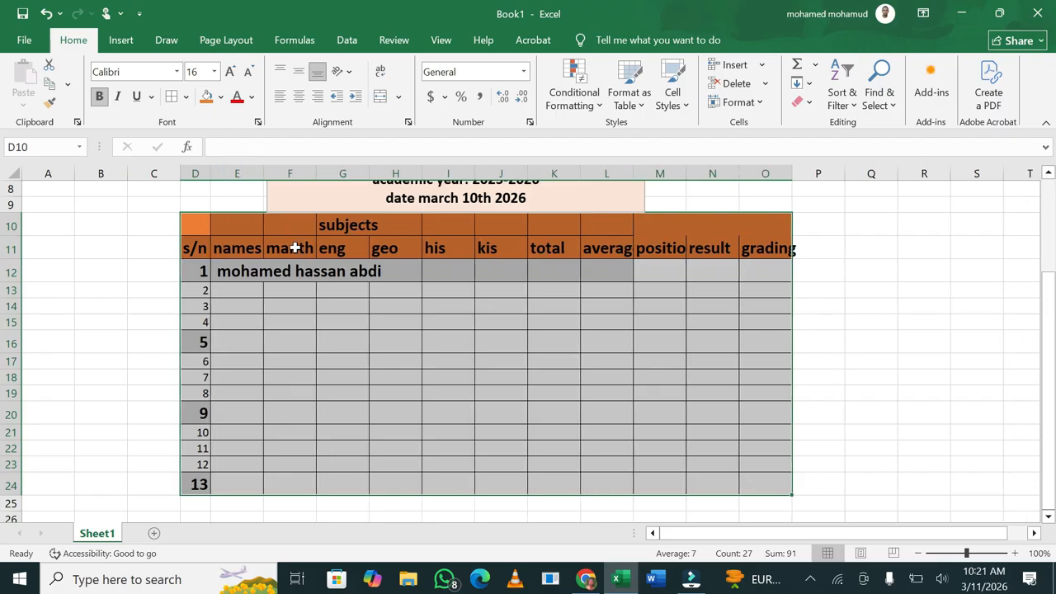
left_click(313, 312)
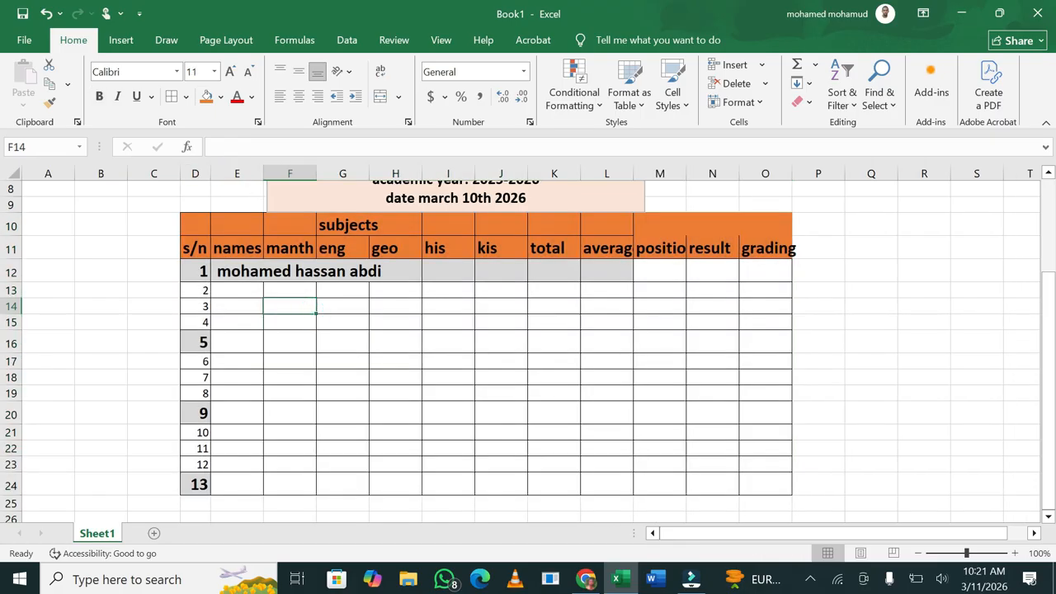
double_click(264, 175)
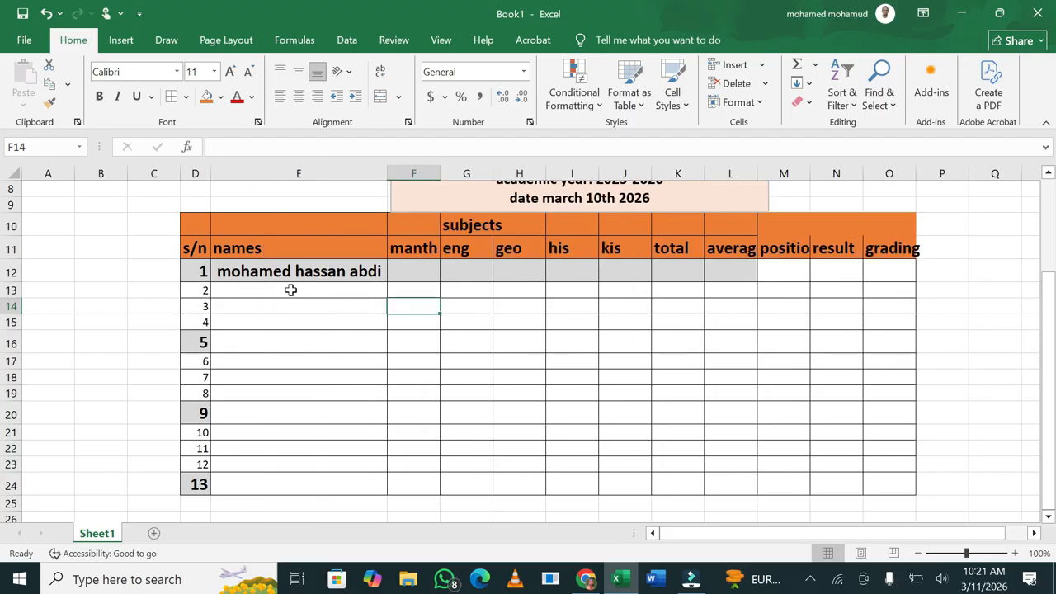
left_click(291, 289)
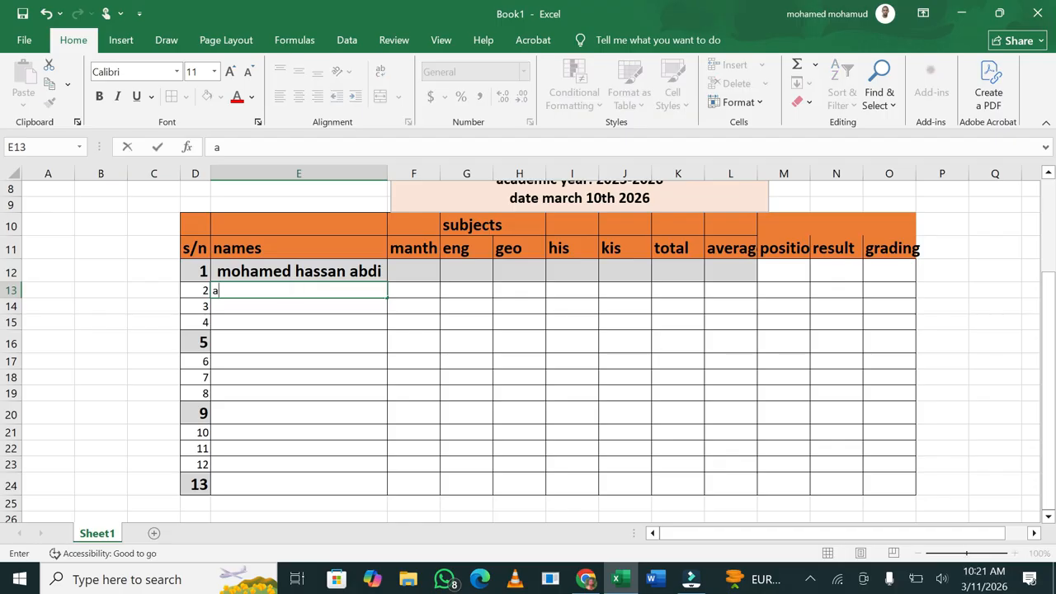
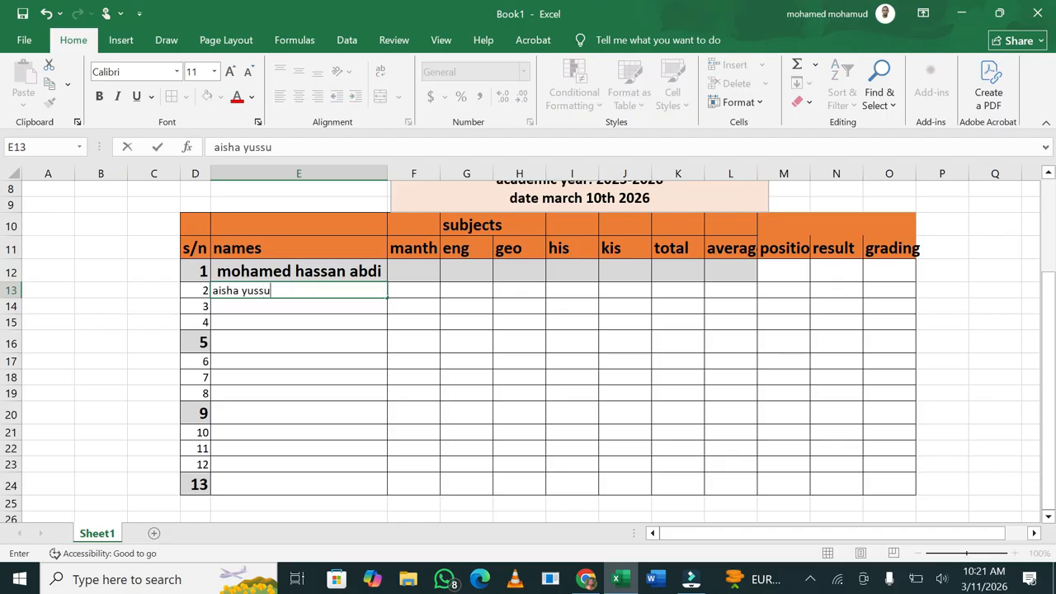
key("Return")
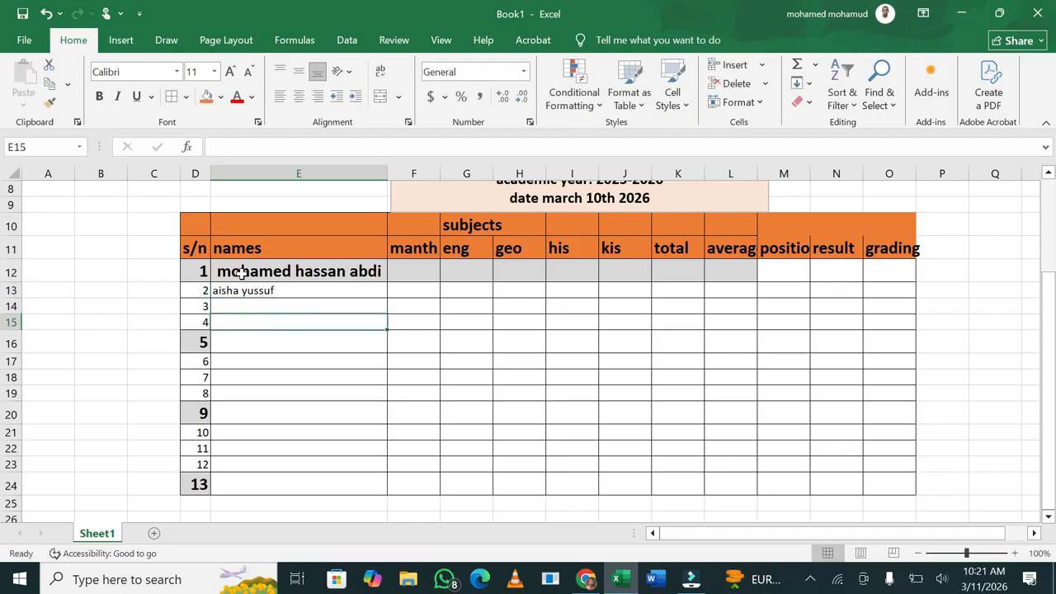
Remove bold from the first student's row D12:L12
left_click(223, 270)
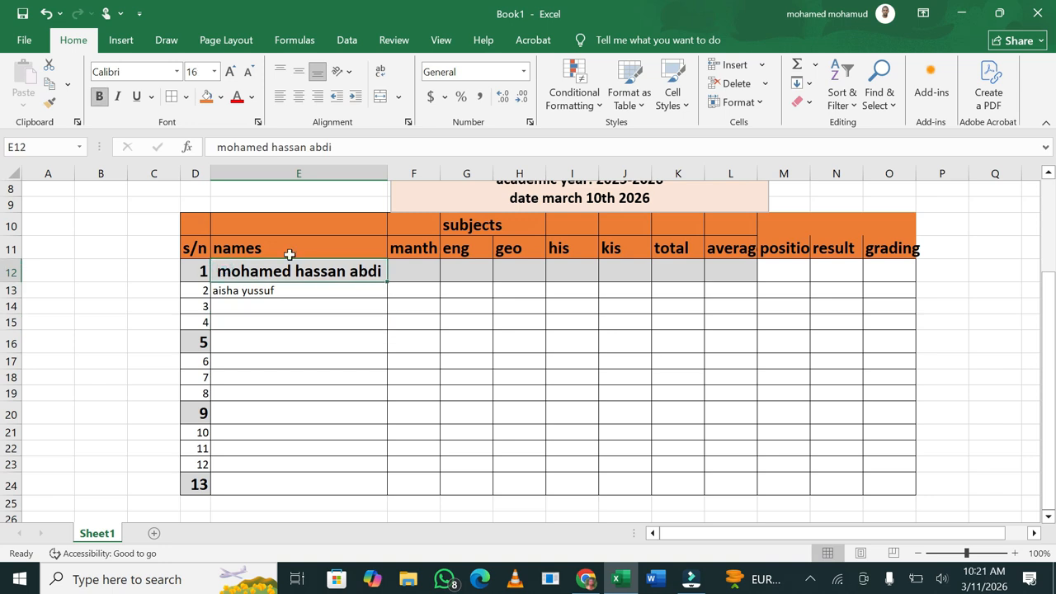
left_click_drag(196, 268, 728, 276)
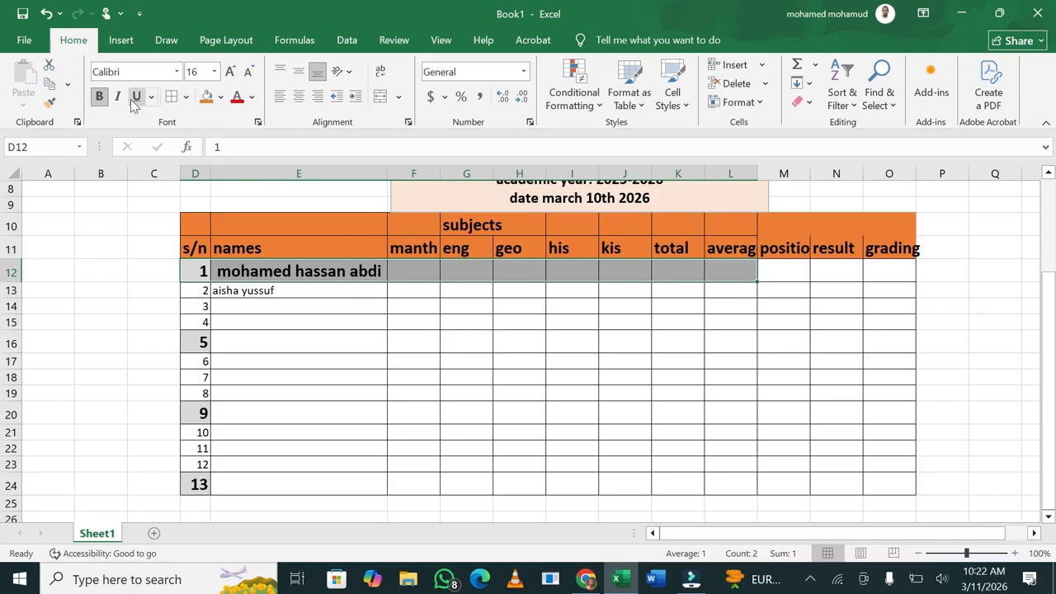
left_click(99, 96)
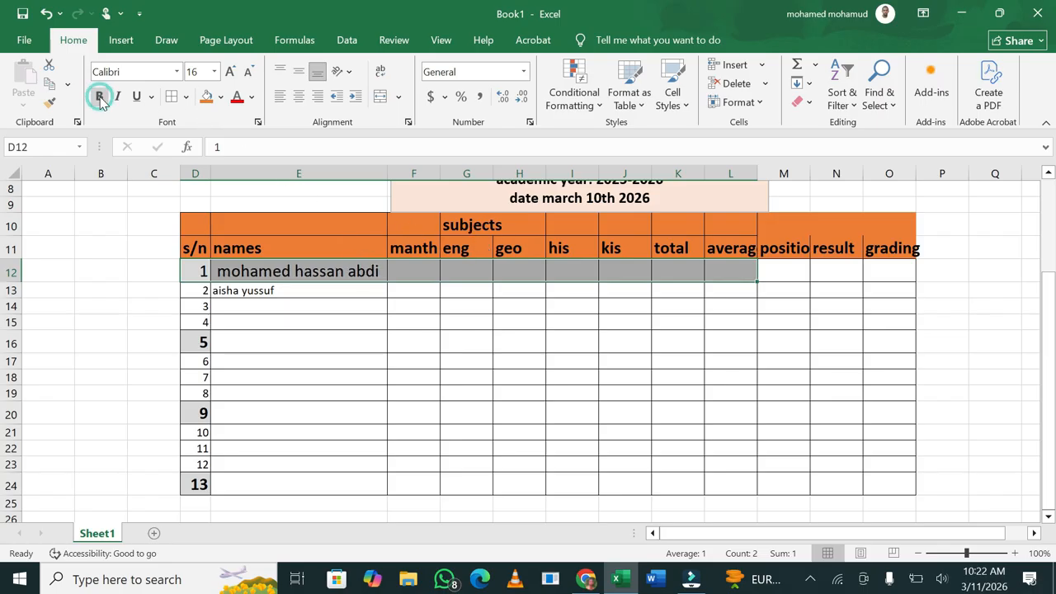
Set the names column E12:E24 to font size 14
left_click(304, 295)
left_click_drag(219, 270, 334, 473)
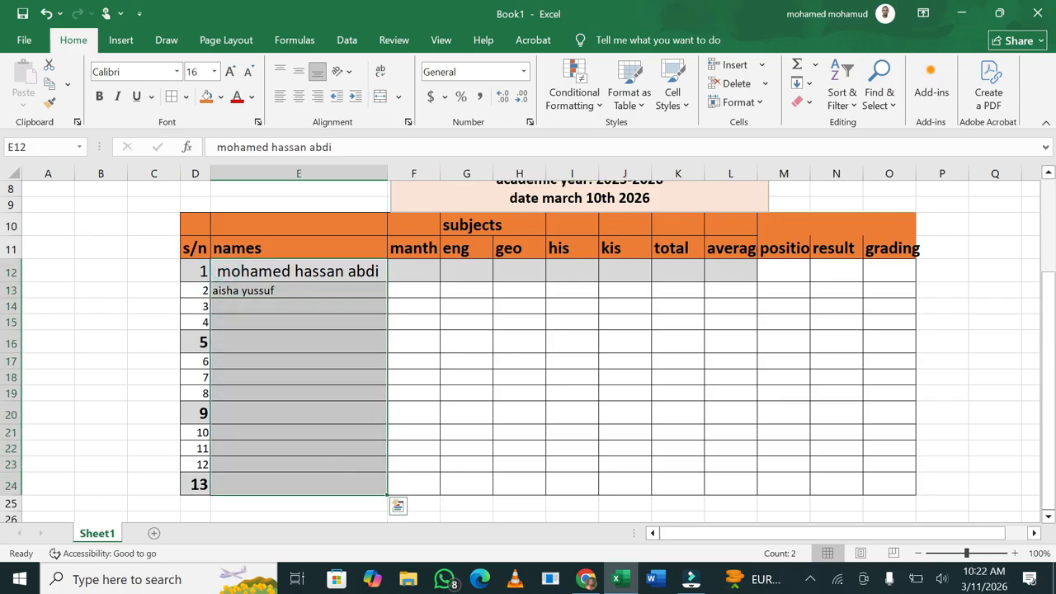
left_click(215, 71)
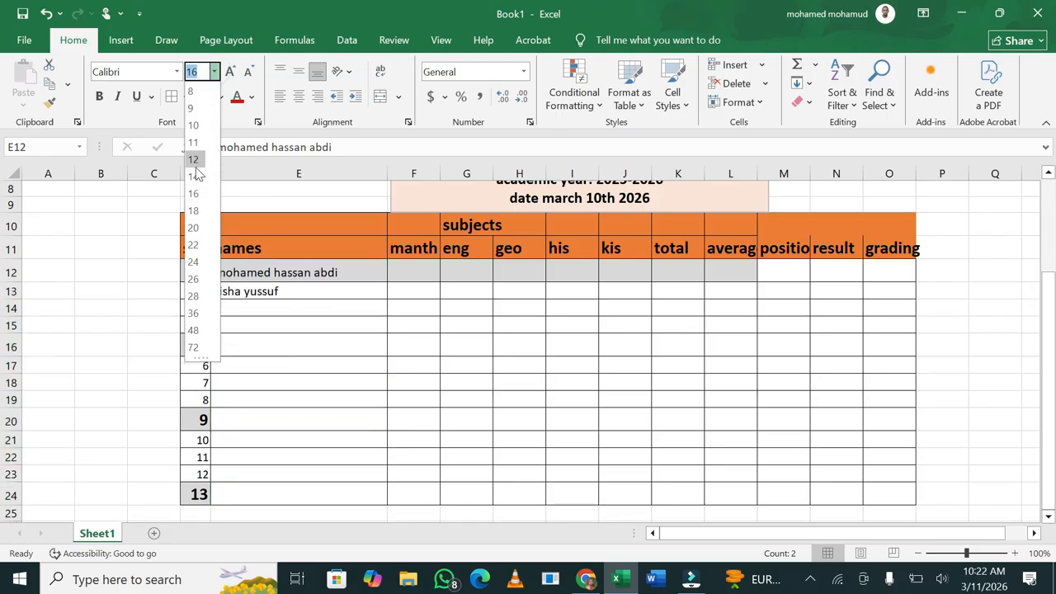
left_click(195, 178)
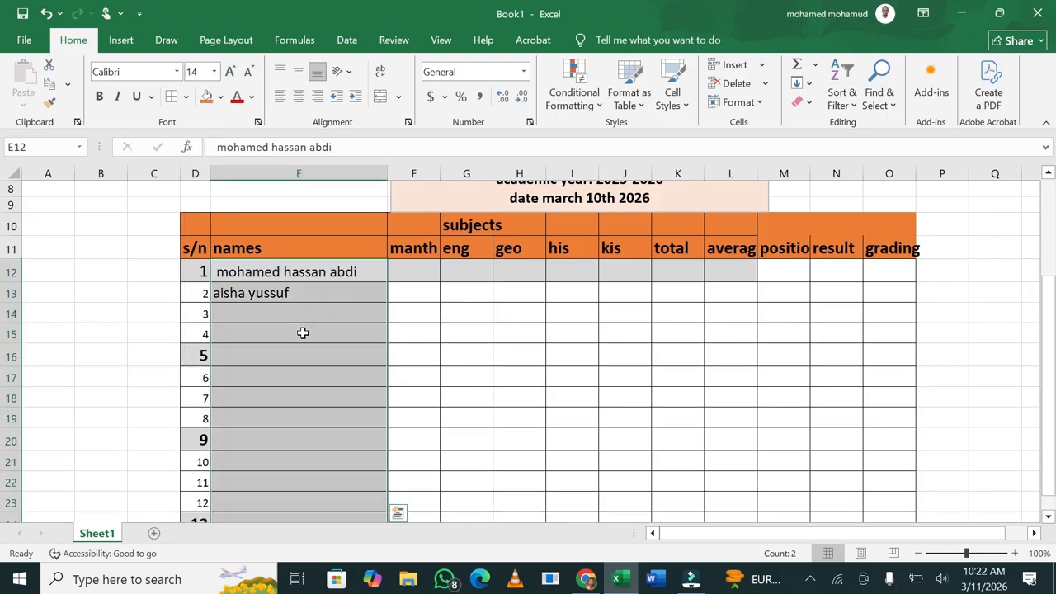
Enter the third through eighth students' names in E14 to E19
left_click(267, 319)
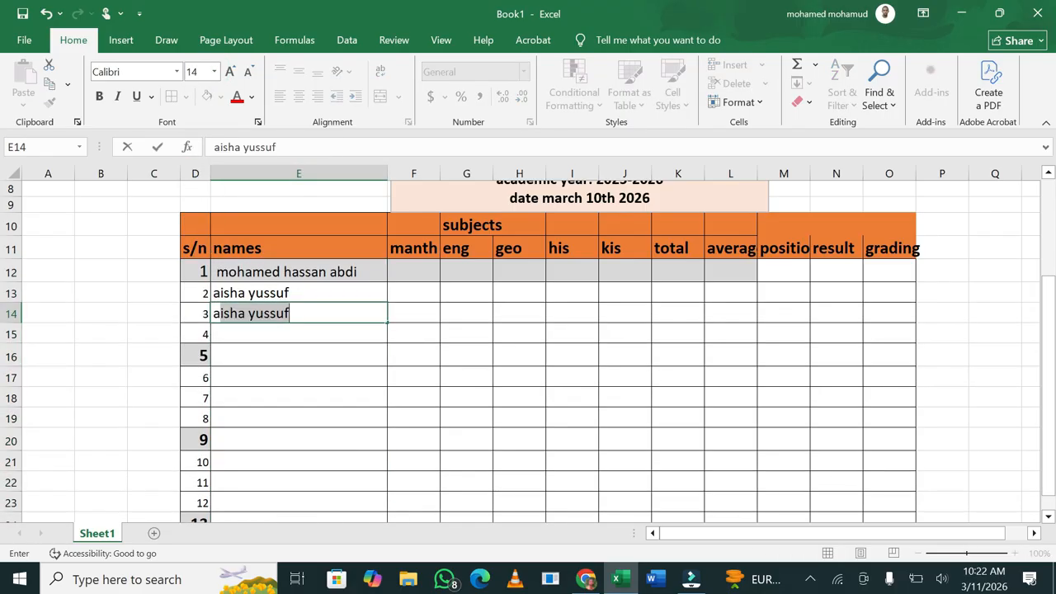
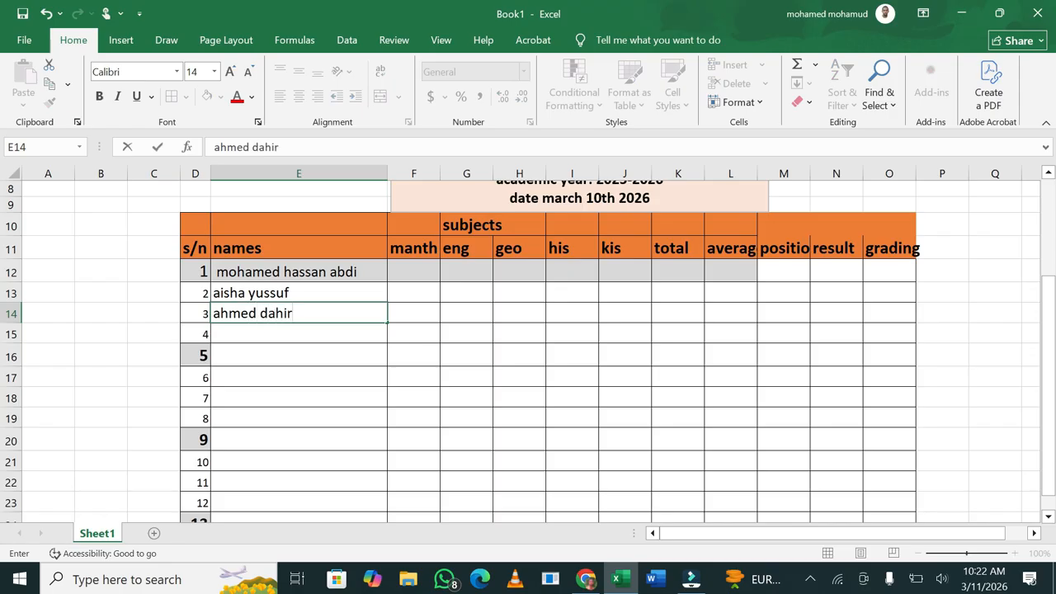
left_click(272, 330)
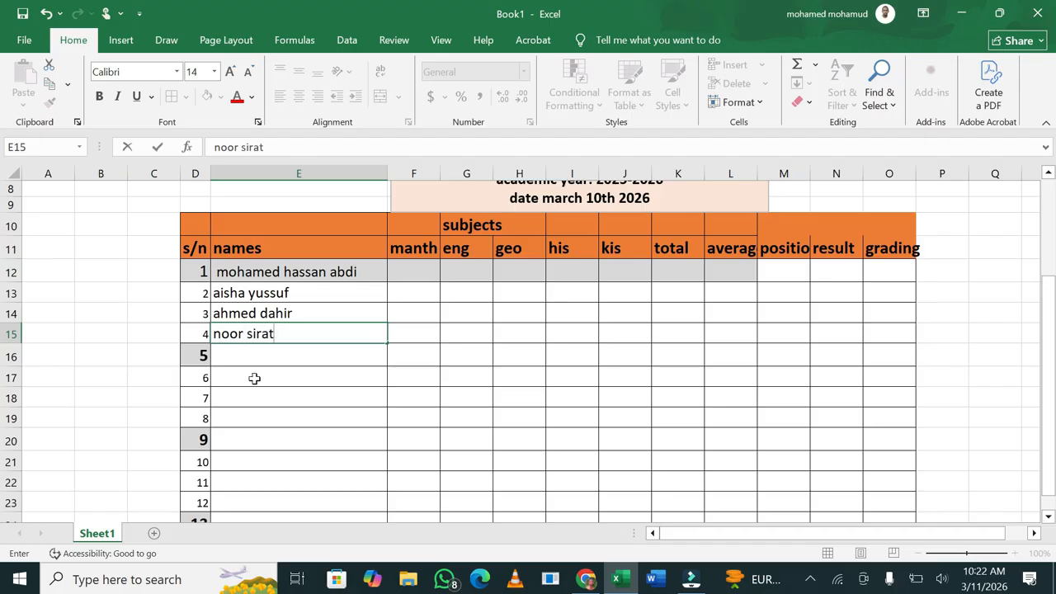
left_click(251, 356)
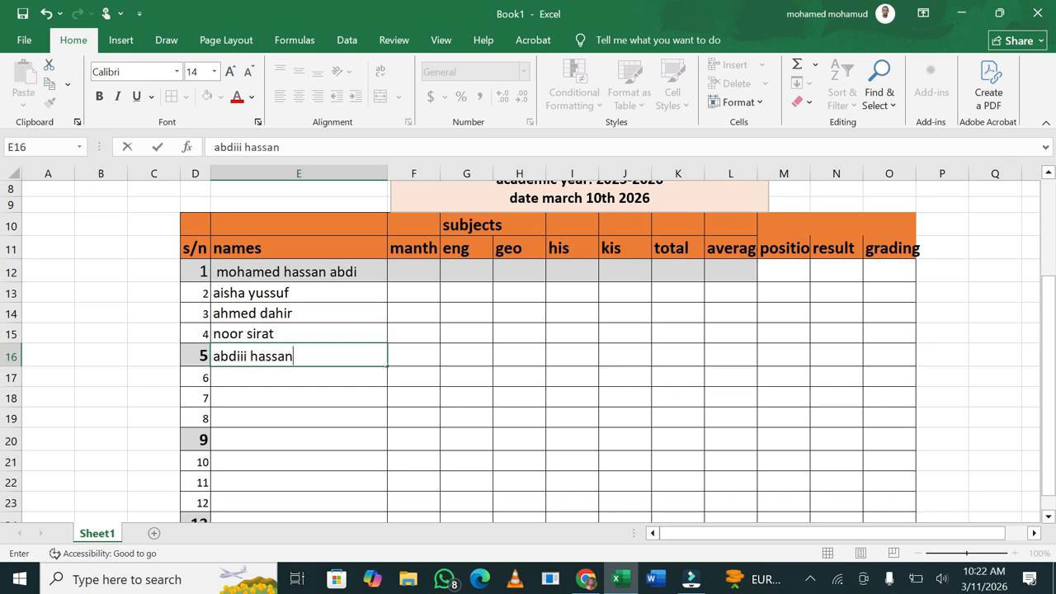
left_click(247, 377)
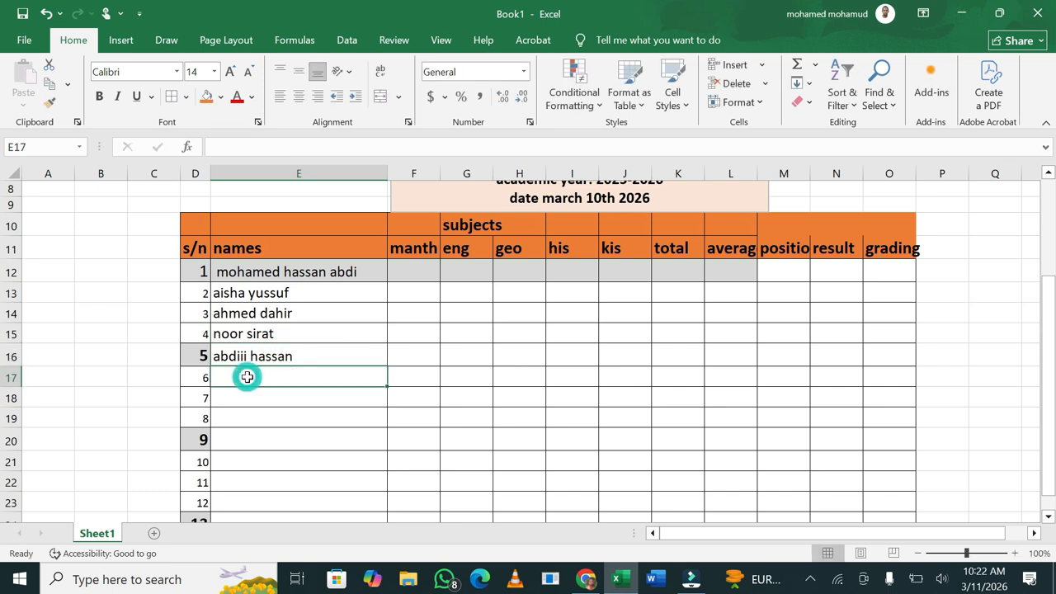
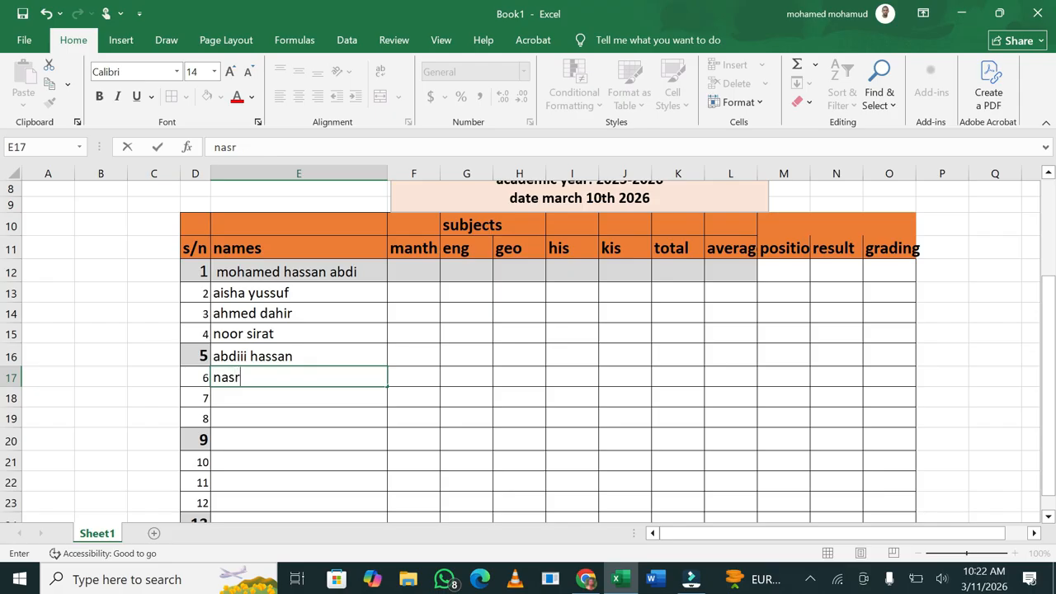
left_click(254, 401)
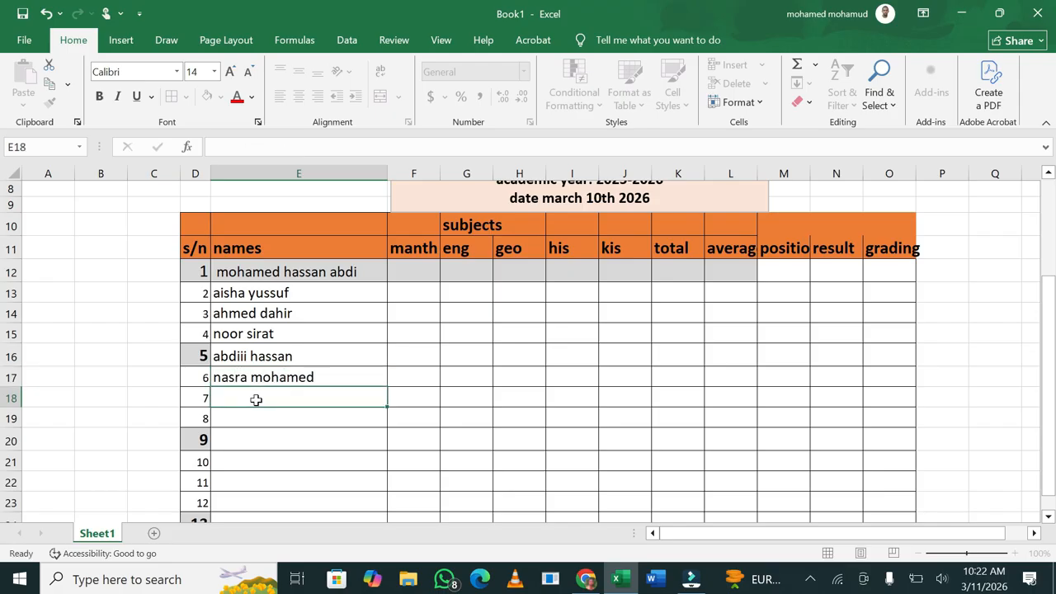
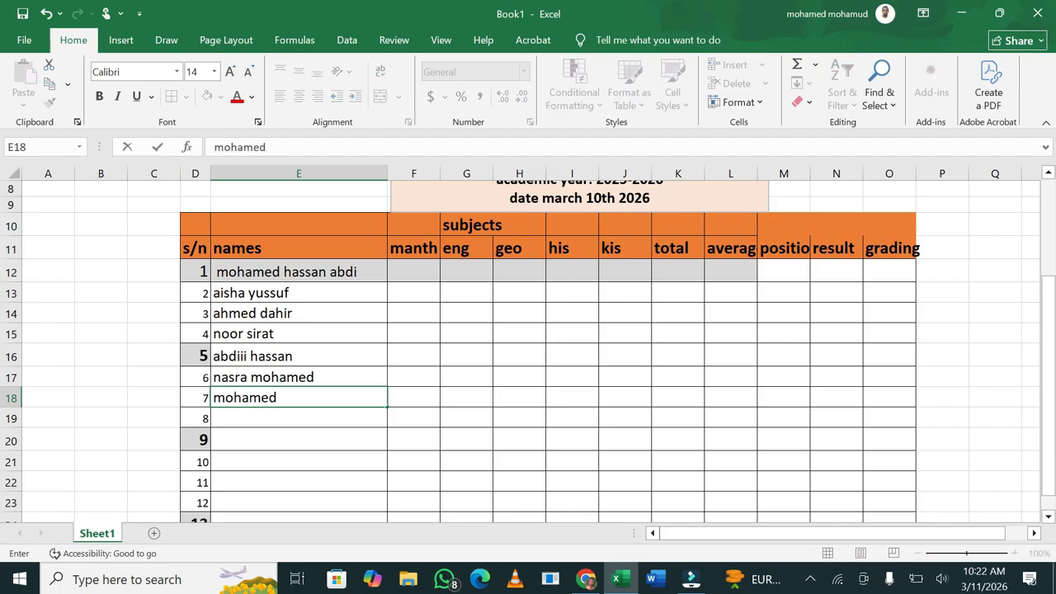
left_click(266, 417)
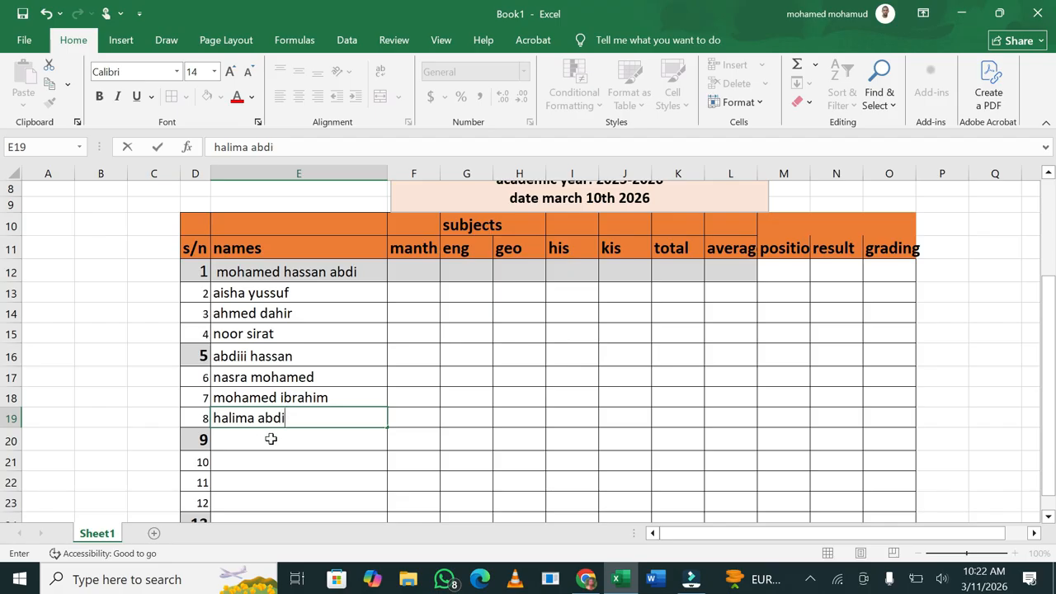
Enter the remaining students' names in E20 to E24
left_click(271, 439)
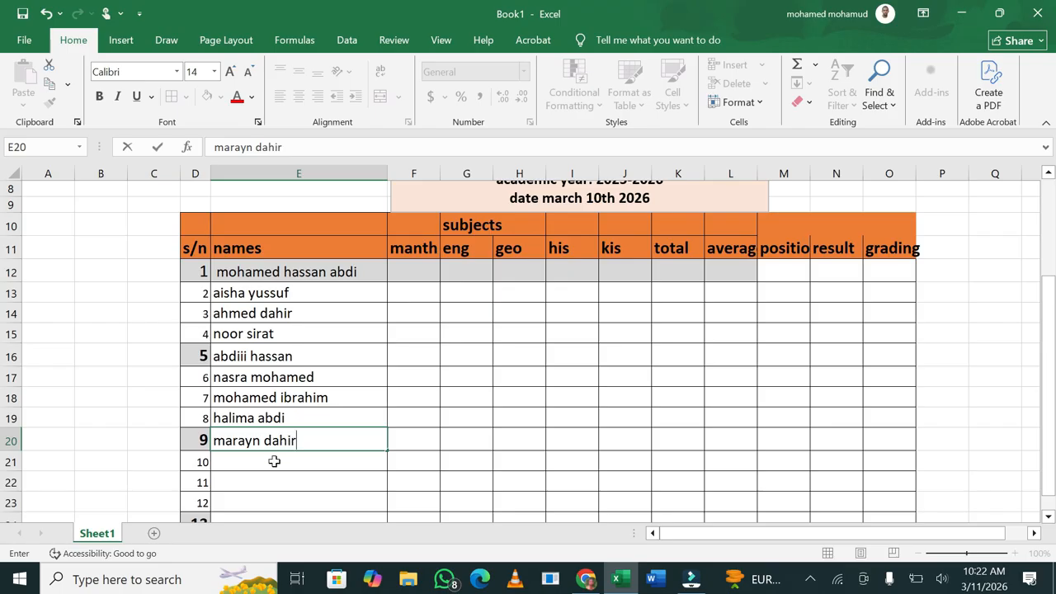
left_click(274, 461)
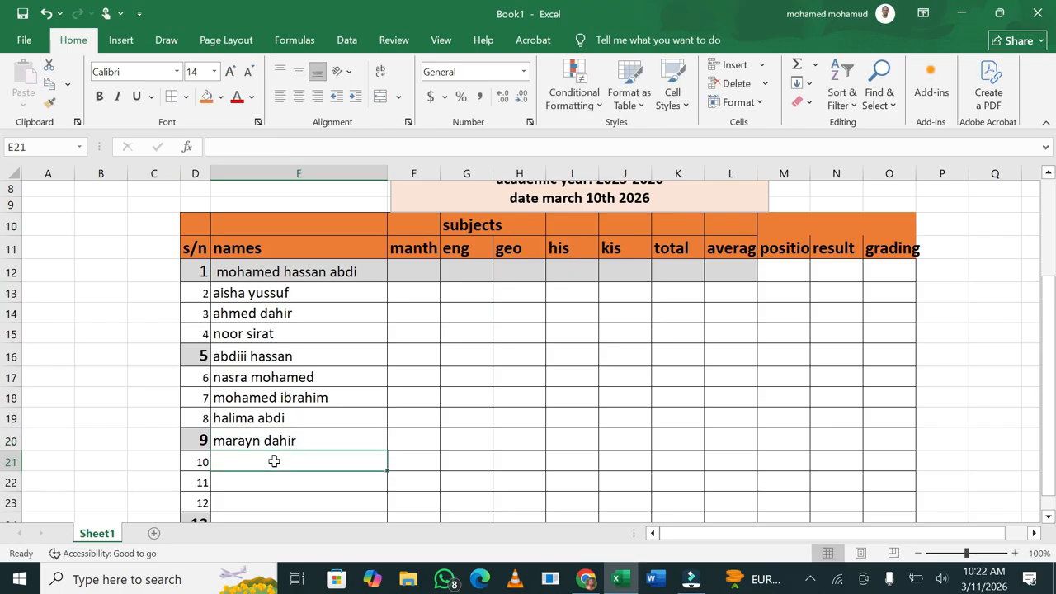
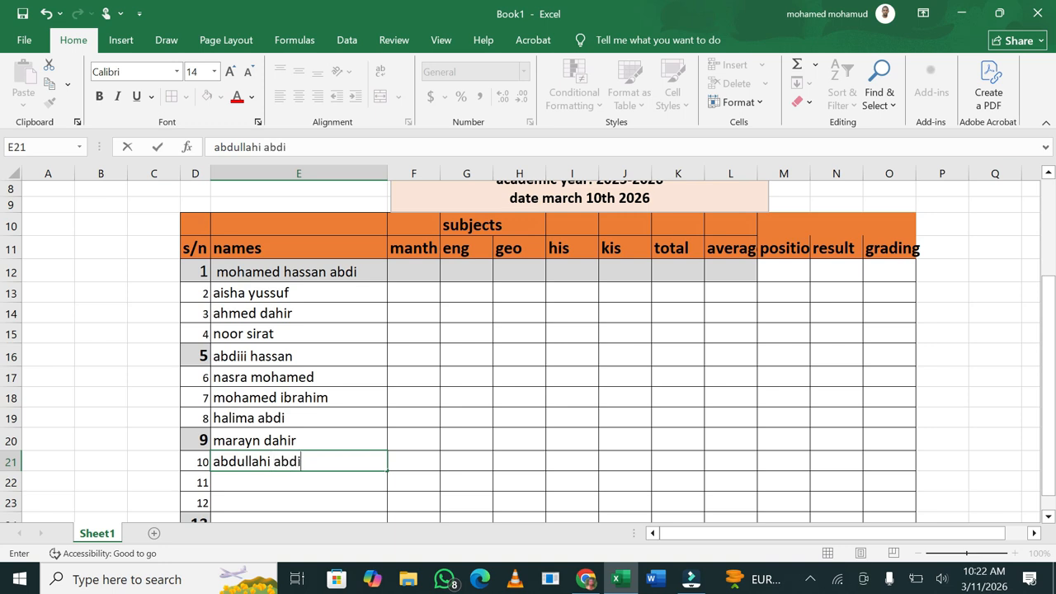
left_click(274, 482)
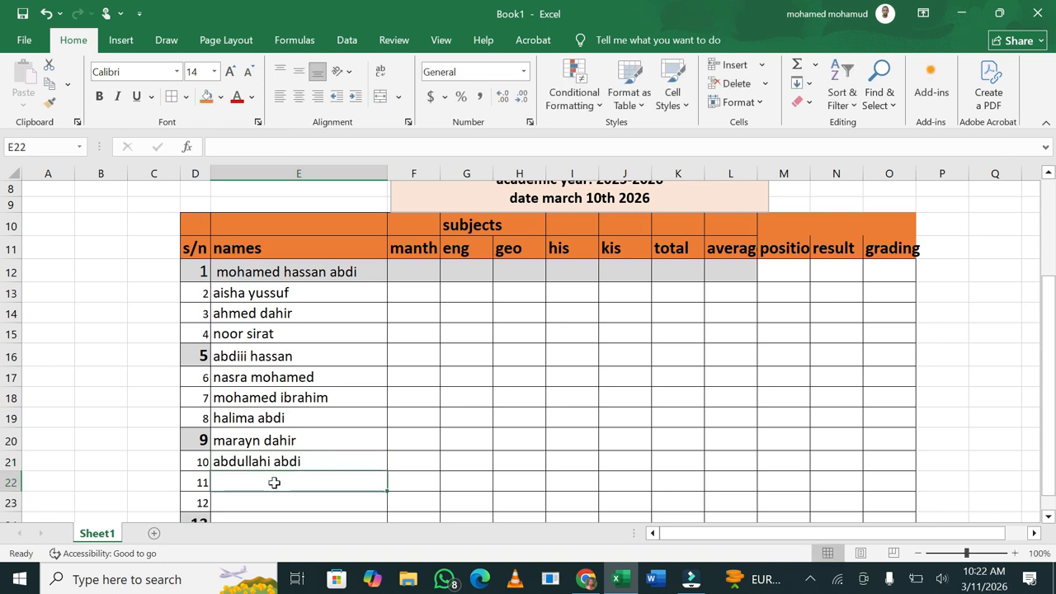
scroll(274, 482, "down", 2)
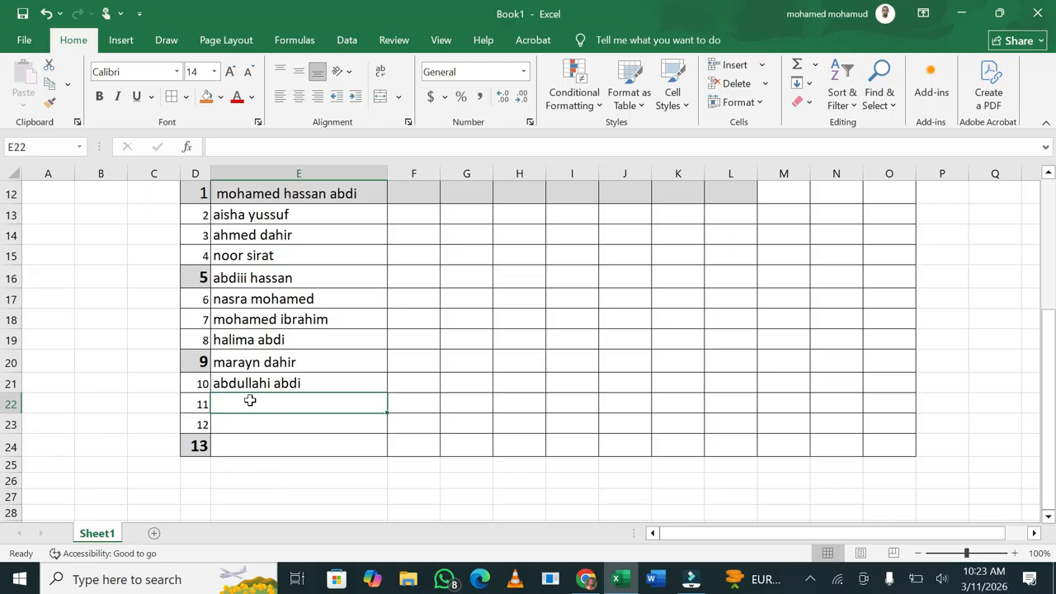
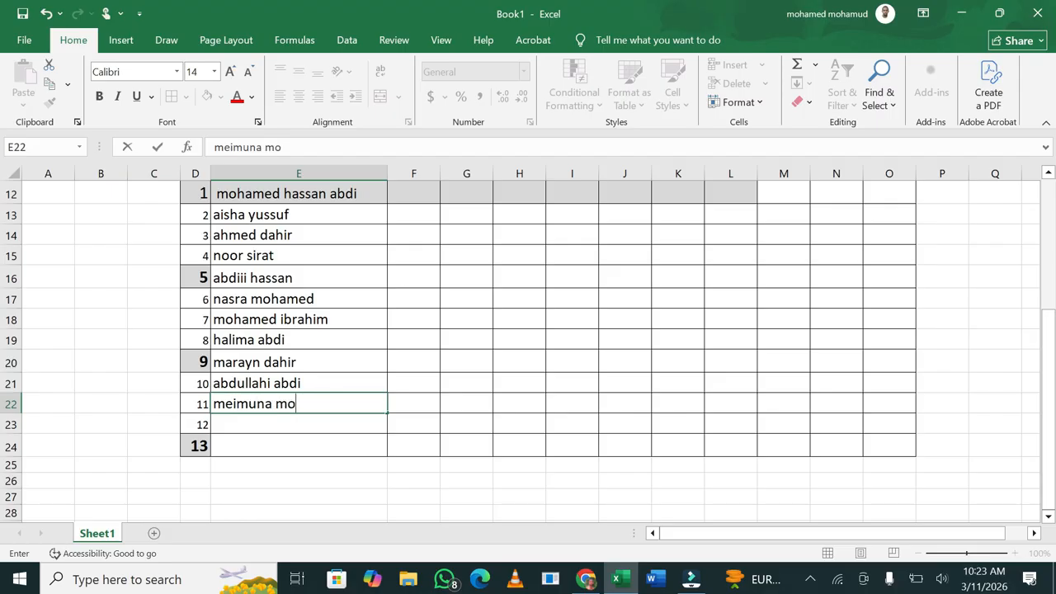
left_click(251, 423)
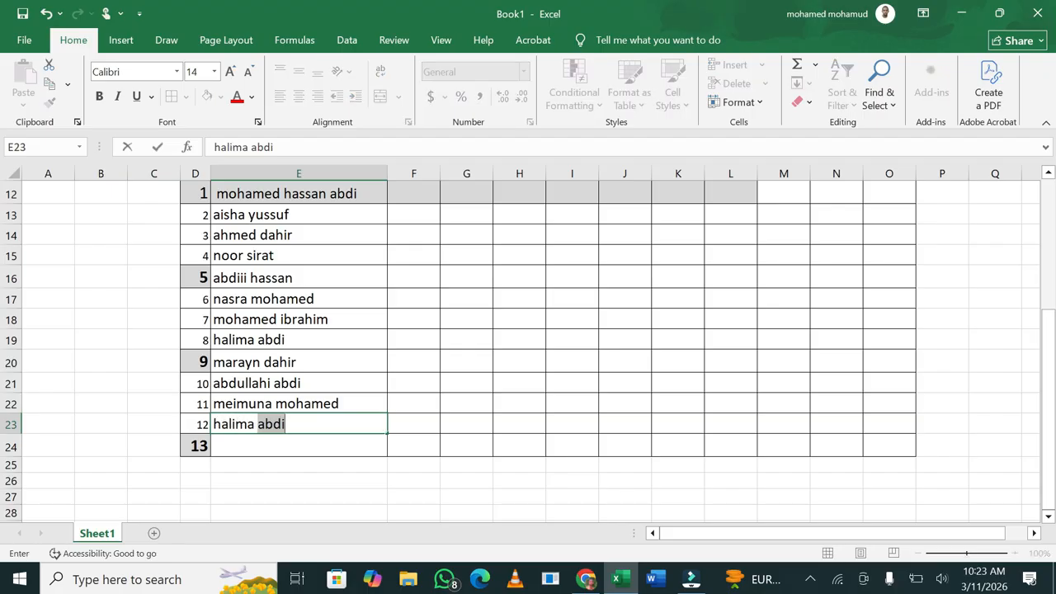
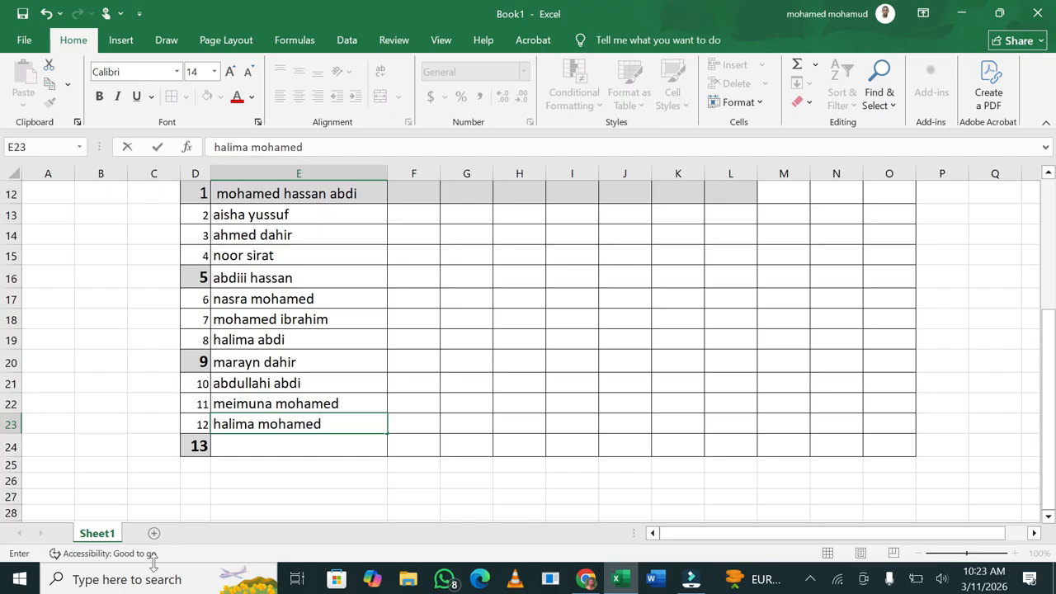
left_click(276, 452)
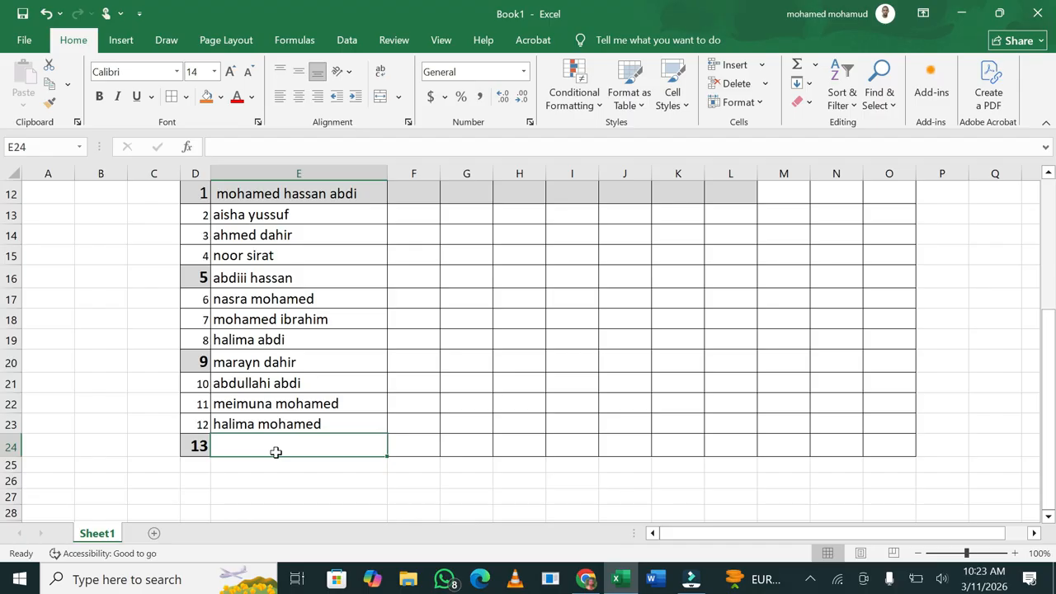
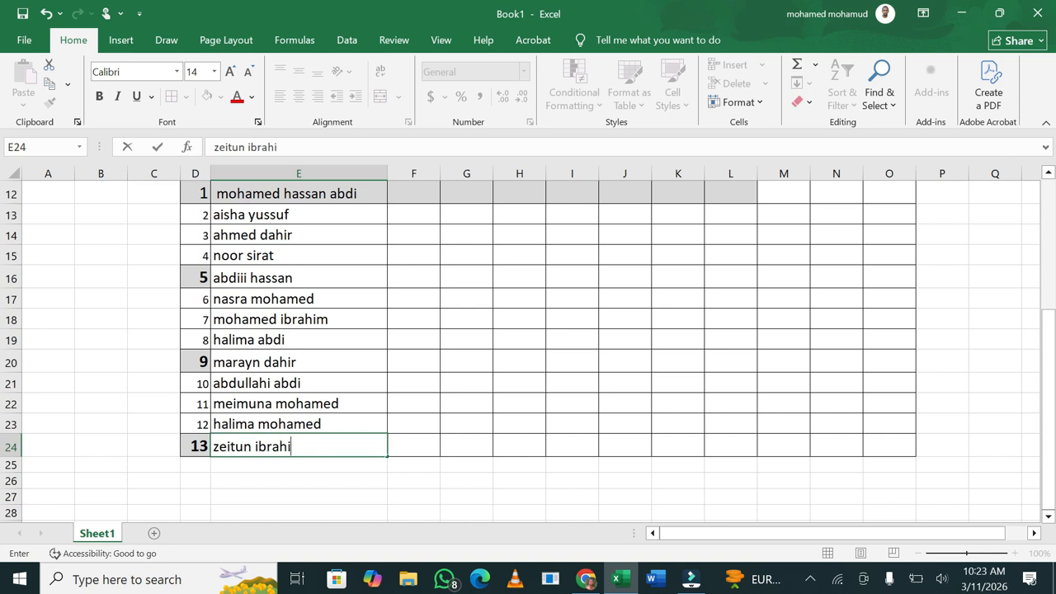
Enter the first student's marks 23, 76, 98 and 54 in F12 to I12
mouse_move(1050, 360)
left_mouse_down()
mouse_move(1052, 330)
mouse_move(1051, 355)
left_mouse_up()
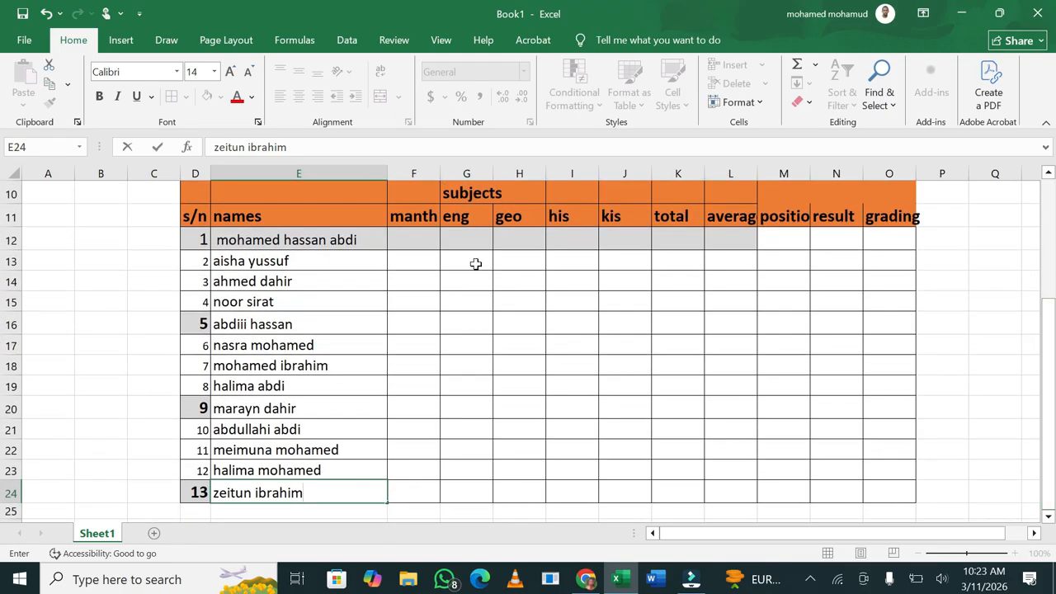
left_click(415, 240)
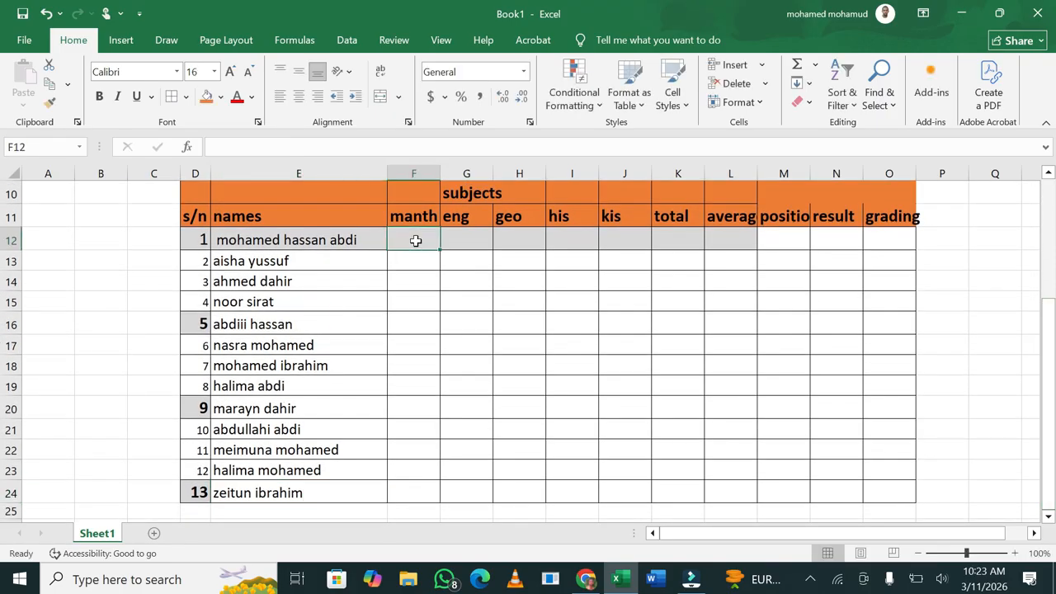
type("23")
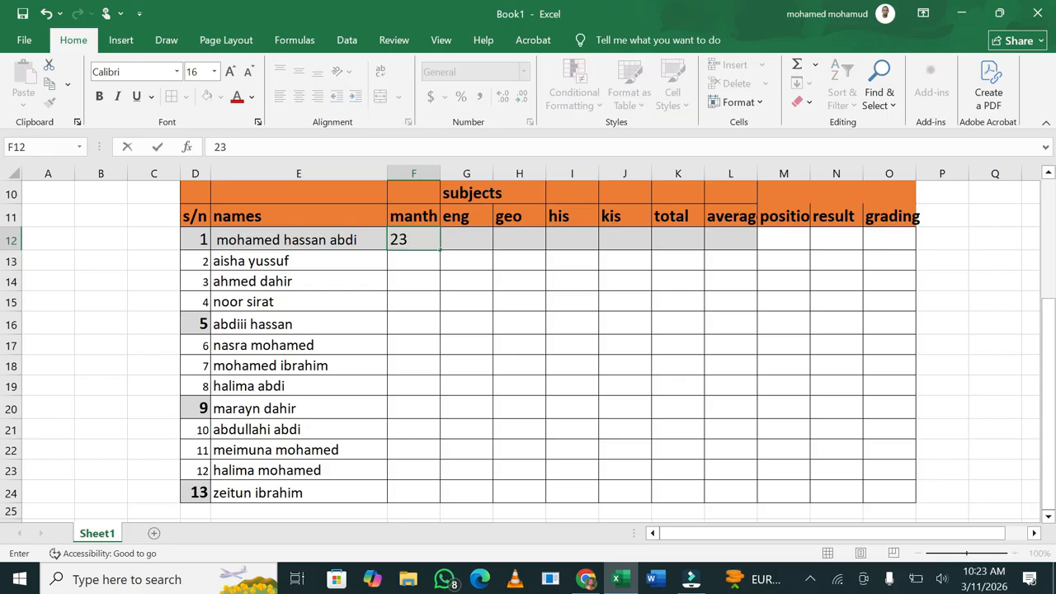
key("Tab")
type("76")
key("Tab")
type("9")
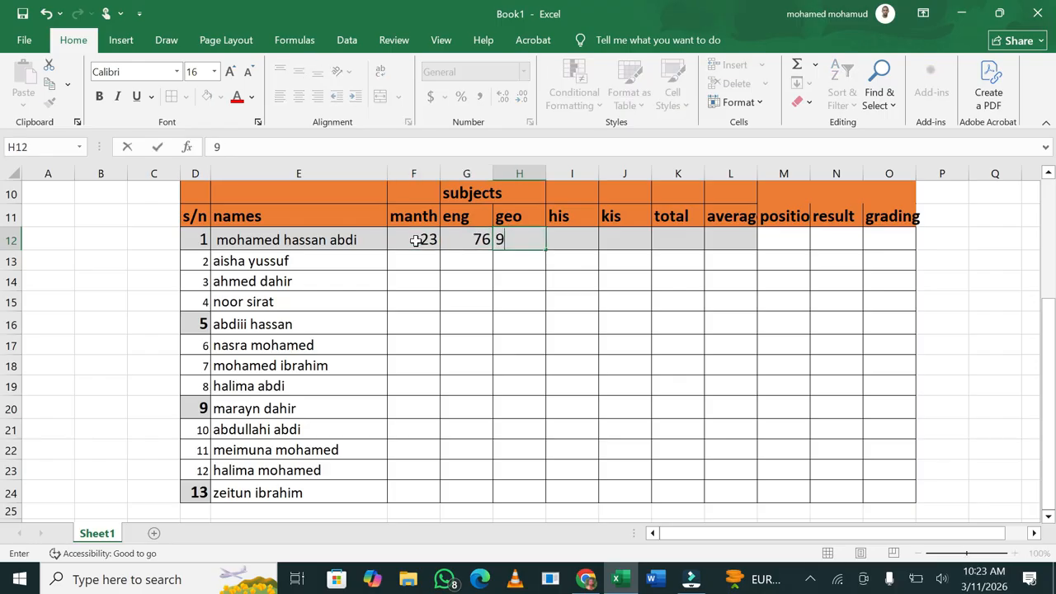
type("8")
key("Tab")
type("54")
key("Tab")
Clear the stray 44 and 356 from total and average, and enter kis mark 67 in J12
key("Tab")
type("44")
key("Tab")
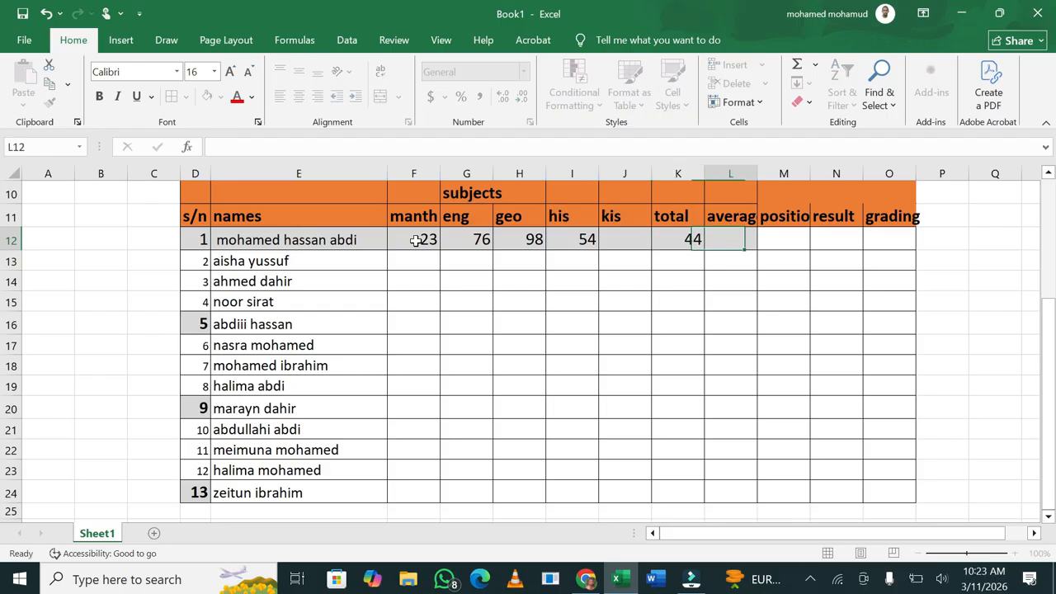
type("356")
key("Tab")
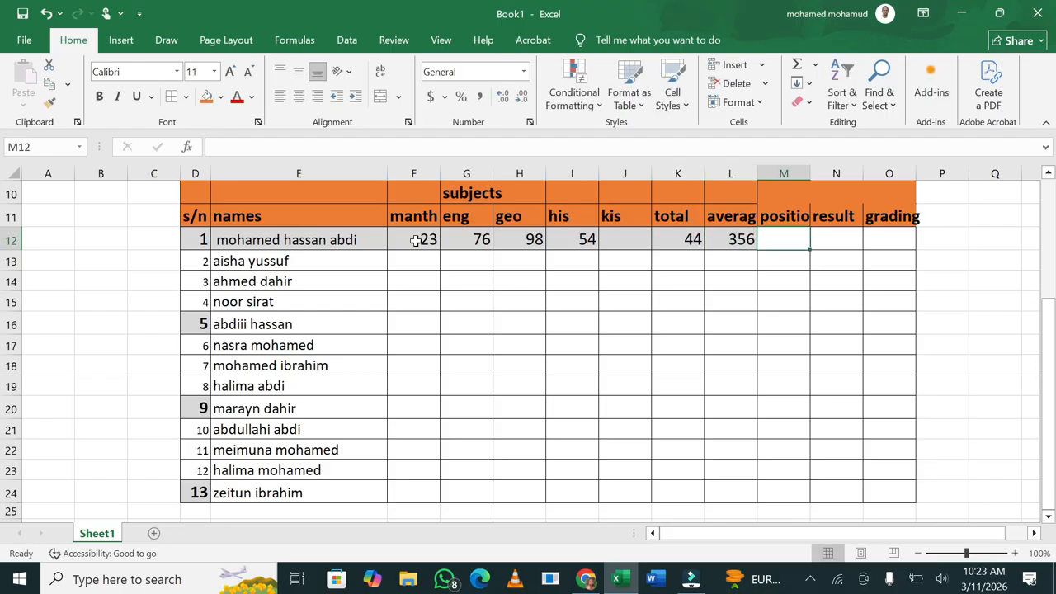
left_click(747, 244)
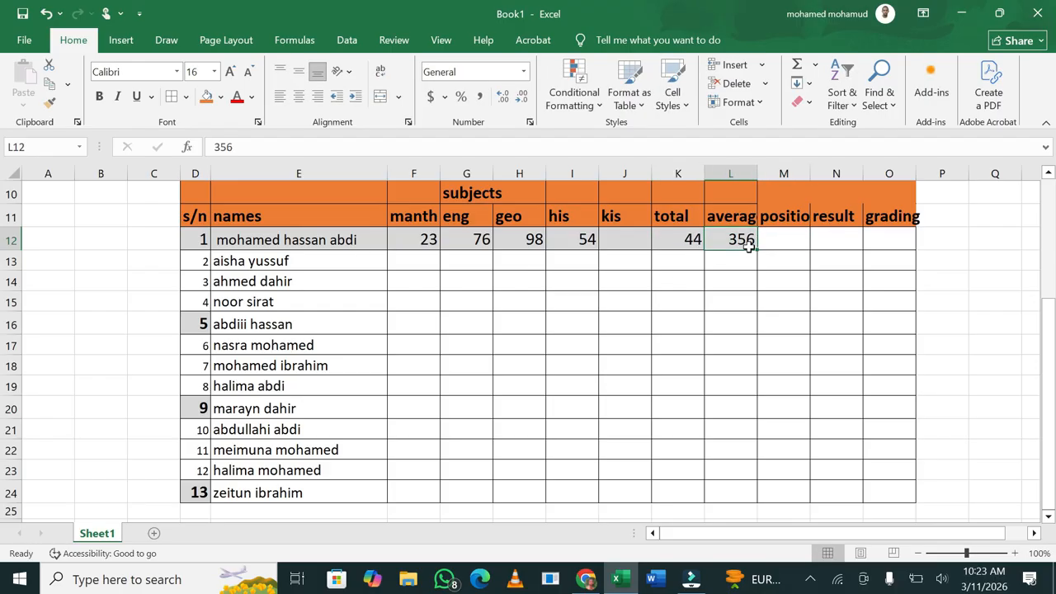
key("BackSpace")
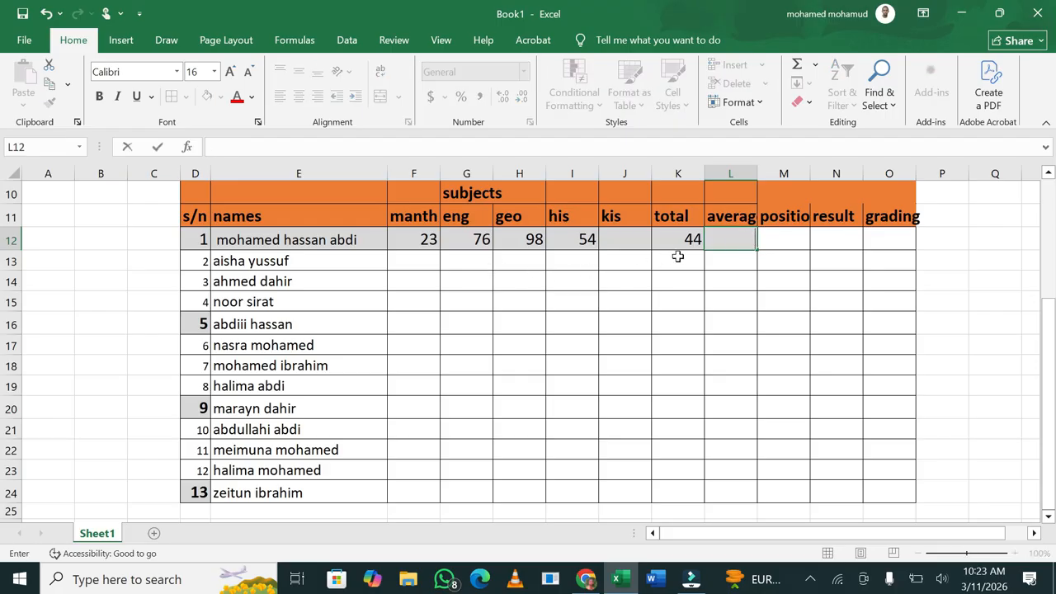
left_click(685, 243)
key("BackSpace")
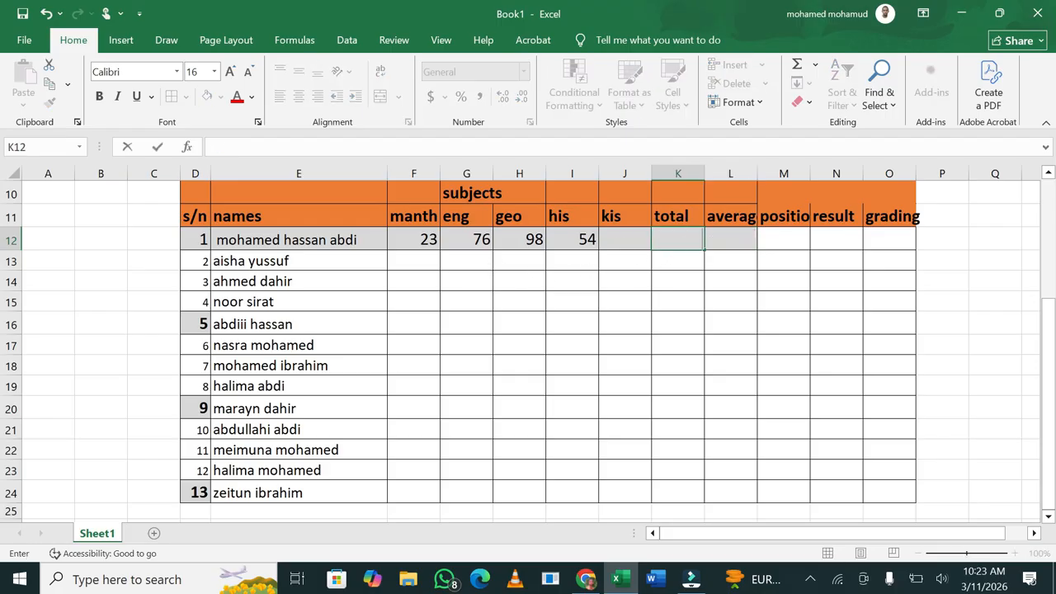
left_click(614, 244)
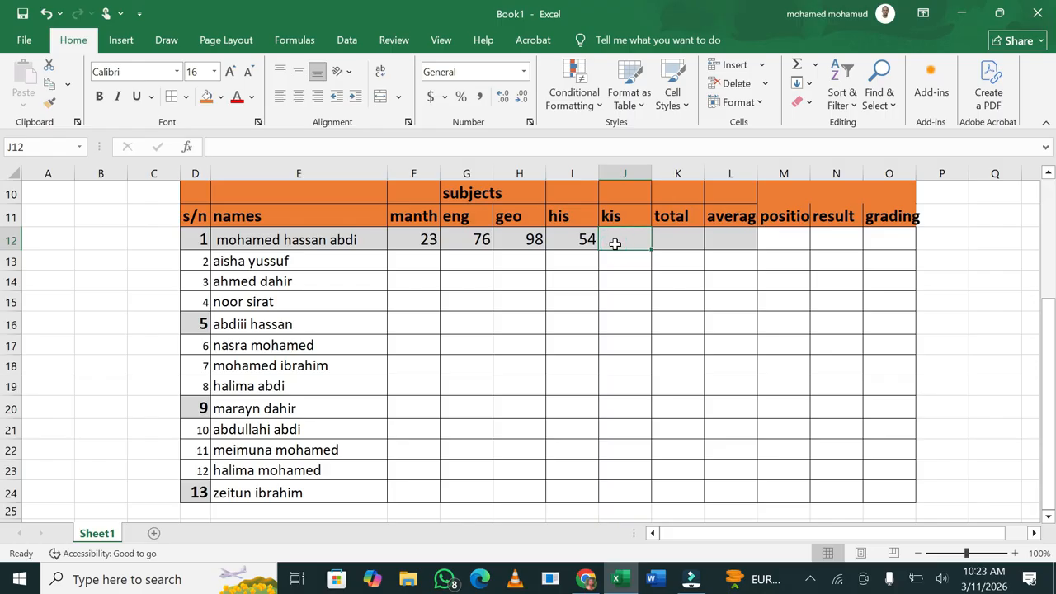
type("67")
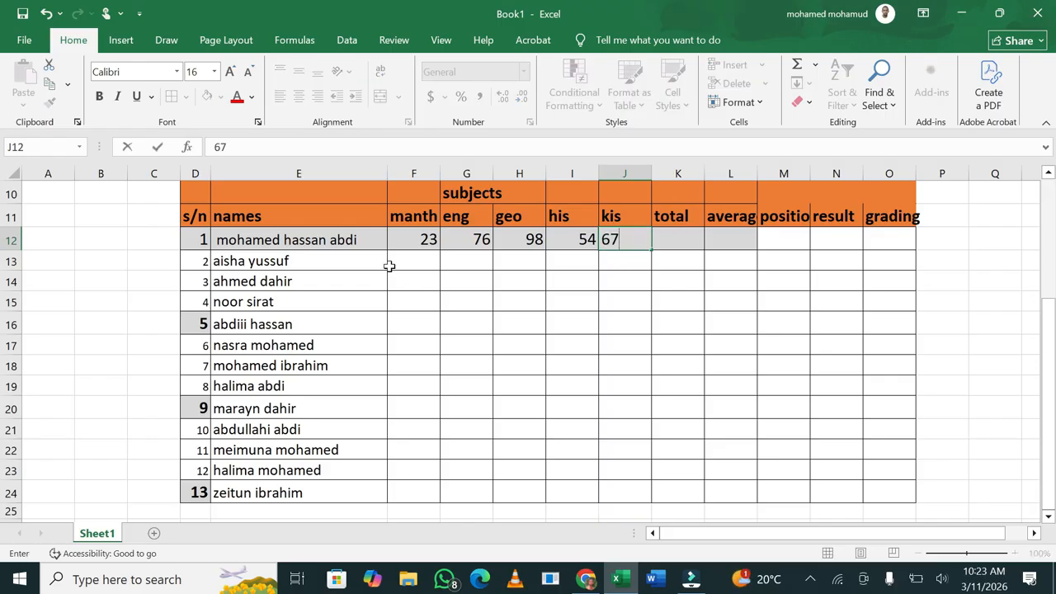
Enter the second student's marks 65, 76, 76, 45 and 86 in row 13
left_click(405, 260)
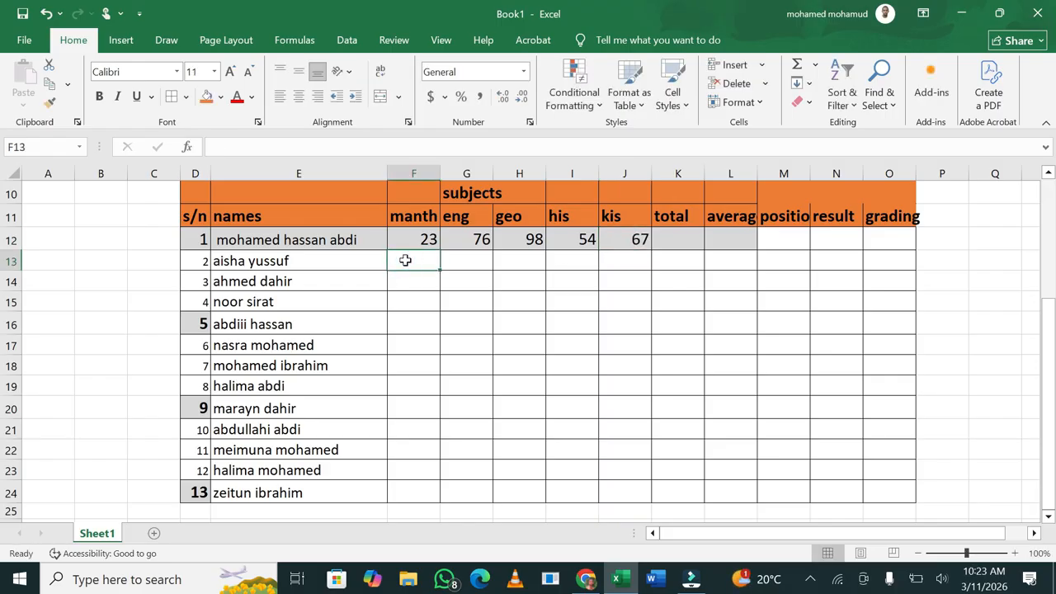
type("65")
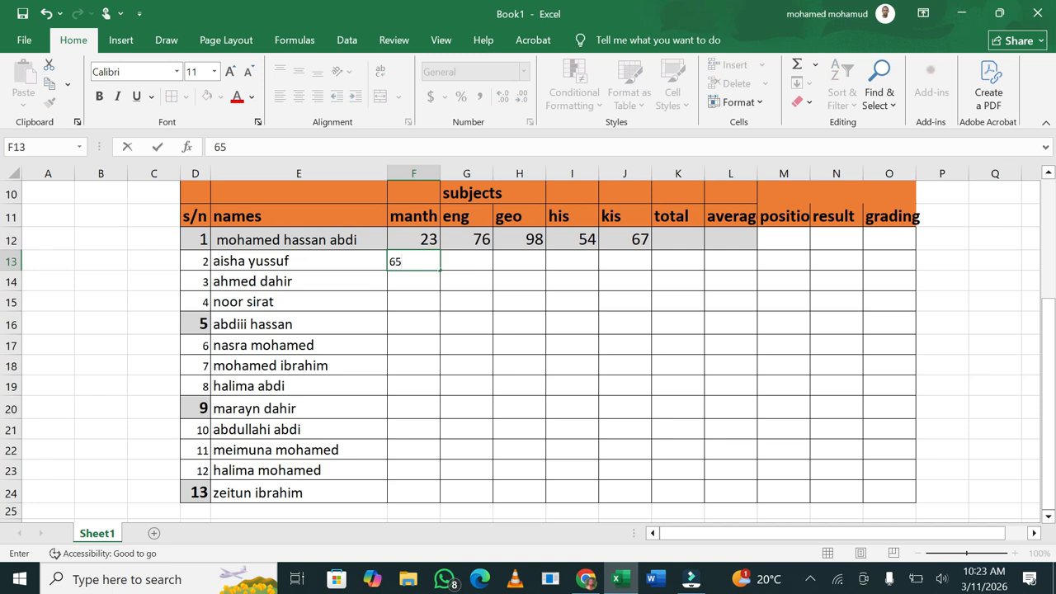
key("Tab")
type("76")
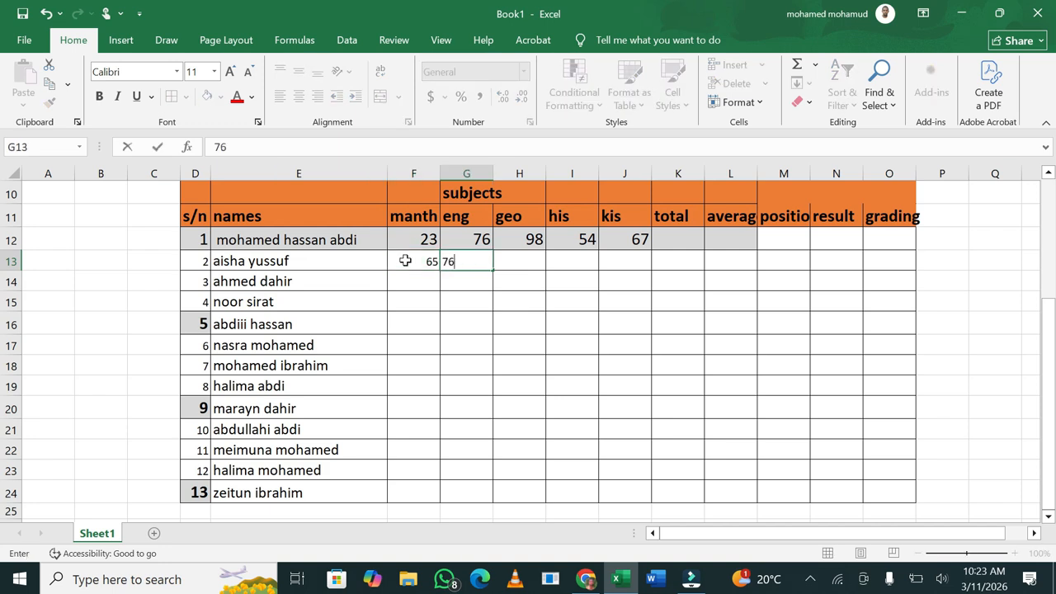
key("Tab")
type("76")
key("Tab")
type("45")
key("Tab")
type("8")
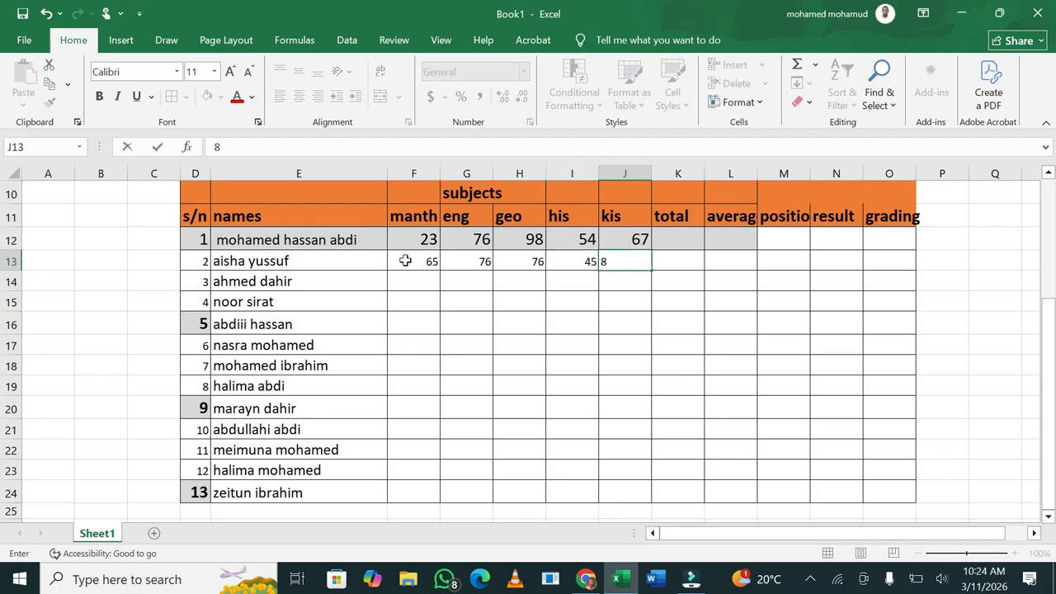
key("Tab")
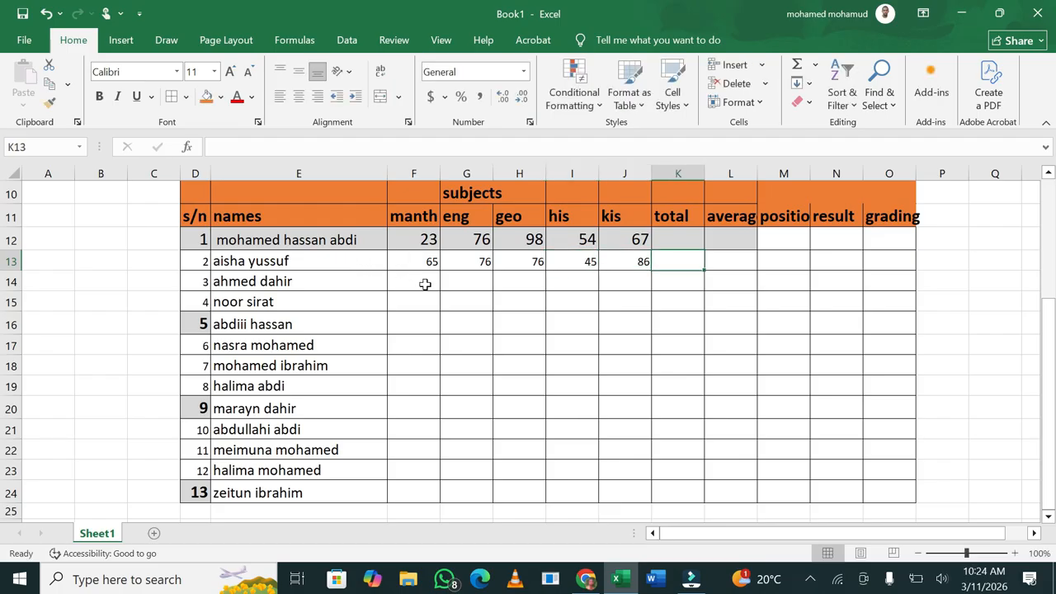
Enter the third student's marks 43, 6, 76, 43 and 76 in row 14
left_click(425, 284)
type("43")
key("Tab")
type("6")
key("Tab")
type("76")
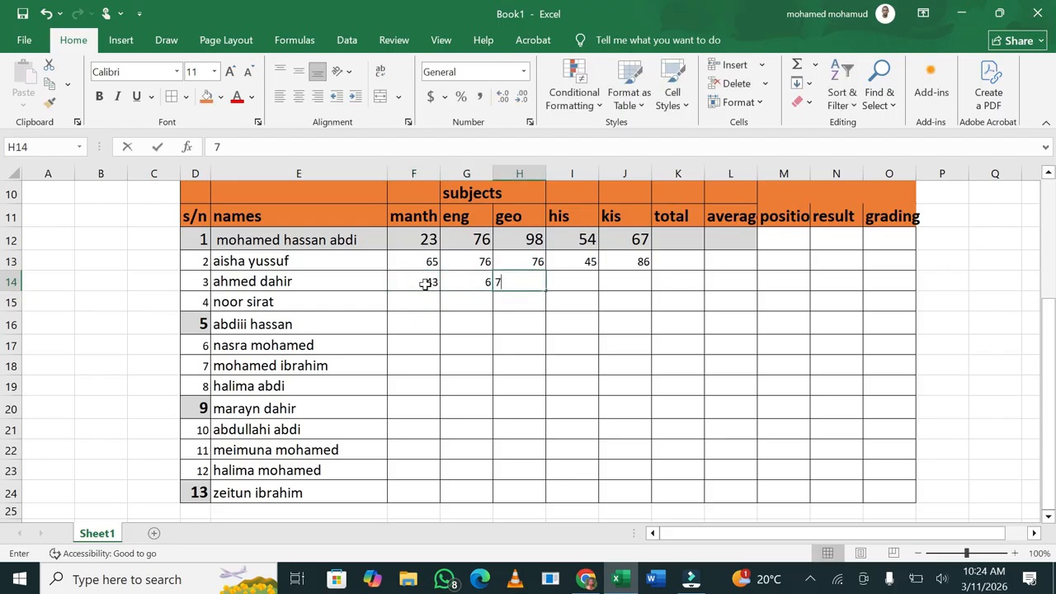
key("Tab")
type("43")
key("Tab")
type("76")
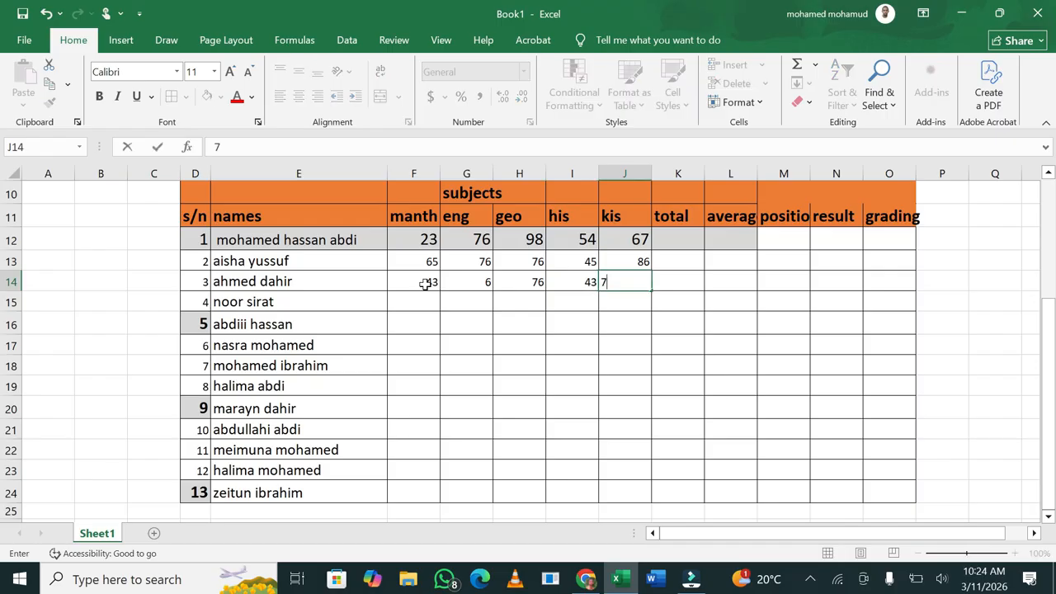
key("Tab")
type("5")
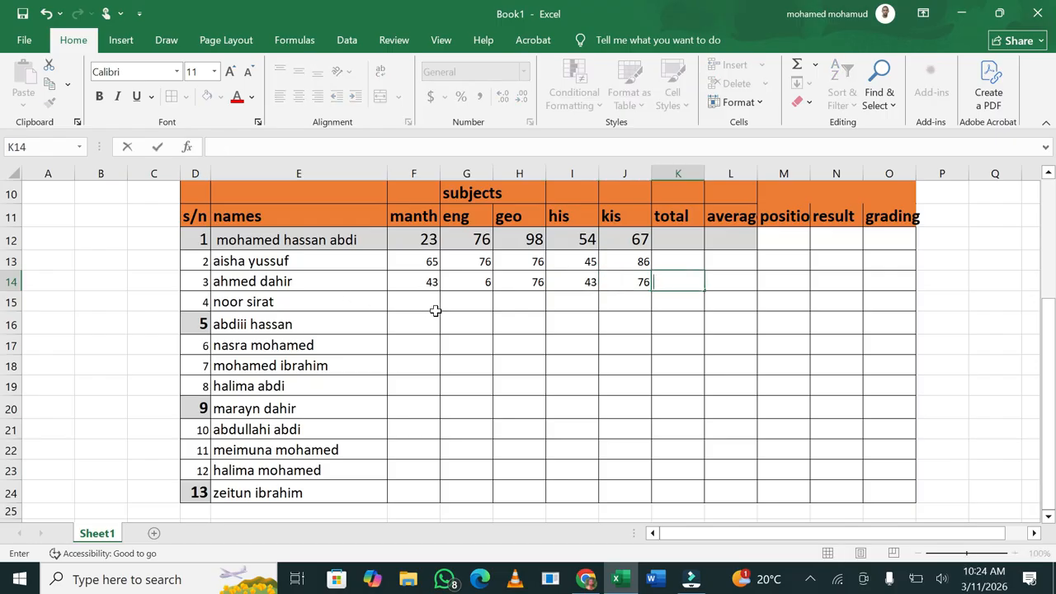
Enter the fourth student's marks 45, 65, 65, 76 and 54 in row 15
left_click(432, 310)
left_click(430, 302)
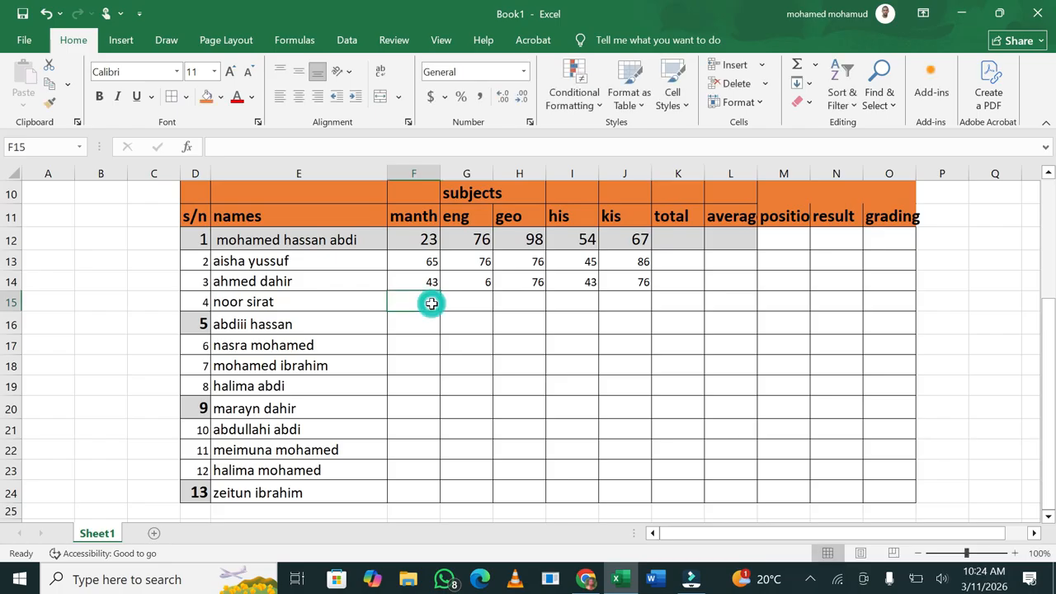
type("45")
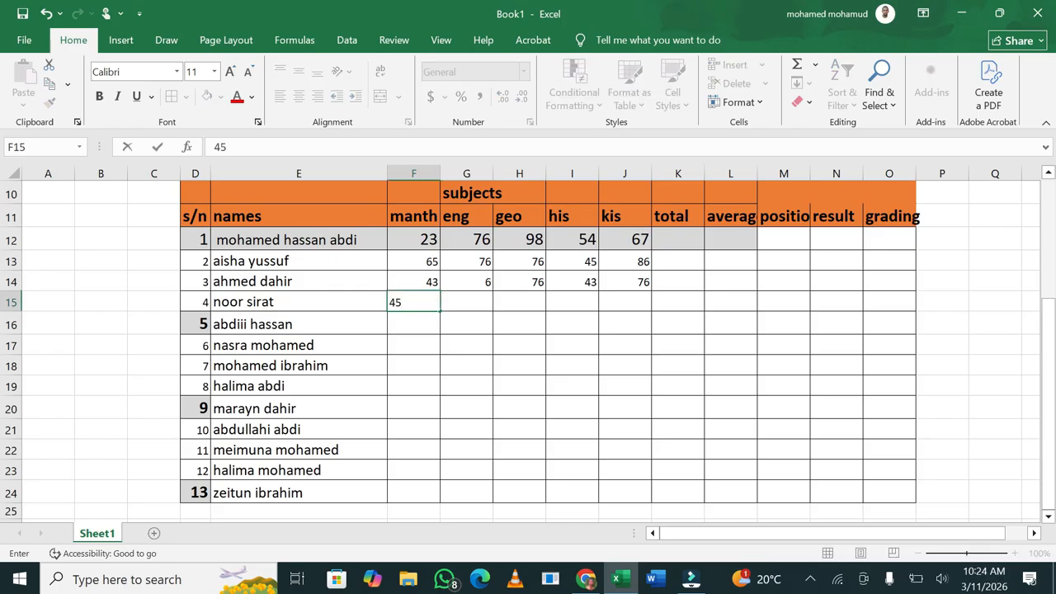
key("Tab")
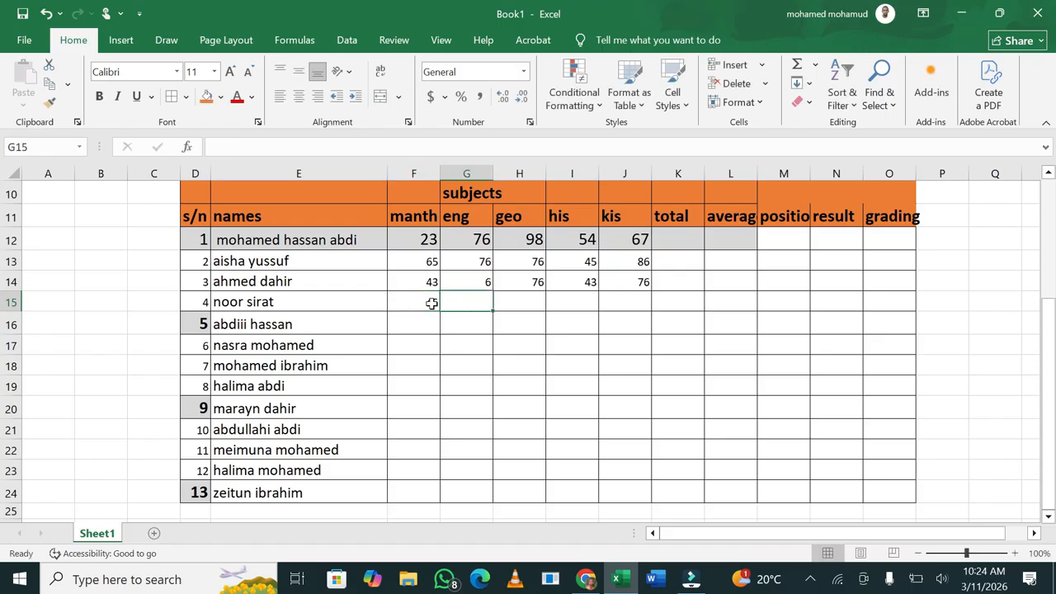
type("65")
key("Tab")
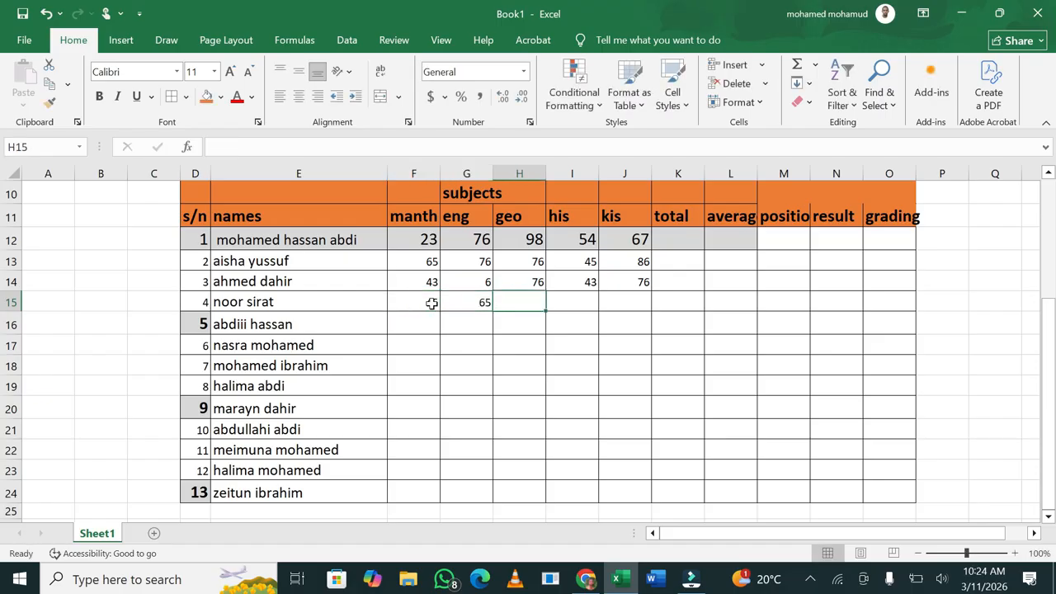
type("65")
key("Tab")
type("76")
key("Tab")
type("54")
key("Tab")
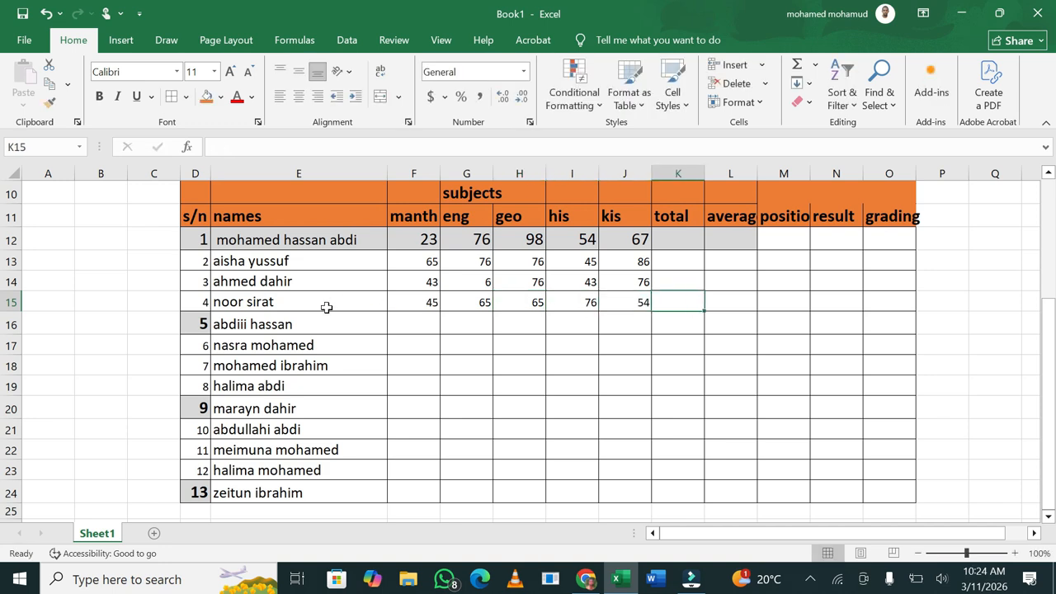
Enter student 5's first marks in F16:H16 as 43, 65 and 765
left_click(413, 326)
type("43")
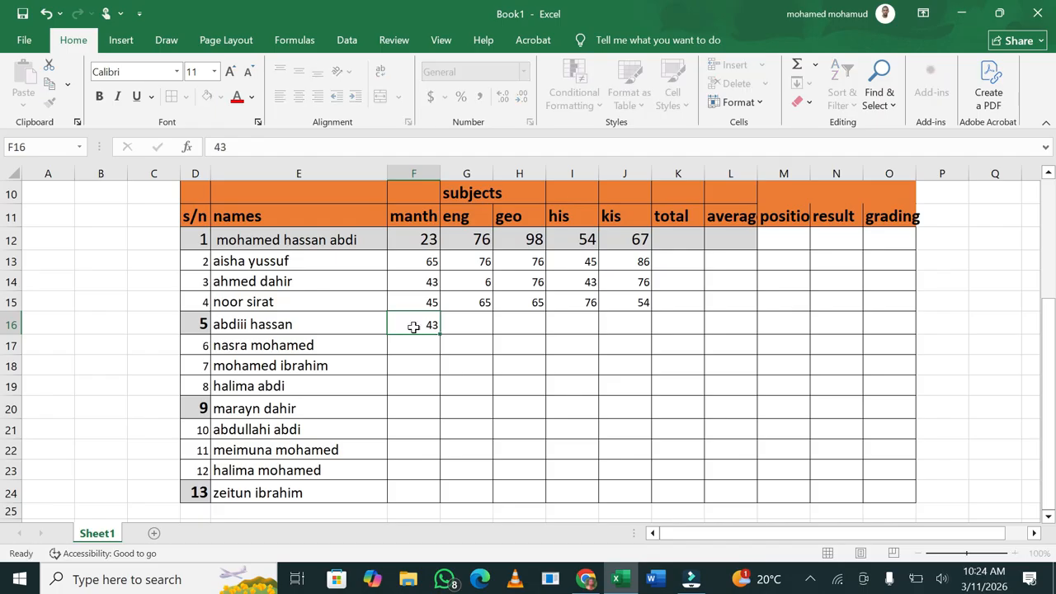
key("Tab")
type("65")
key("Tab")
type("765")
key("Tab")
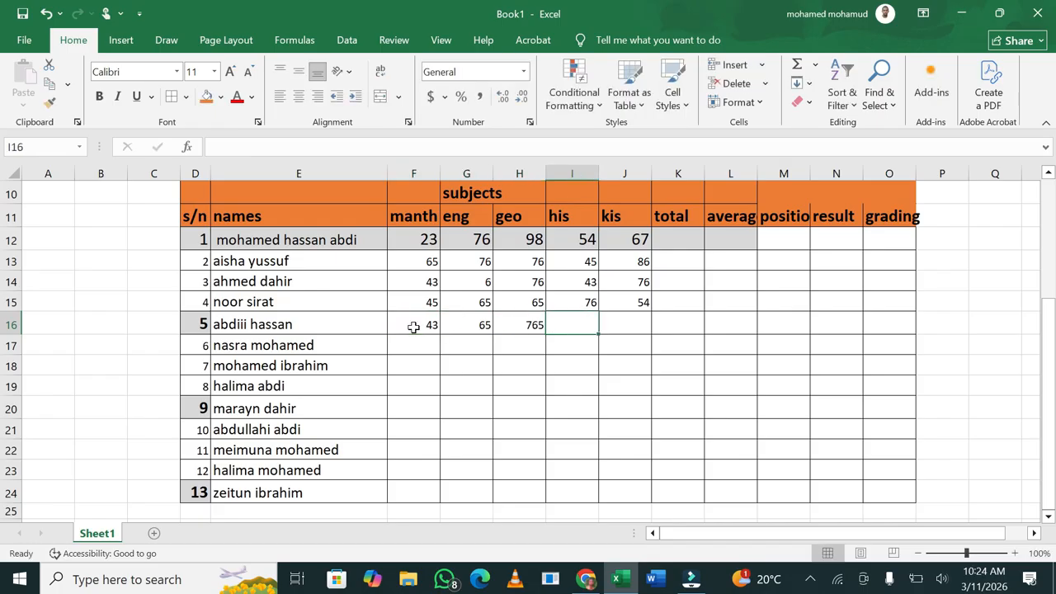
Correct H16 to 65 and finish row 16 with 4 and 46
left_click(532, 326)
key("BackSpace")
type("6")
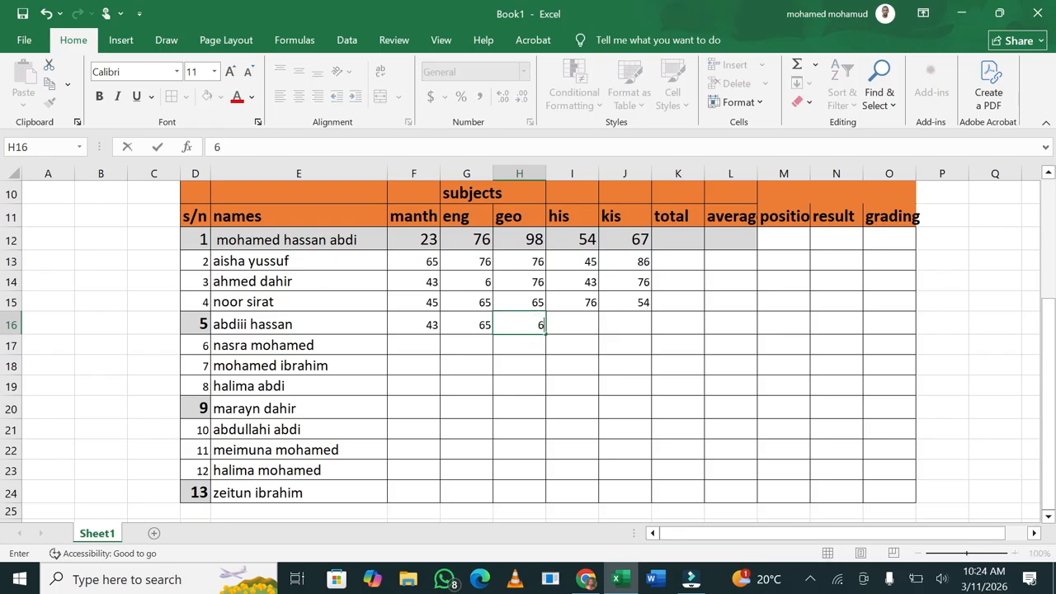
type("5")
key("Tab")
type("4")
key("Tab")
type("46")
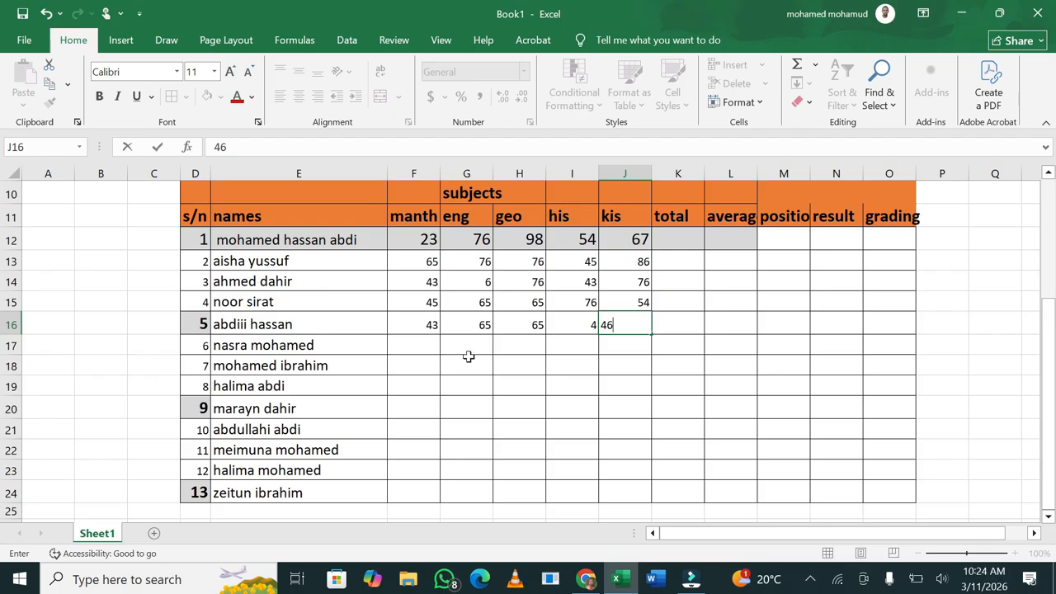
Enter student 6's marks in G17:J17 as 456, 43, 76 and 54
left_click(423, 342)
key("Tab")
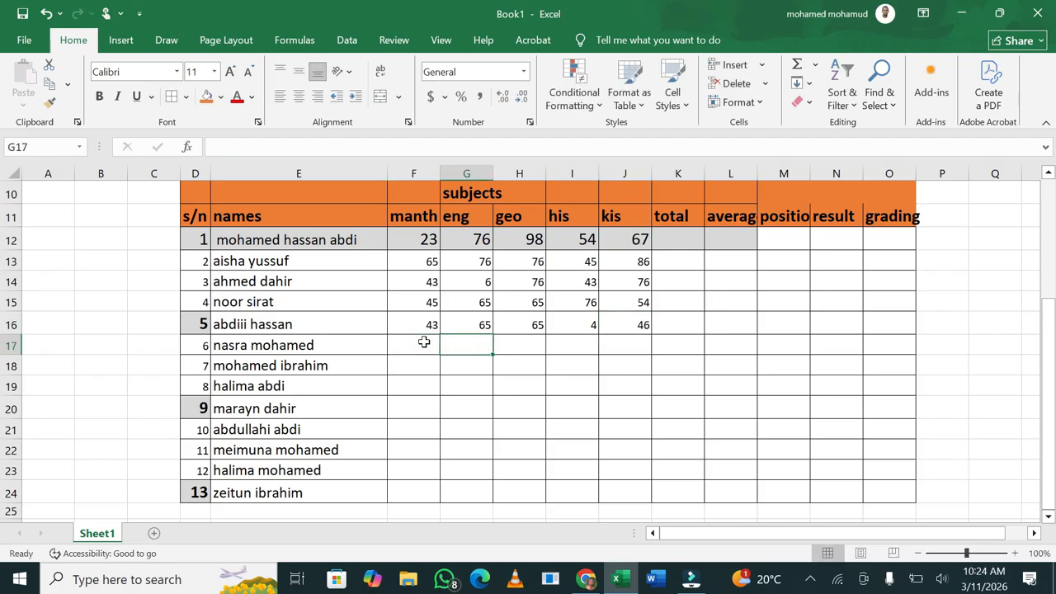
type("456")
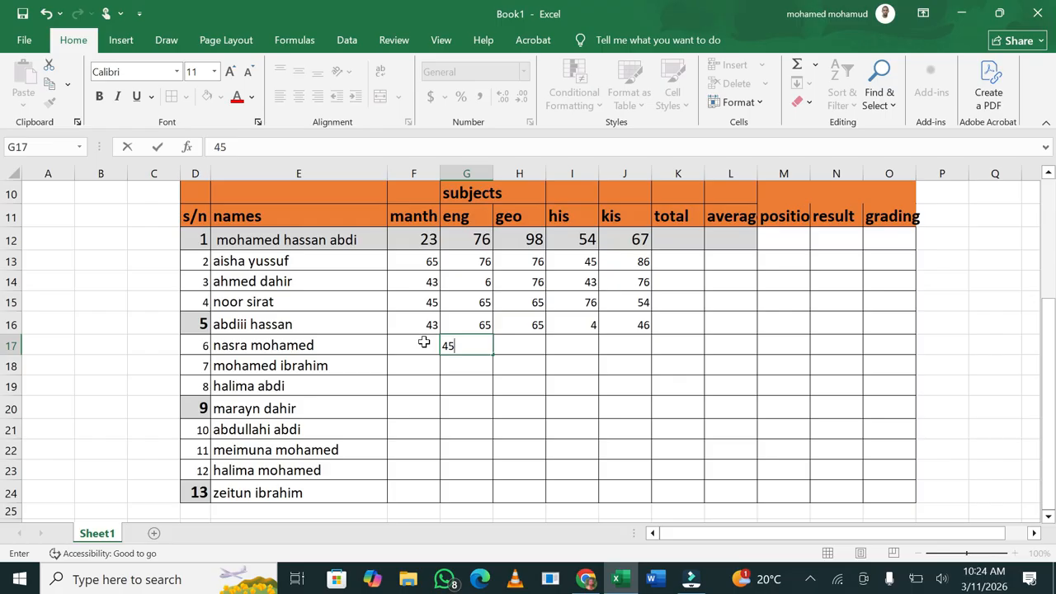
key("Tab")
type("43")
key("Tab")
type("76")
key("Tab")
type("54")
key("Tab")
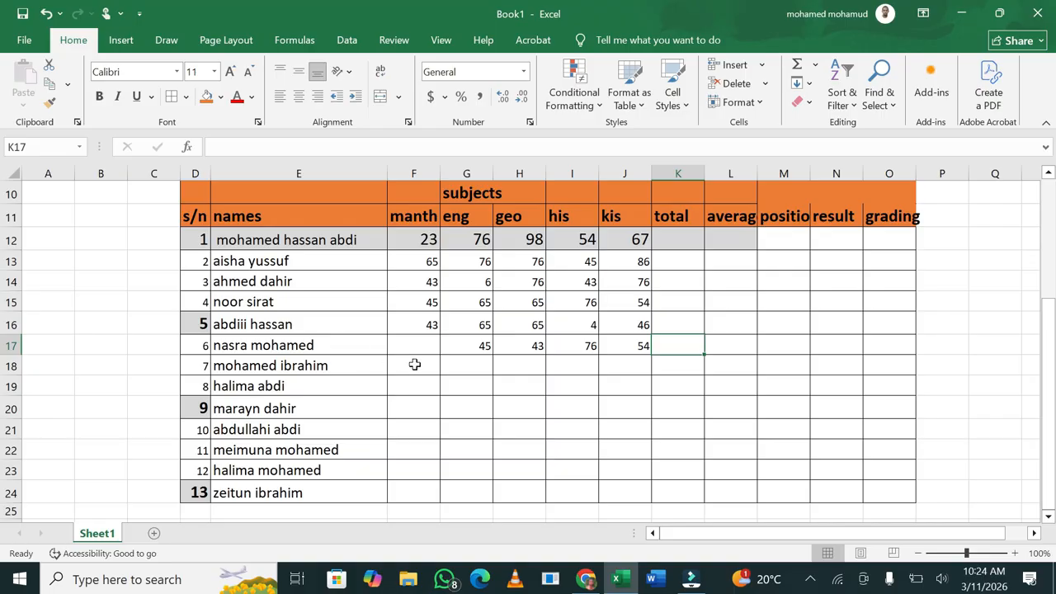
Enter student 7's marks in G18:J18 as 454, 54, 65 and 87, with extra entries running past J18
left_click(414, 364)
key("Tab")
type("454")
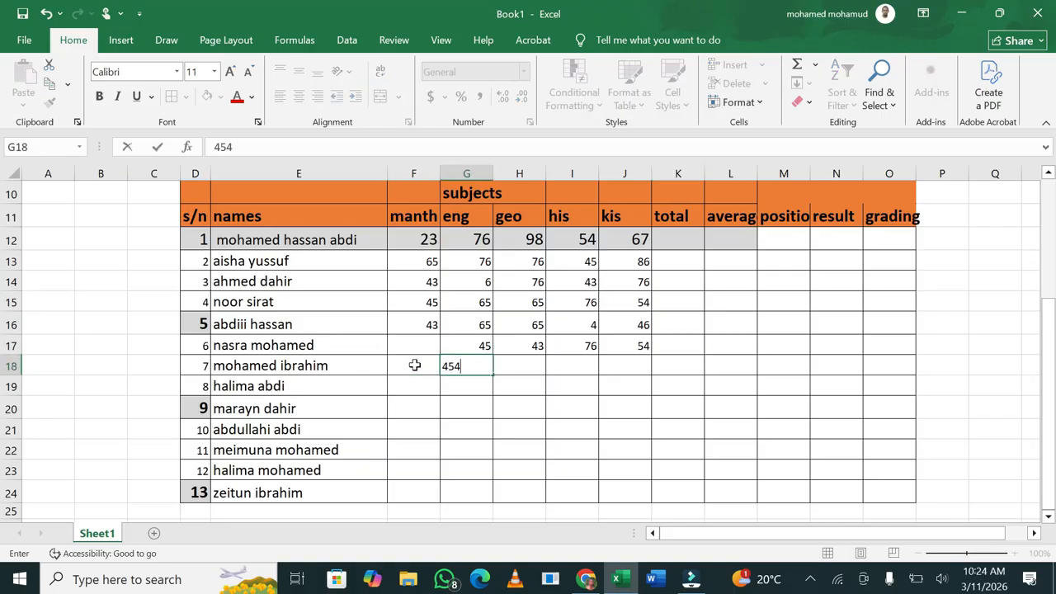
key("Tab")
type("54")
key("Tab")
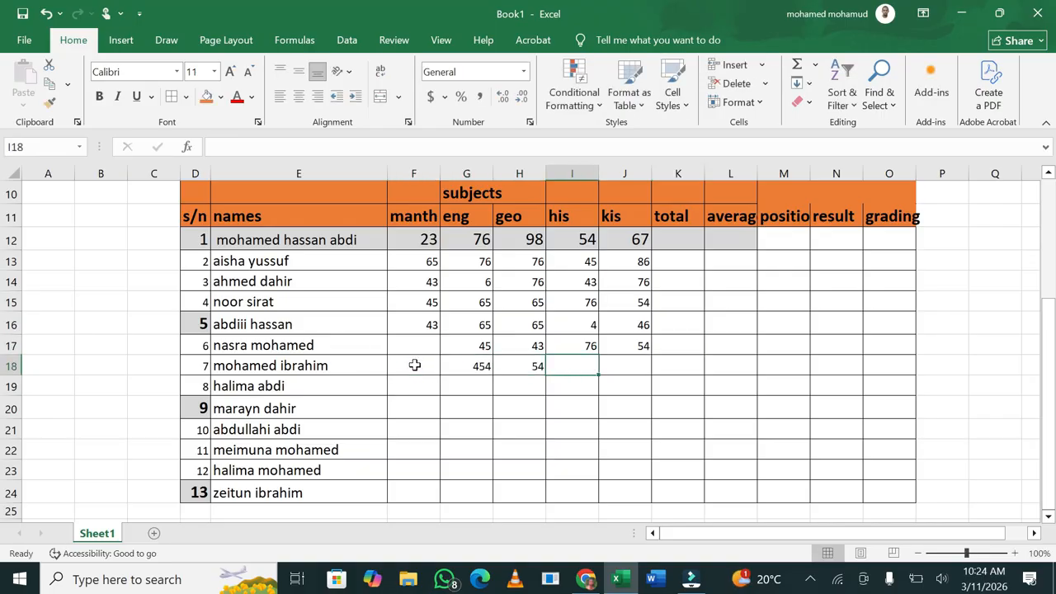
type("65")
key("Tab")
type("87")
key("Tab")
type("98")
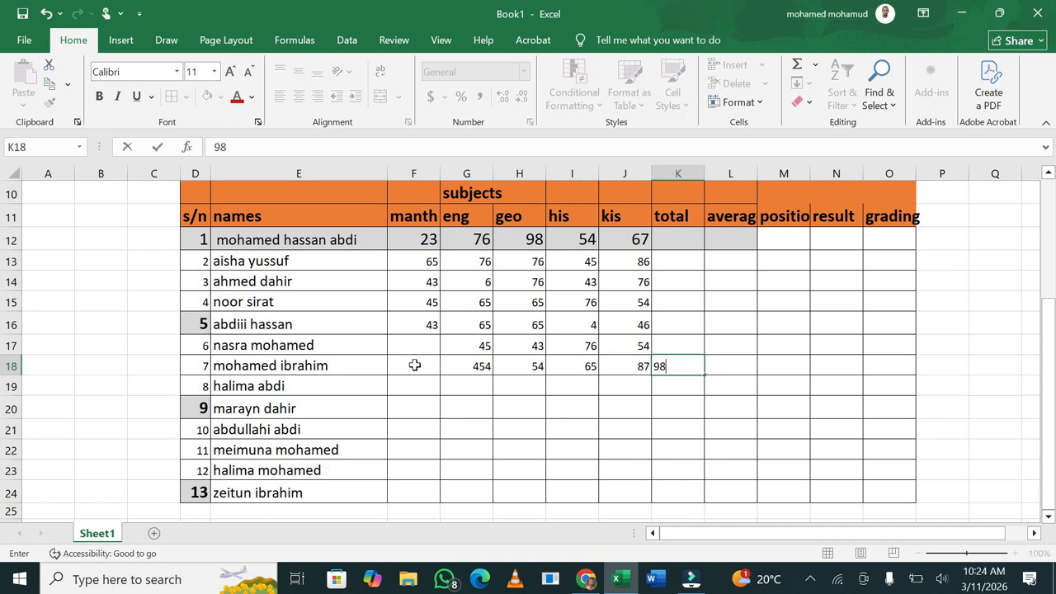
key("Tab")
type("4")
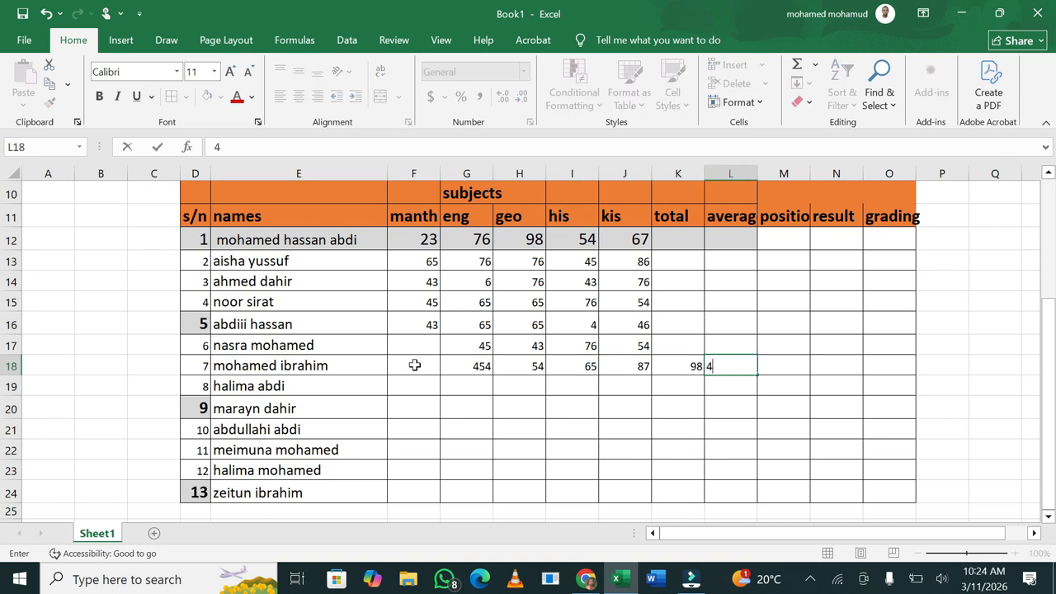
Clear the stray values in K18:L18 and put 54 in F18
key("Escape")
left_click_drag(681, 365, 718, 369)
key("Delete")
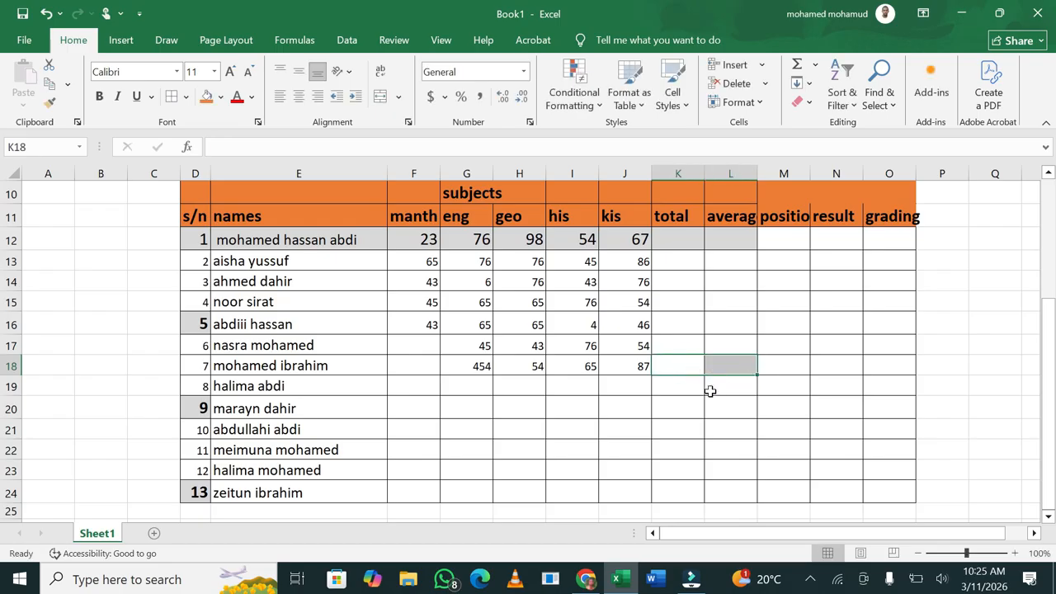
left_click(430, 362)
type("54")
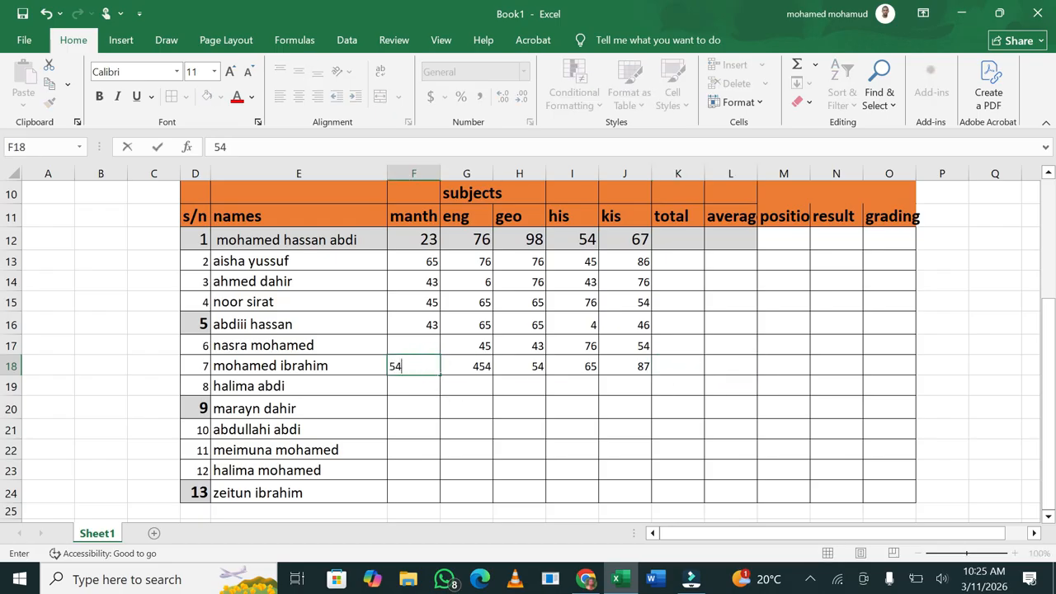
key("Return")
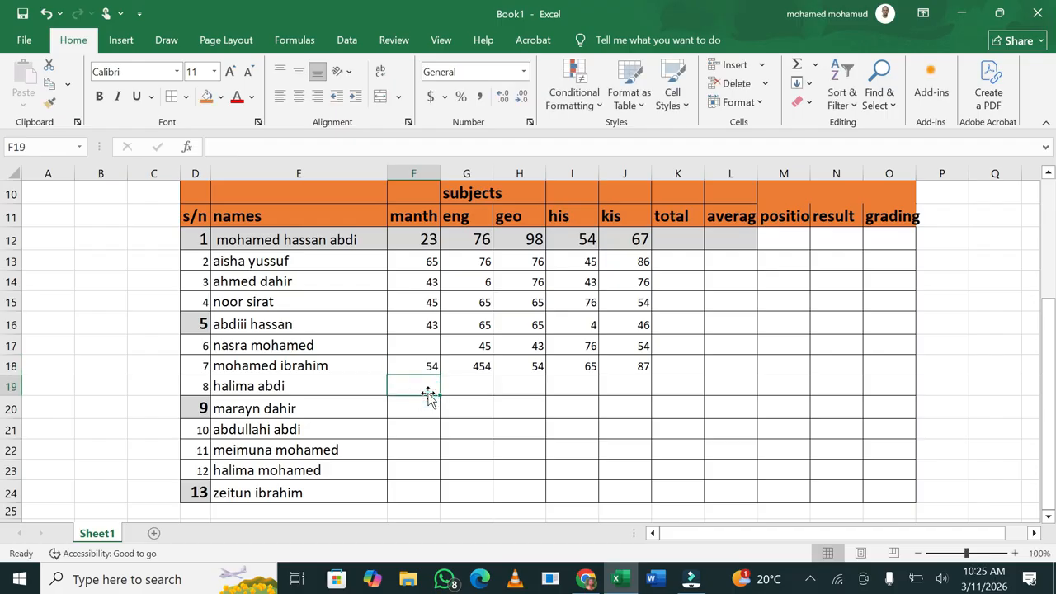
Enter student 8's row 19 marks as 57, 64, 87, 34 and 74
left_click(426, 345)
type("6")
type("57")
key("Tab")
type("64")
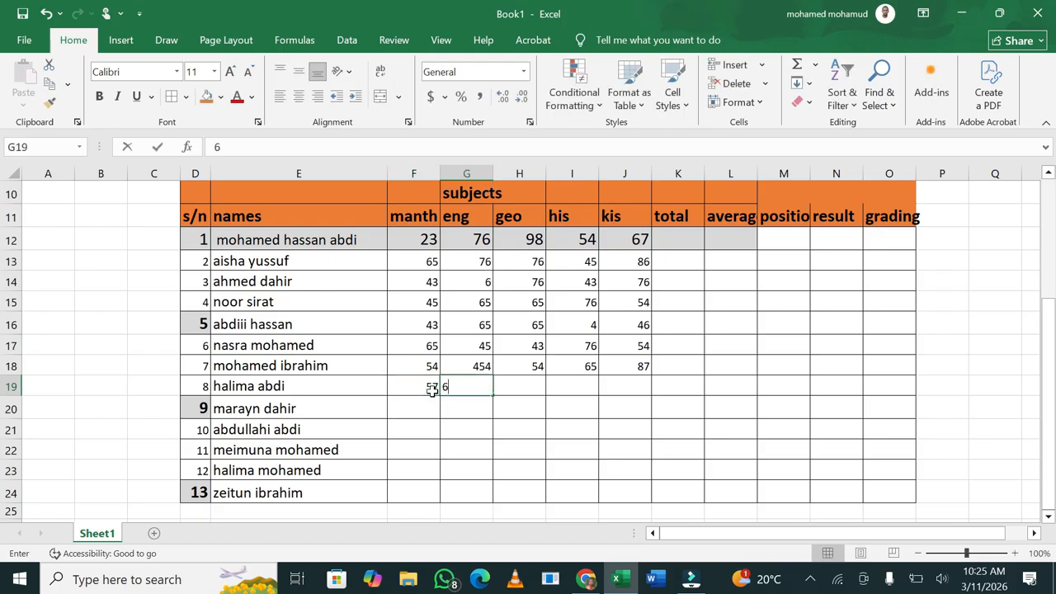
key("Tab")
type("87")
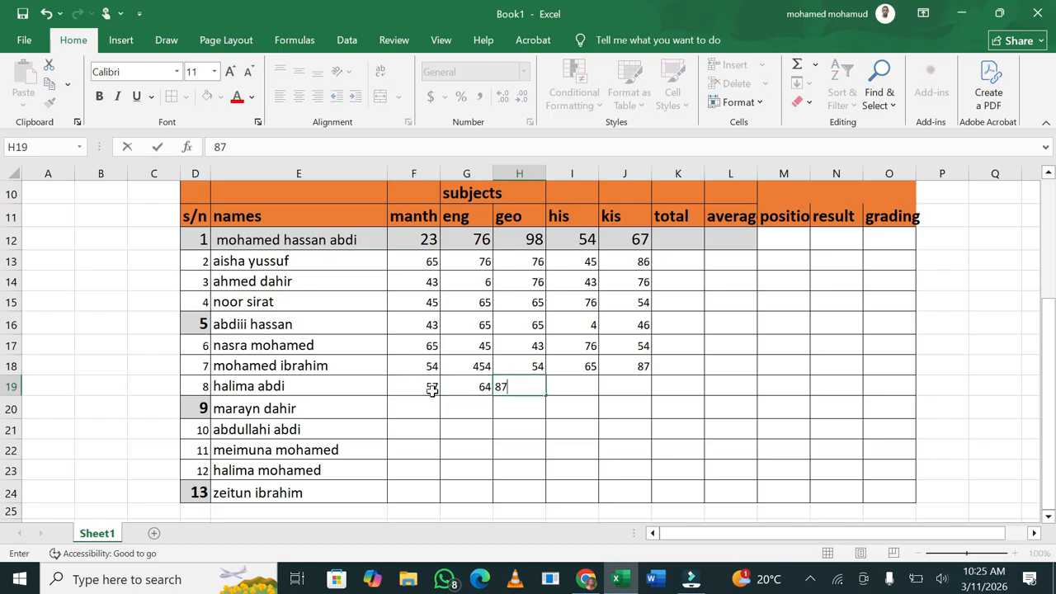
key("Tab")
type("3")
key("Tab")
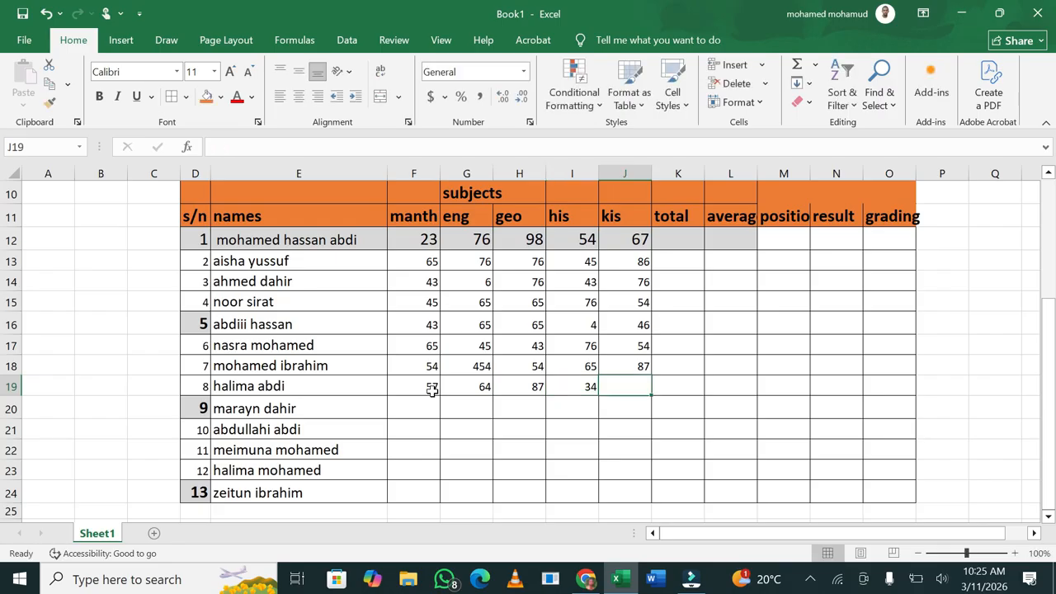
type("74")
key("Tab")
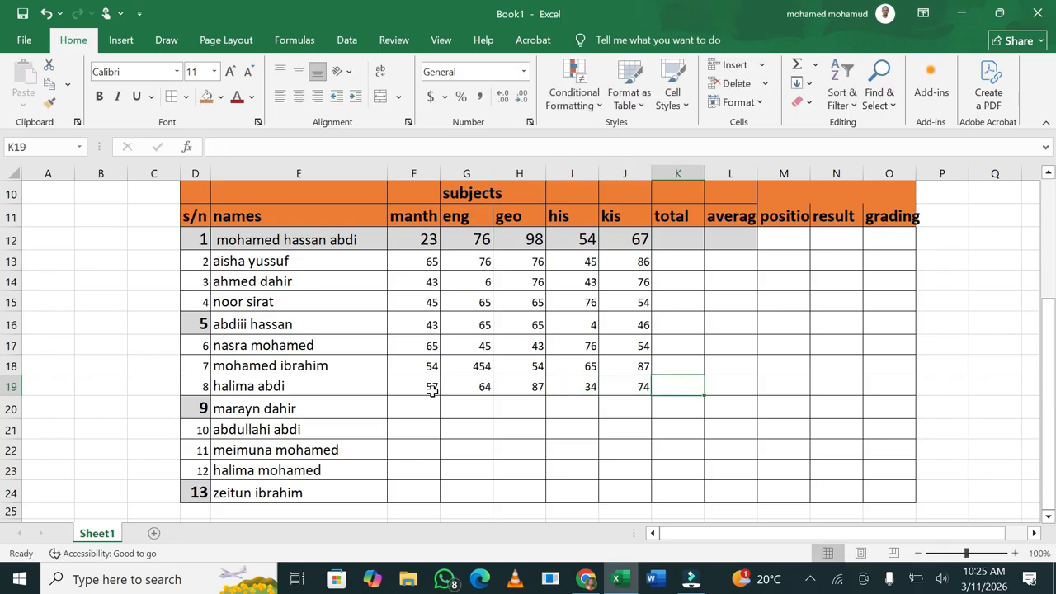
Copy the marks in F13:J17 and paste them into F20:J24
left_click_drag(420, 261, 642, 344)
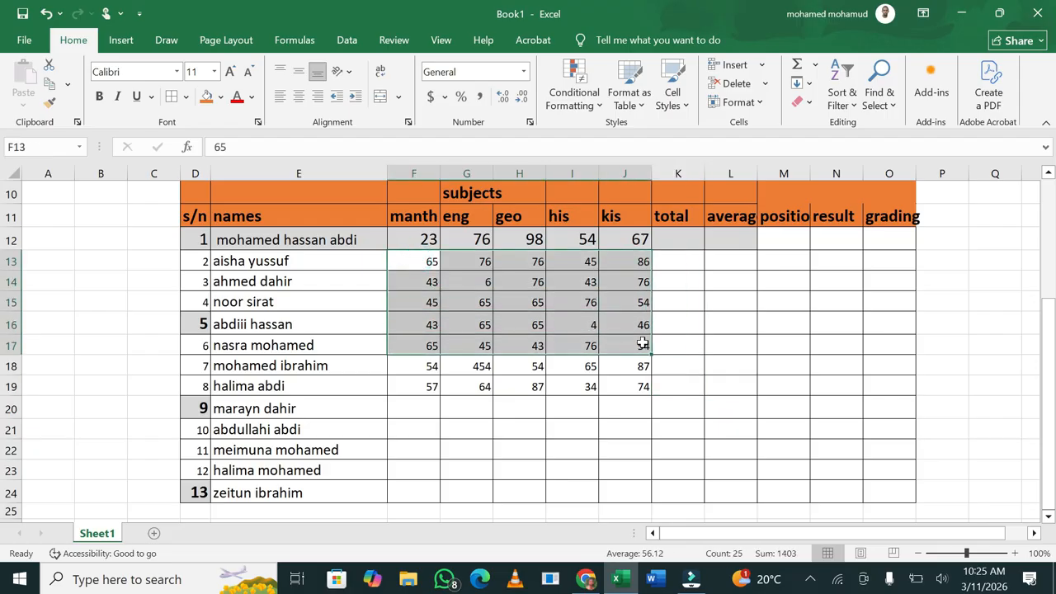
right_click(581, 312)
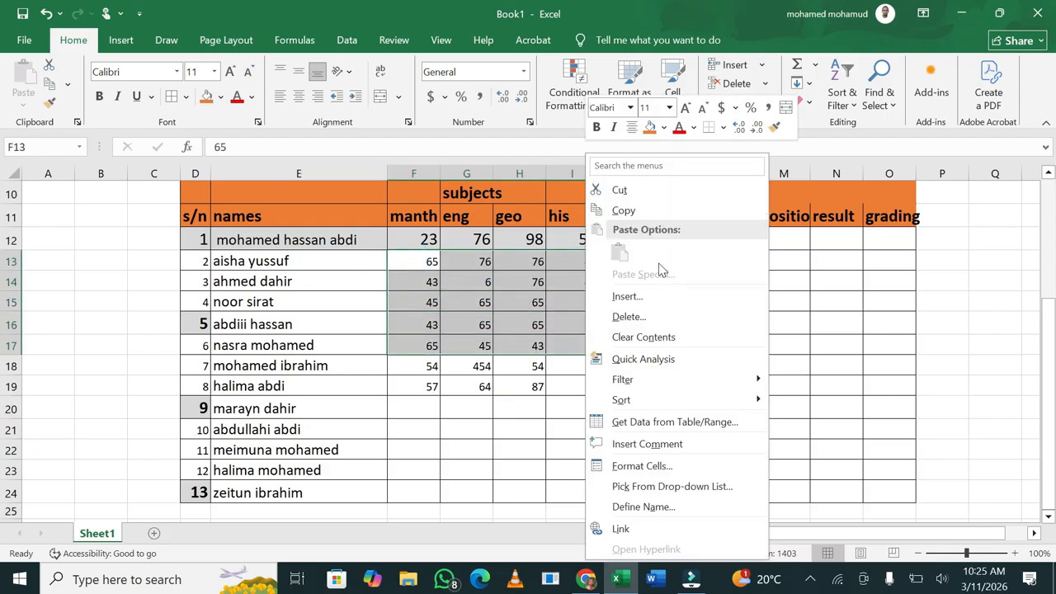
left_click(642, 212)
left_click_drag(424, 410, 618, 493)
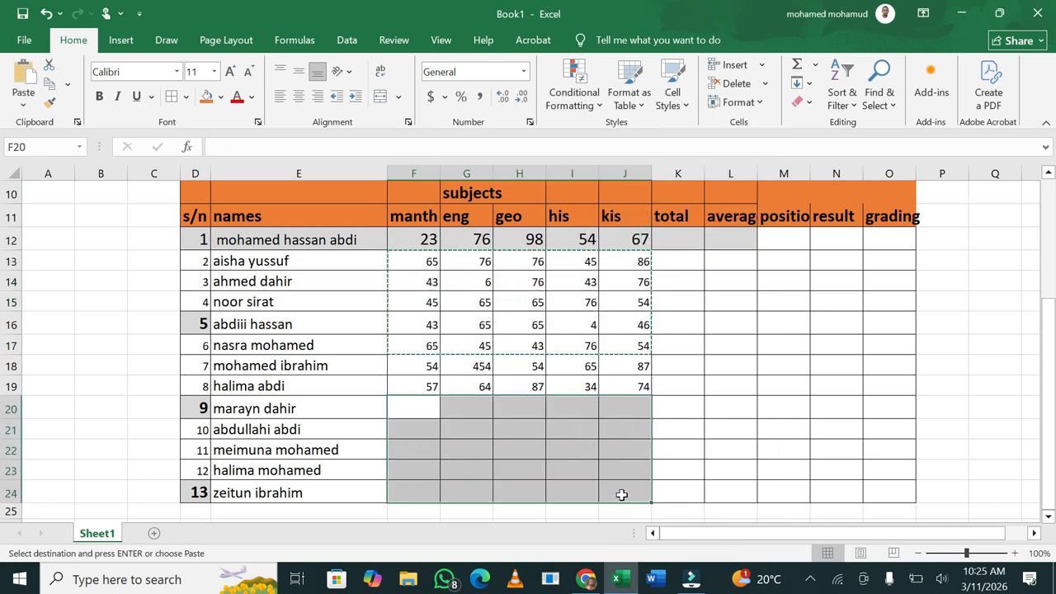
key("ctrl+v")
Deselect the pasted block and start editing total cell K13
left_click(854, 408)
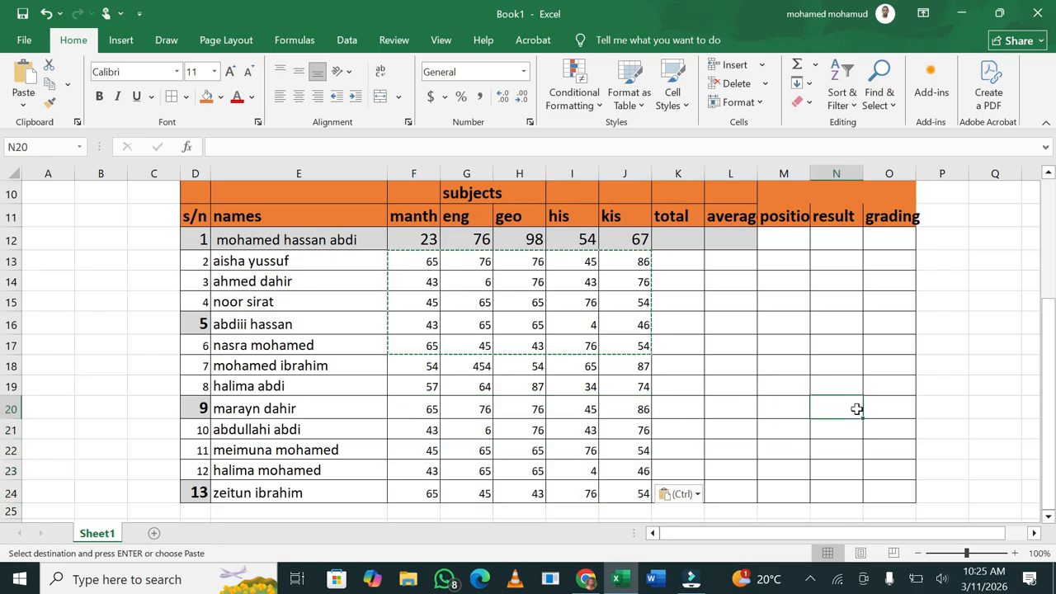
left_click(779, 416)
left_click(699, 331)
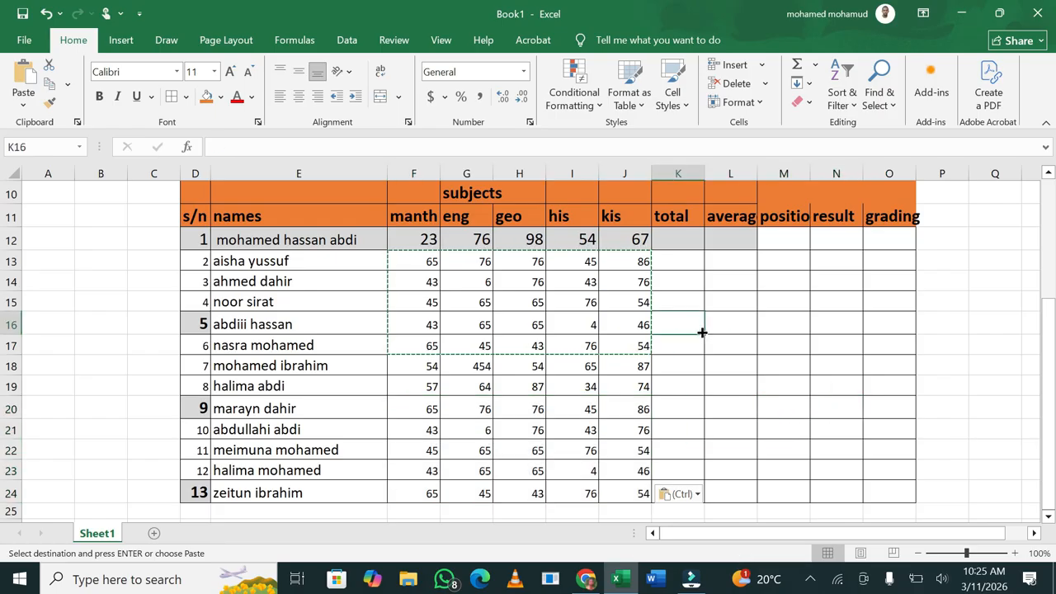
double_click(679, 254)
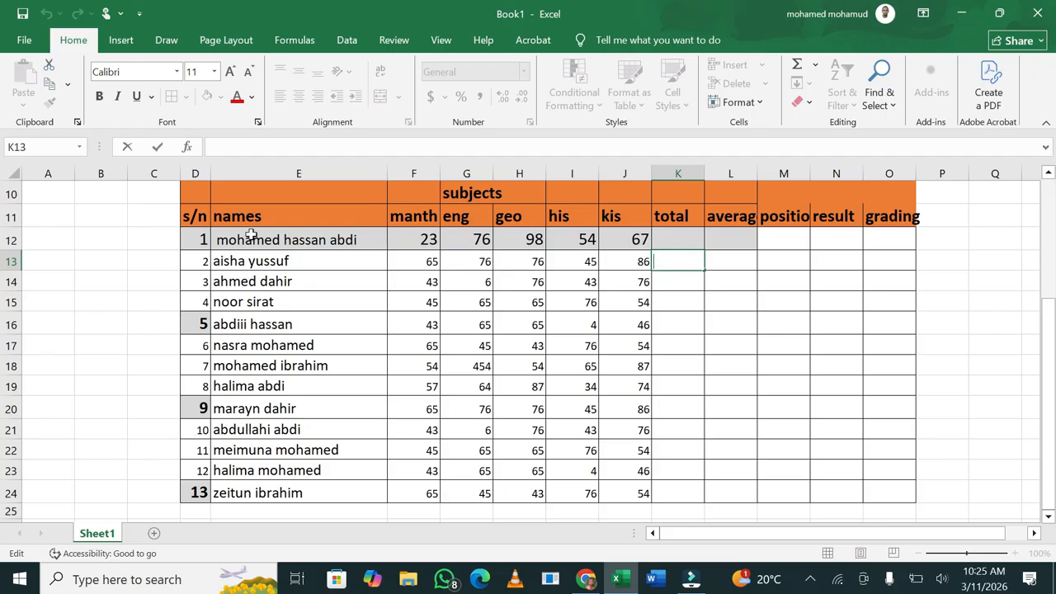
Erase the stray range formula text in D12 and leave the cell, keeping row 12's marks intact
left_click_drag(205, 237, 891, 484)
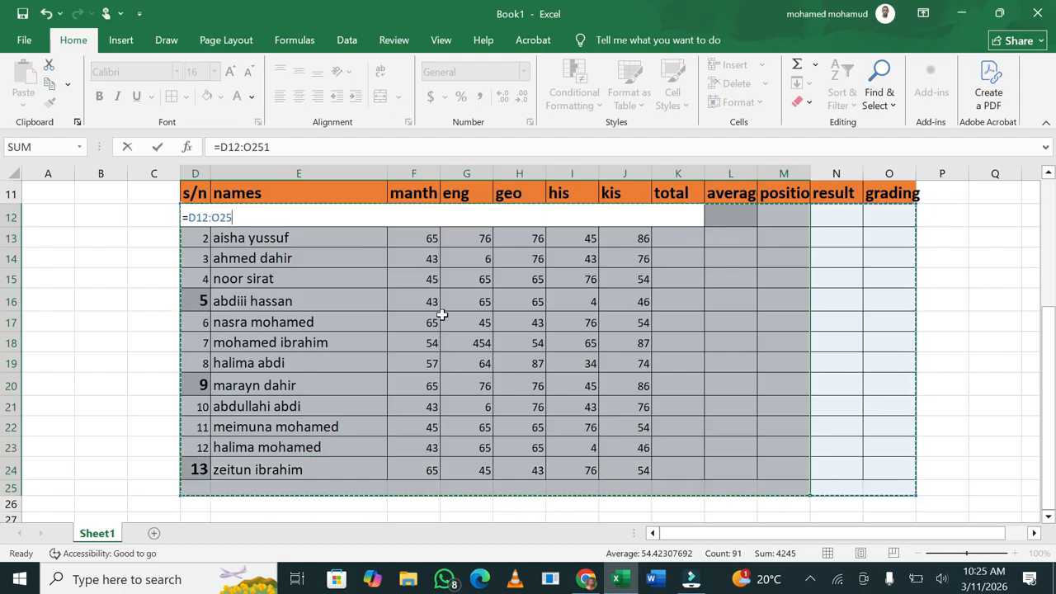
left_click(402, 435)
left_click(658, 376)
left_click(395, 289)
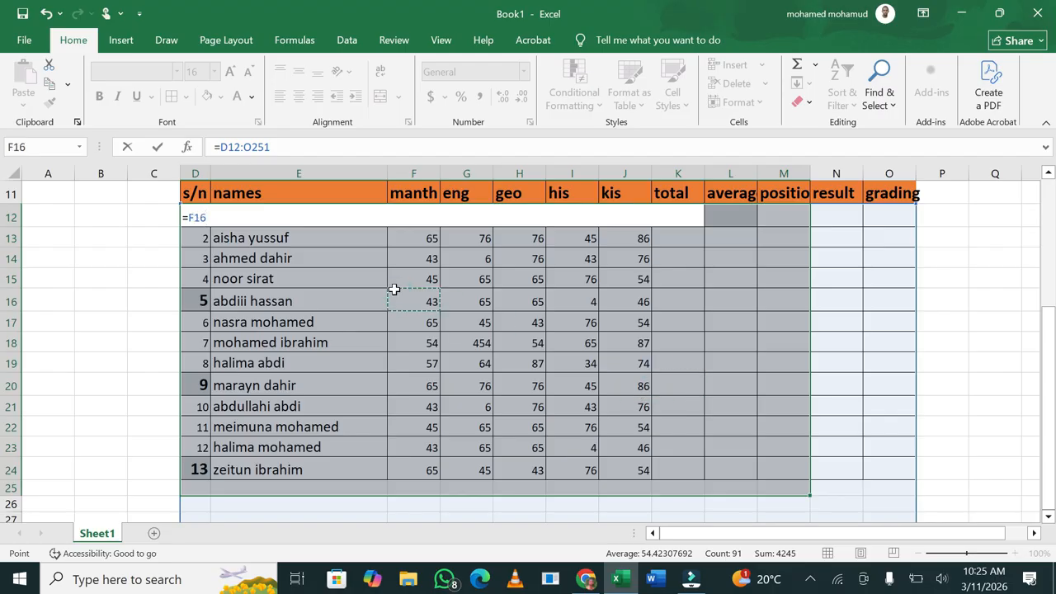
key("BackSpace")
key("BackSpace")
key("BackSpace")
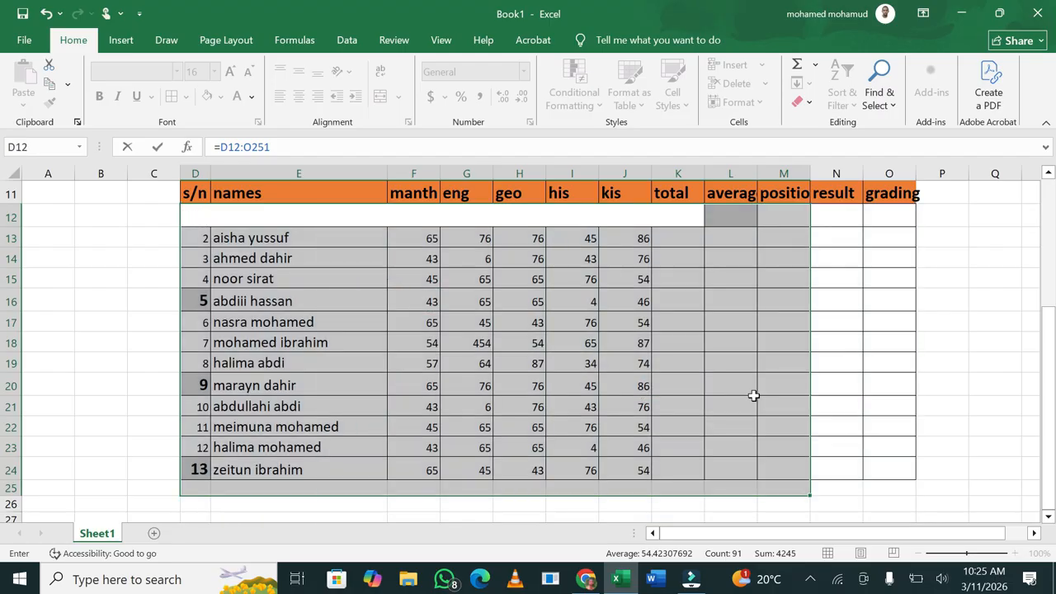
left_click(753, 397)
left_click(949, 348)
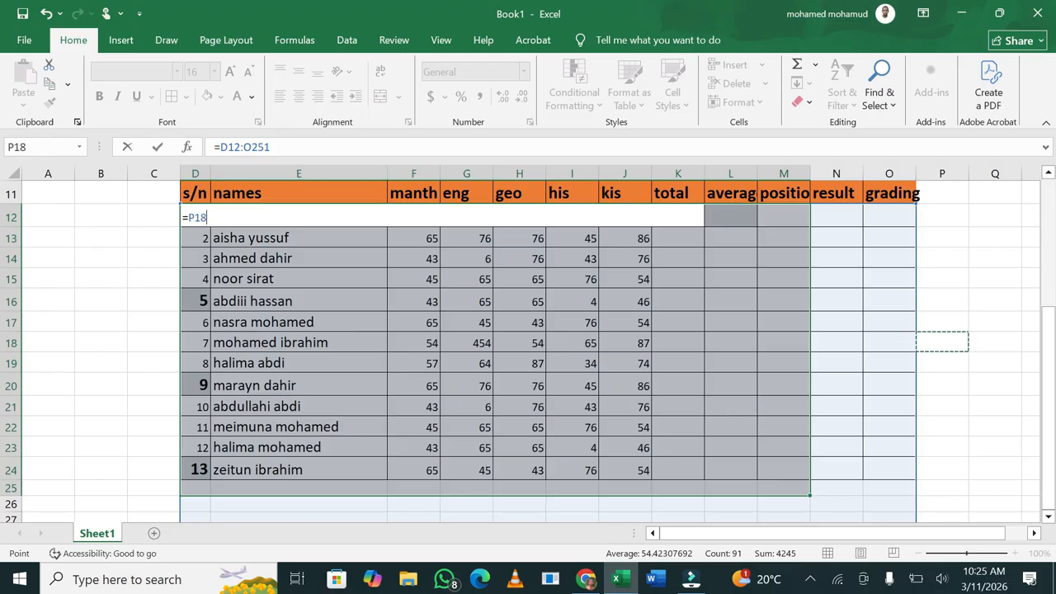
triple_click(283, 149)
key("BackSpace")
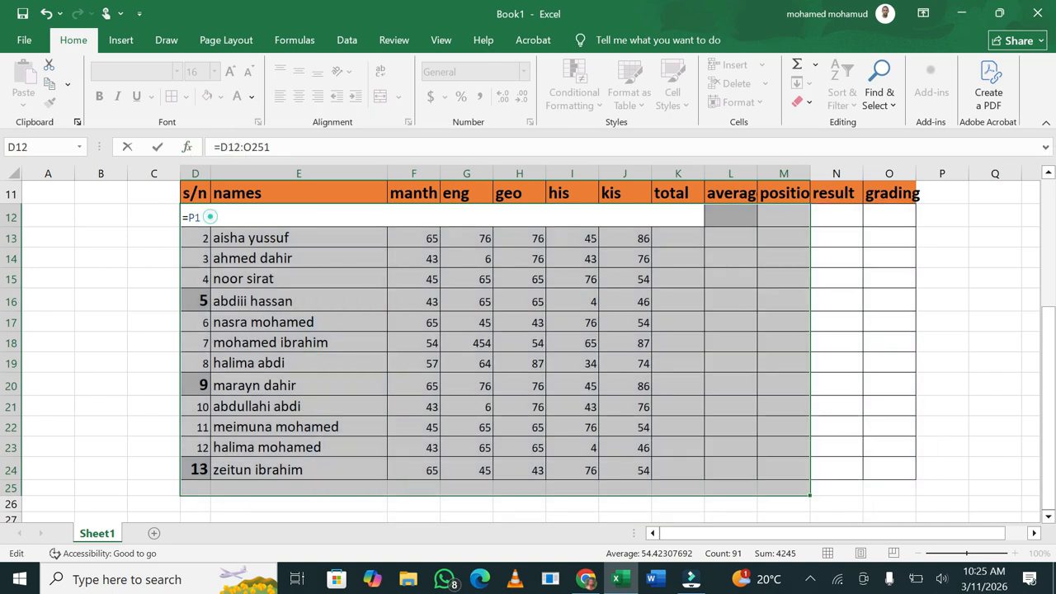
key("BackSpace")
key("BackSpace")
key("BackSpace")
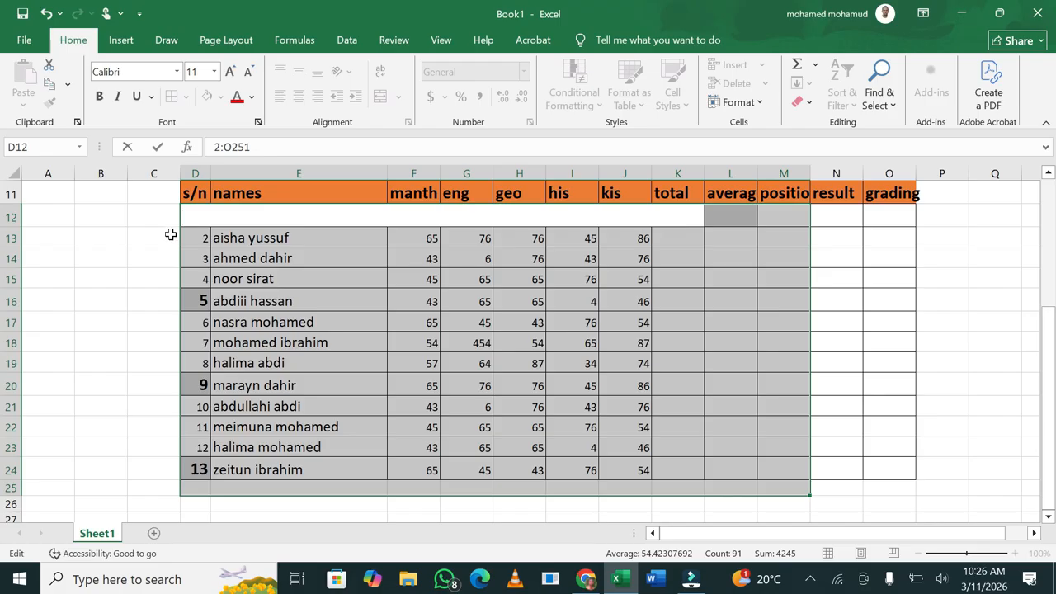
left_click(163, 242)
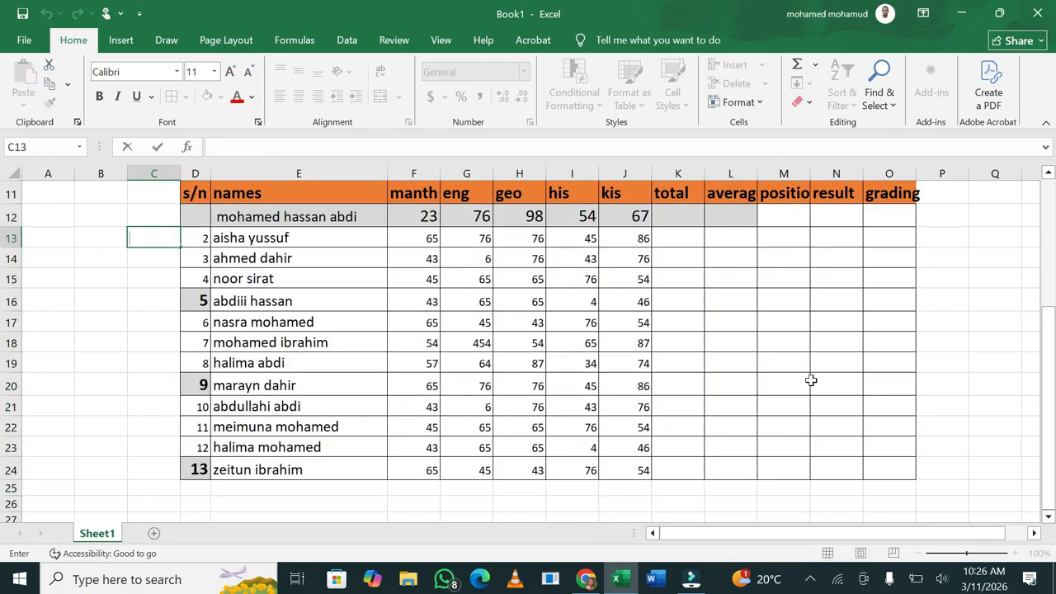
left_click(974, 476)
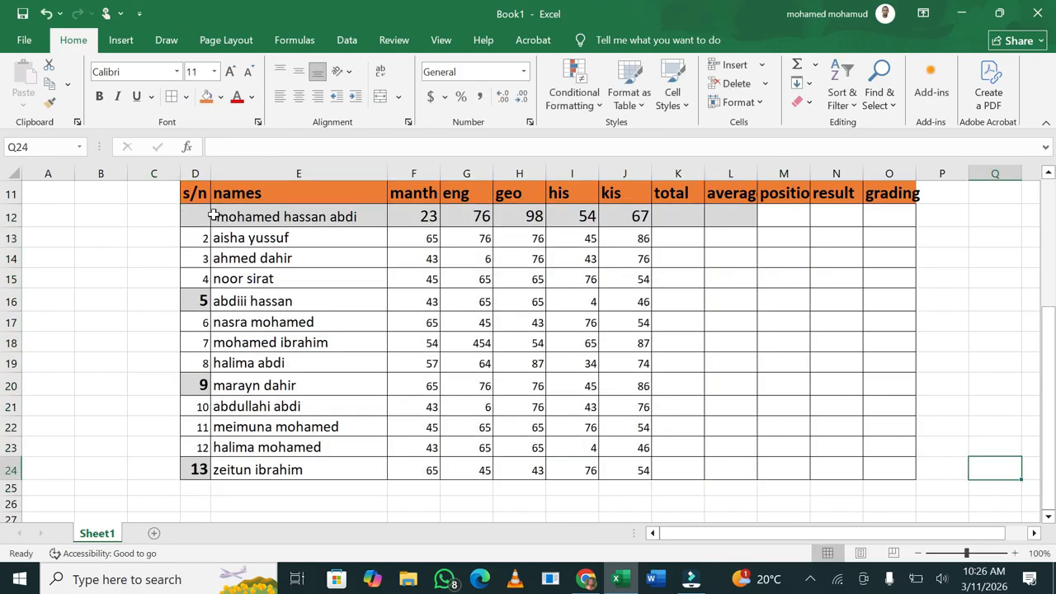
Apply a light green standard fill to table rows 12–24, s/n through grading
left_click_drag(201, 216, 906, 477)
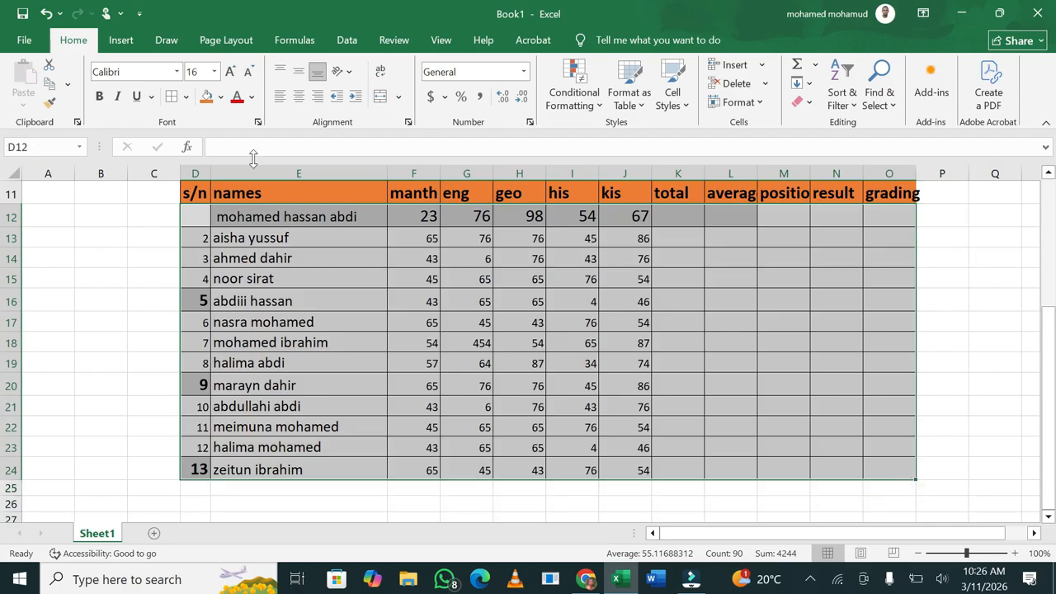
left_click(221, 96)
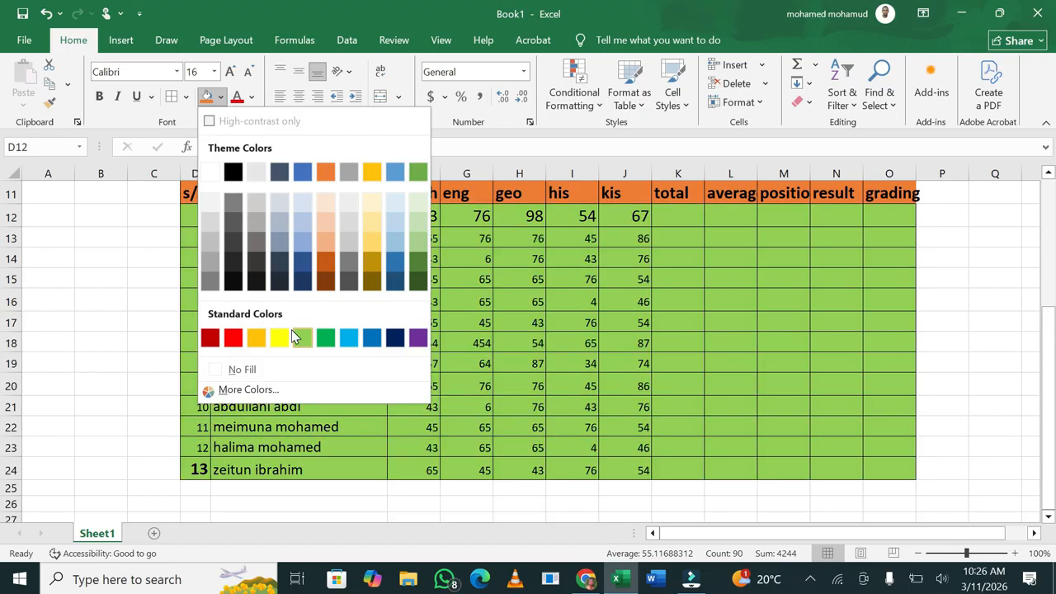
left_click(302, 338)
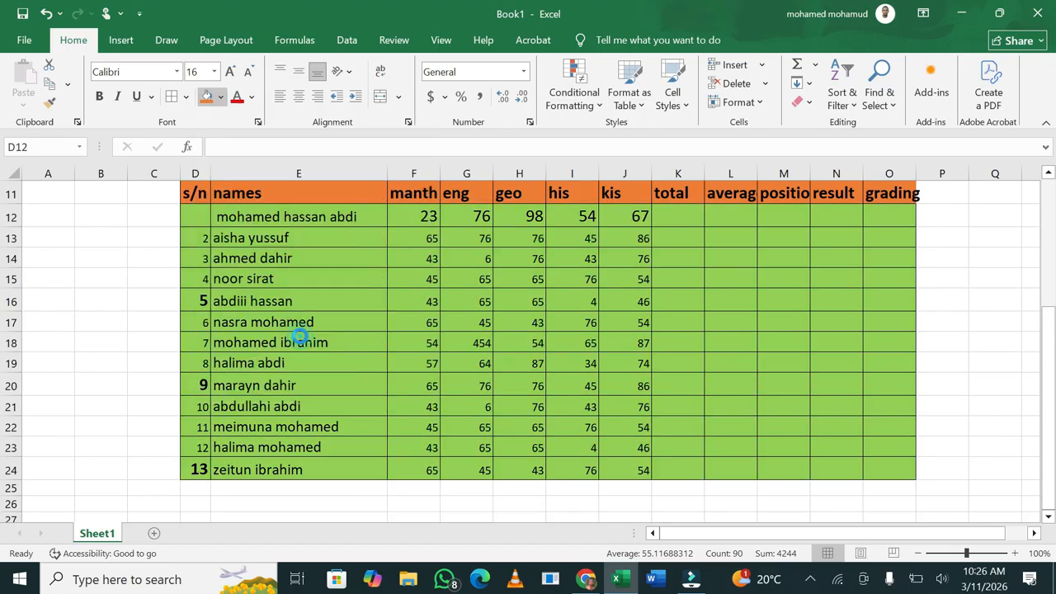
left_click(481, 327)
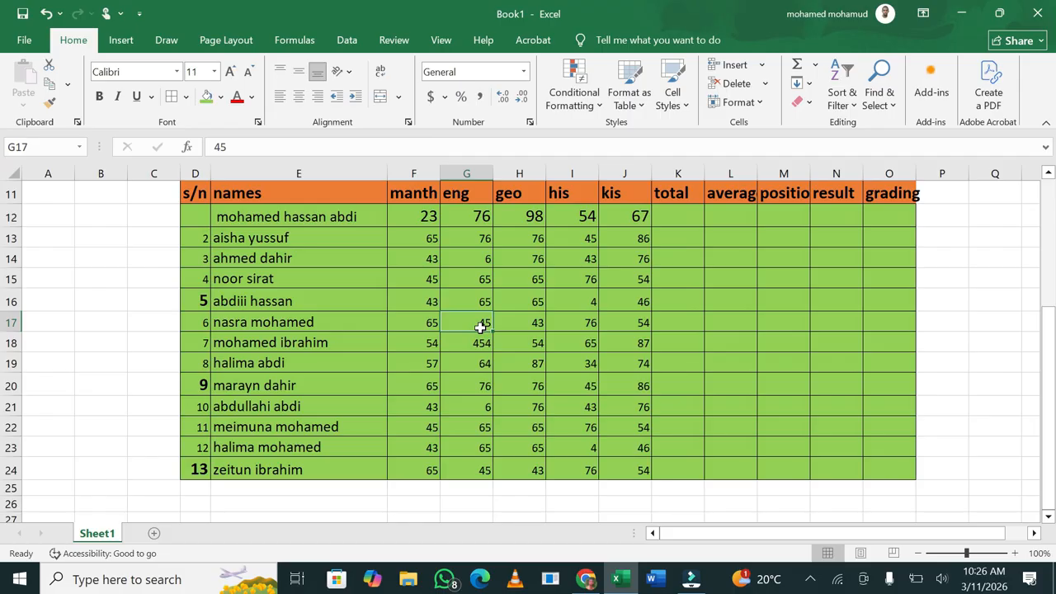
Enlarge the D11:P11 heading text to about 24-point with Increase Font Size
left_click_drag(187, 192, 914, 193)
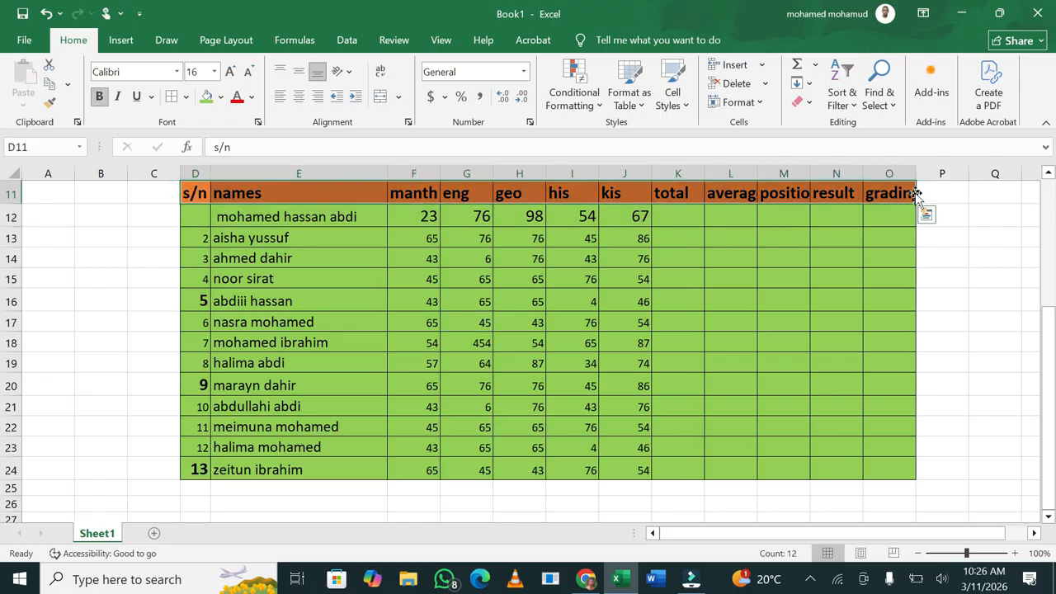
left_click(231, 73)
left_click(231, 72)
left_click(231, 73)
left_click(231, 72)
left_click(581, 369)
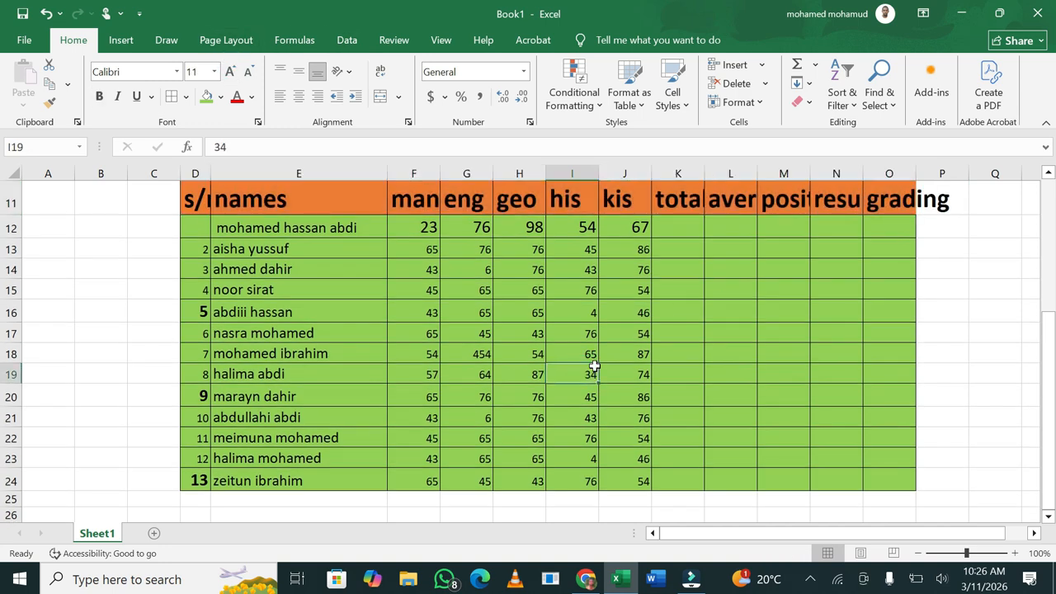
left_click(664, 231)
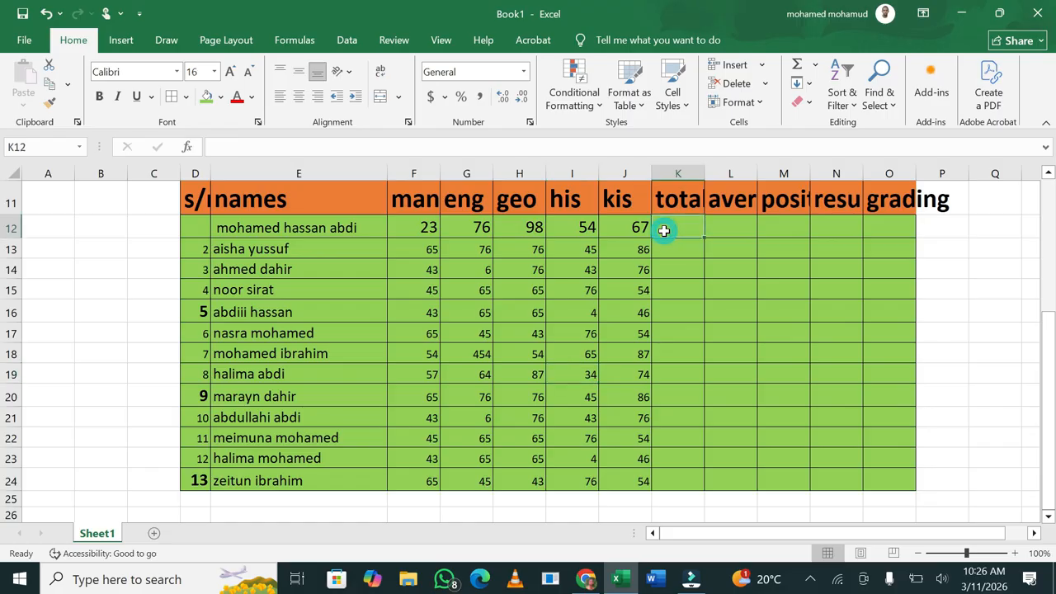
Enter =SUM(F12:J12) in K12 and fill it down to K24
type("=")
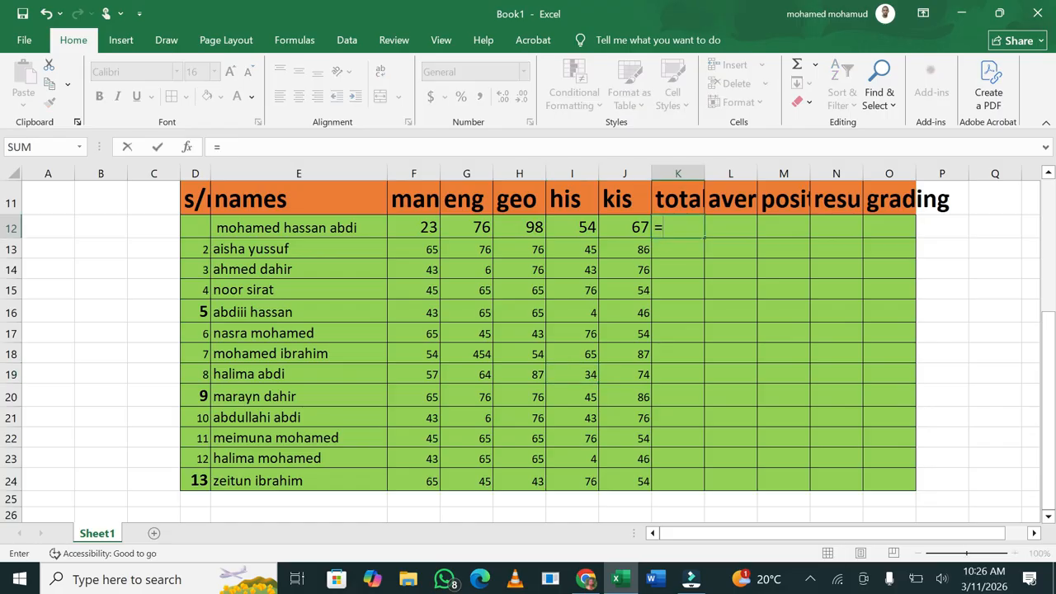
type("sum")
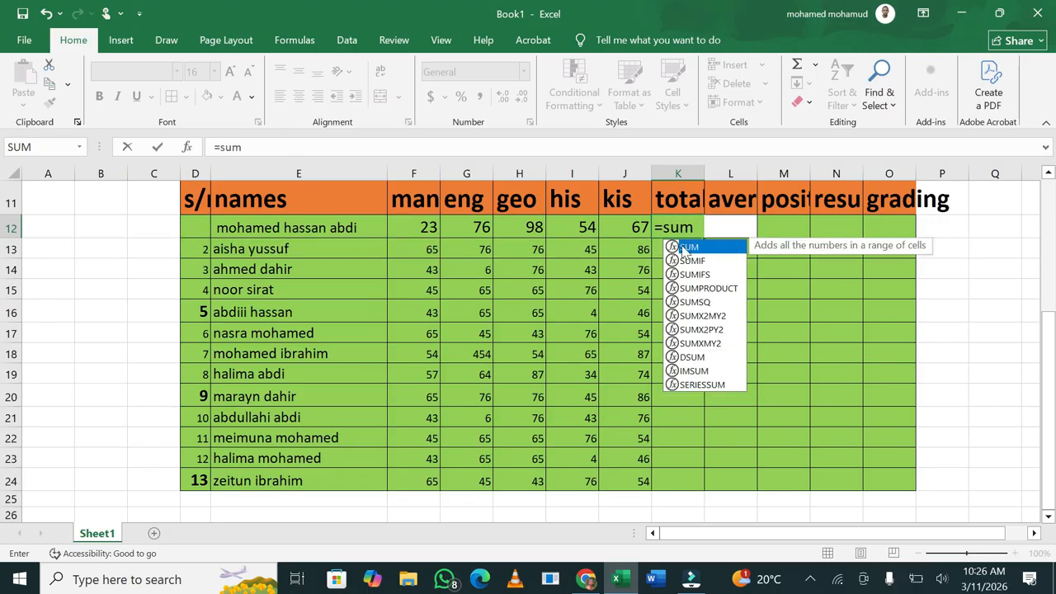
double_click(684, 248)
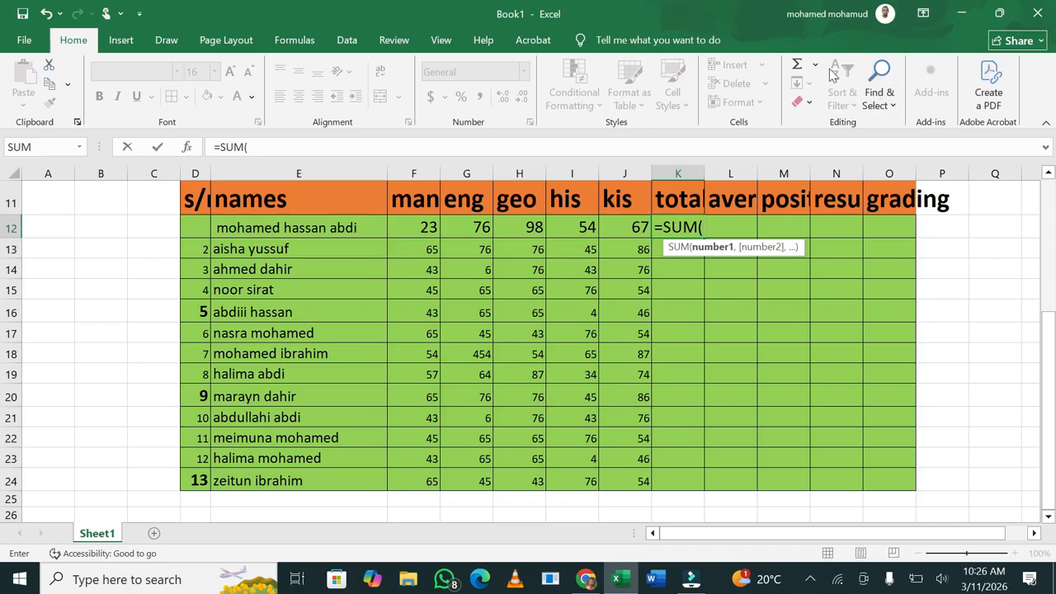
left_click_drag(414, 228, 647, 219)
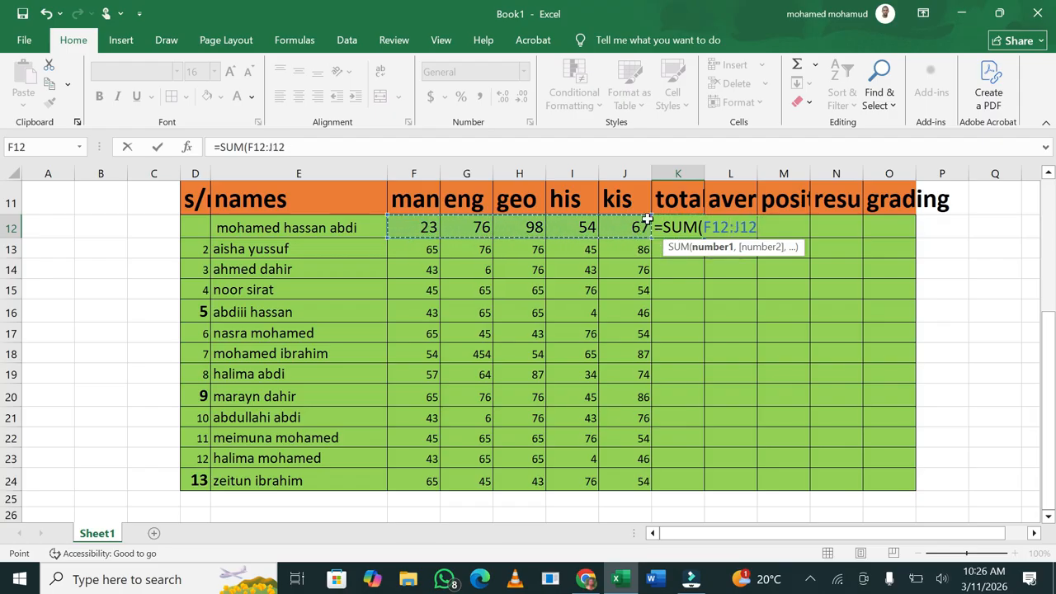
type(")")
key("Return")
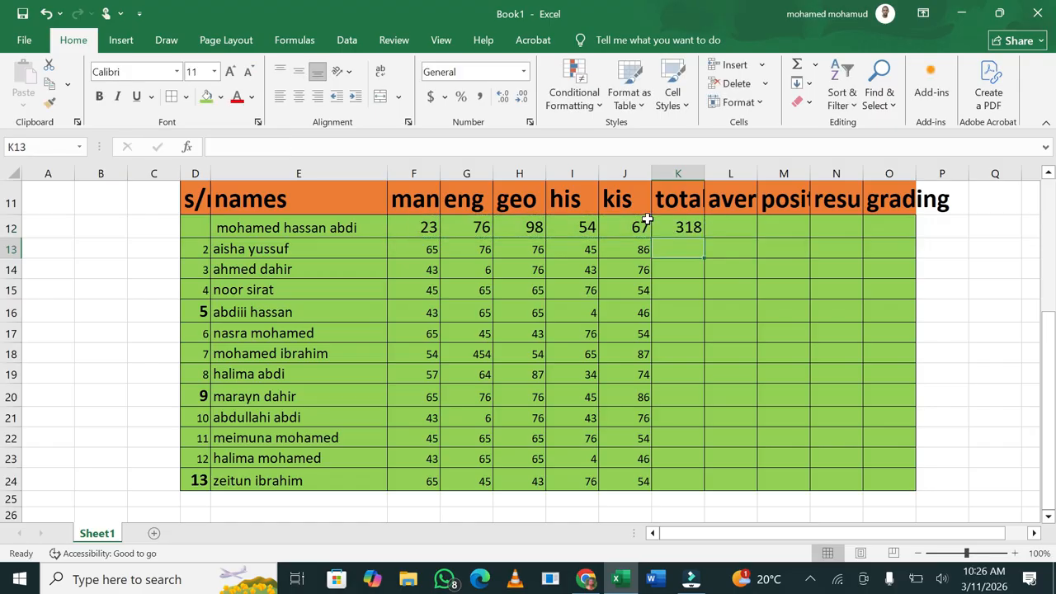
left_click(698, 231)
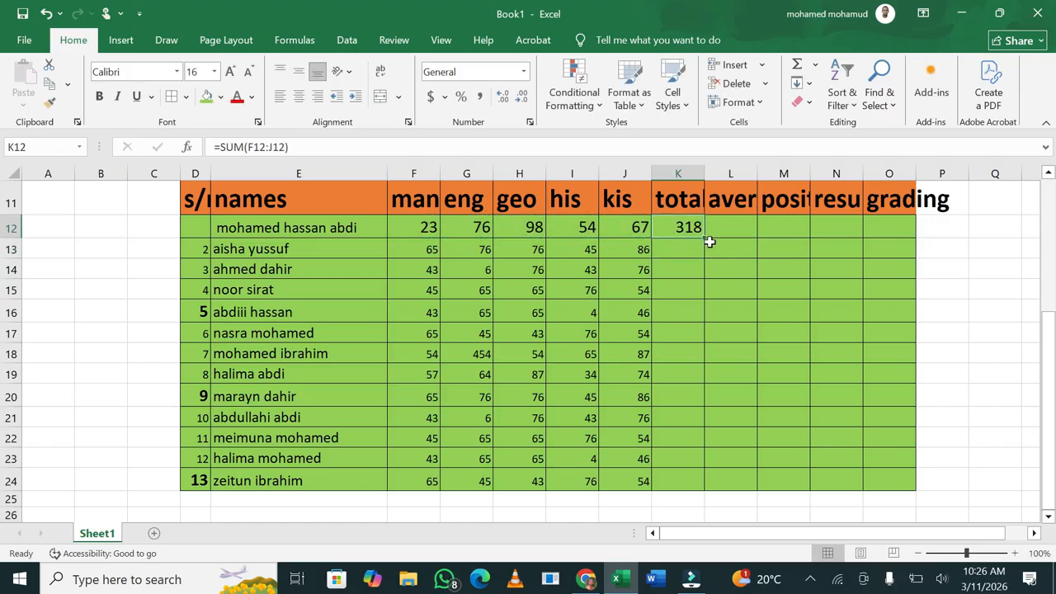
left_click_drag(705, 238, 694, 486)
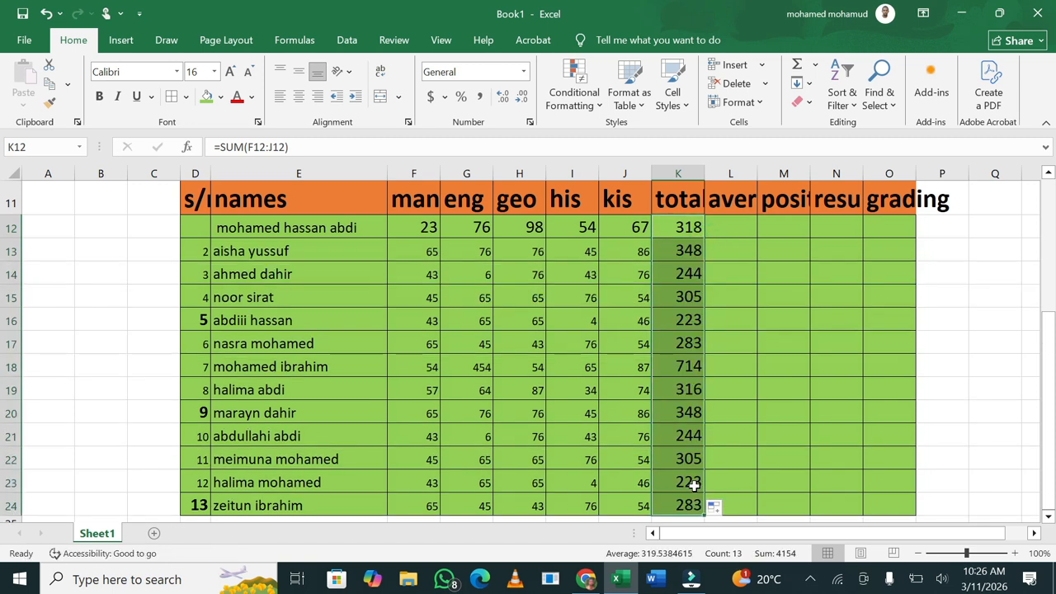
left_click_drag(1044, 312, 1052, 307)
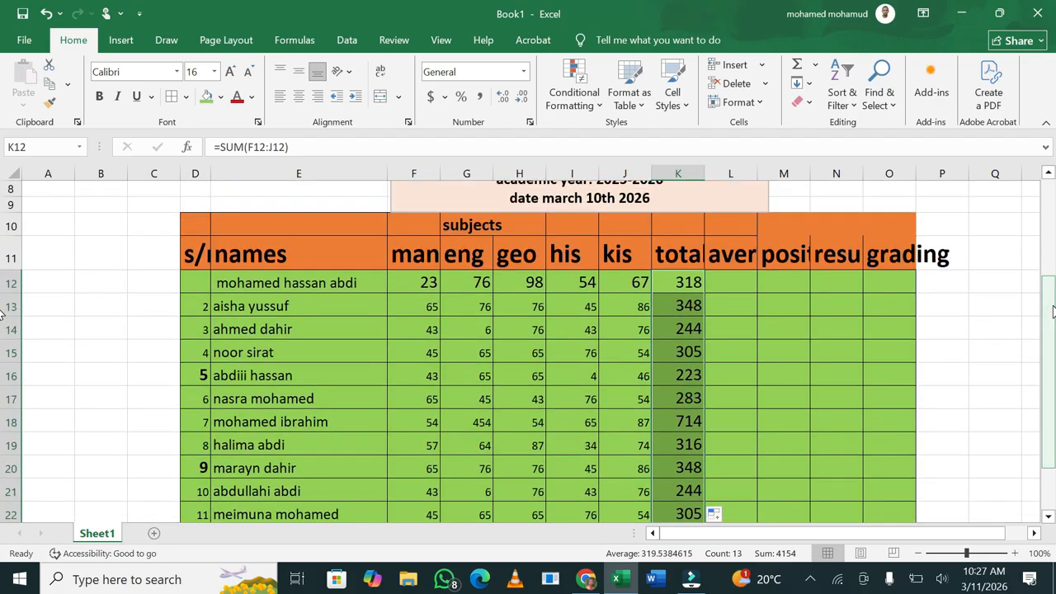
AutoFit columns L, M and N so the average, position and result headings fit
left_click(738, 280)
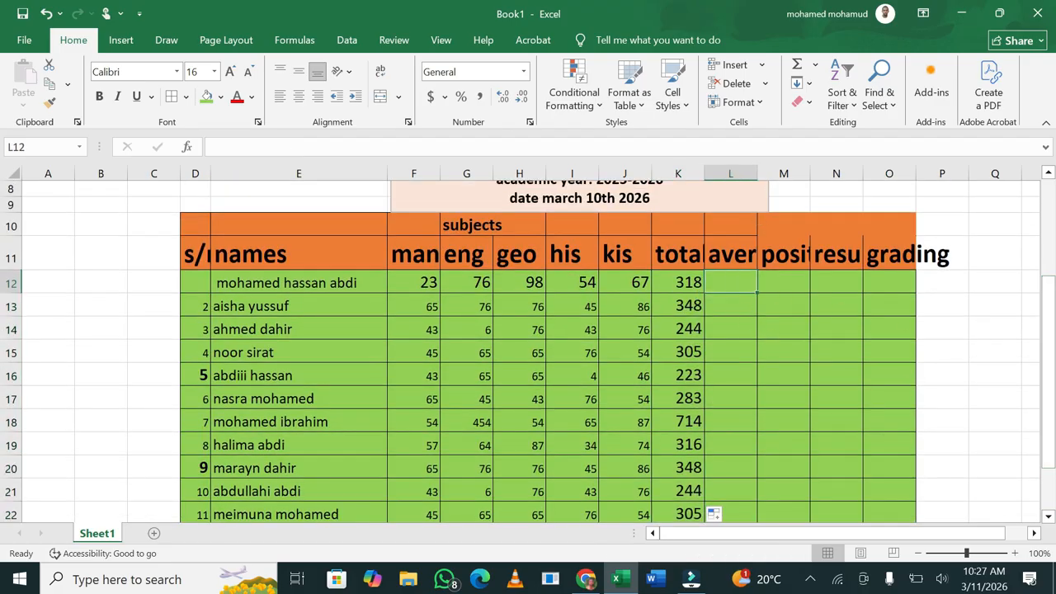
left_click(757, 217)
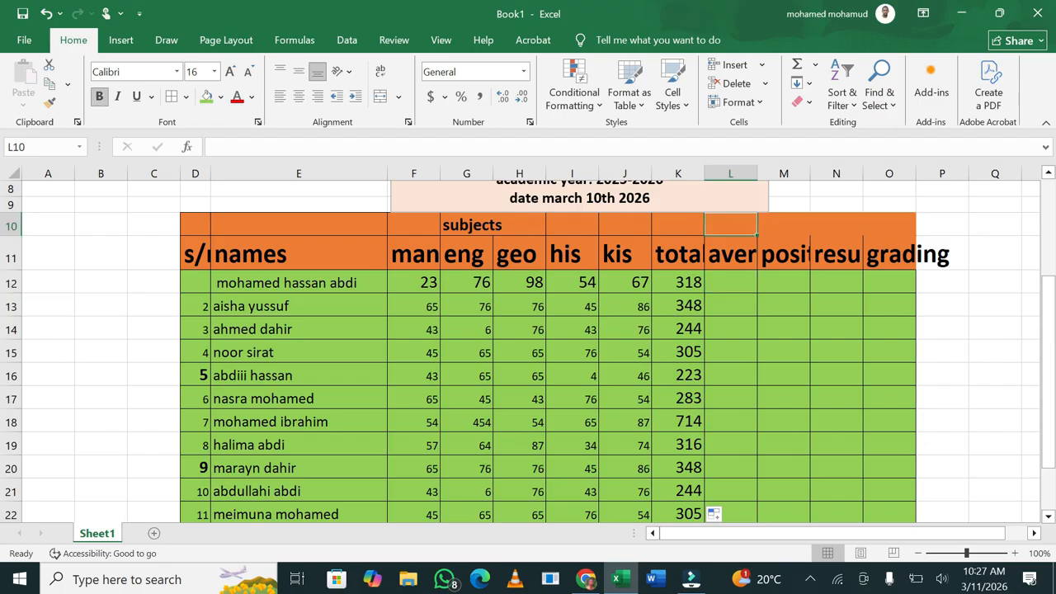
double_click(757, 171)
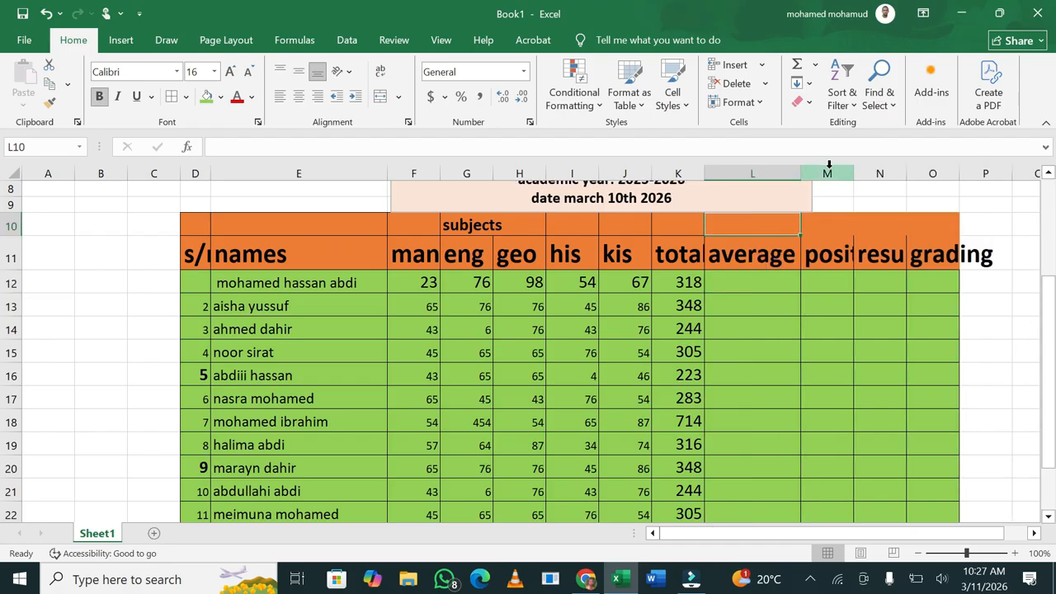
double_click(854, 173)
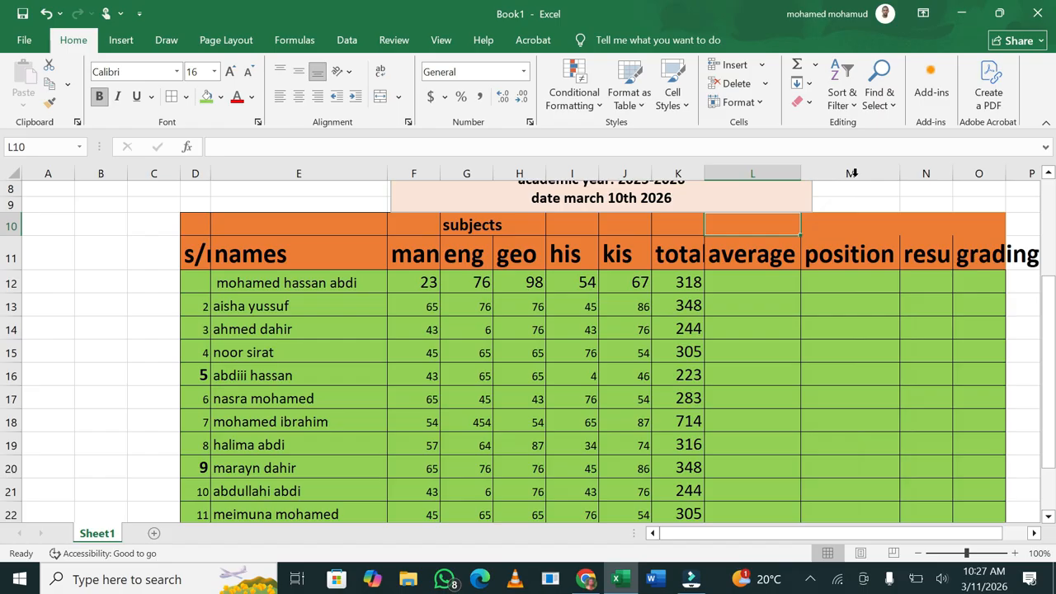
double_click(955, 175)
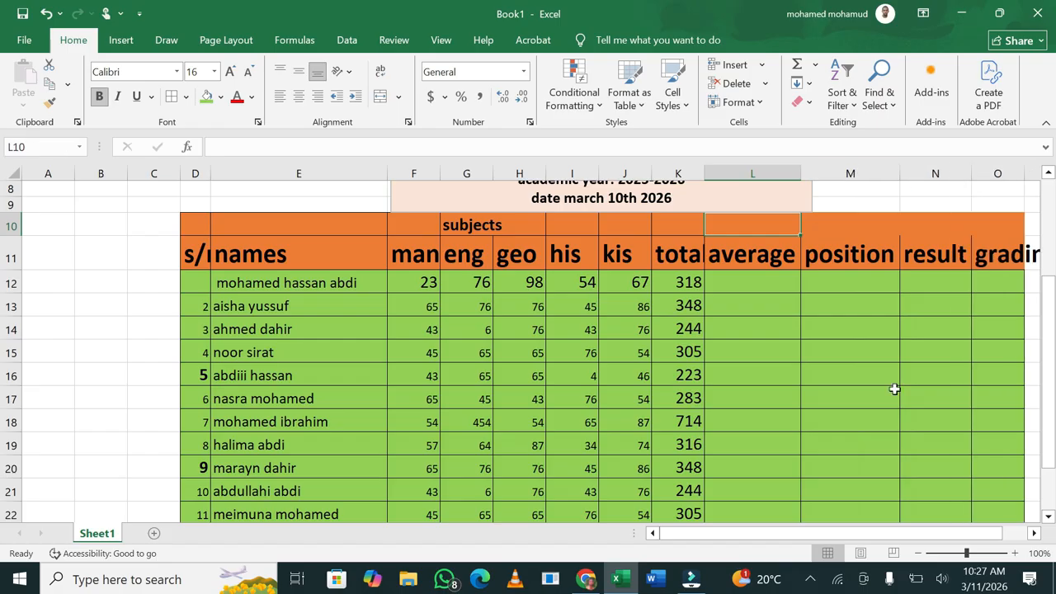
Fill O10:P11 orange and AutoFit column O to fit the grading heading
left_click_drag(718, 536, 738, 536)
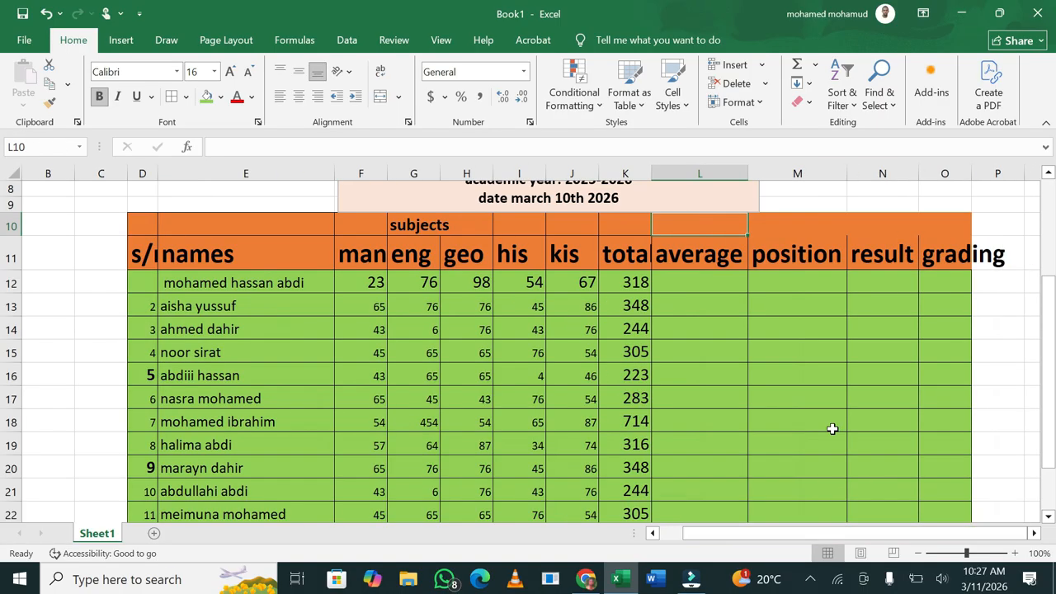
left_click_drag(970, 223, 997, 259)
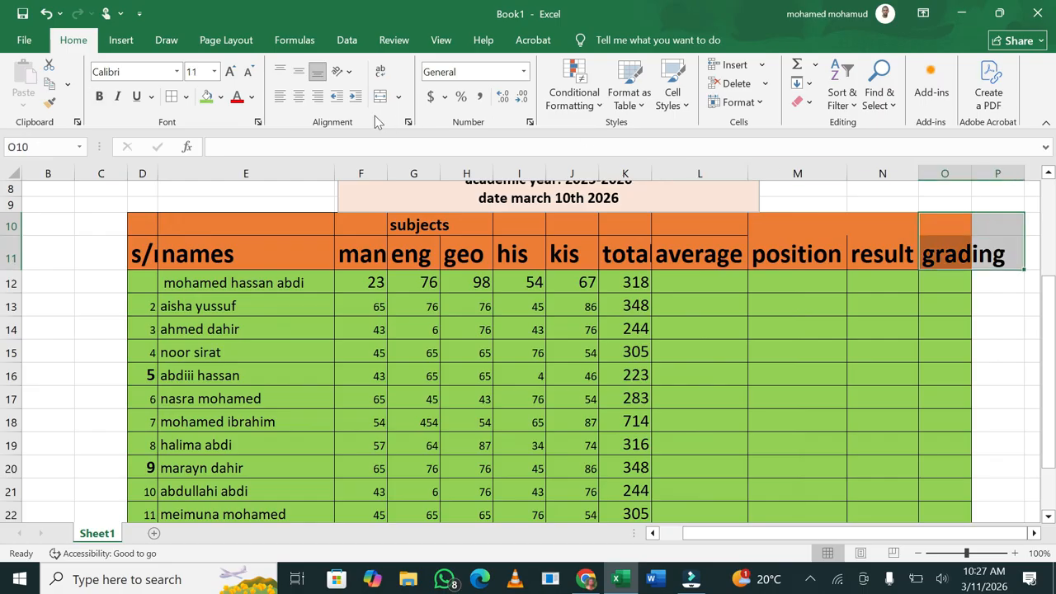
left_click(222, 96)
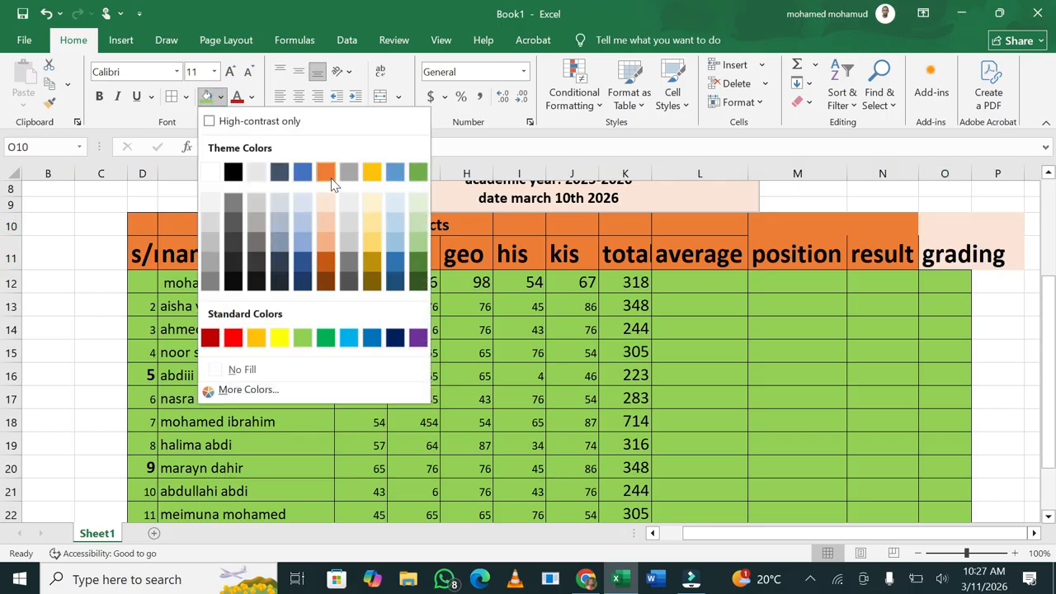
left_click(326, 172)
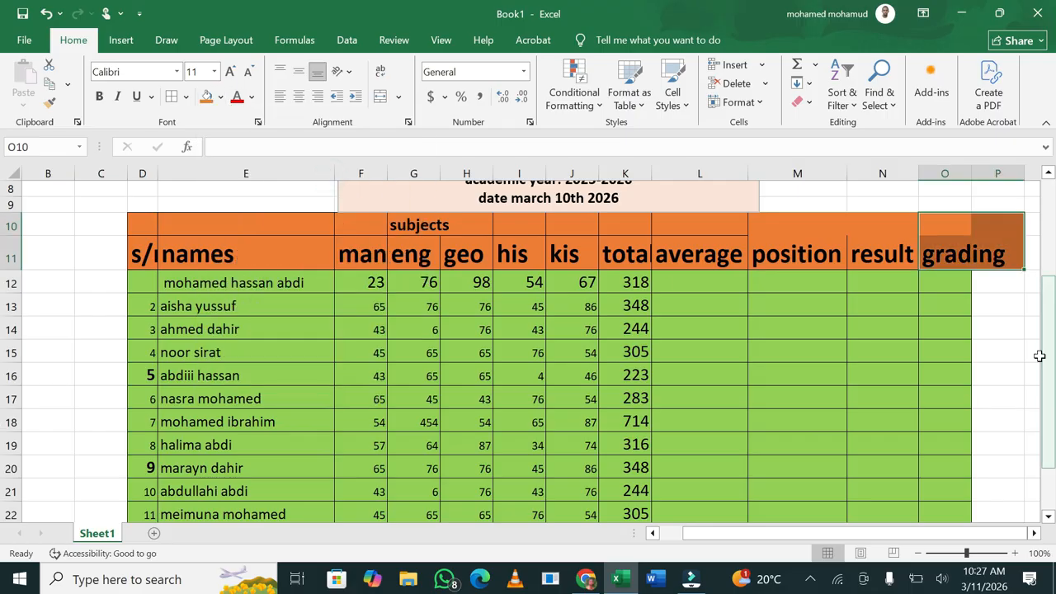
left_click(992, 286)
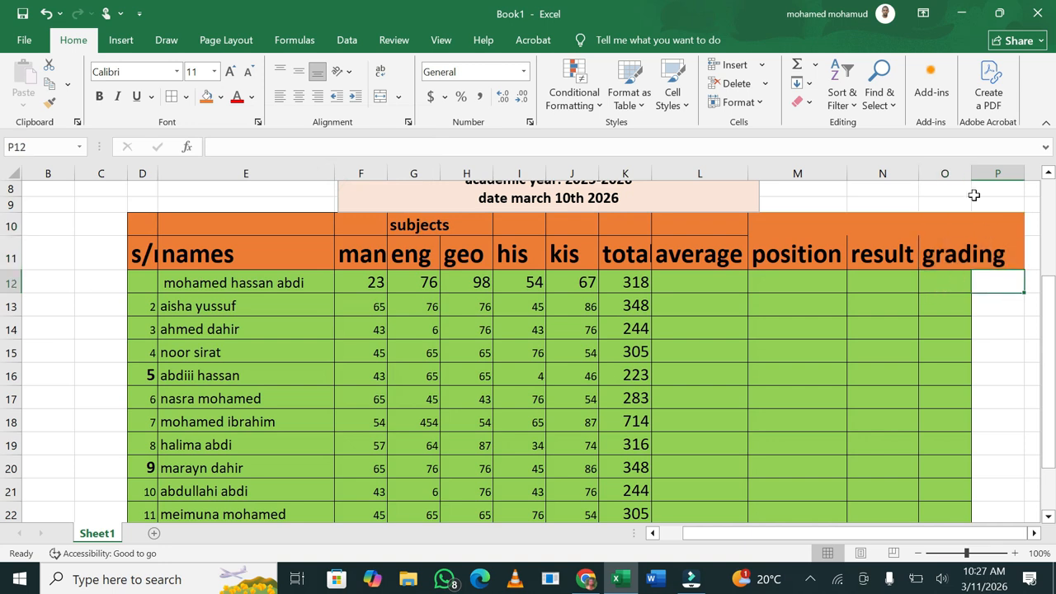
double_click(971, 166)
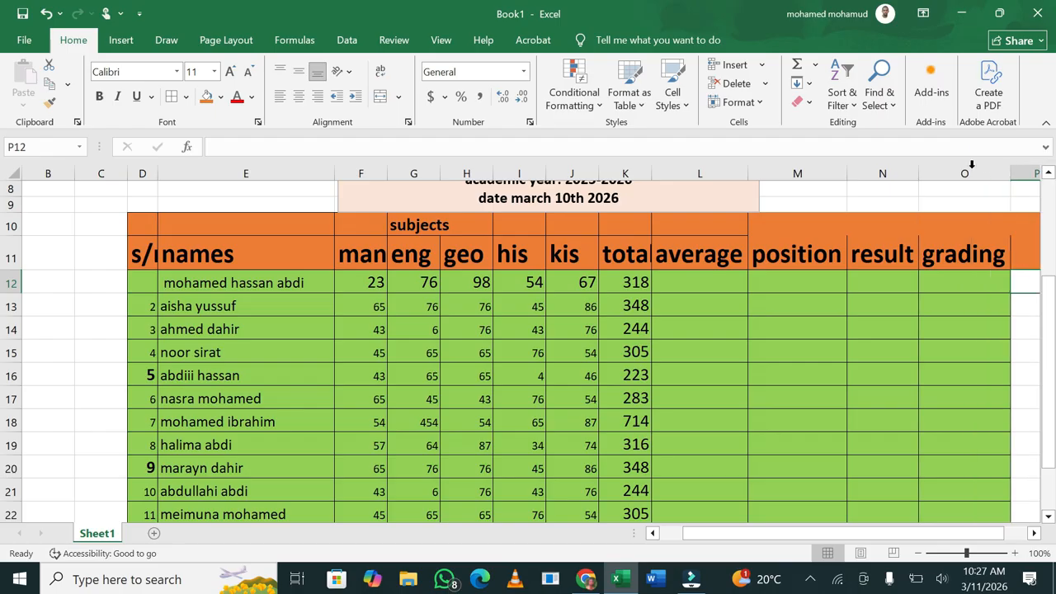
left_click_drag(809, 533, 828, 533)
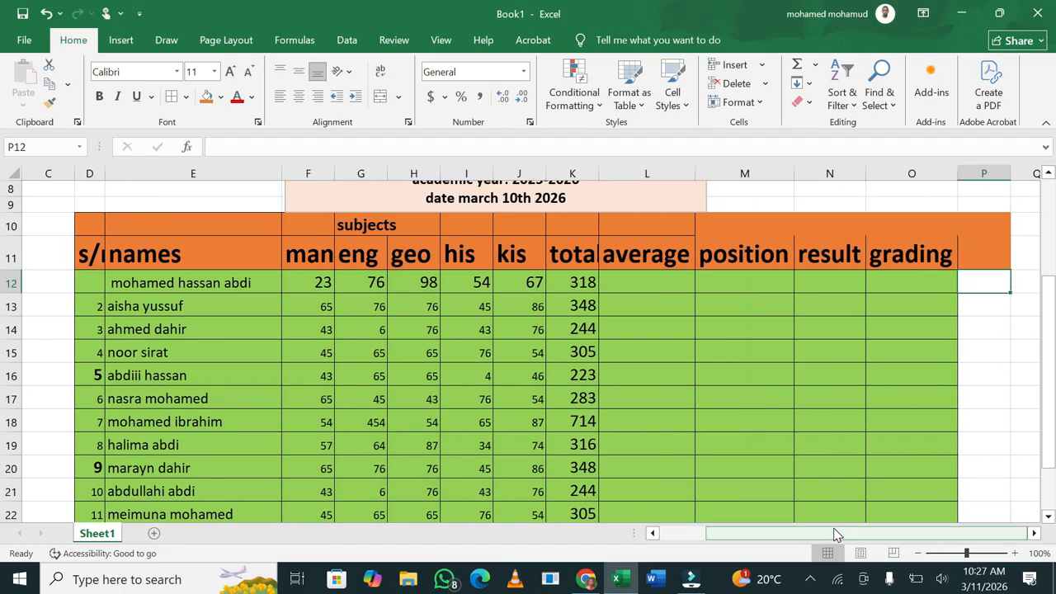
Enter =AVERAGE(F12:J12) in L12 for the first student
left_click(653, 287)
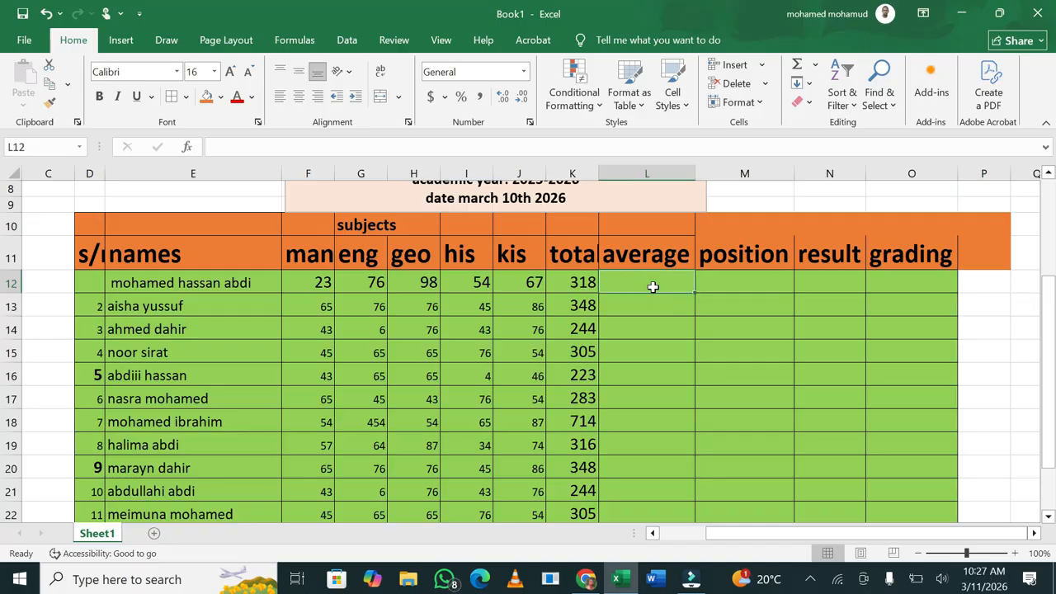
type("=ava")
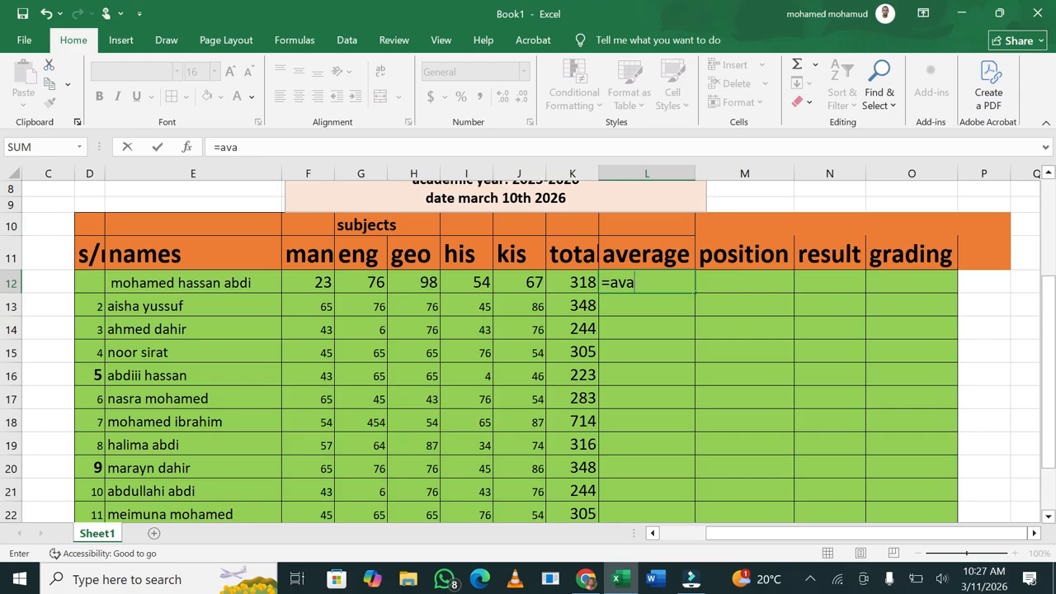
key("BackSpace")
type("er")
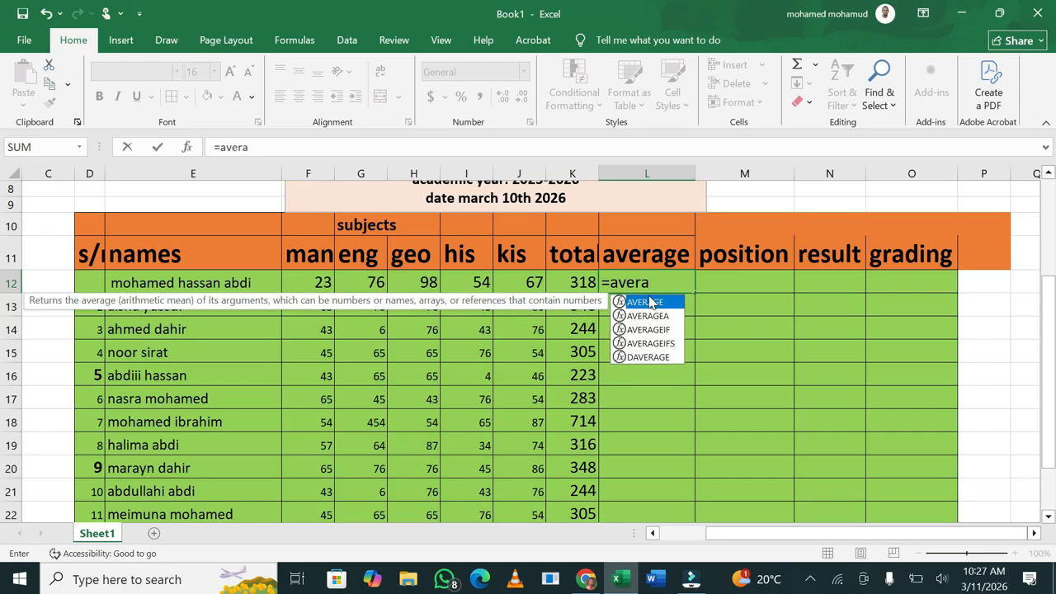
double_click(644, 302)
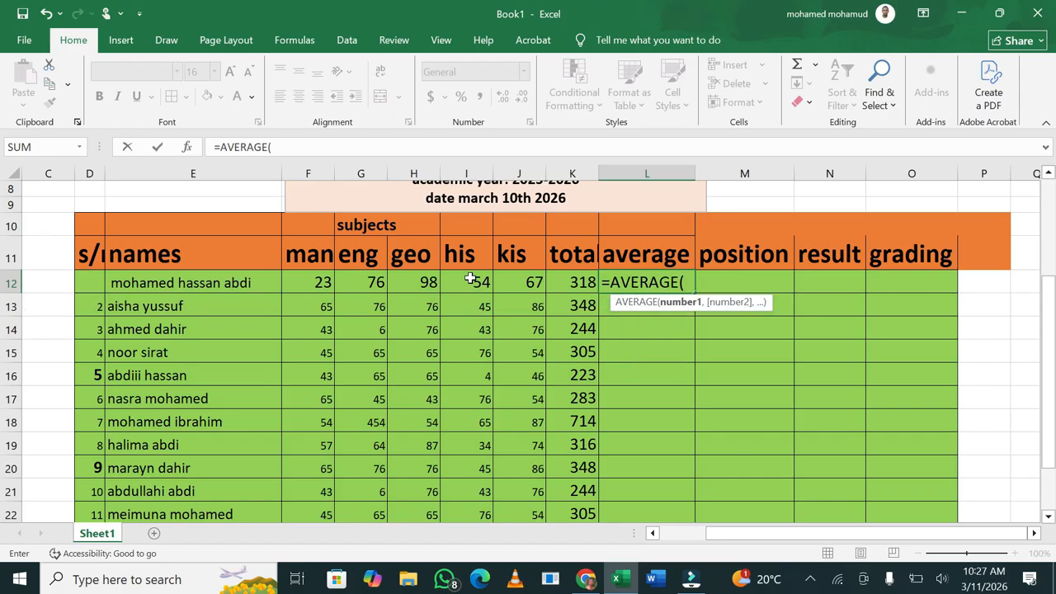
left_click_drag(305, 282, 539, 289)
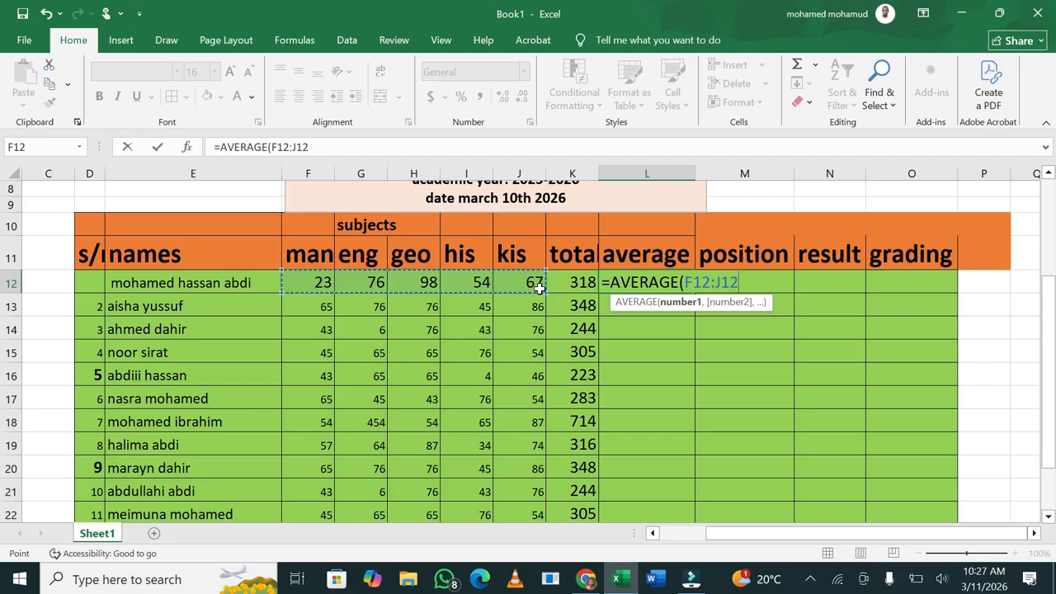
type(")")
key("Return")
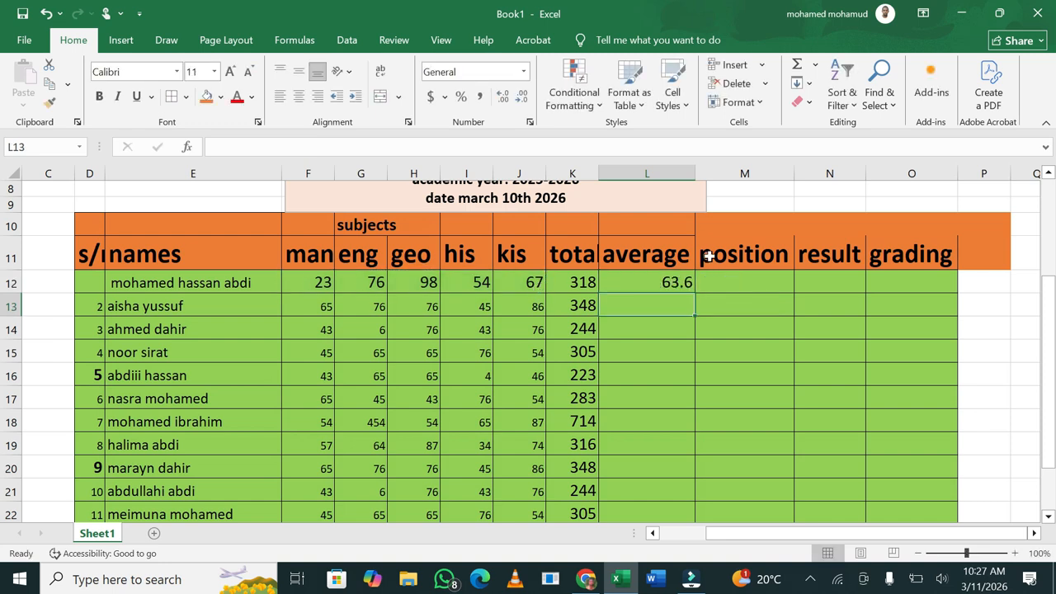
Fill the average formula down from L12 to L24
left_click(676, 286)
left_click_drag(695, 292, 653, 468)
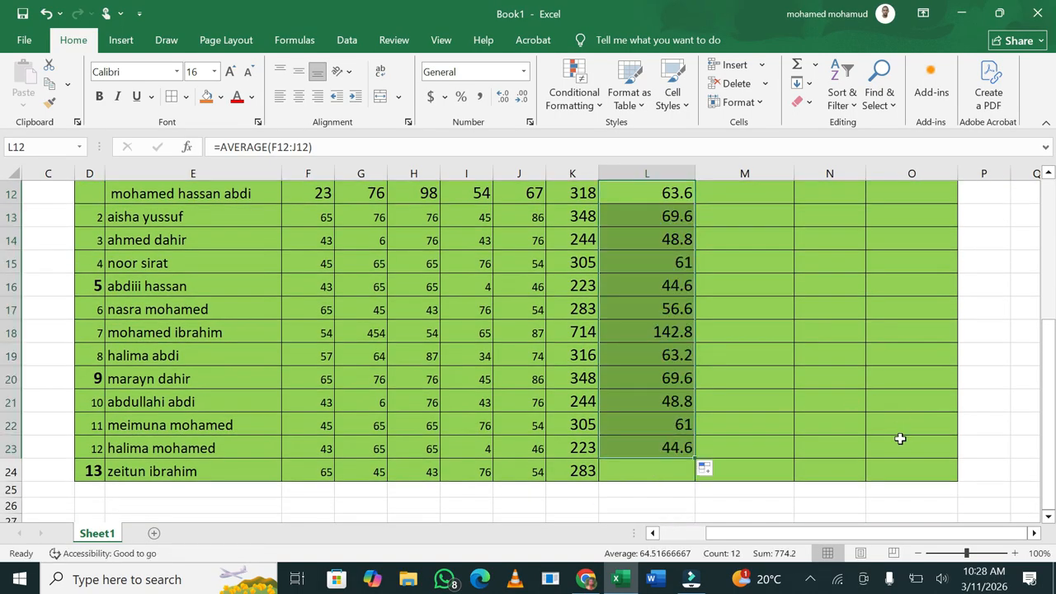
left_click(614, 450)
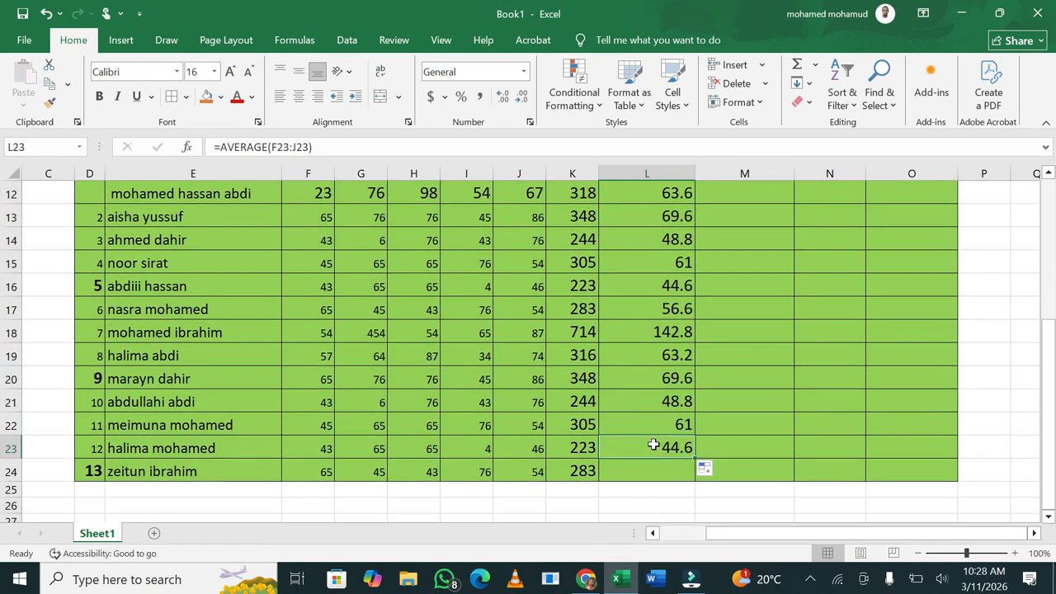
left_click(643, 422)
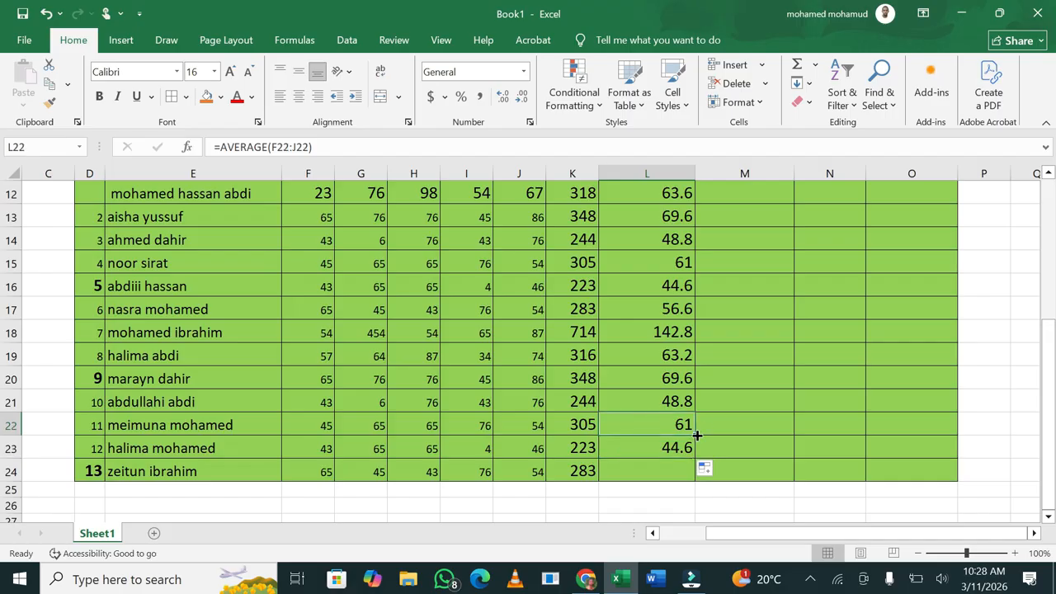
left_click_drag(696, 435, 693, 485)
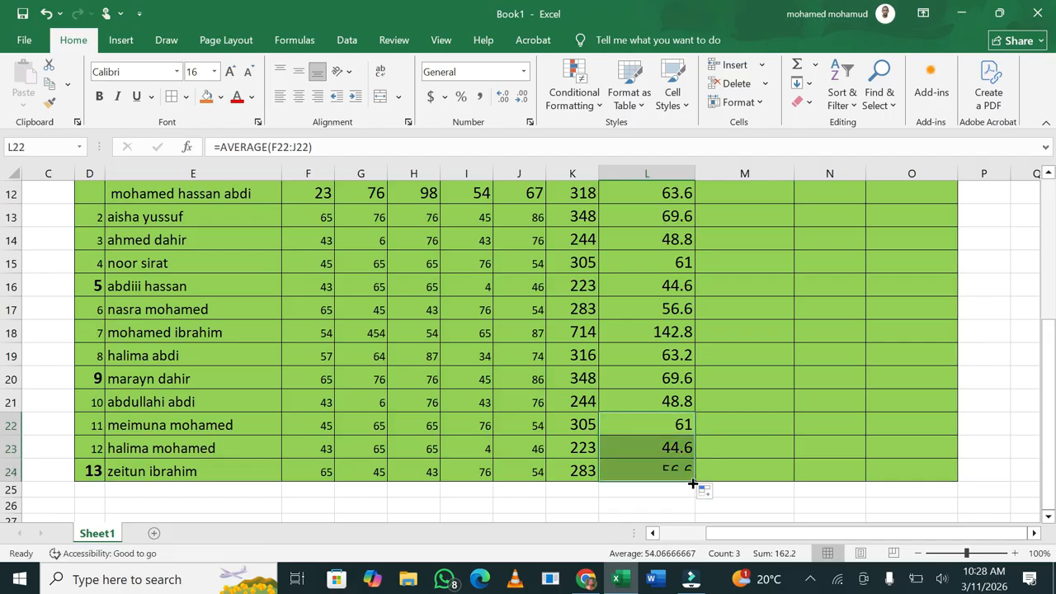
left_click(802, 420)
left_click_drag(1051, 346, 1051, 273)
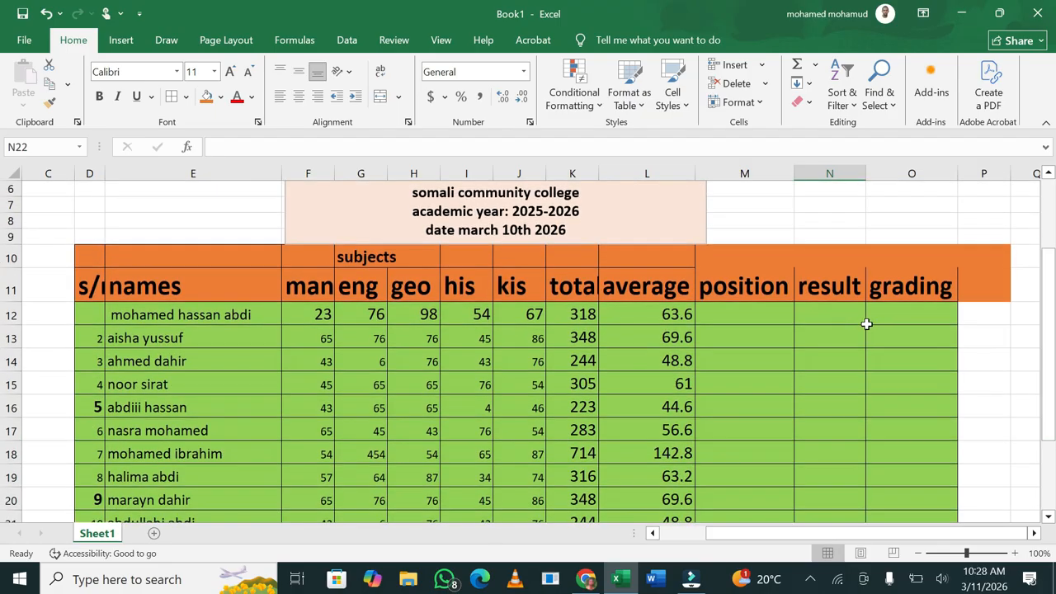
Enter =RANK(K12,$K$12:$K$24) in M12, with the totals range made absolute
left_click(768, 317)
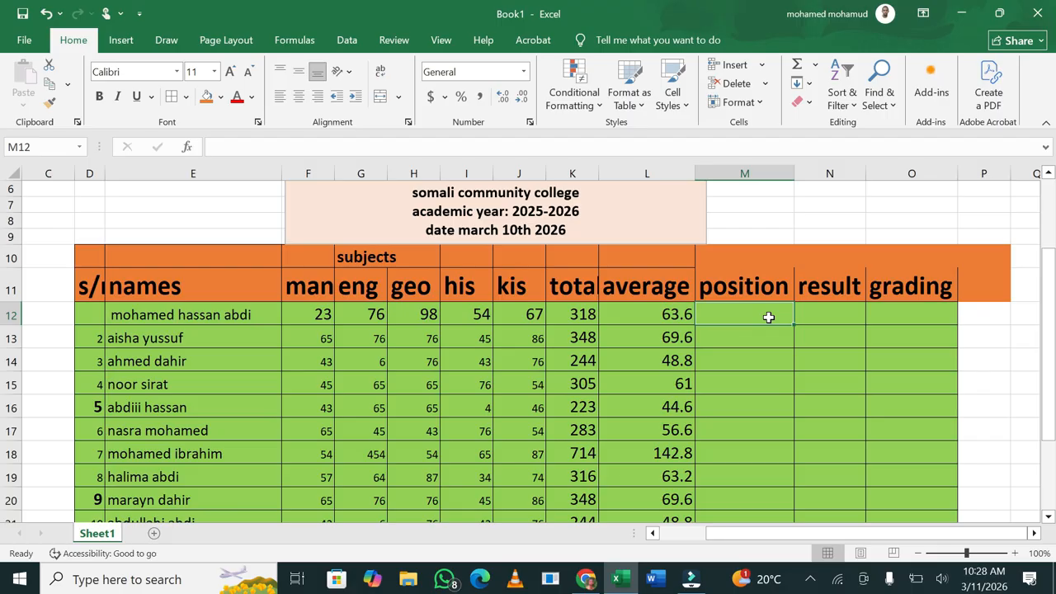
type("=")
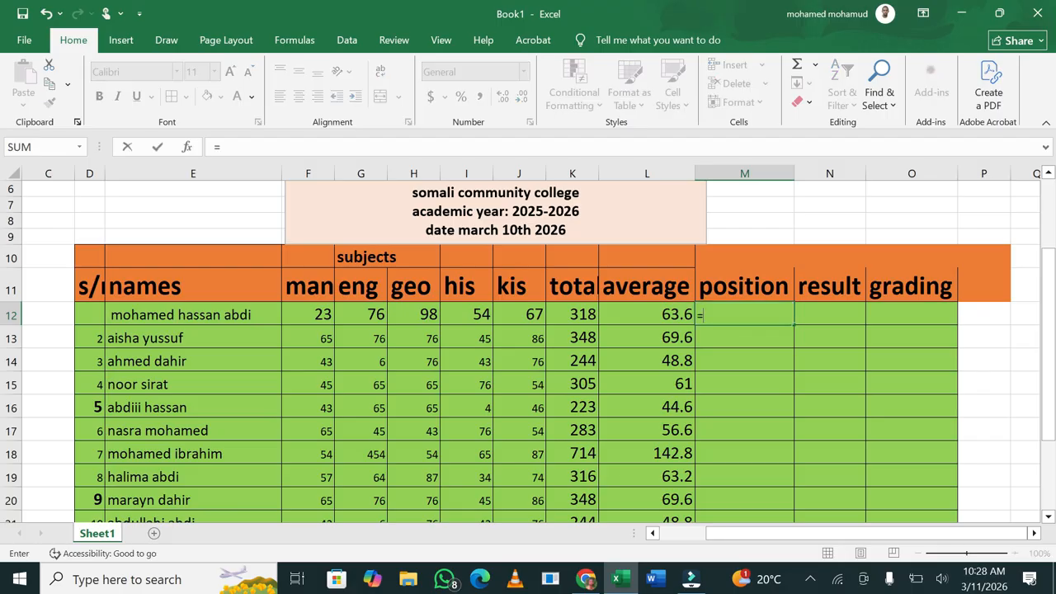
type("rank")
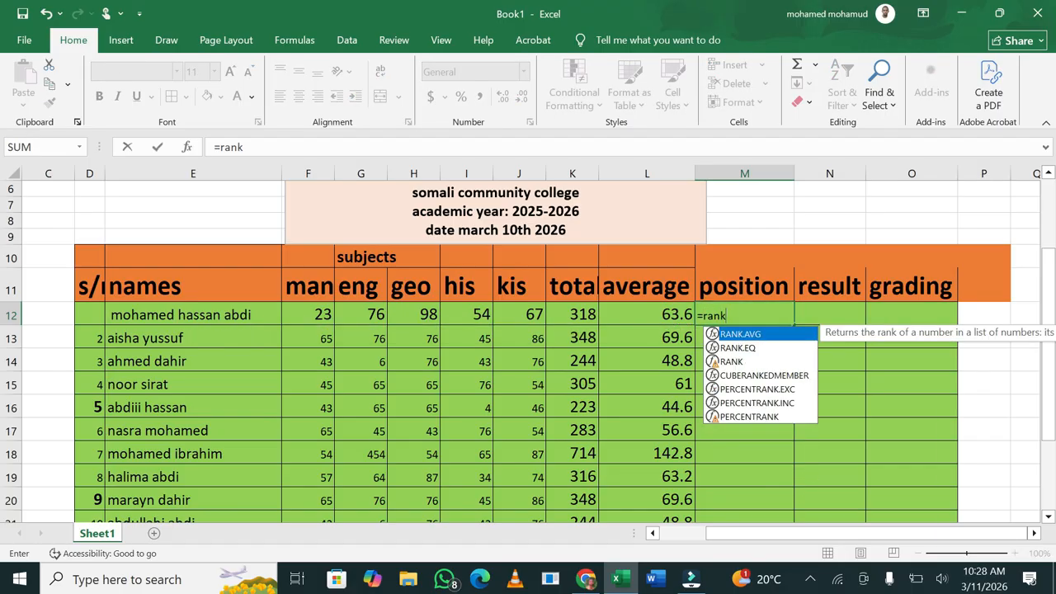
double_click(730, 362)
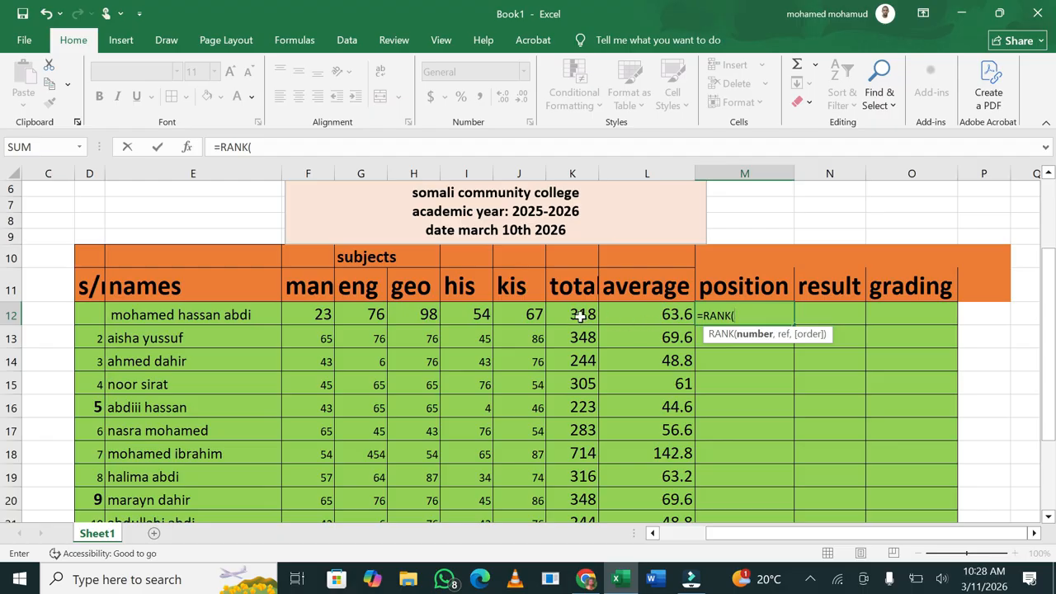
left_click(581, 316)
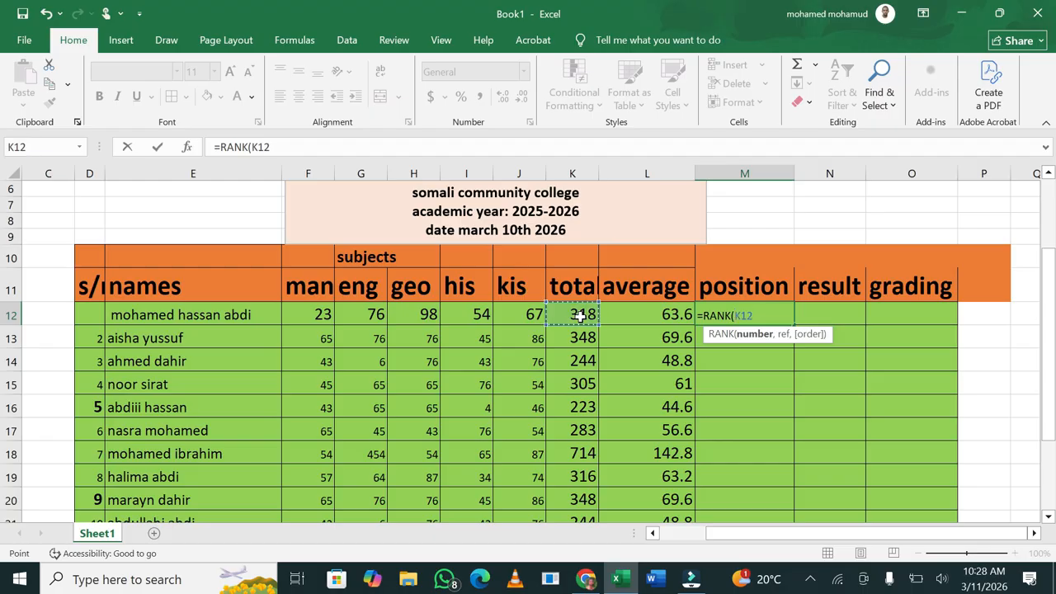
type(",")
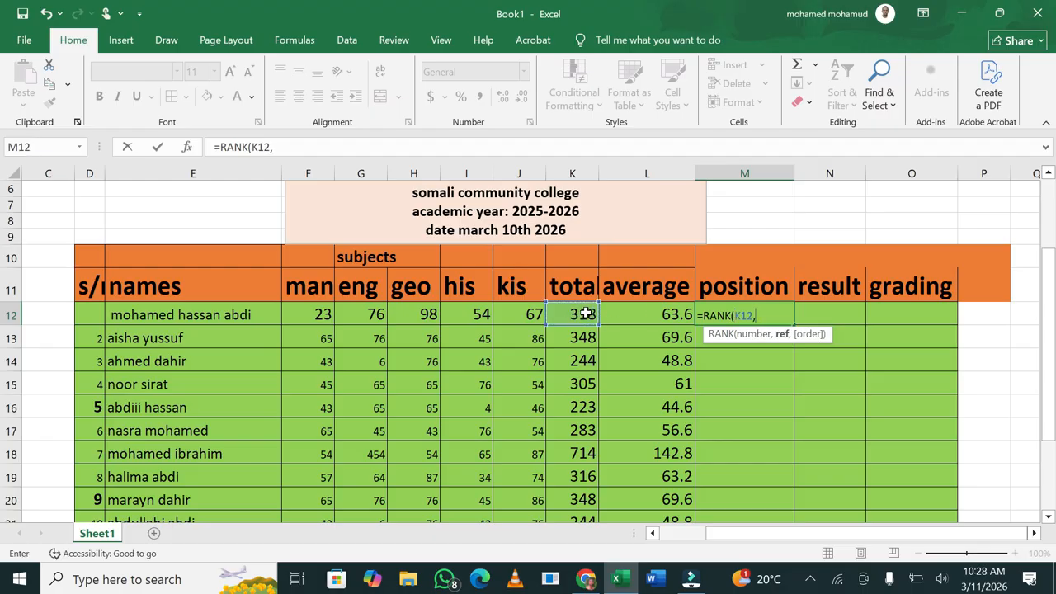
left_click_drag(581, 317, 575, 469)
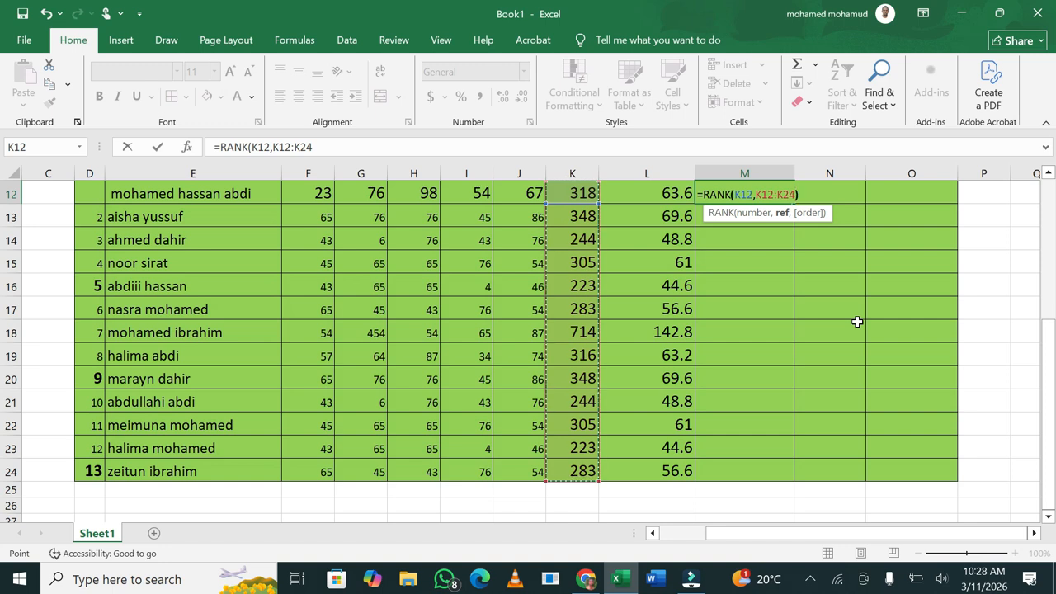
type(")")
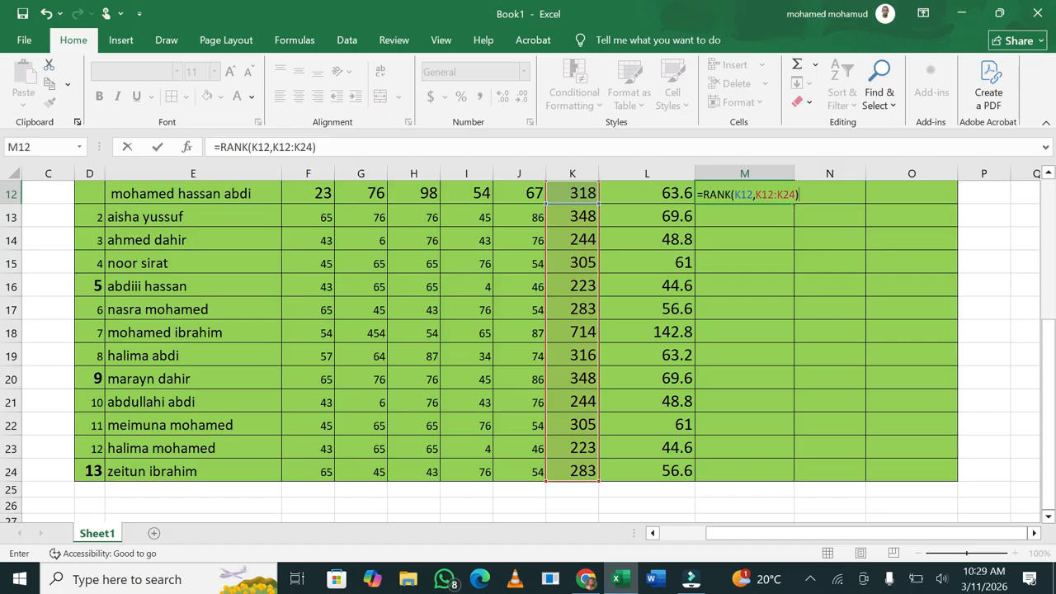
left_click_drag(791, 195, 755, 194)
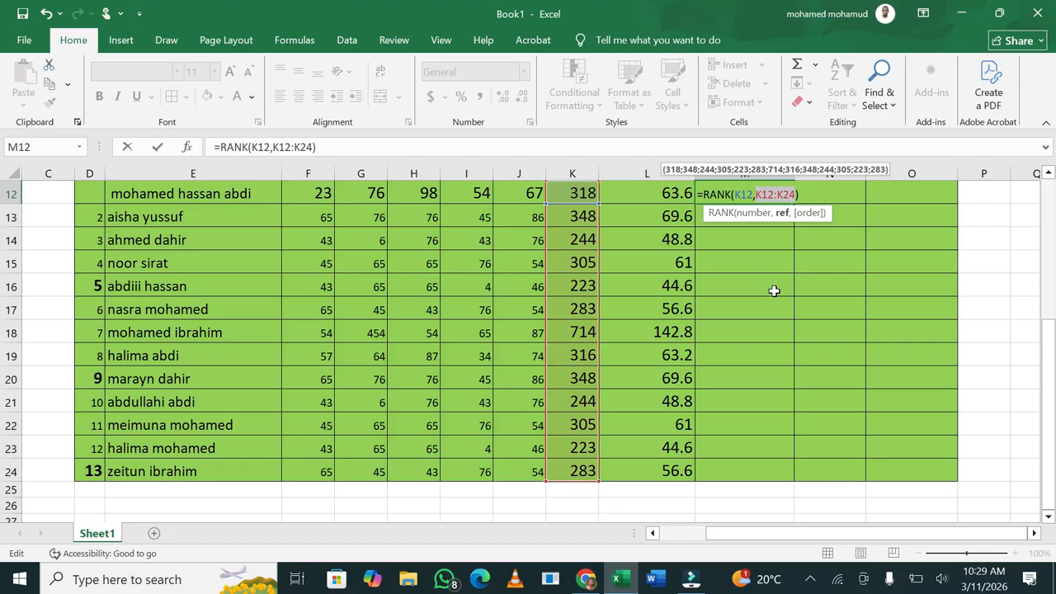
key("F4")
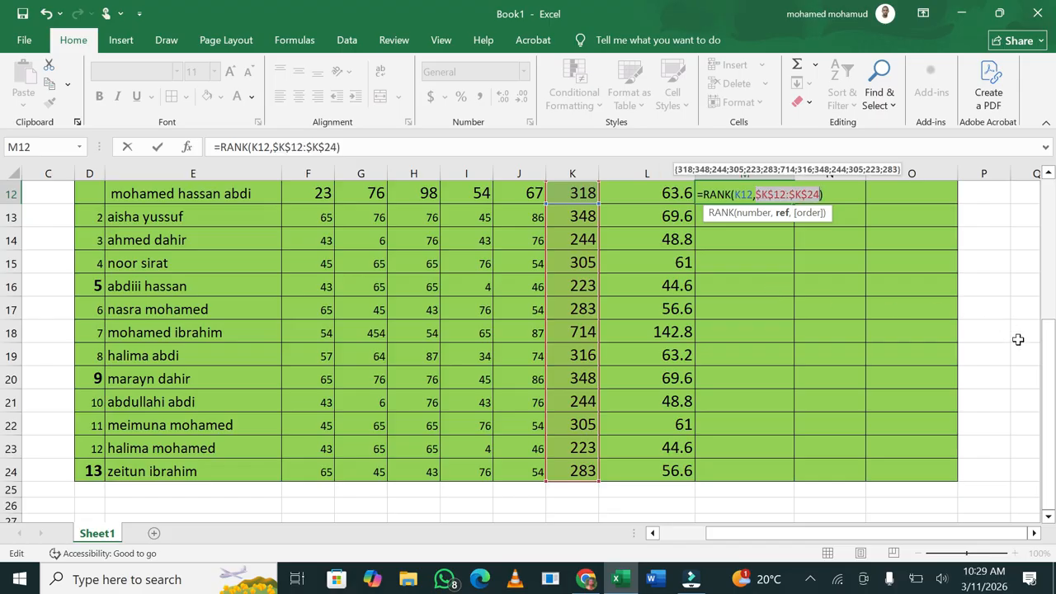
left_click_drag(1050, 355, 1053, 297)
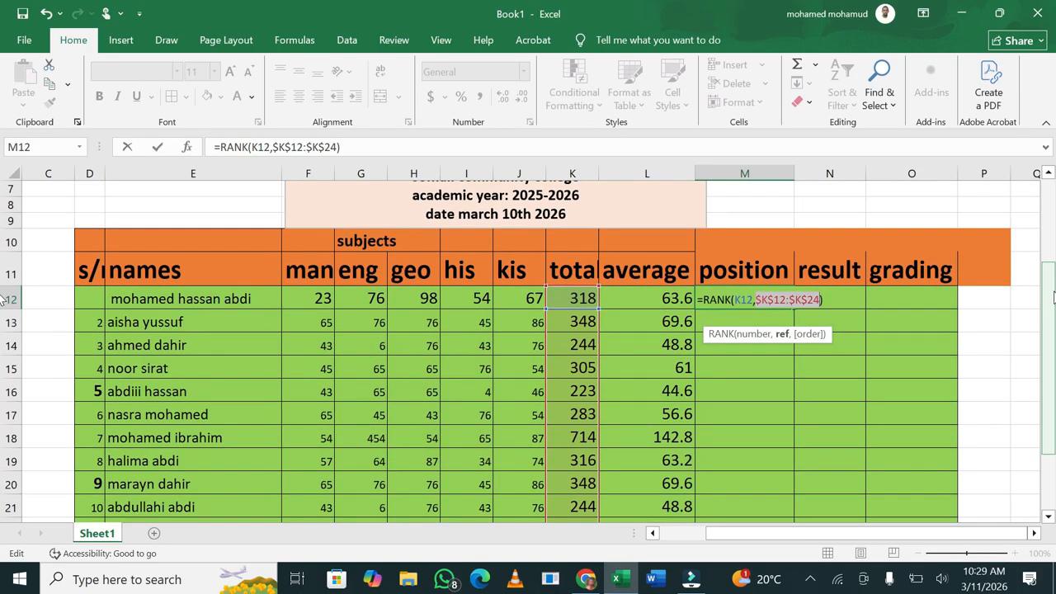
key("Return")
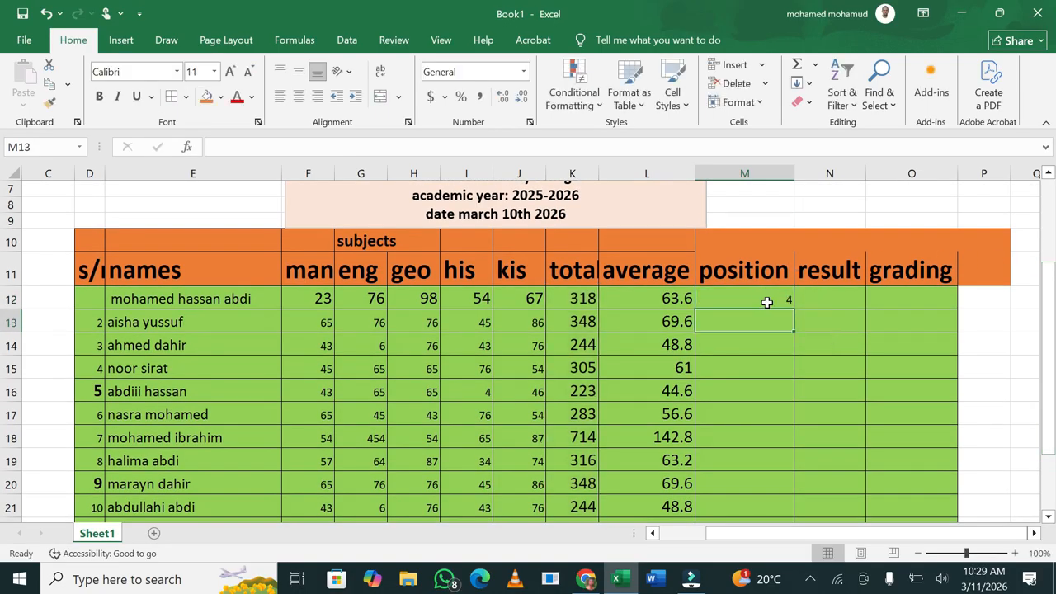
Copy M12's RANK formula down to M24, then check M18 and select the wrong 454 in G18
left_click(772, 300)
left_click_drag(794, 307, 759, 483)
left_click_drag(1050, 392, 1048, 363)
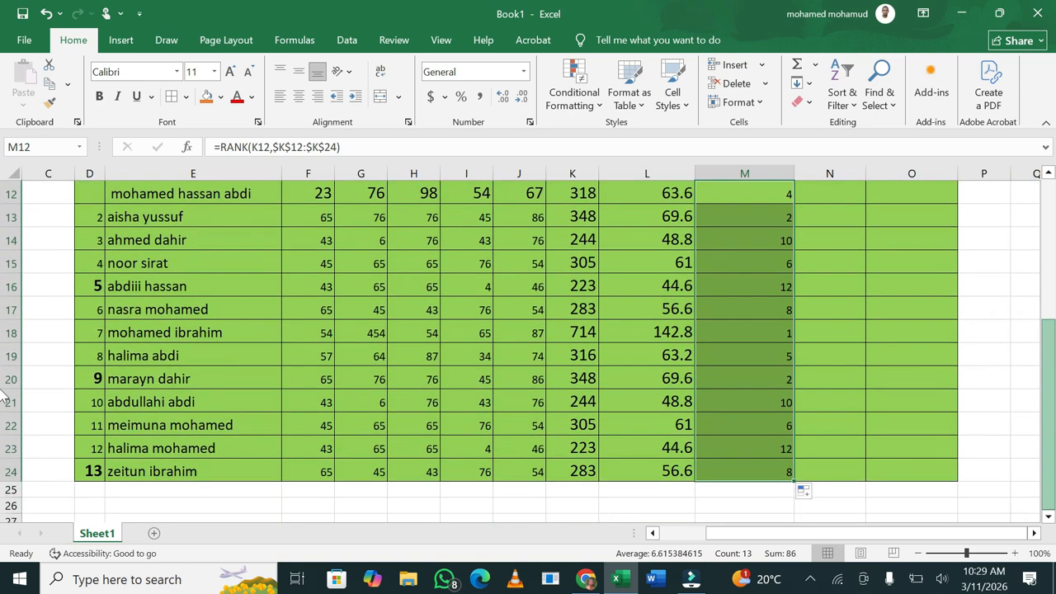
left_click(741, 328)
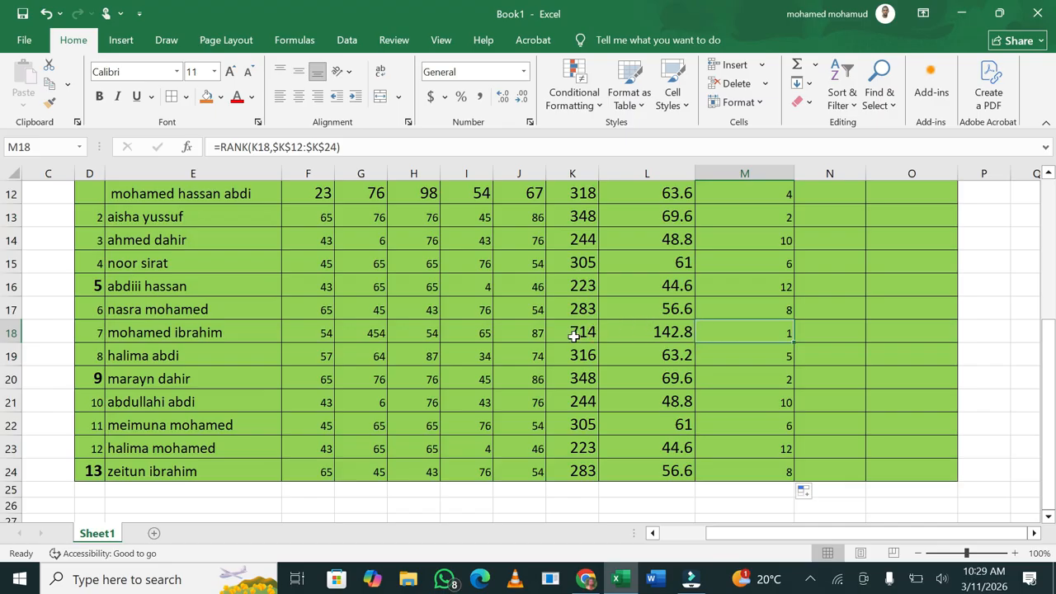
left_click(376, 334)
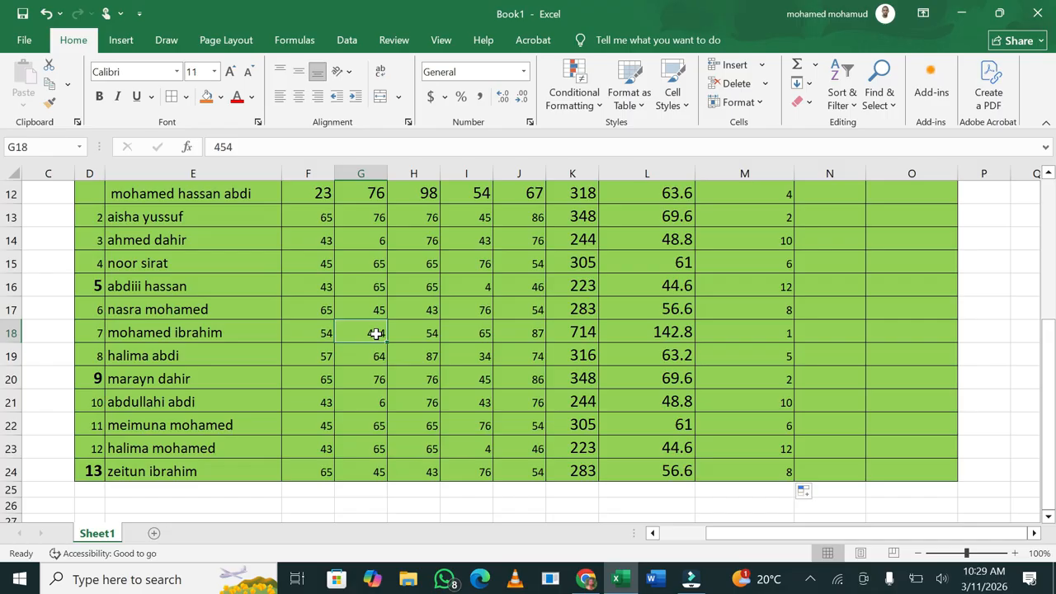
Replace G18's eng mark 454 with 34 and check the recalculated average formula in L20
type("34")
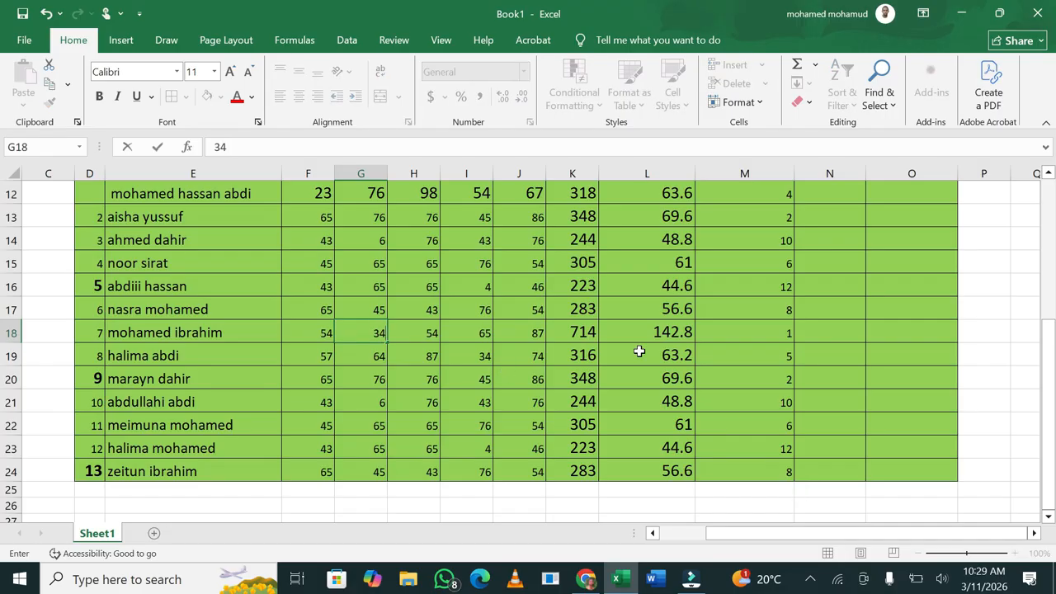
left_click(753, 381)
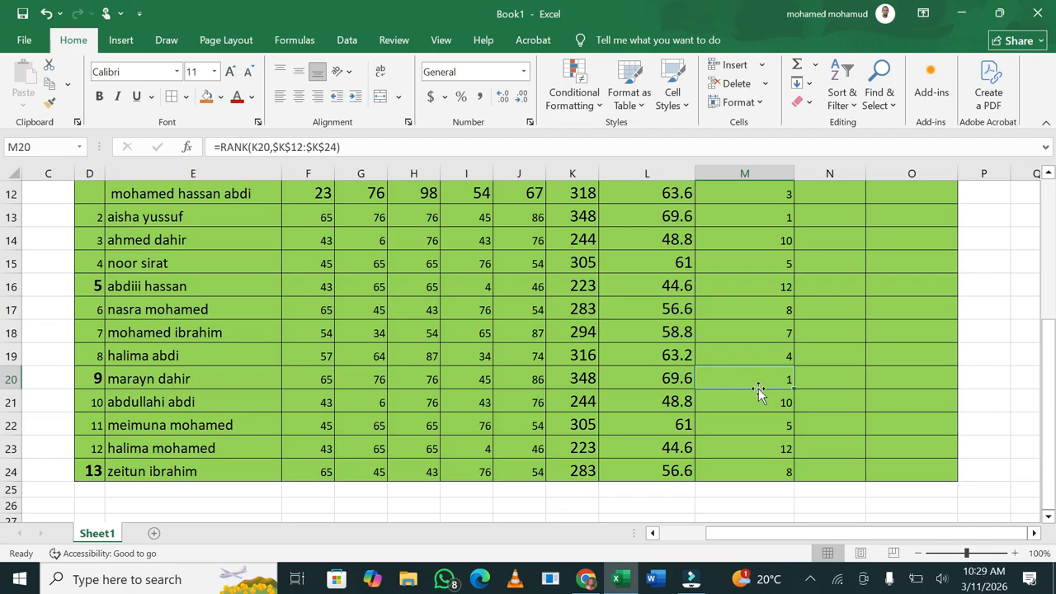
left_click(676, 386)
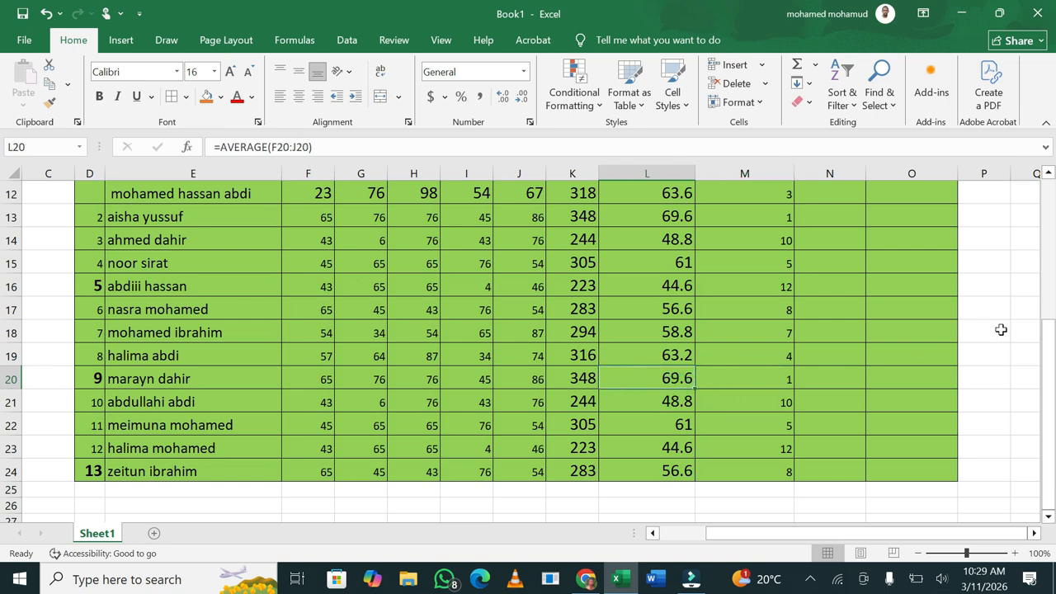
left_click_drag(1053, 344, 1053, 345)
scroll(826, 348, "up", 1)
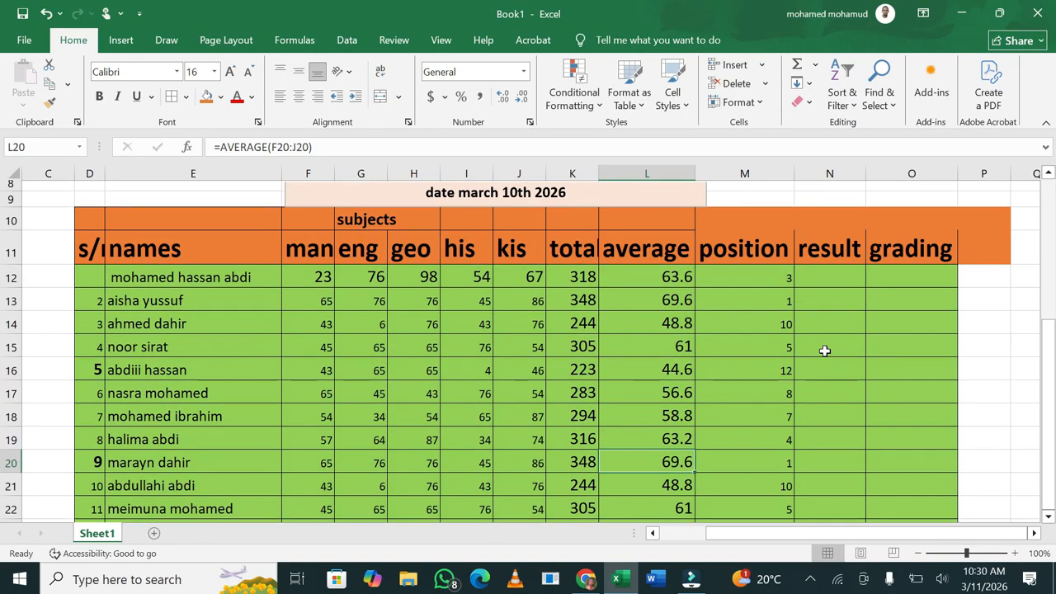
scroll(825, 350, "down", 1)
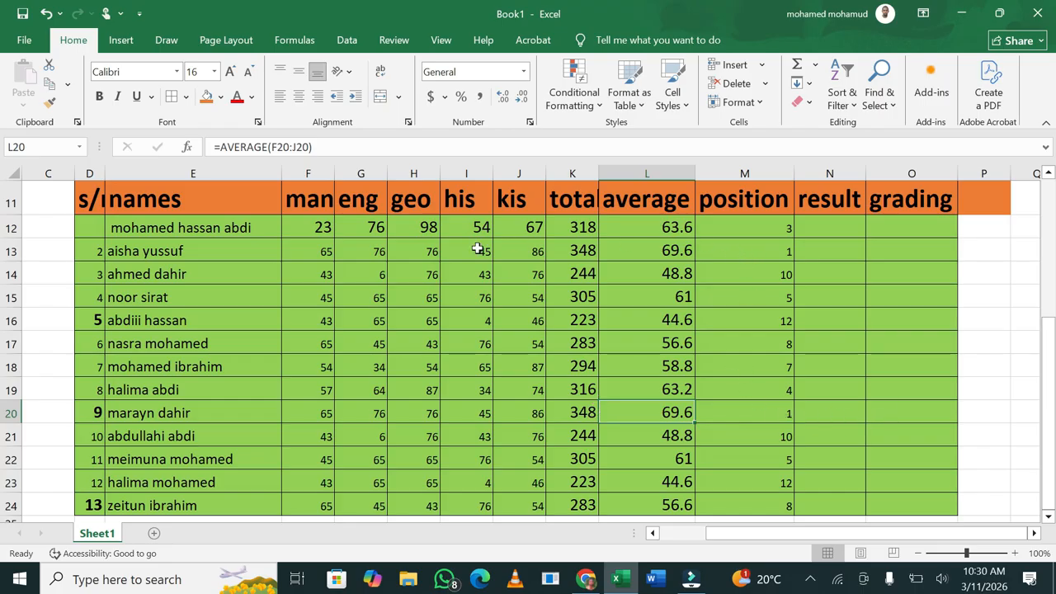
Review the second student's marks and the total formulas in rows 13 and 20
left_click(208, 249)
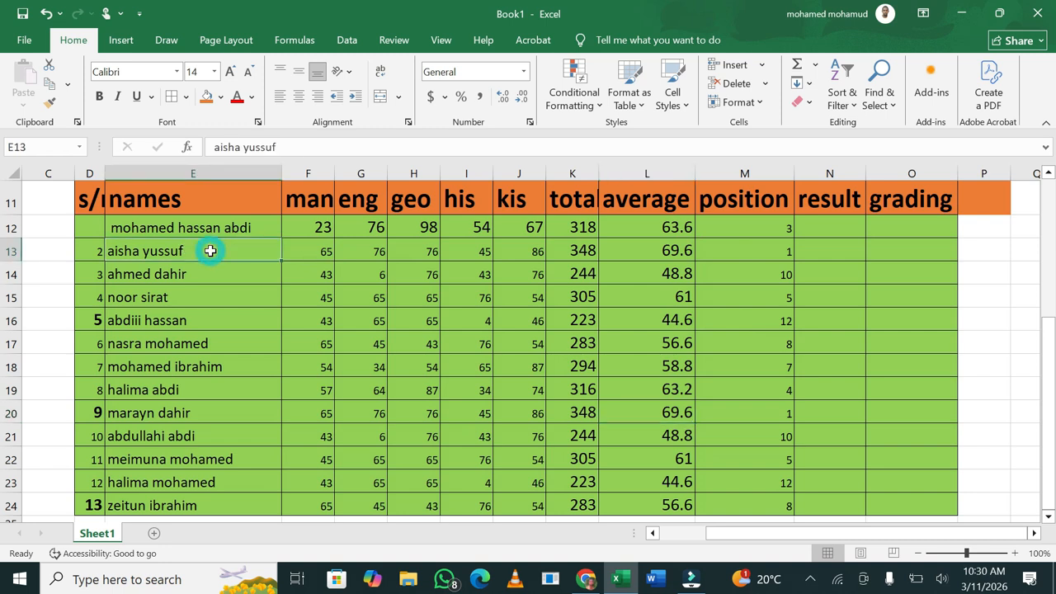
left_click_drag(141, 247, 776, 245)
left_click_drag(755, 411, 322, 408)
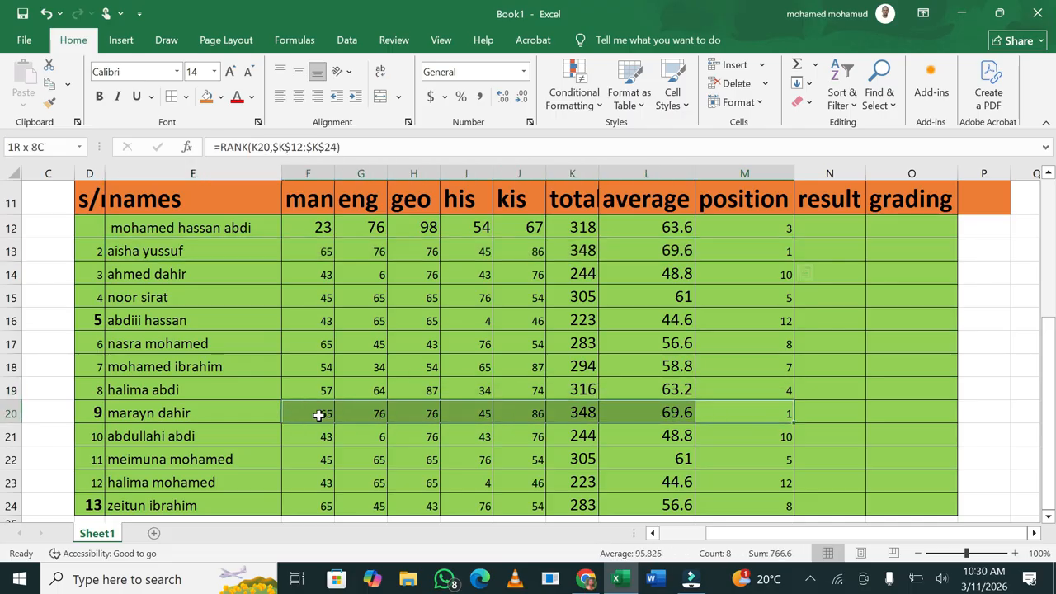
left_click(577, 406)
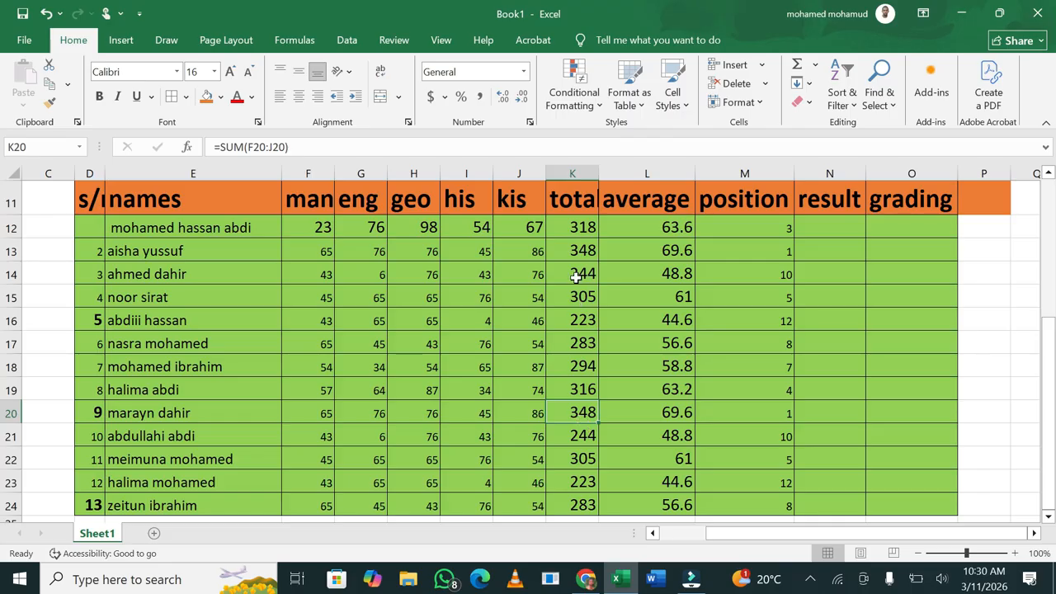
left_click(584, 249)
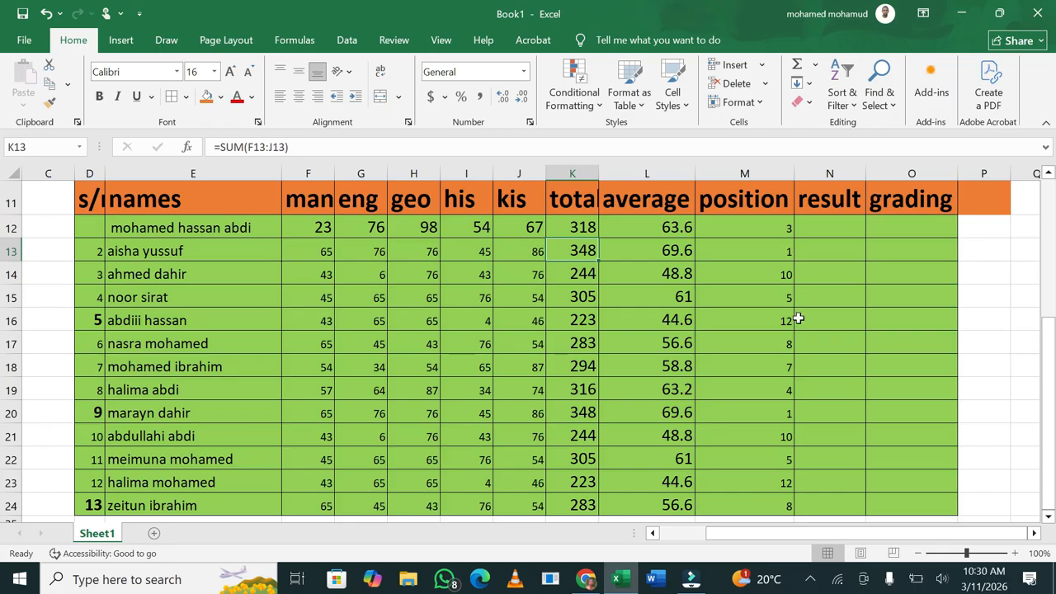
left_click_drag(1052, 339, 1054, 405)
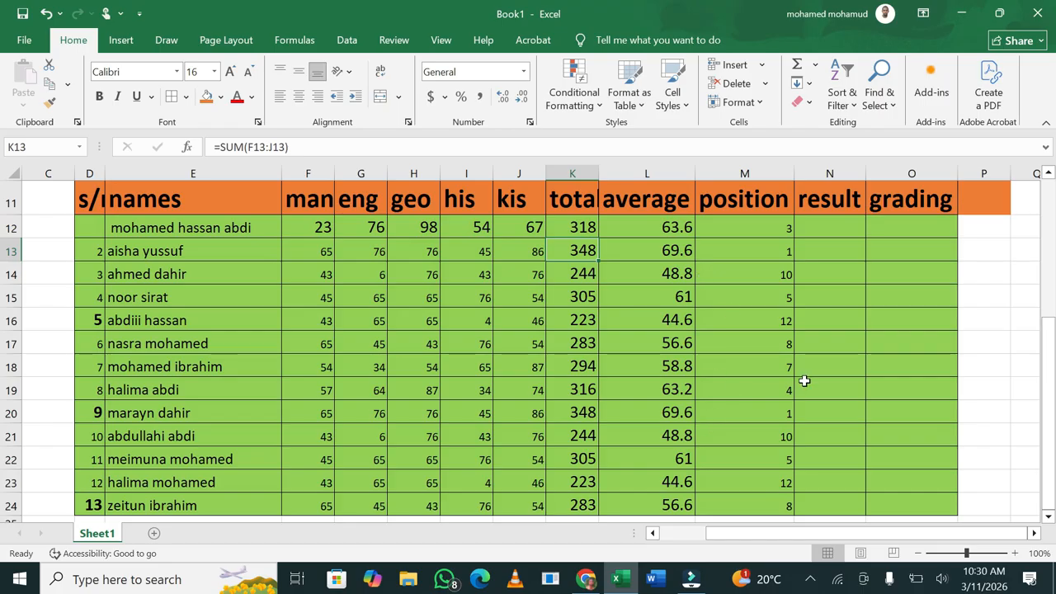
Change the second student's kis mark in J13 from 86 to 78
left_click(537, 255)
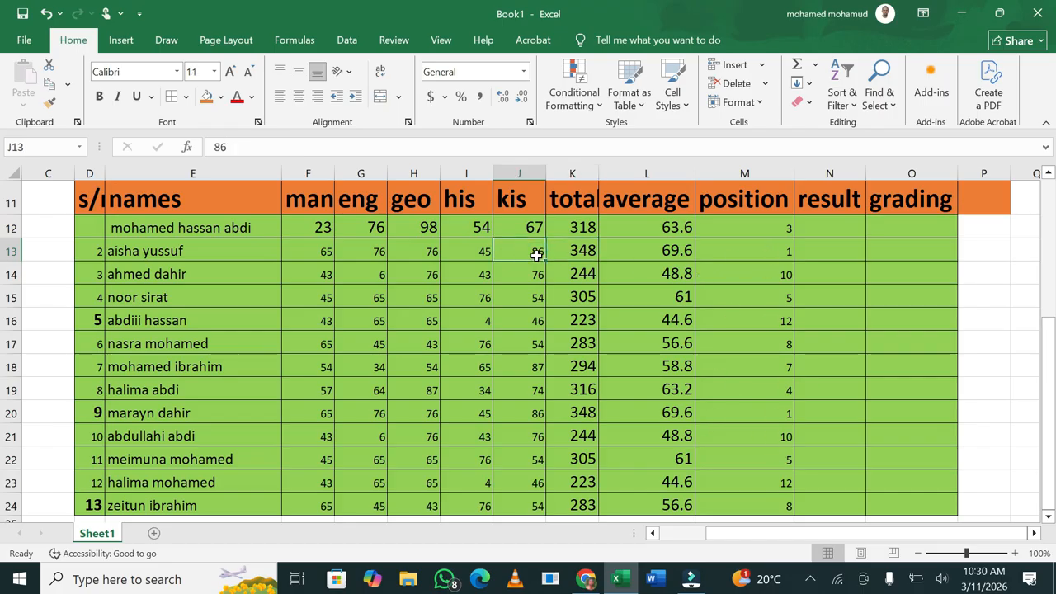
type("78")
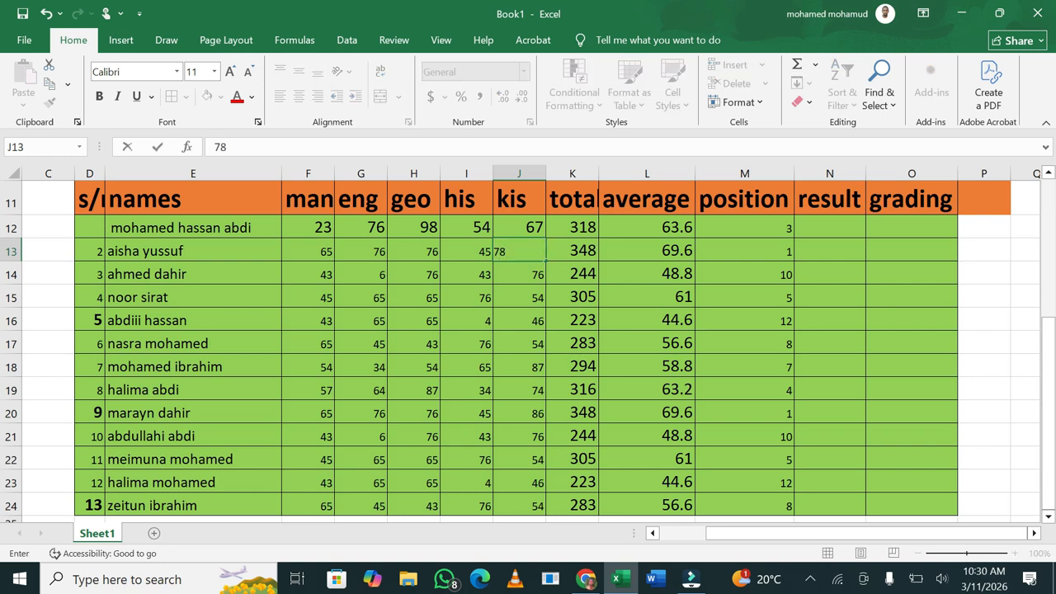
left_click(779, 383)
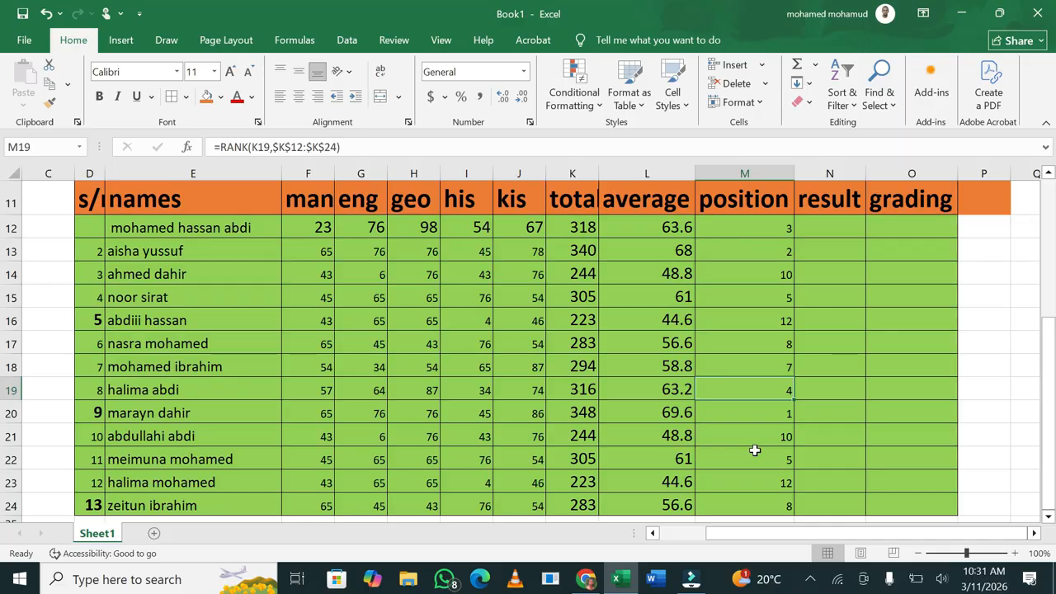
left_click(827, 231)
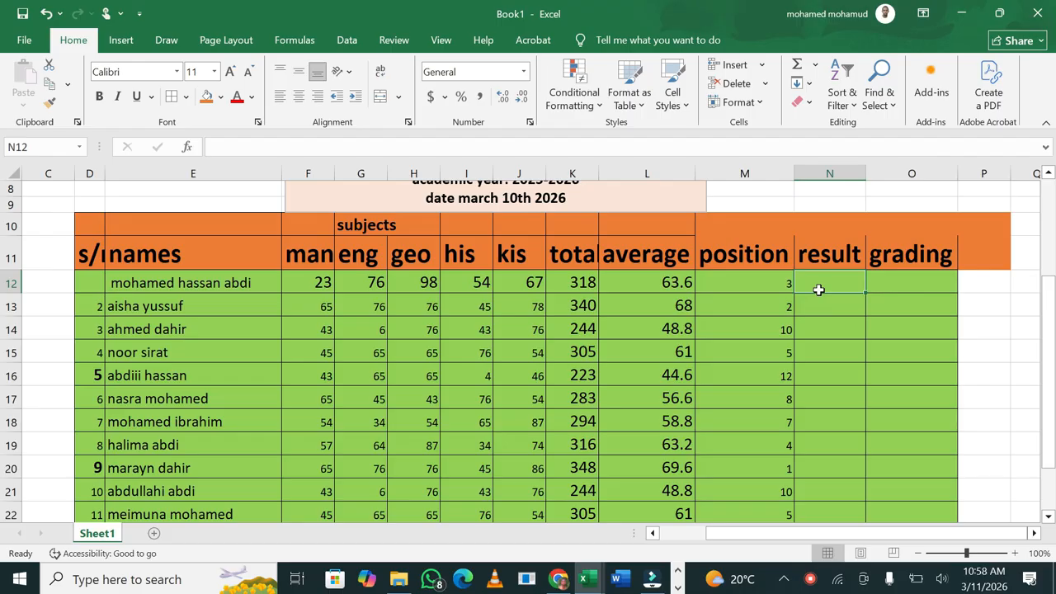
Enter =IF(K12>=250,"PASS","FAIL") in N12 so the first student shows PASS
type("=if")
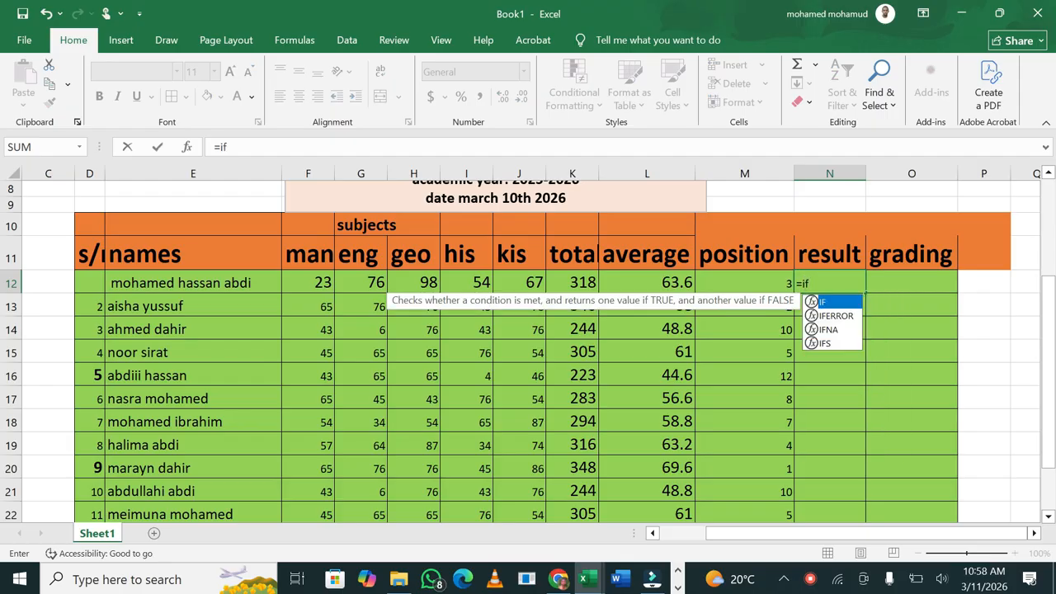
double_click(823, 303)
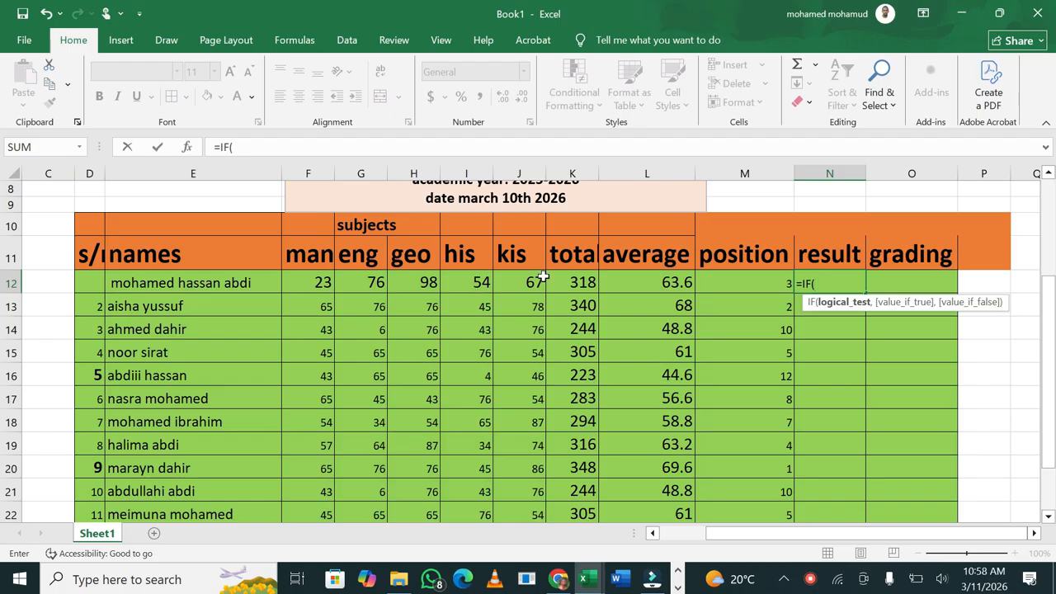
left_click(589, 282)
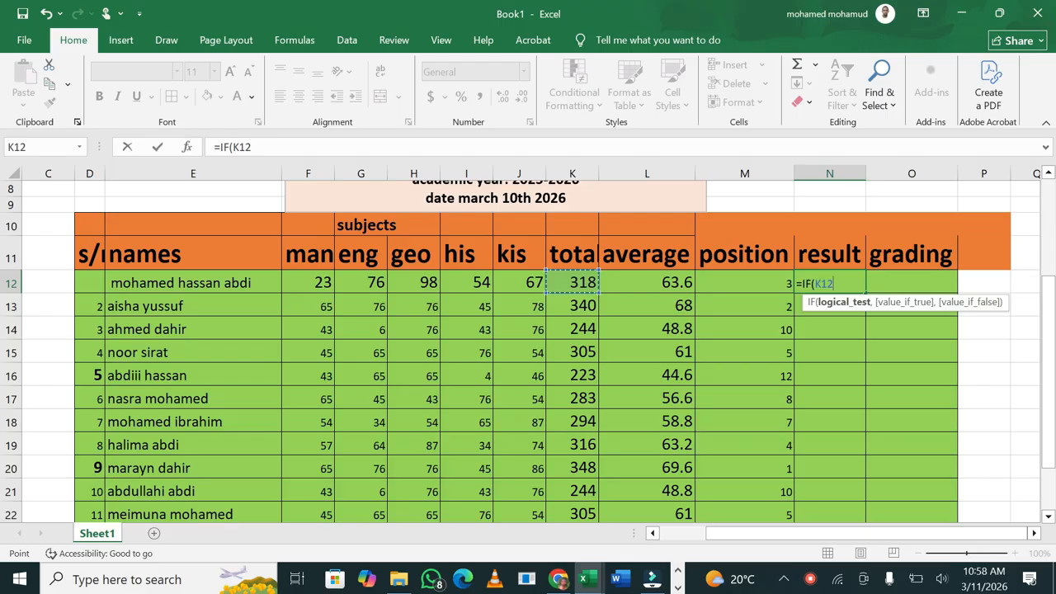
type(">=")
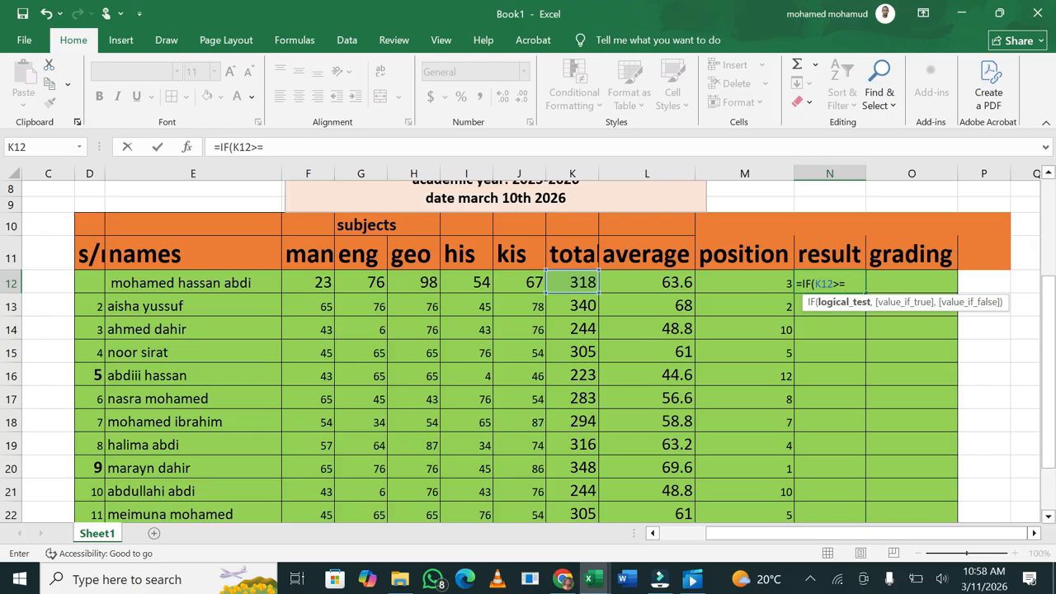
type("250,")
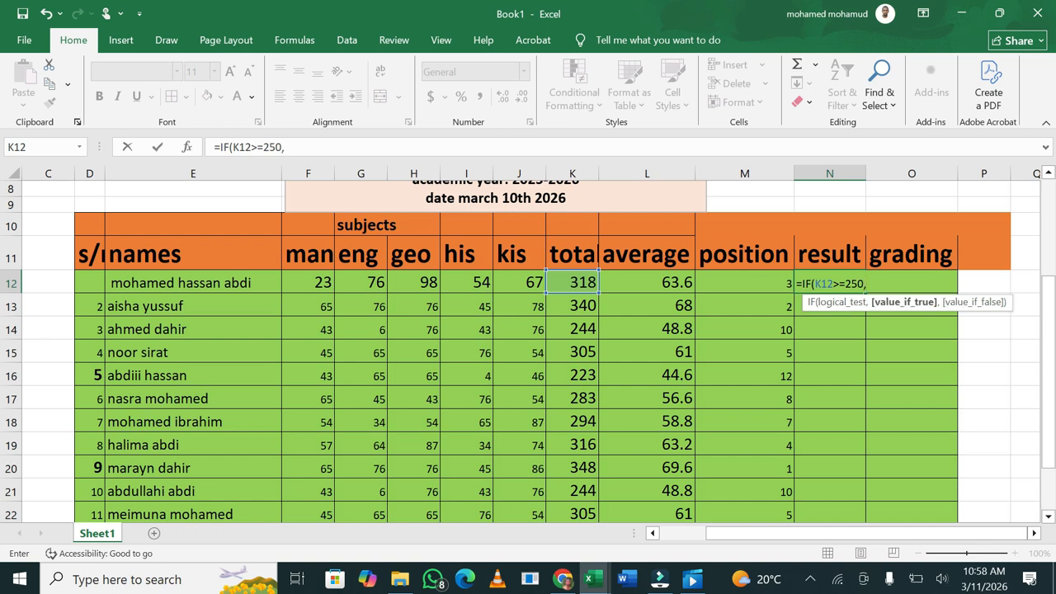
type("\"PASS\",")
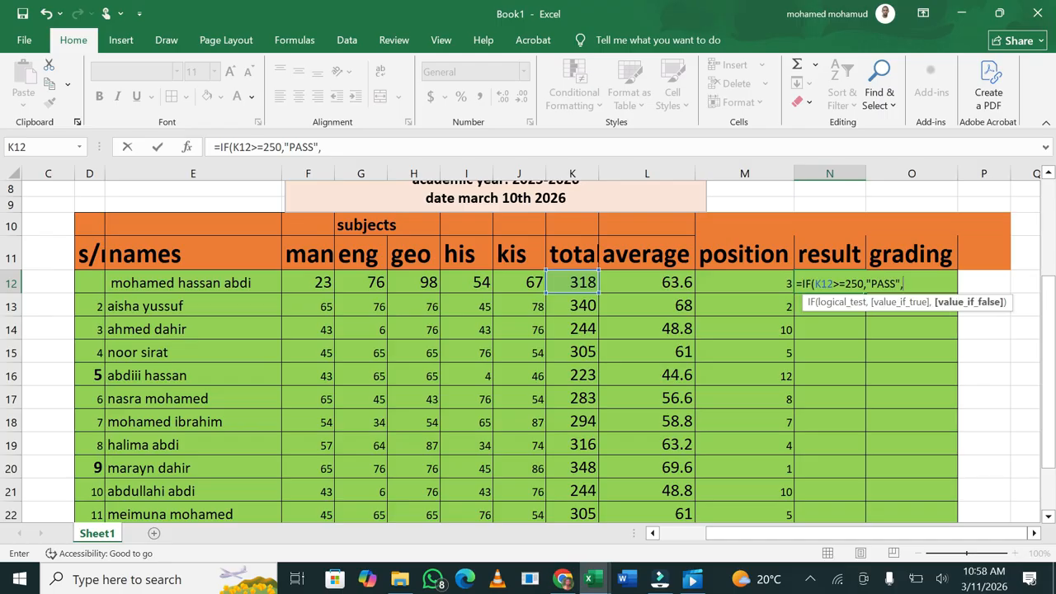
type("\"FAIL\")")
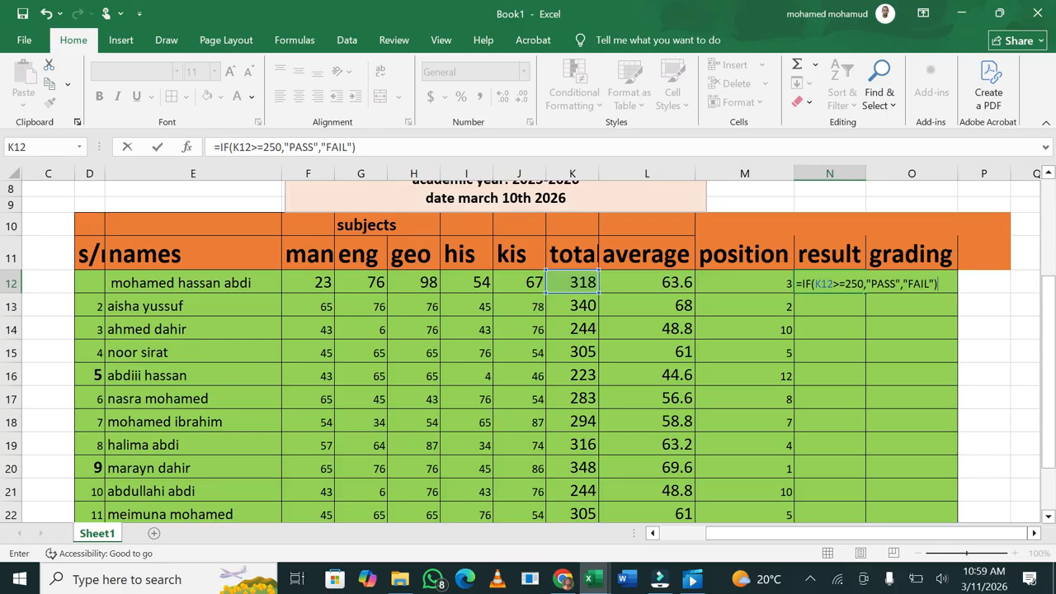
key("Return")
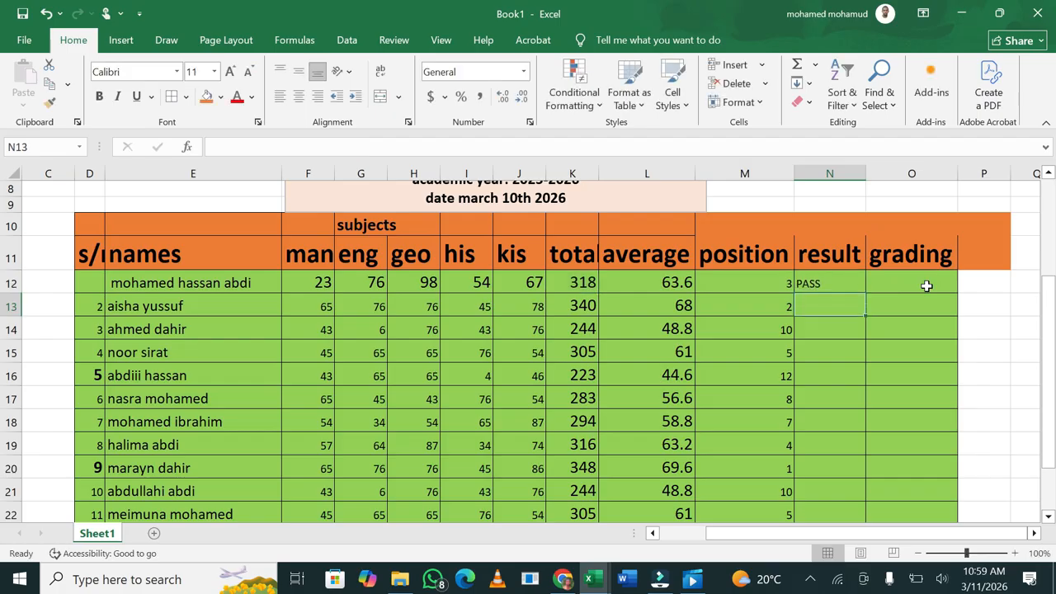
Fill N12's PASS/FAIL formula down to N24, giving FAIL for totals 244 and 223
left_click(829, 281)
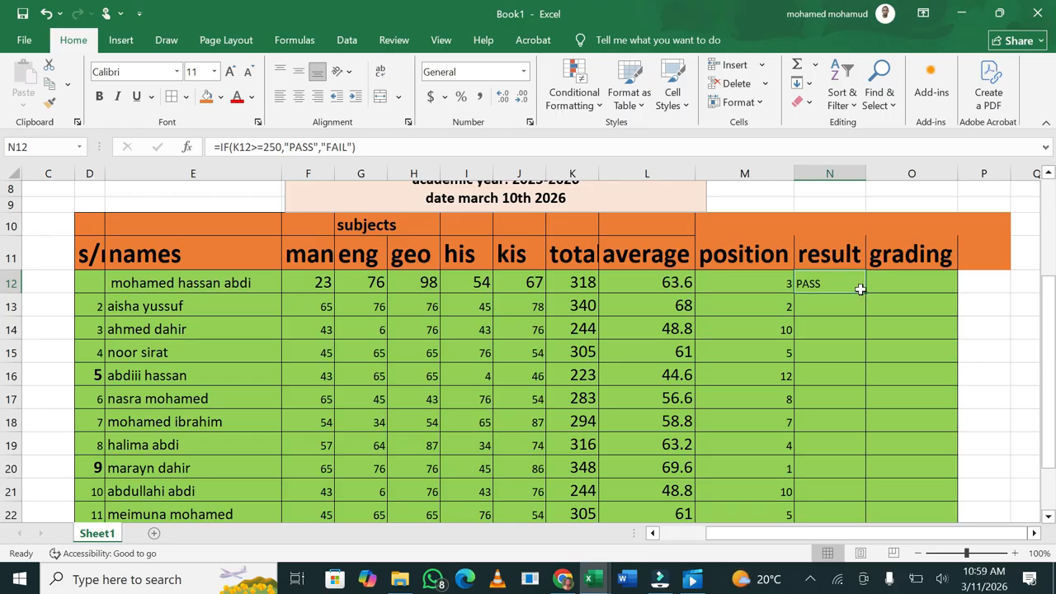
left_click_drag(864, 291, 844, 477)
left_click(867, 292)
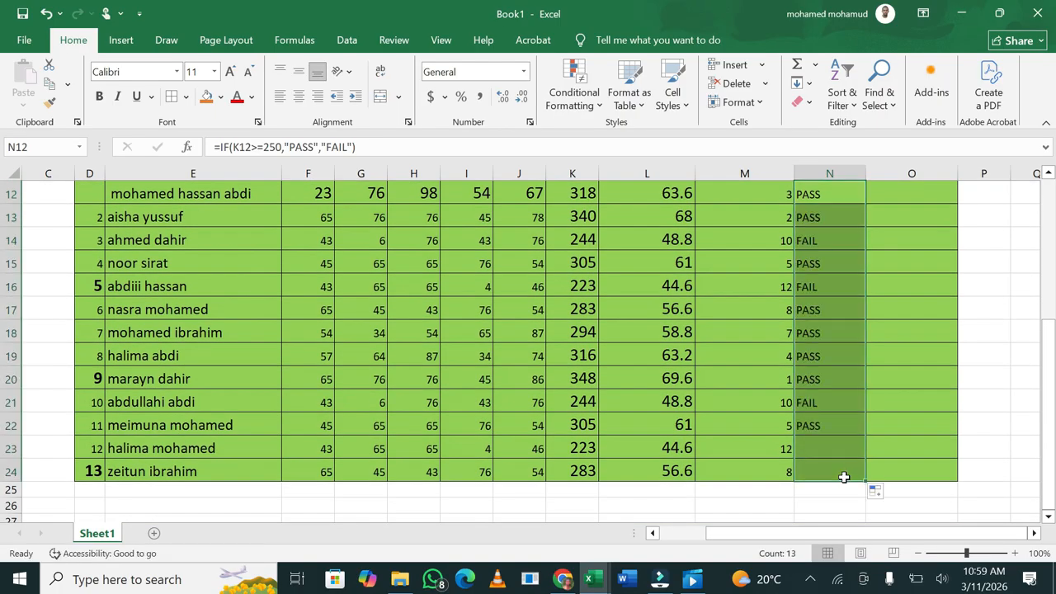
left_click(1018, 395)
left_click_drag(1052, 361, 1051, 324)
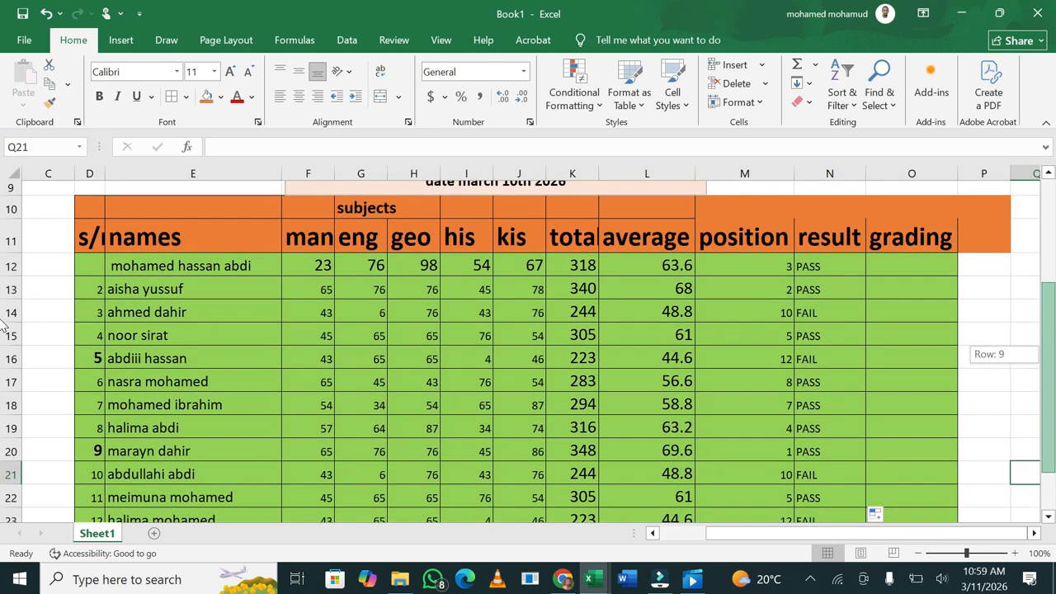
left_click_drag(3, 326, 3, 326)
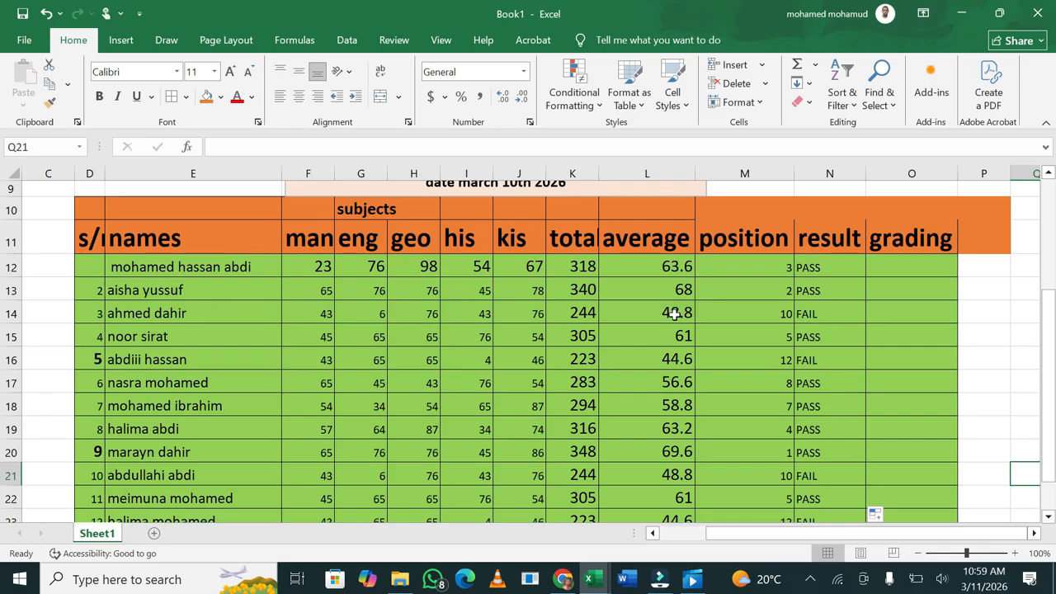
Check the third and fifth students' total formulas
left_click(583, 313)
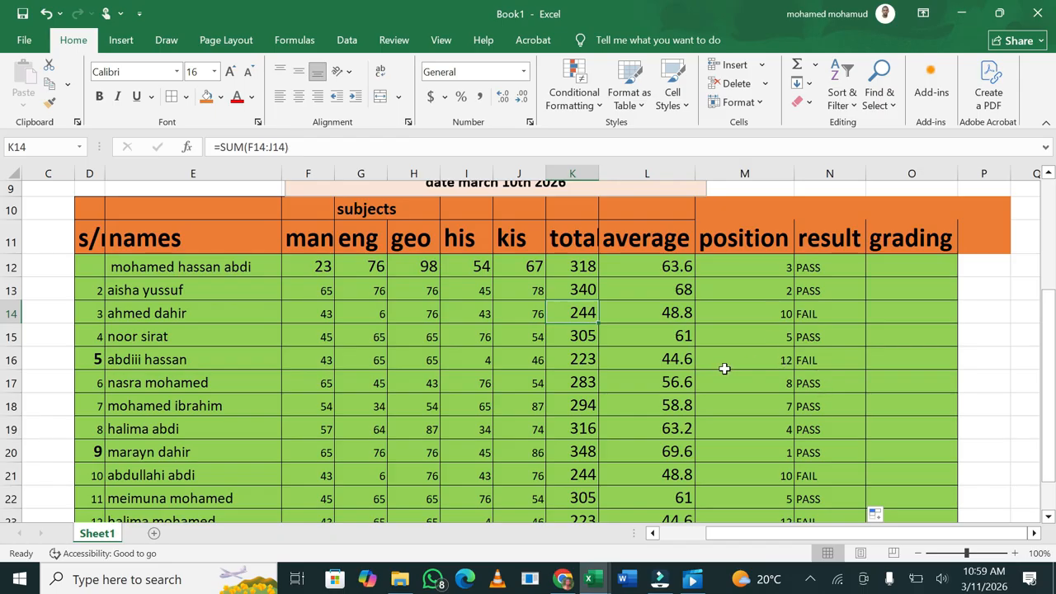
left_click(582, 360)
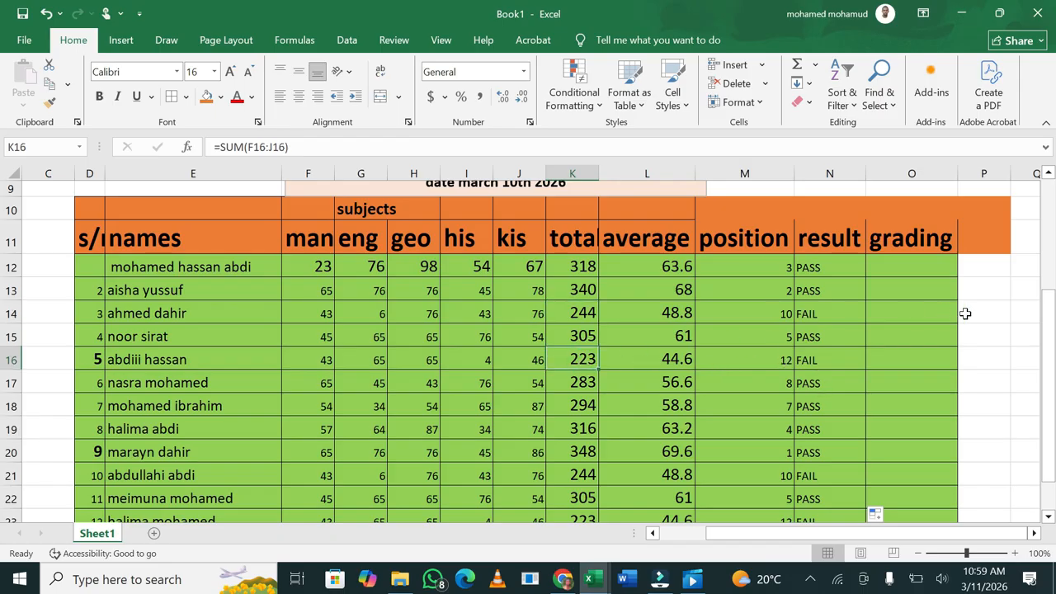
left_click(916, 270)
mouse_move(1053, 327)
left_mouse_down()
mouse_move(1053, 420)
mouse_move(1053, 343)
left_mouse_up()
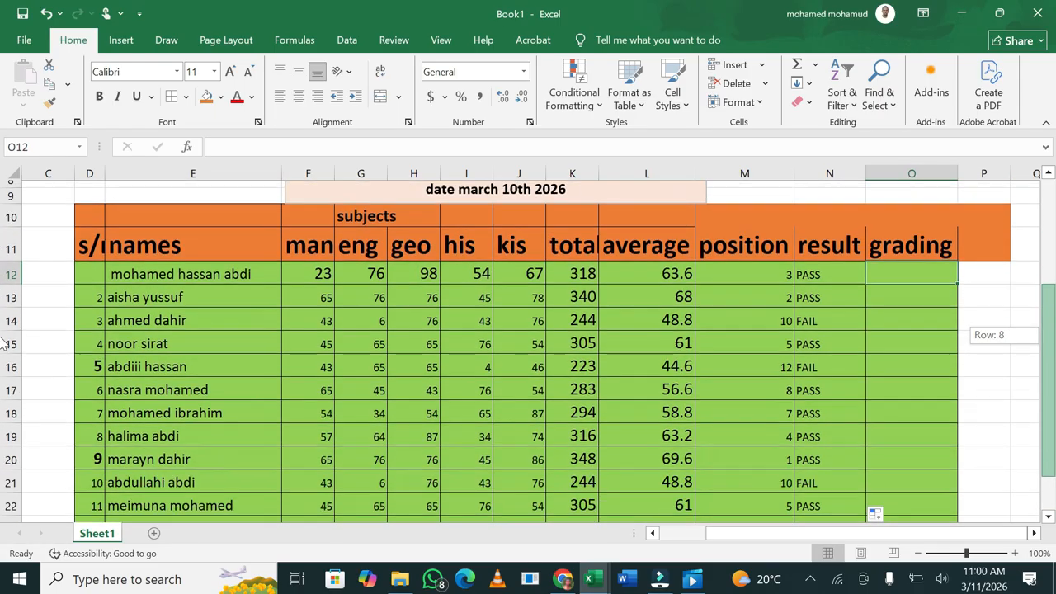
left_click_drag(4, 342, 1053, 372)
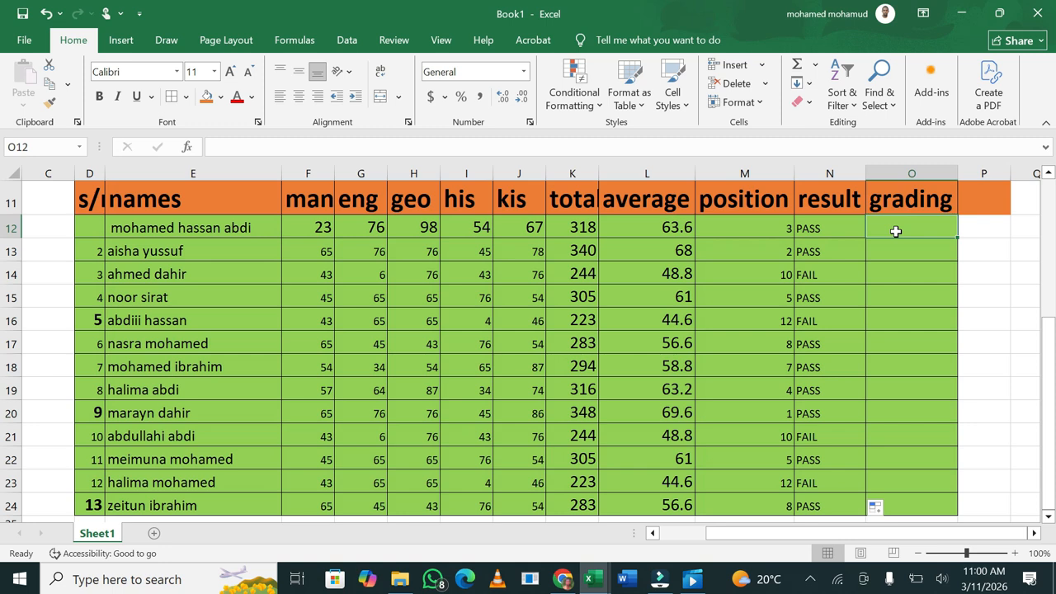
Begin O12's grading formula as =IF(L12>=90,"A", testing the average in L12
type("=")
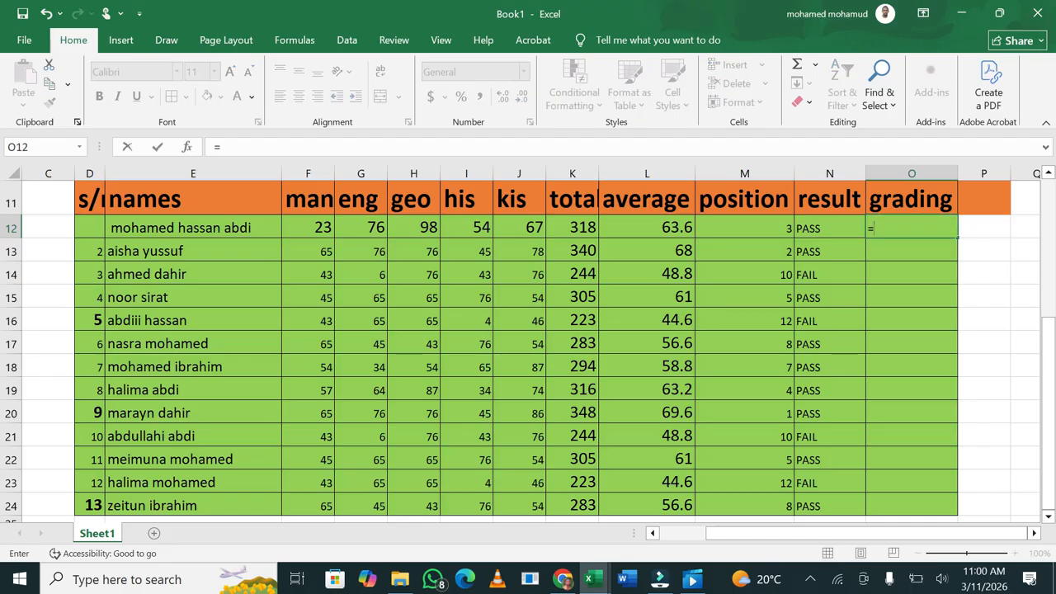
type("IF")
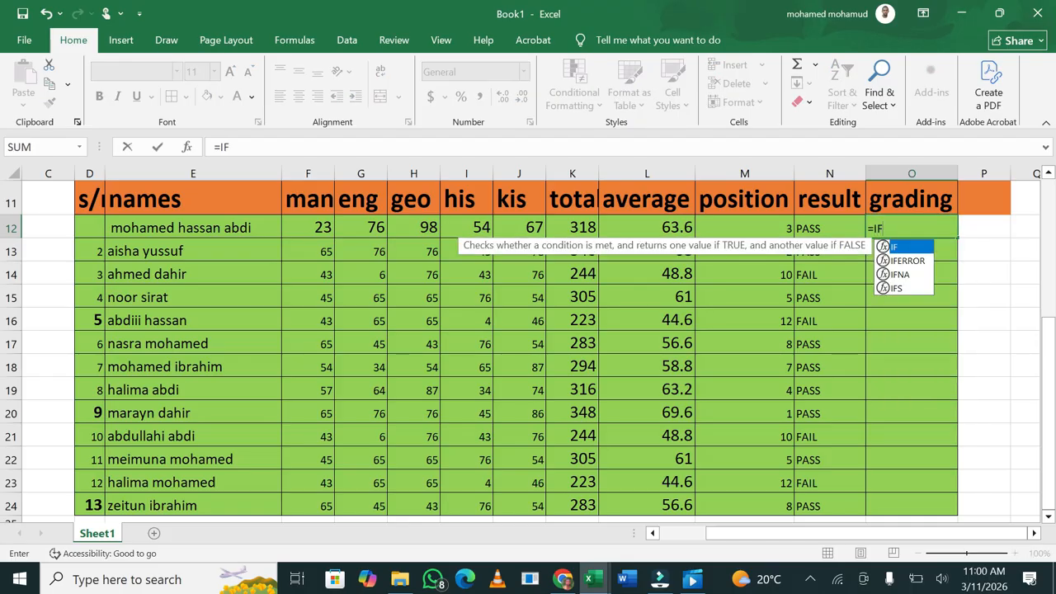
left_click(673, 229)
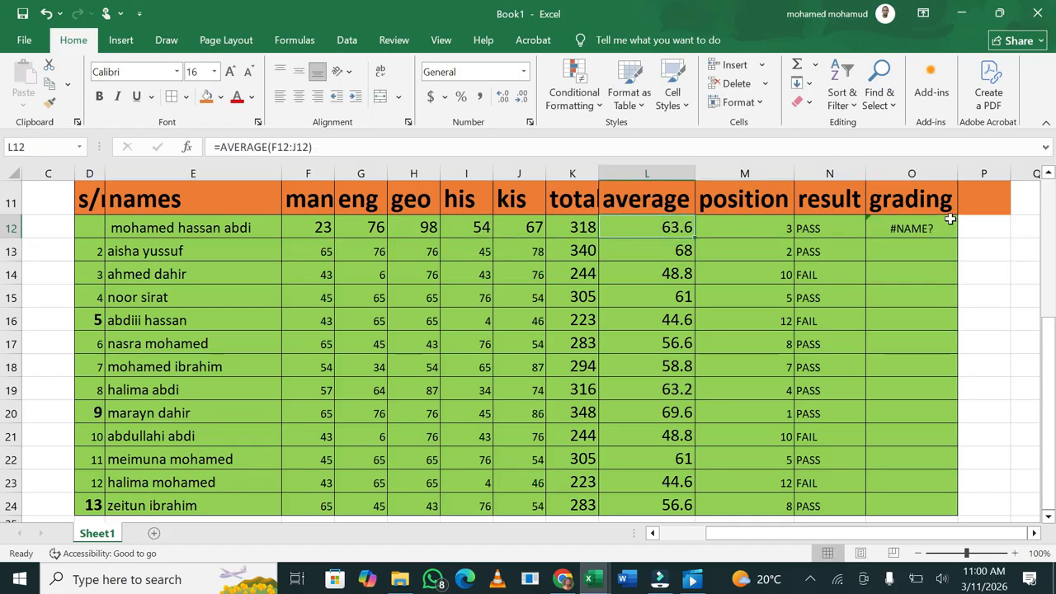
double_click(938, 229)
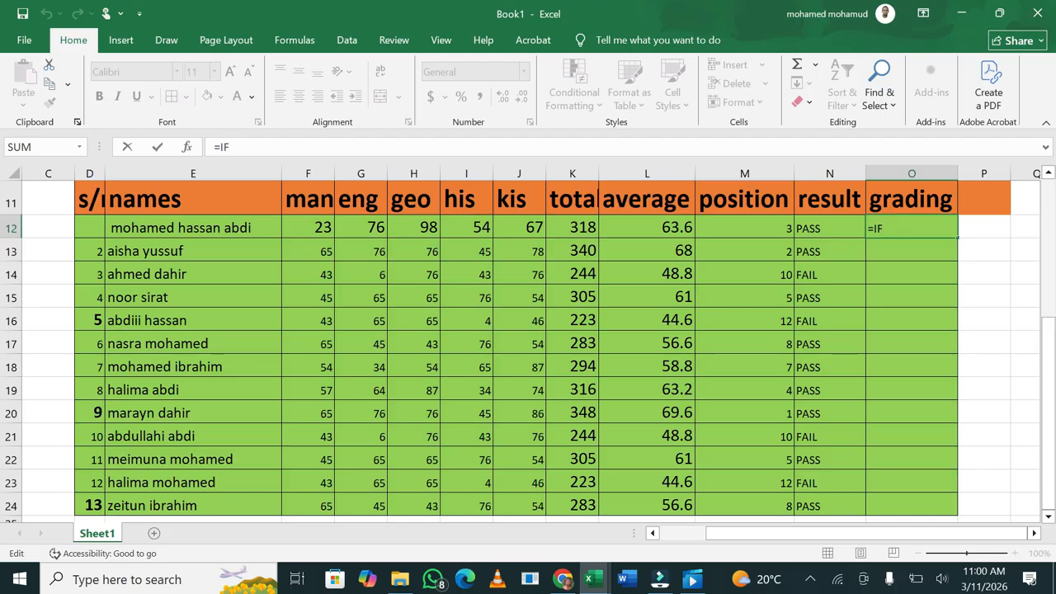
type("(")
left_click(684, 226)
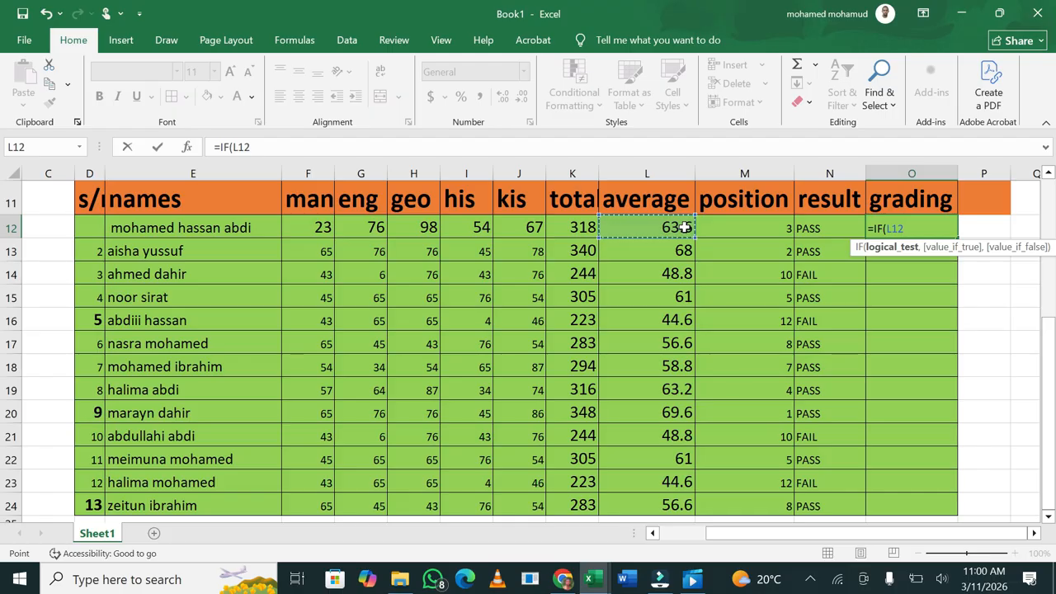
type(">")
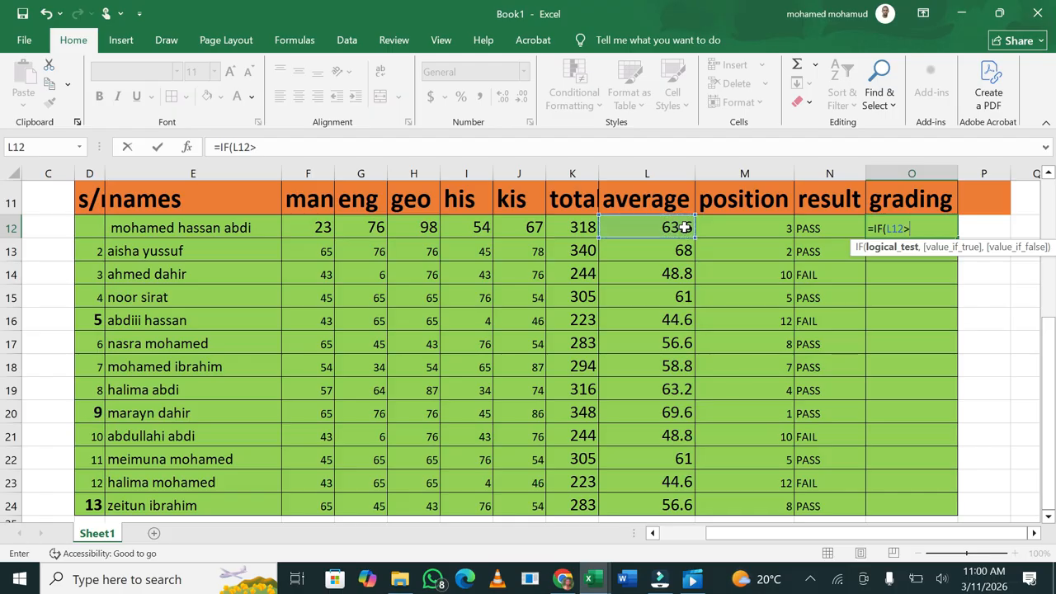
type("=")
type("90,")
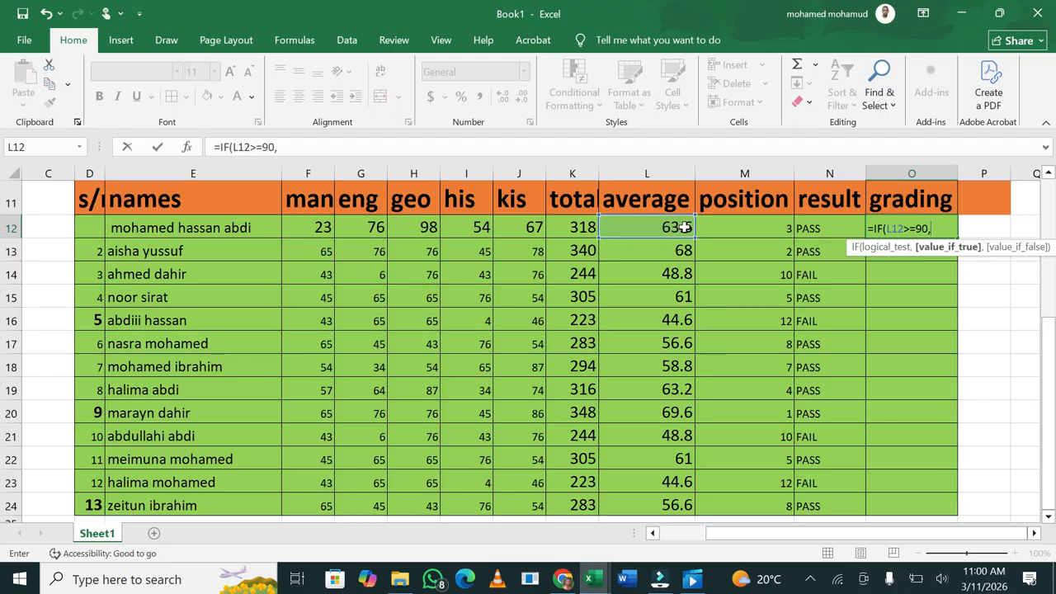
type("\"A\",")
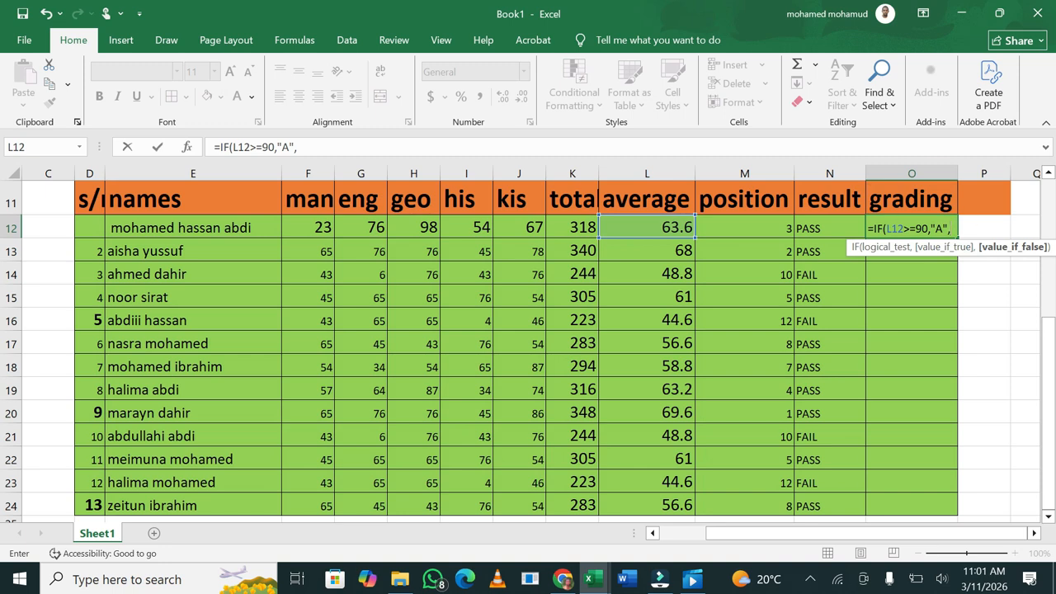
Nest further IF tests on L12 for grade B at 80 and grade C
type("IF(")
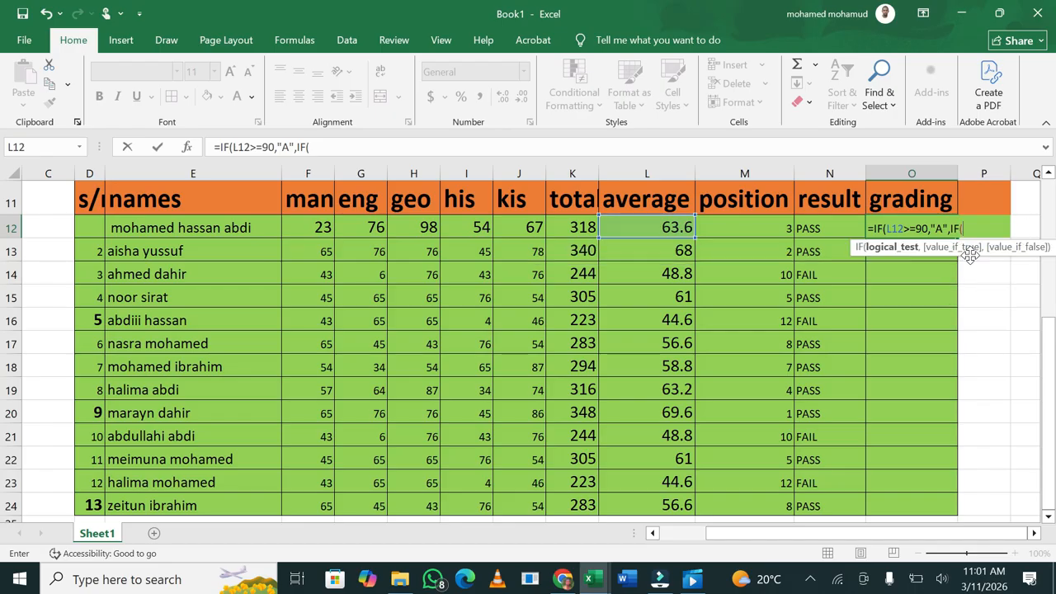
double_click(971, 257)
left_click(672, 228)
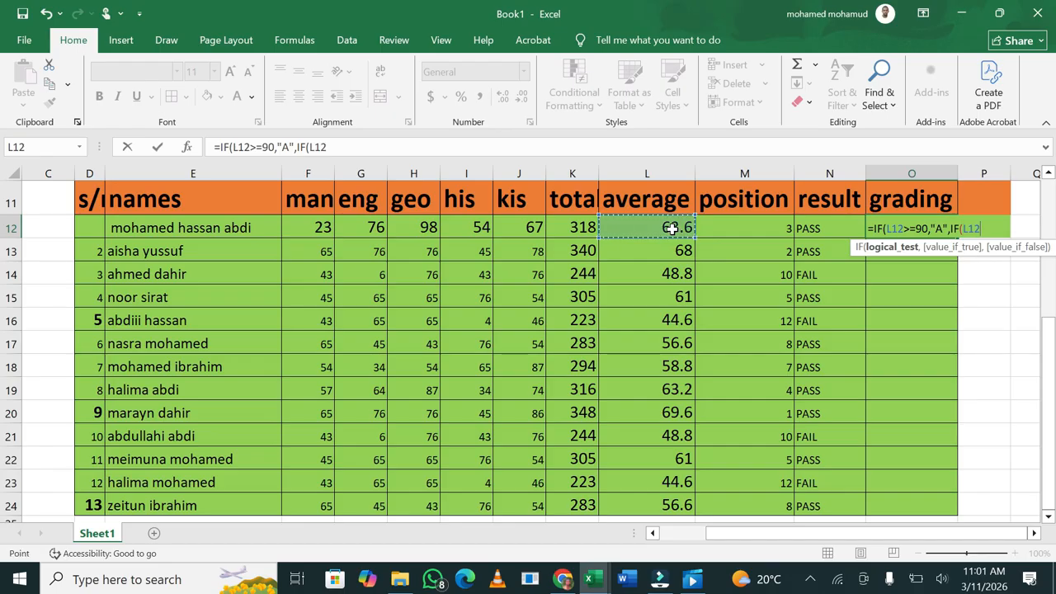
type(">=")
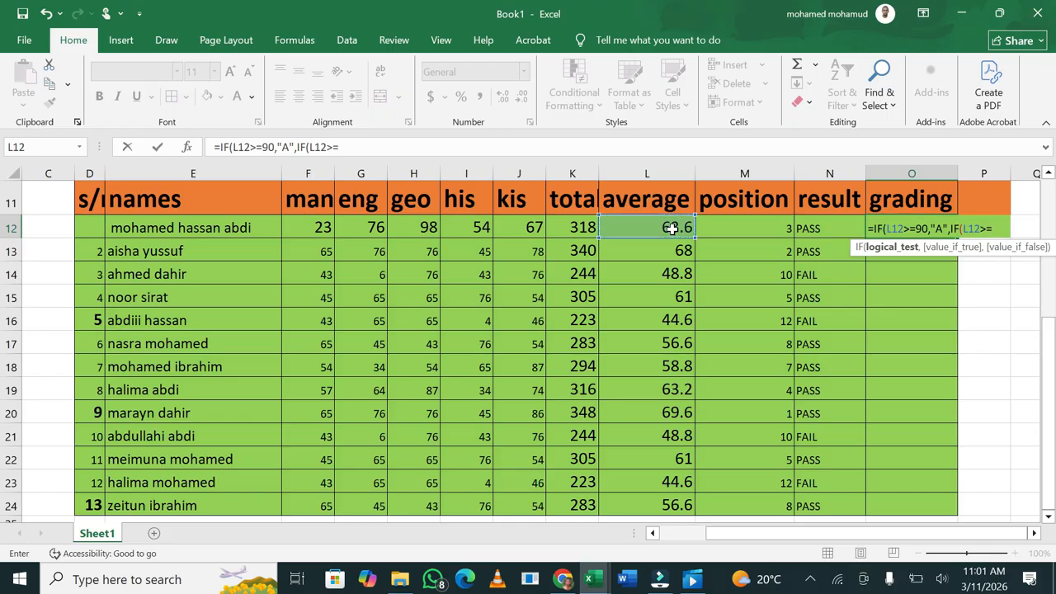
type("80,")
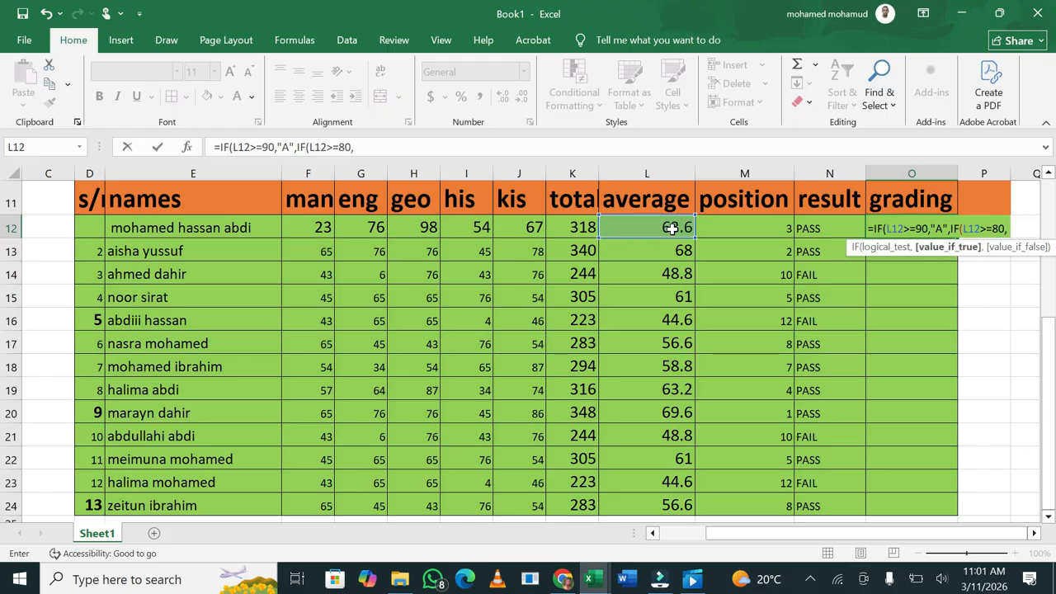
type("\"")
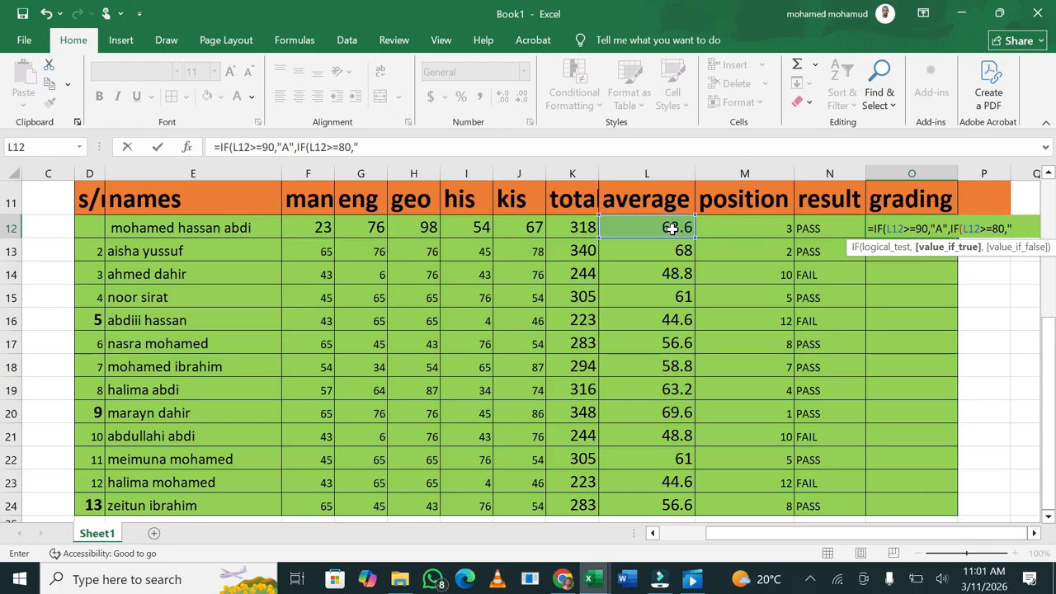
type("B\",")
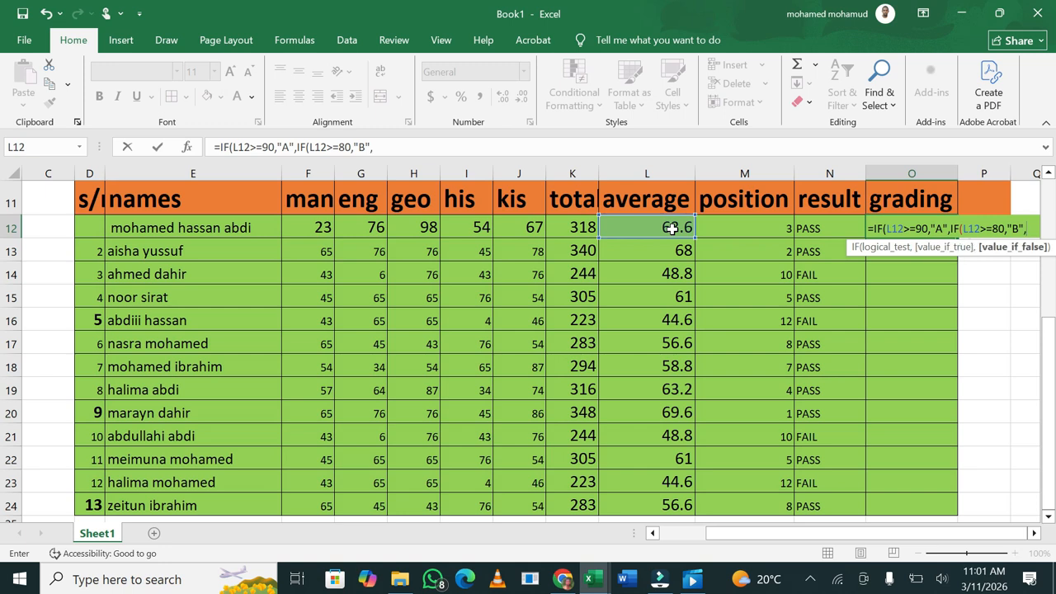
type("IF")
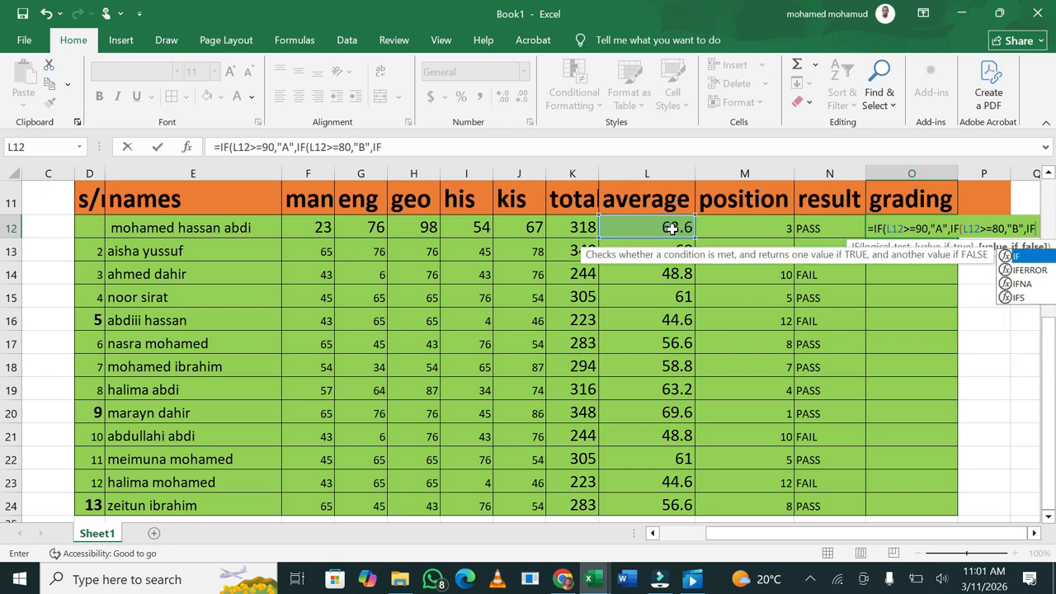
double_click(1017, 258)
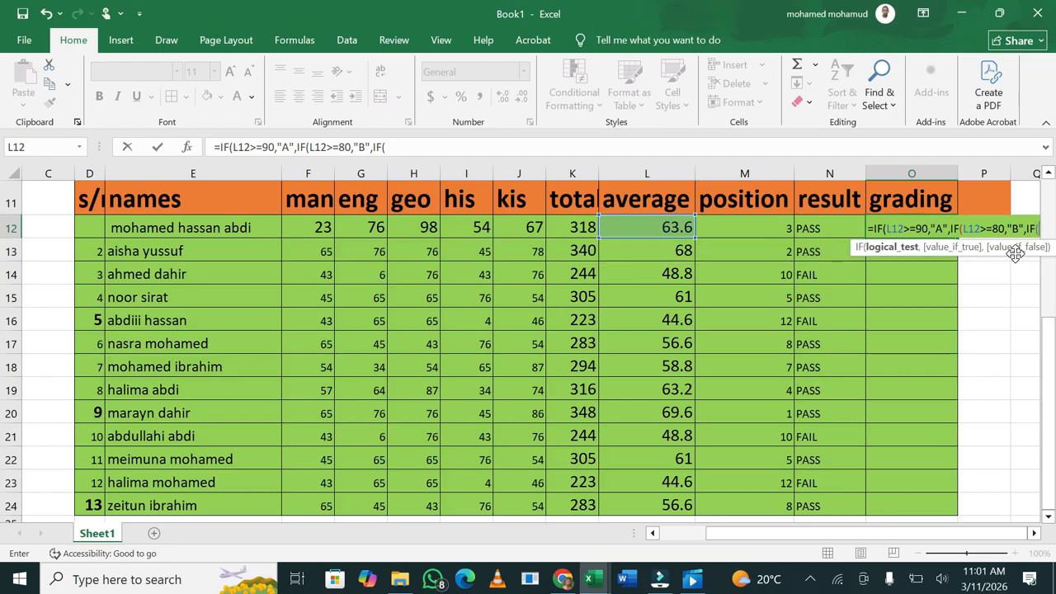
left_click(685, 229)
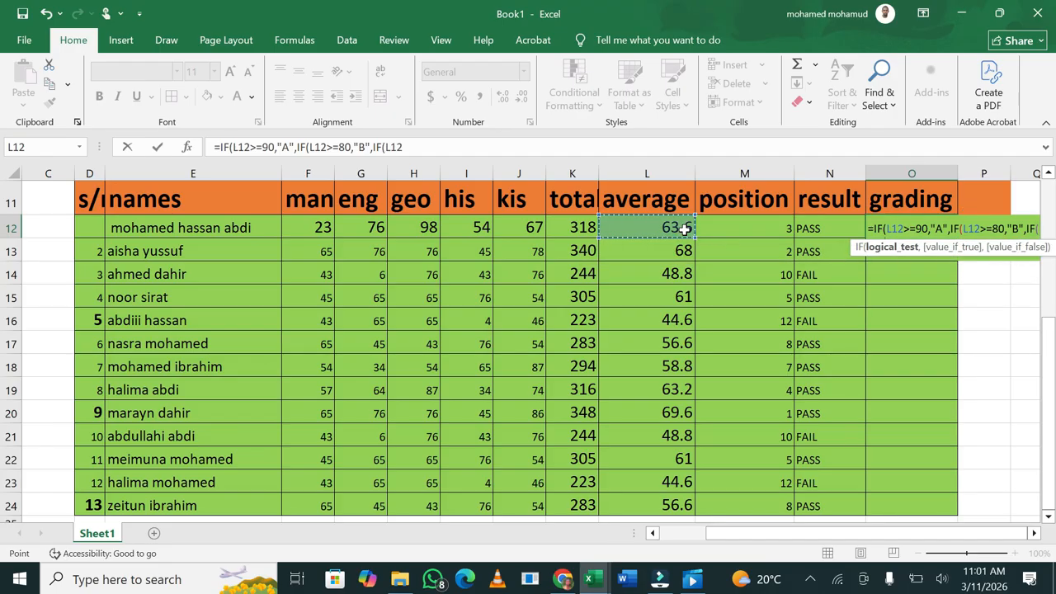
left_click_drag(964, 532, 1034, 533)
left_click(1035, 534)
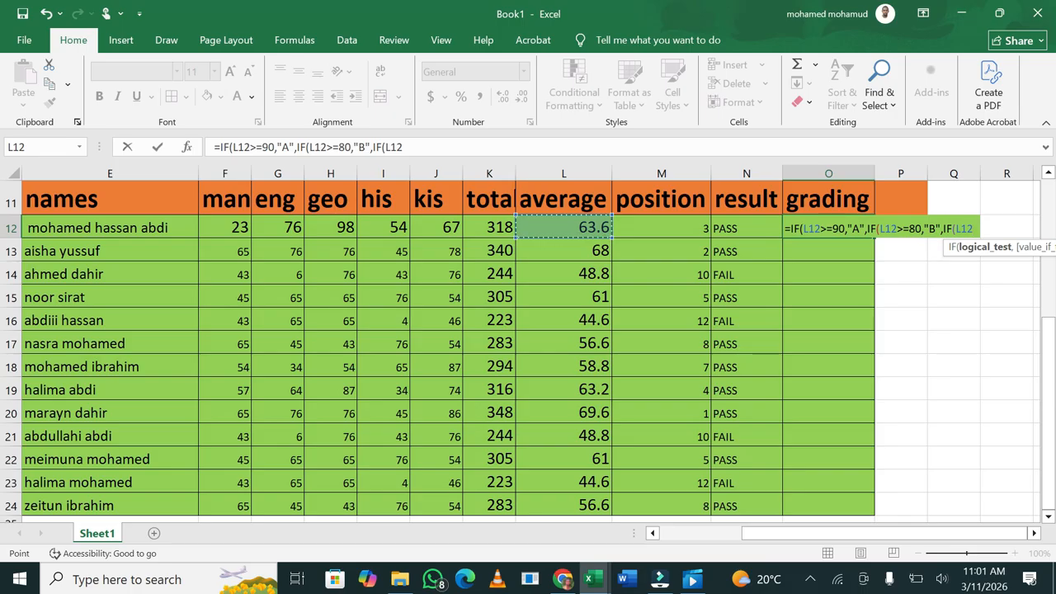
type(">=")
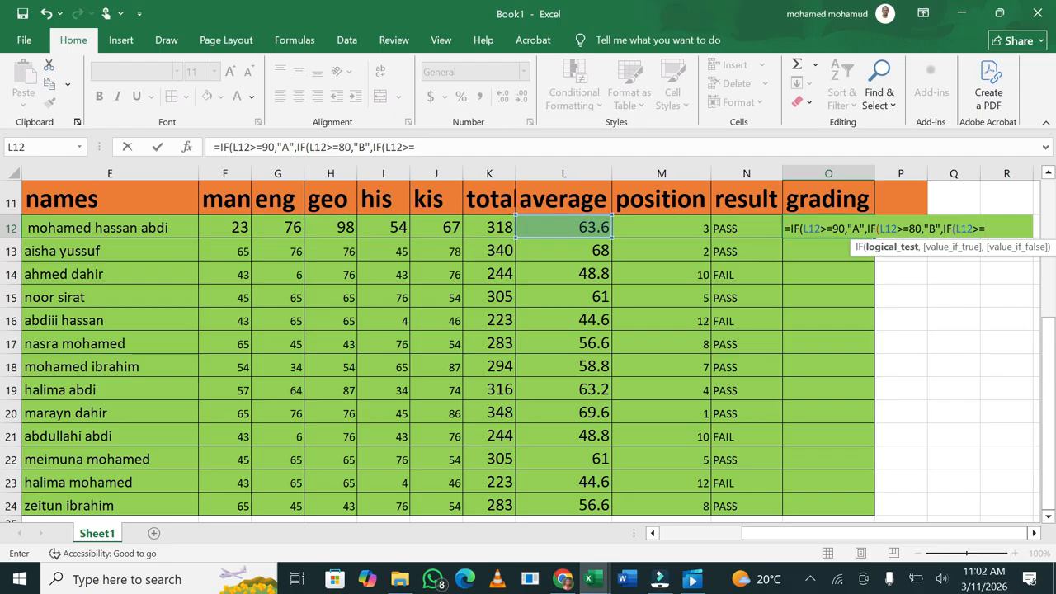
type("80,")
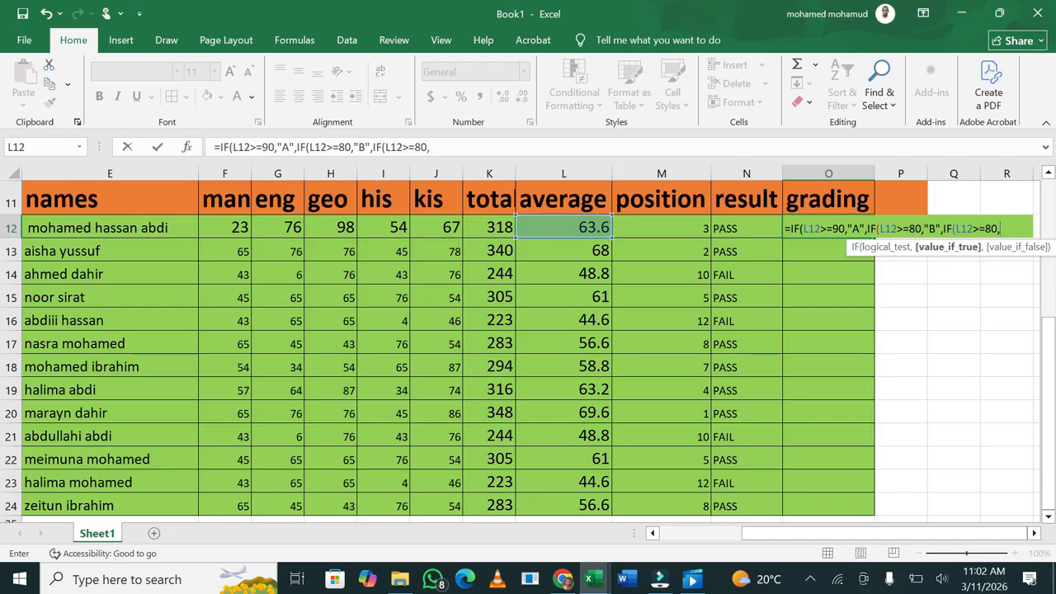
type("\"C\",IF")
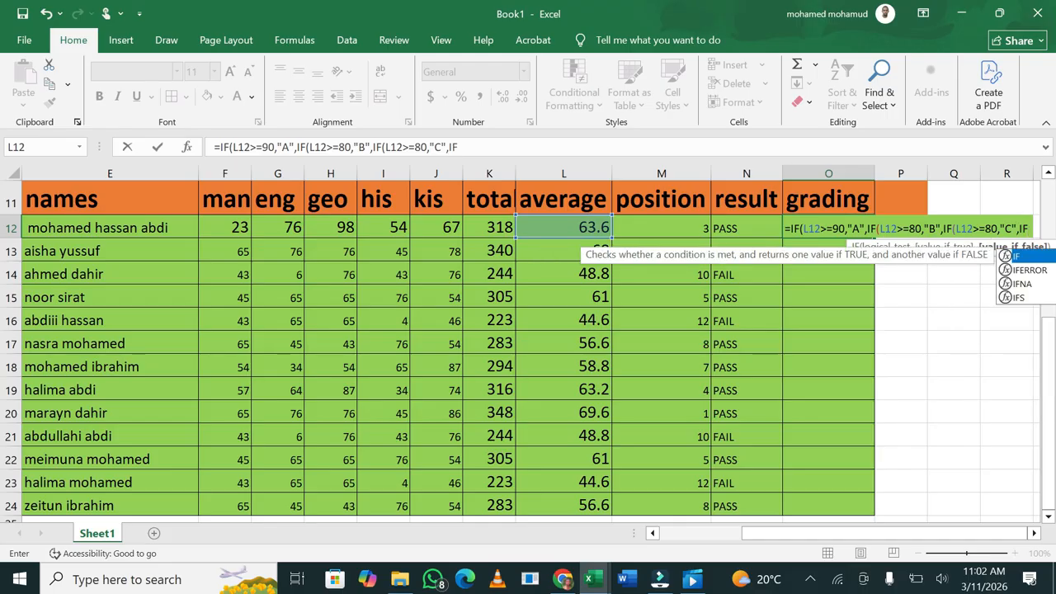
Complete O12's formula with IF(L12>=50,"D"))) and commit it, so O12 shows D
double_click(1014, 258)
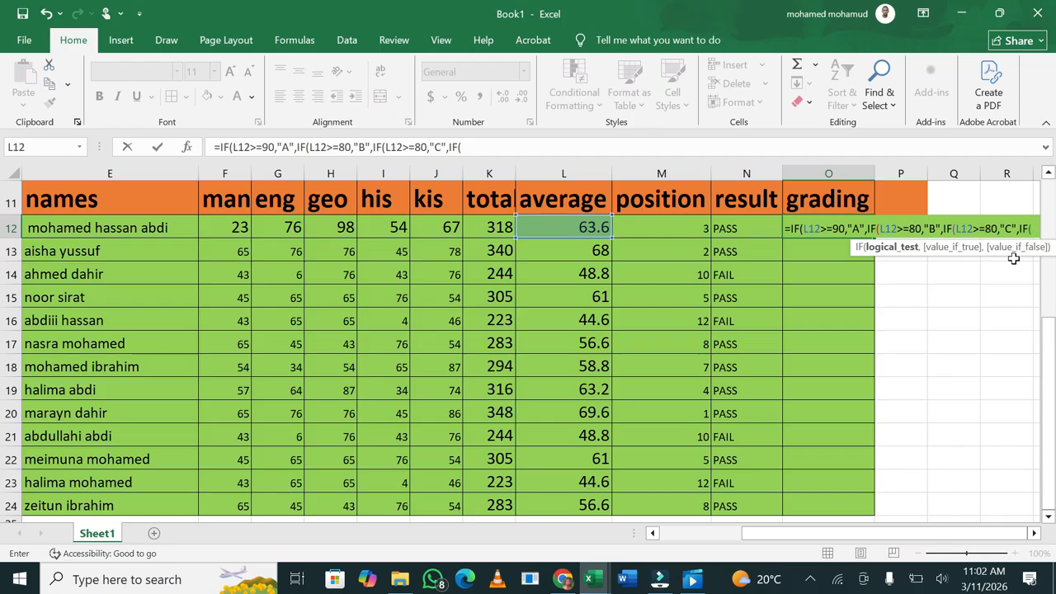
type("L12")
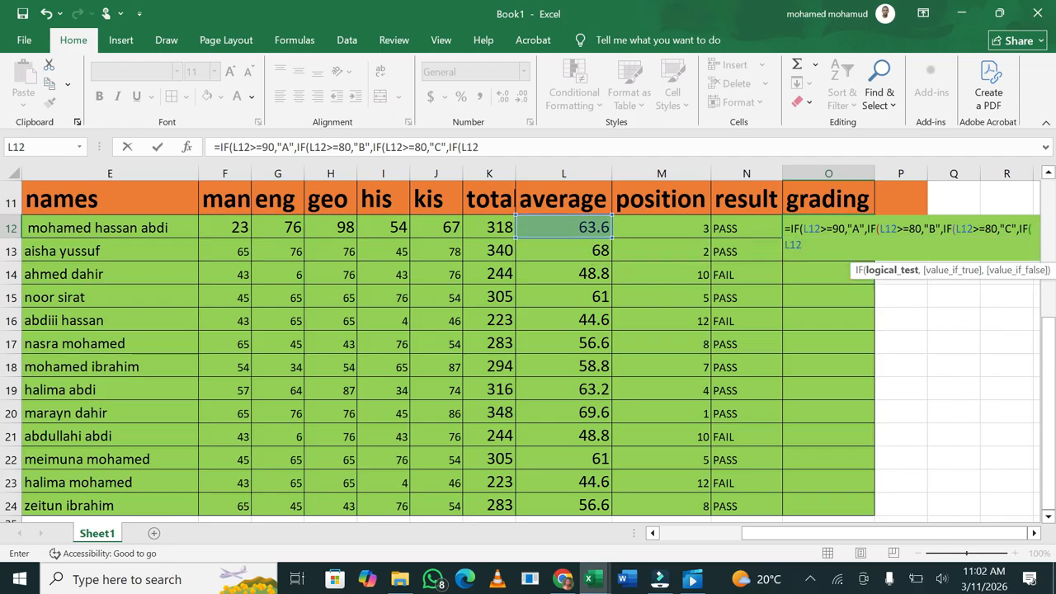
type(">=70,")
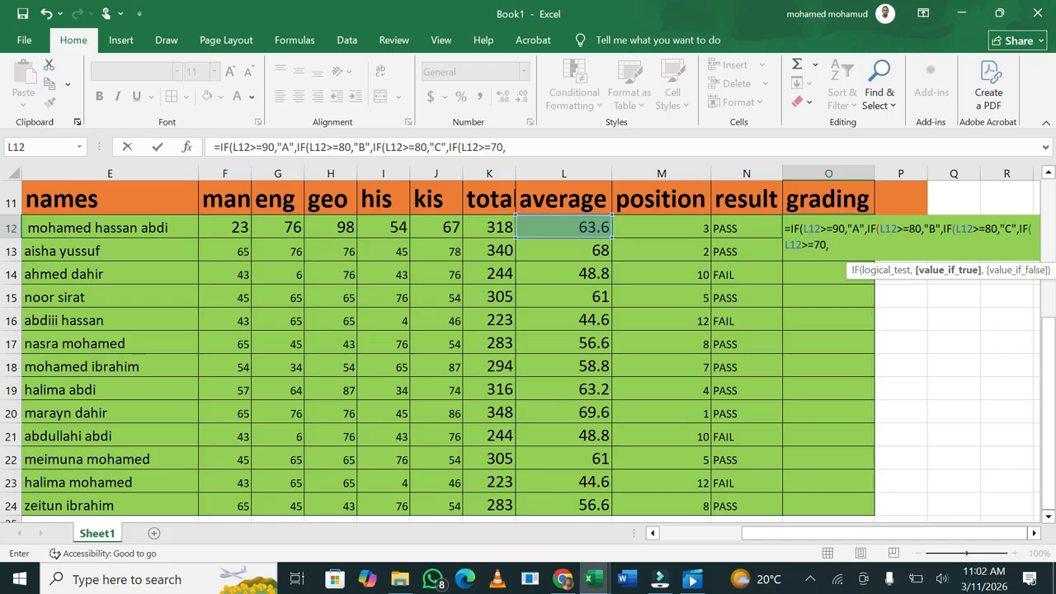
type("\"")
key("F2")
key("BackSpace")
key("BackSpace")
type("50")
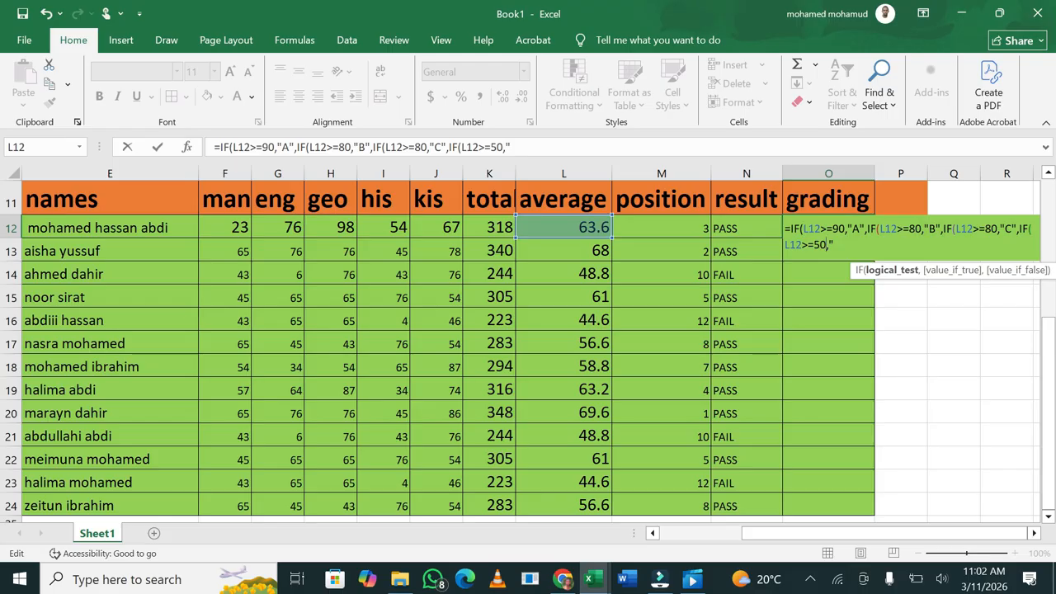
key("Right")
key("Right")
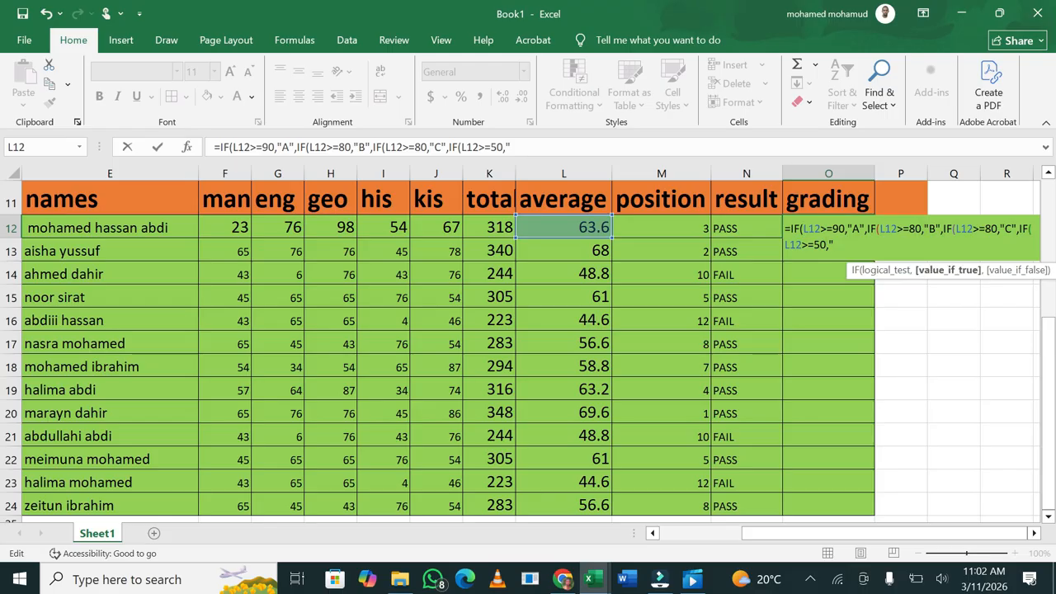
type("D\"")
type(")))")
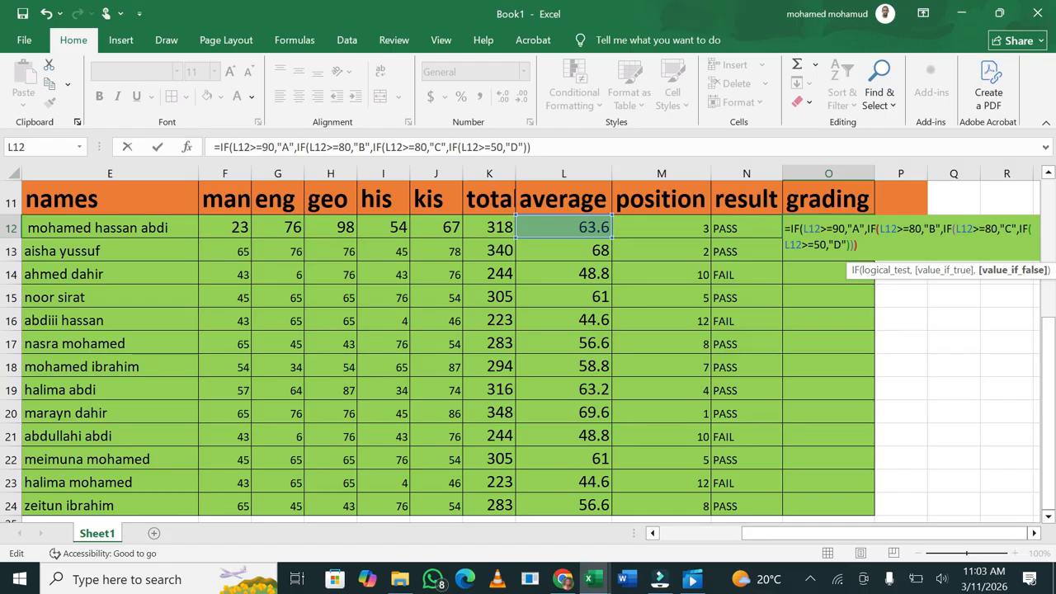
key("Return")
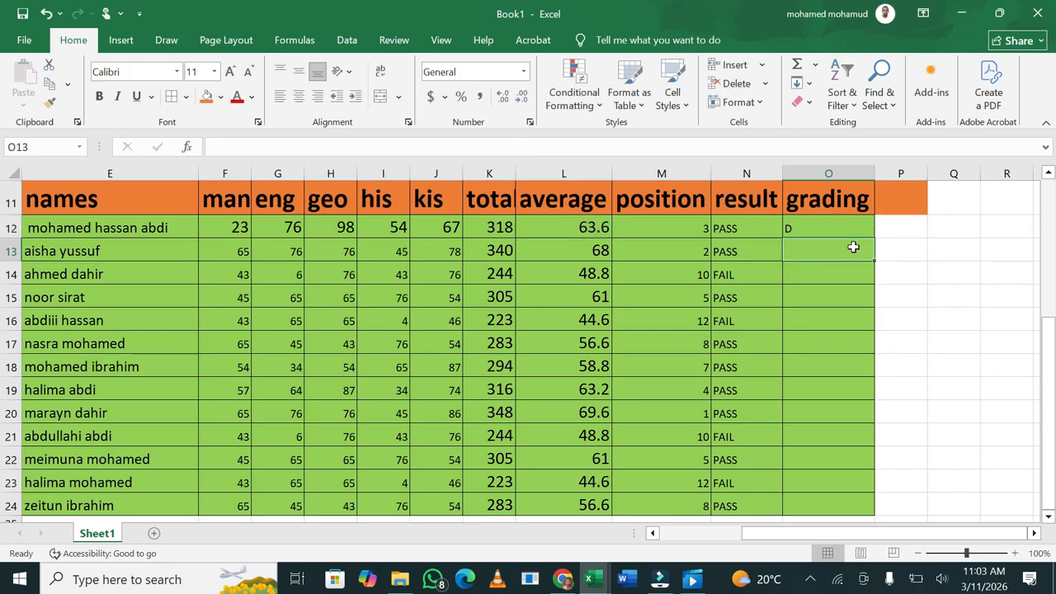
Fill O12's grading formula down to O24, giving D or FALSE per student
left_click(838, 233)
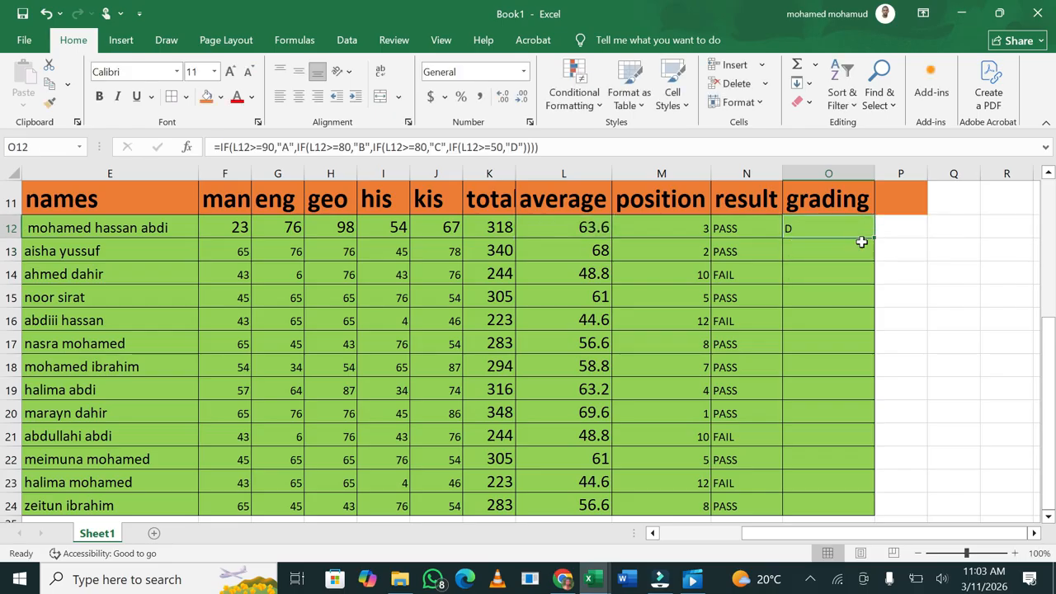
left_click_drag(873, 240, 837, 462)
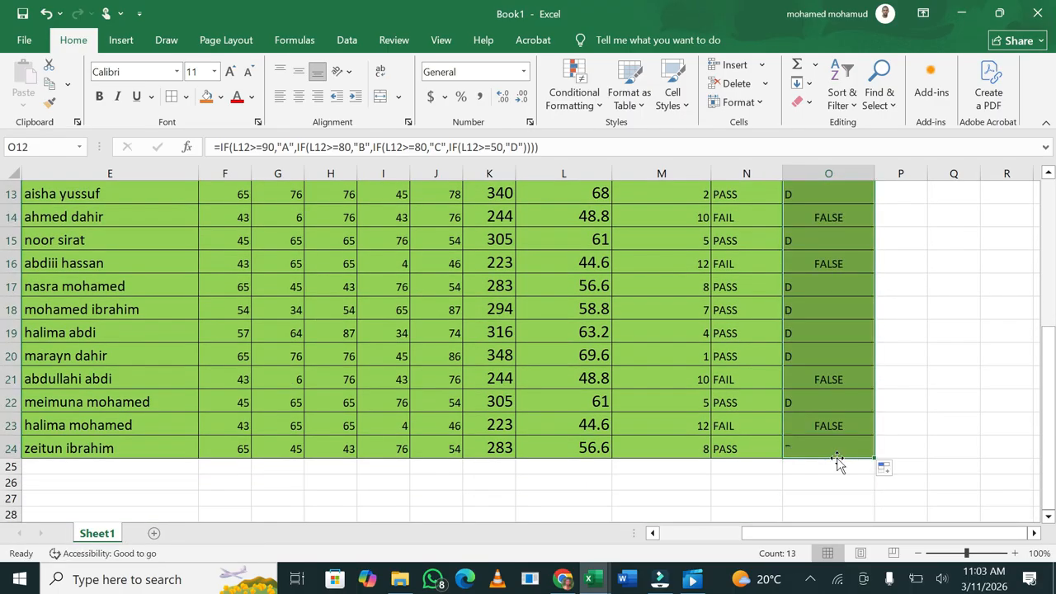
left_click_drag(1051, 449, 1045, 413)
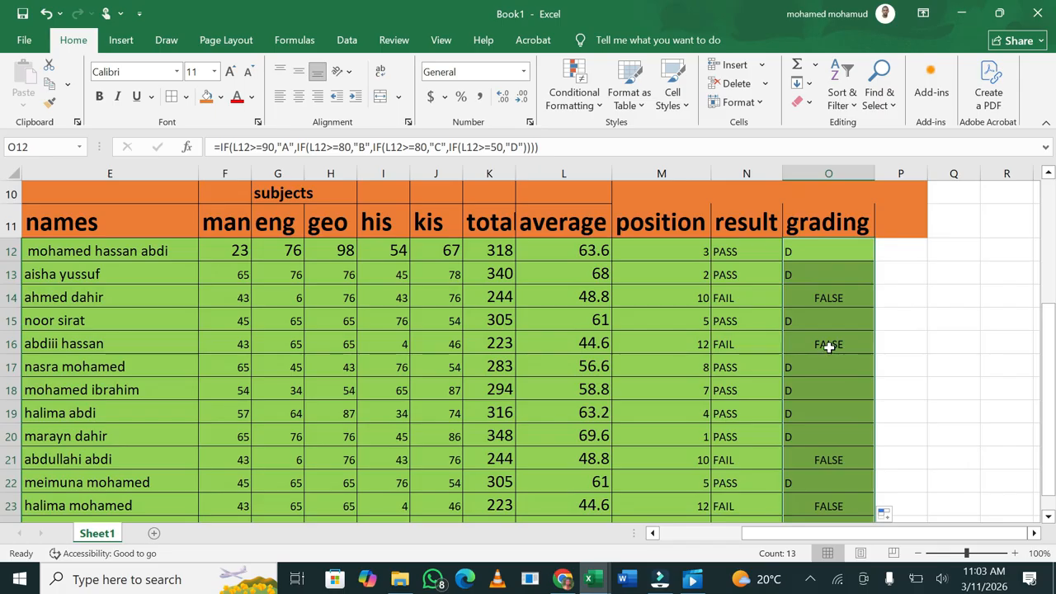
Change the D grade threshold in O12's formula from 50 to 70
double_click(817, 256)
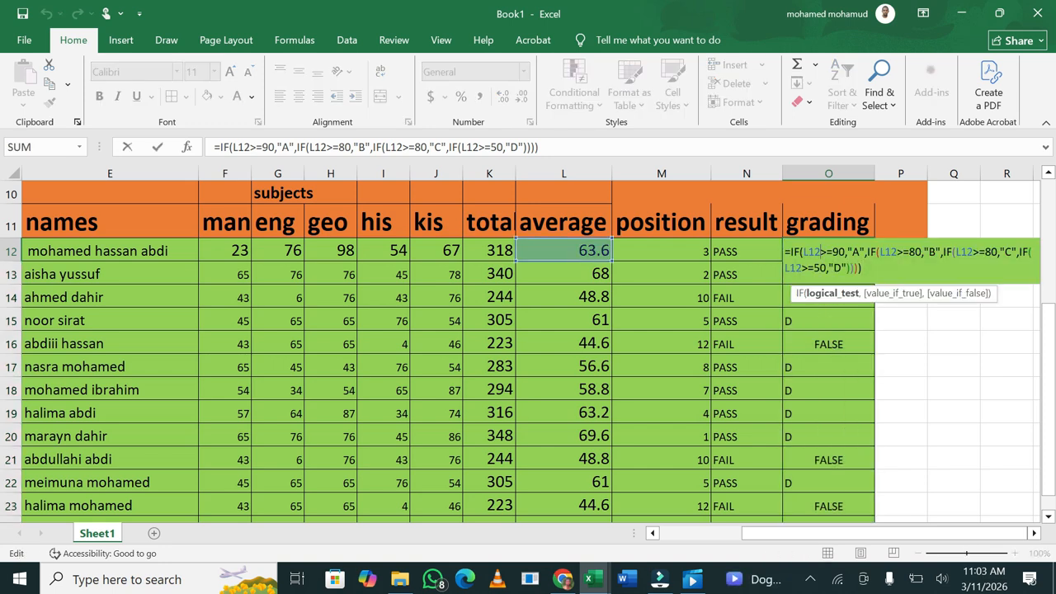
left_click(846, 268)
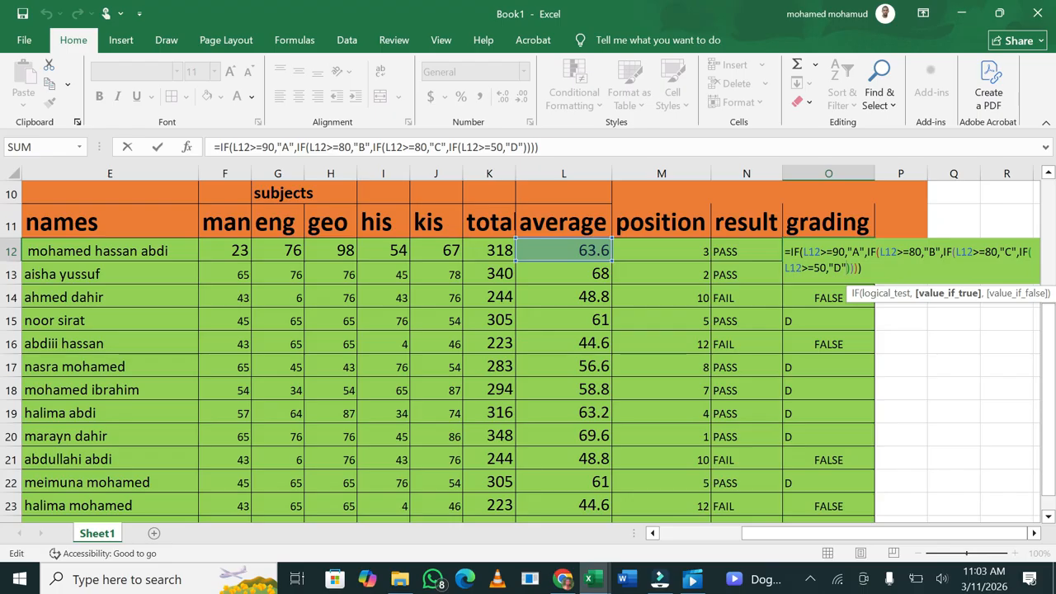
left_click(827, 268)
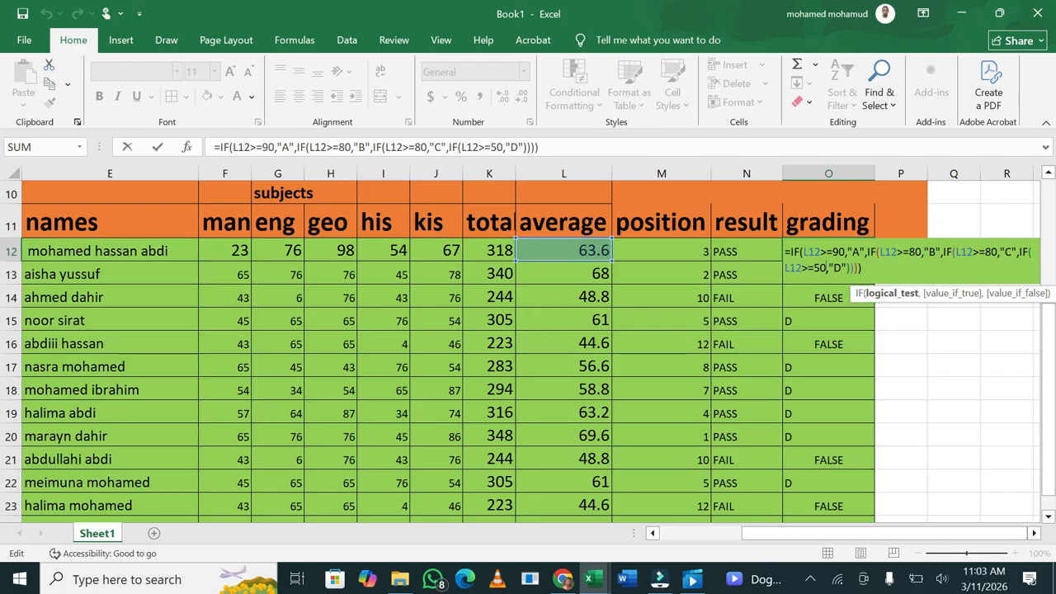
key("BackSpace")
key("BackSpace")
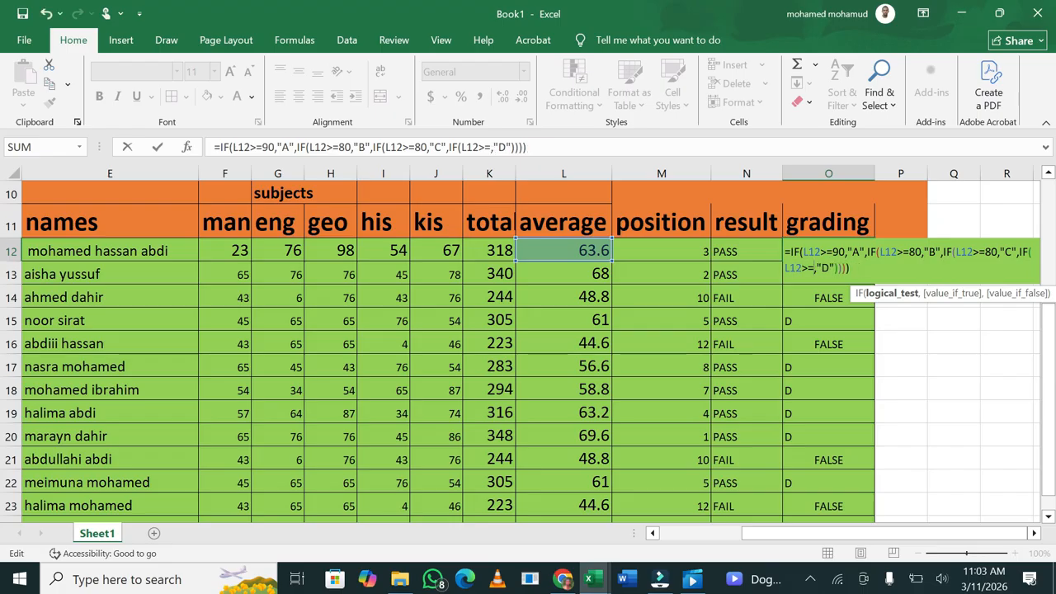
type("70")
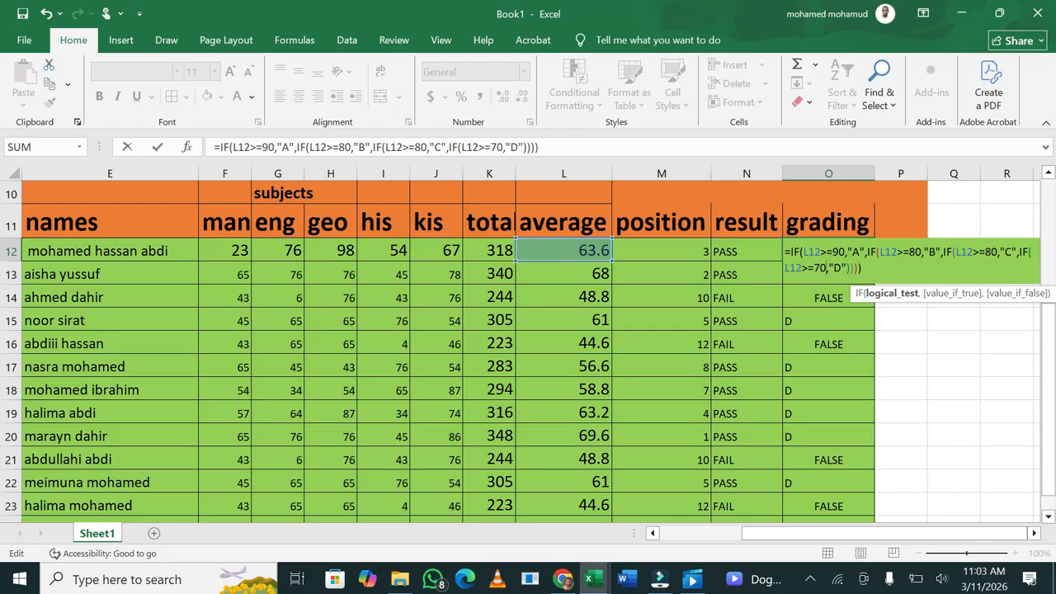
Append a nested IF(L12>=60,"E") after the D grade, closing the brackets
left_click(848, 268)
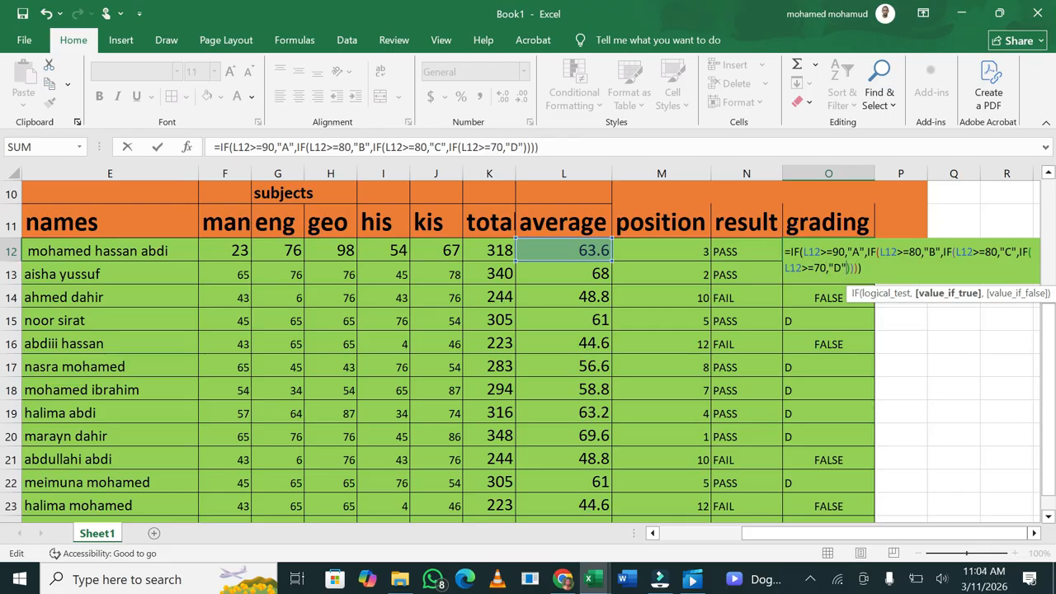
type("IF")
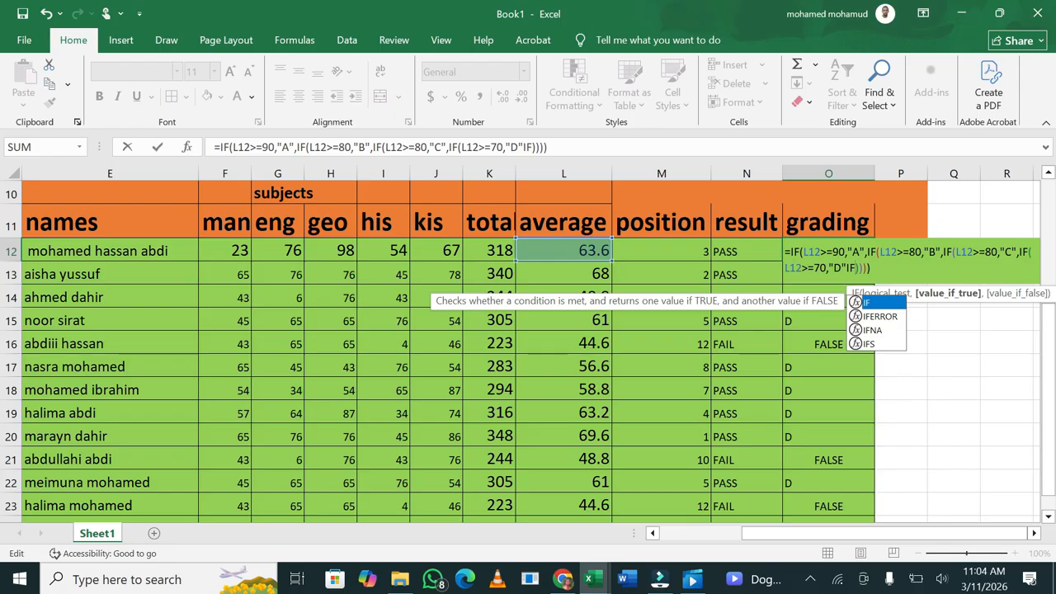
double_click(873, 302)
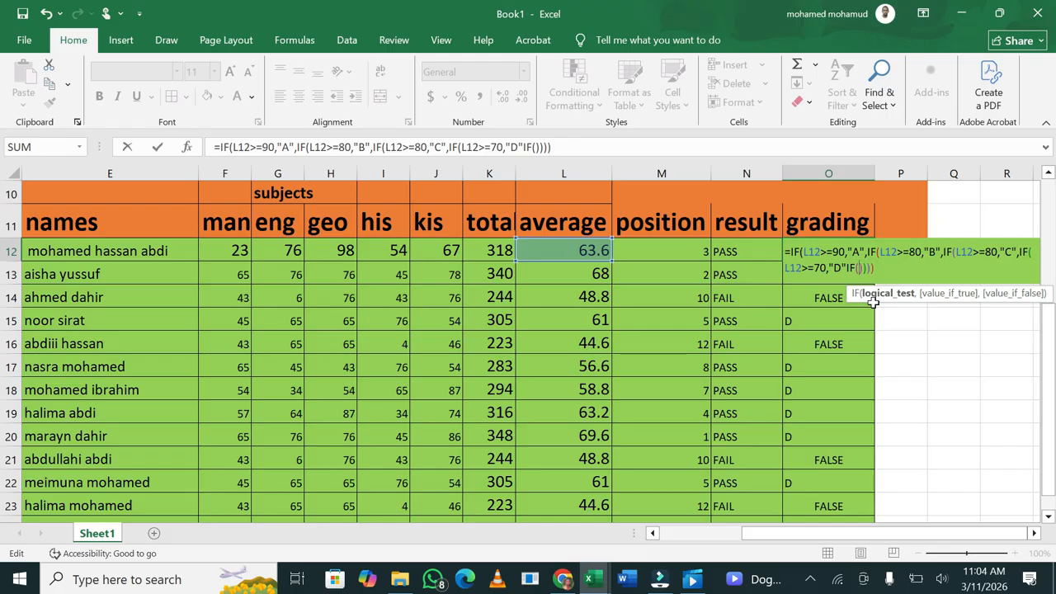
left_click(604, 246)
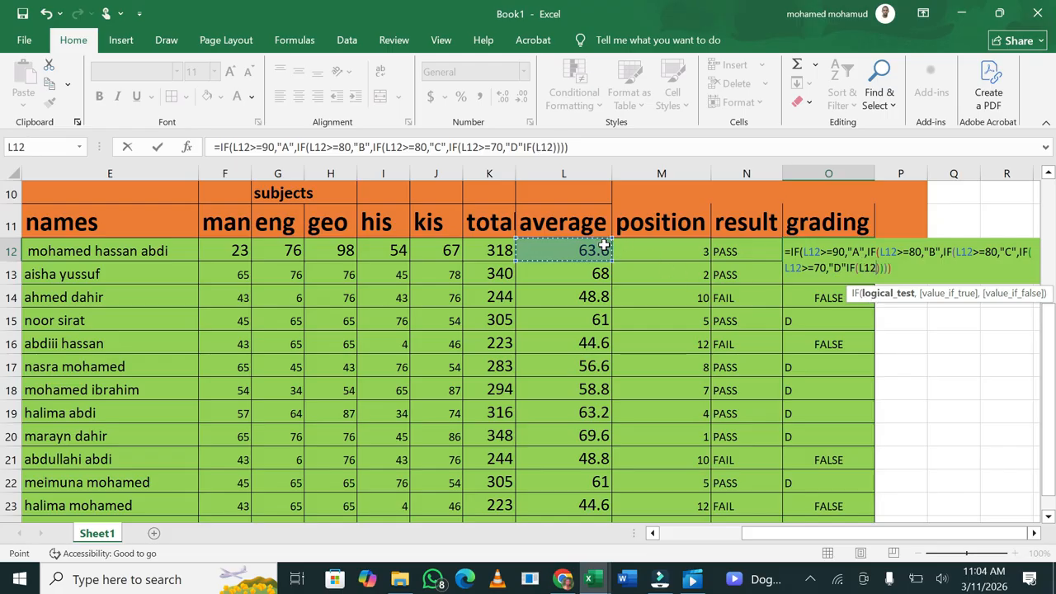
type(">=")
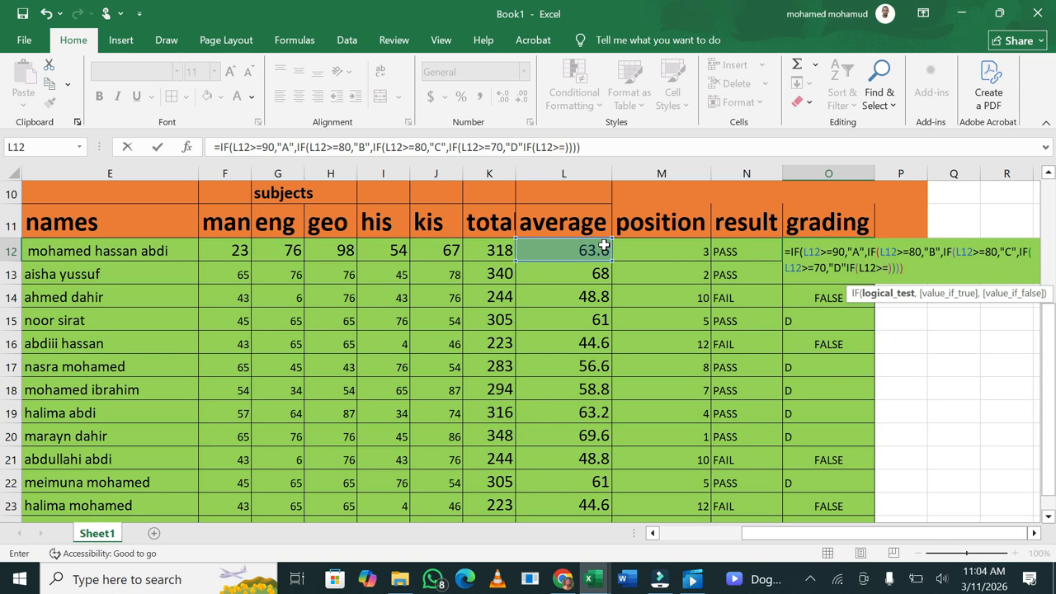
type("60,")
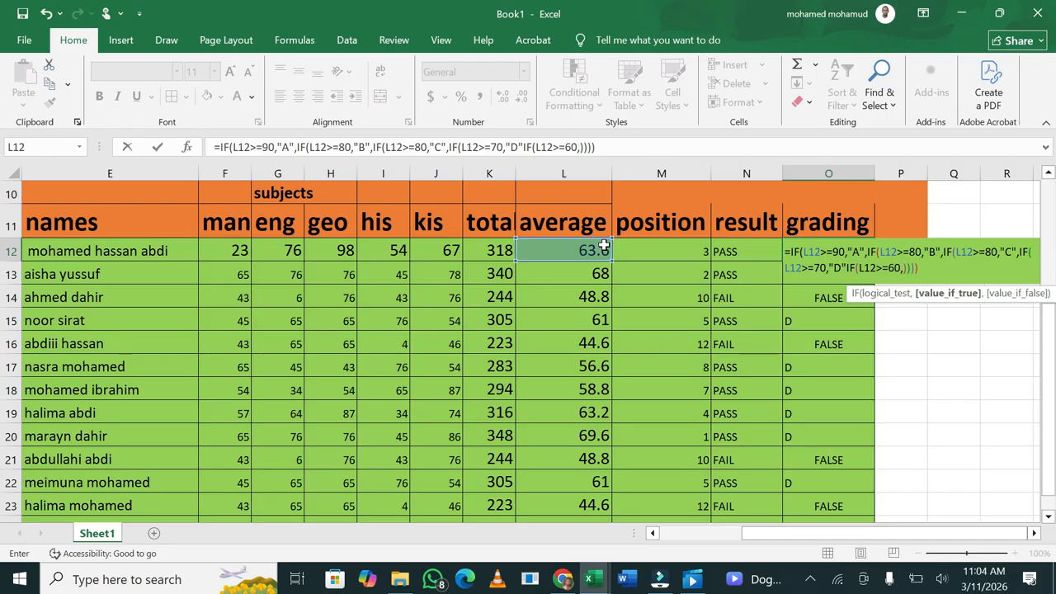
type("\"")
type("E\")")
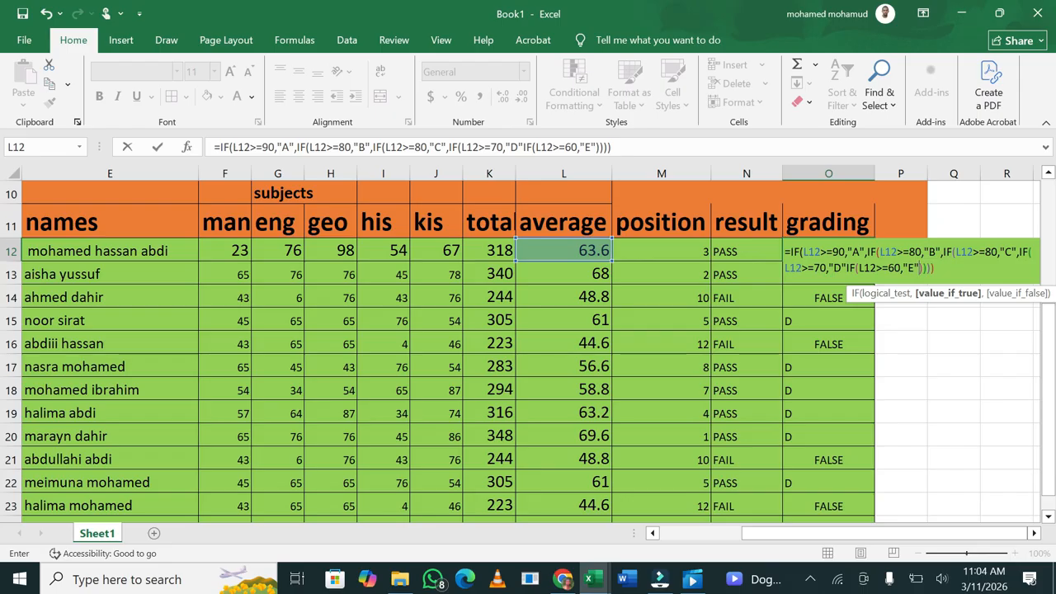
type(")")
Fix the formula error by inserting the missing comma after "D", so O12 shows E
key("Return")
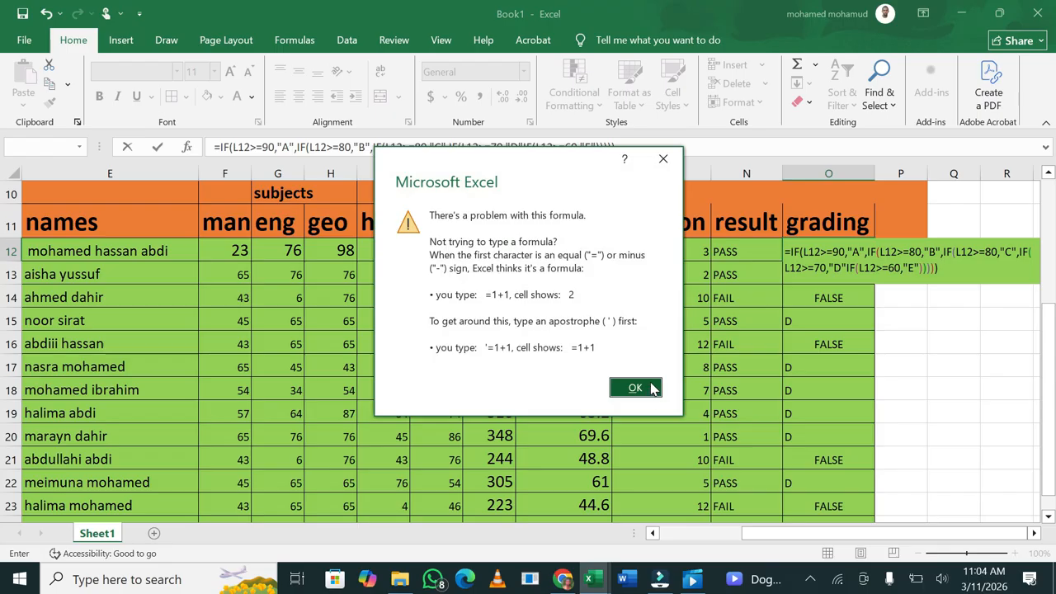
left_click(636, 388)
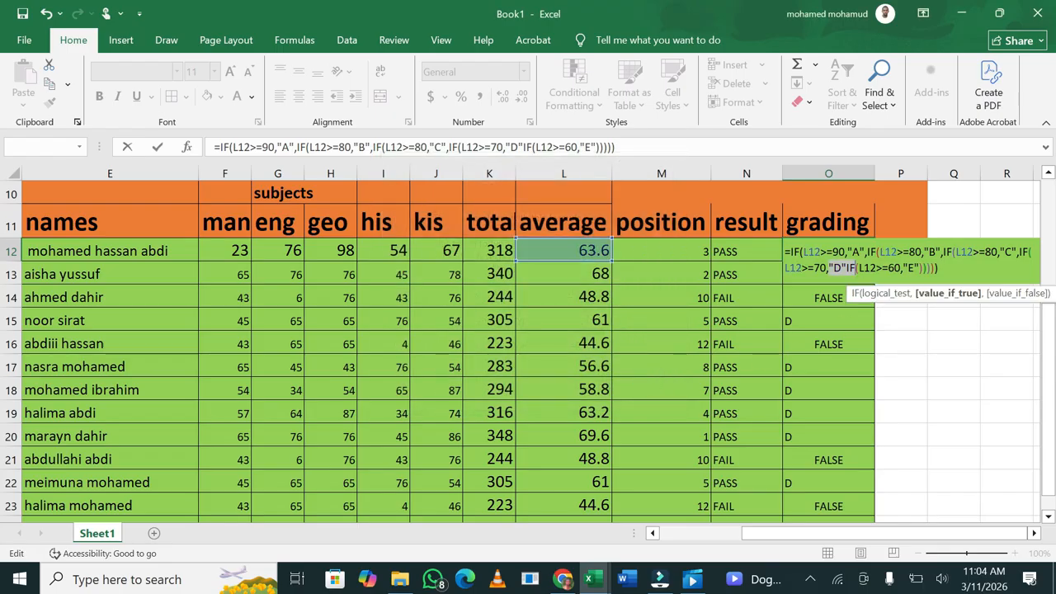
left_click(846, 268)
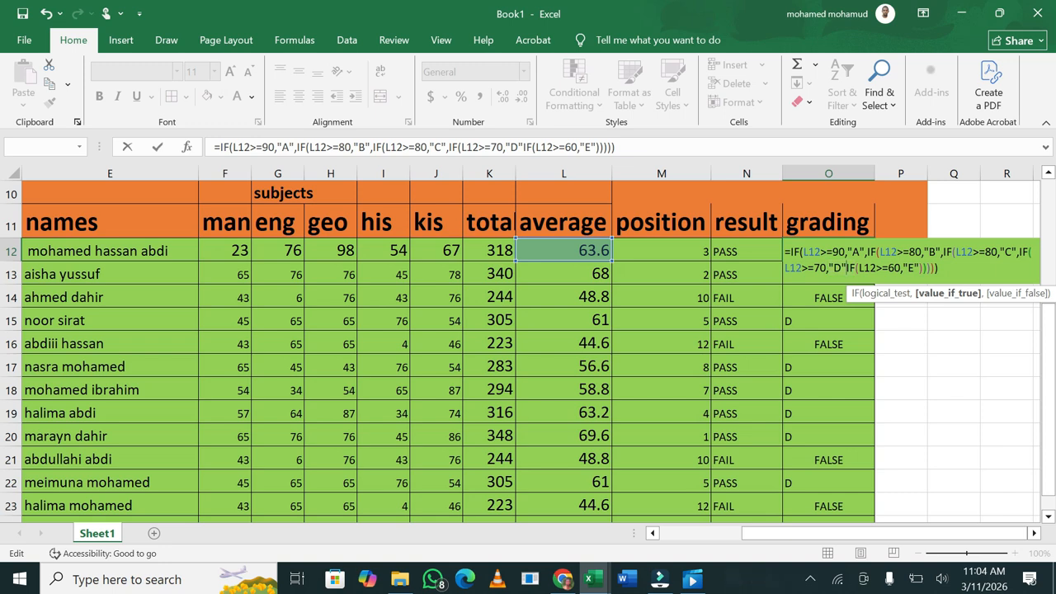
type(",")
key("Return")
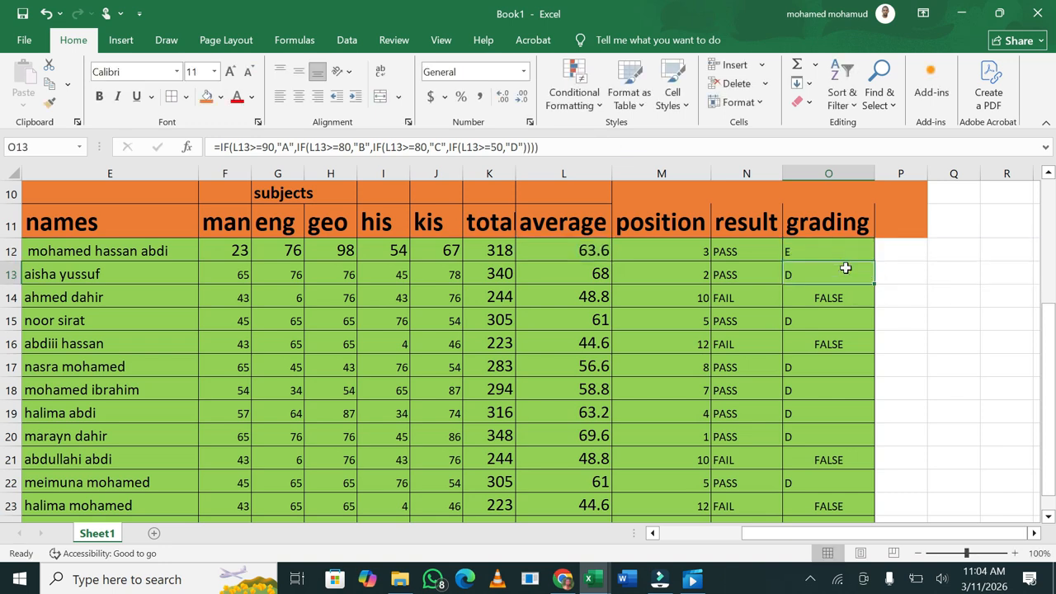
Fill O12's corrected grading formula down to row 24
left_click(910, 355)
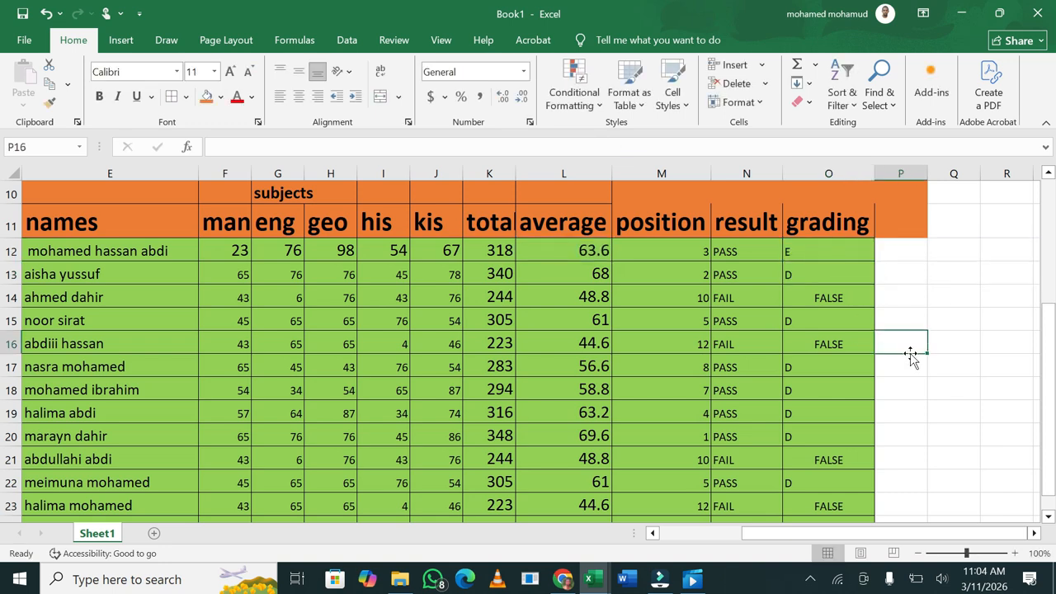
left_click(825, 256)
left_click_drag(873, 260, 864, 477)
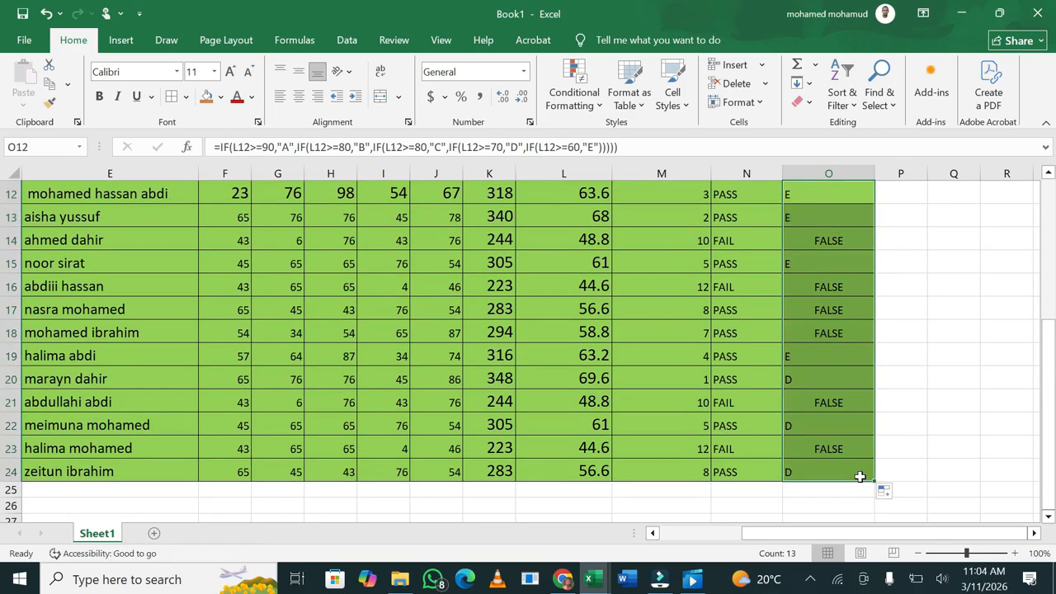
left_click_drag(1048, 466, 1053, 417)
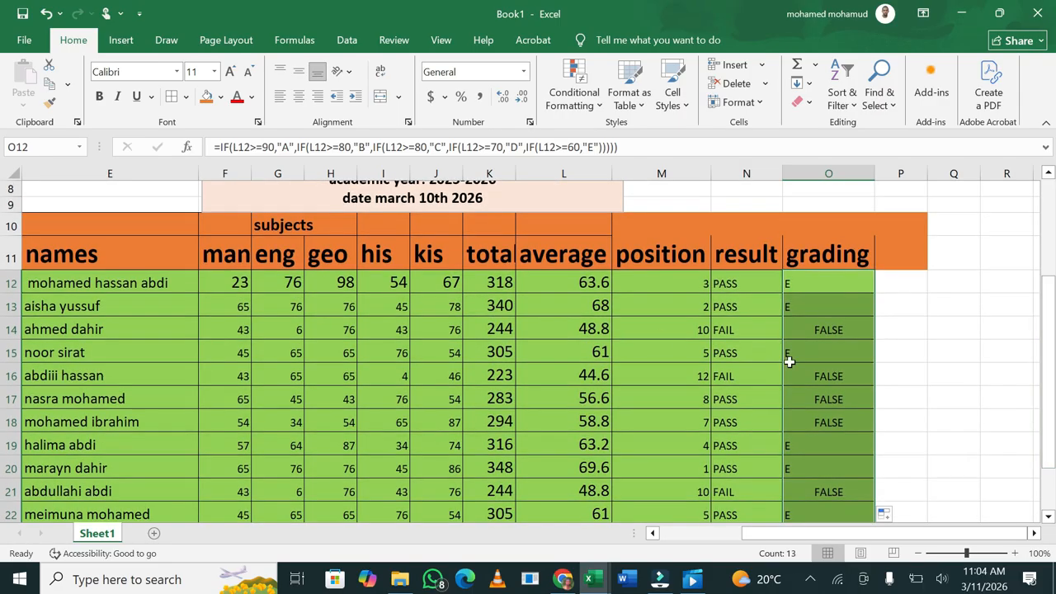
Change grade A's threshold in O12's formula from 90 to 60
double_click(804, 280)
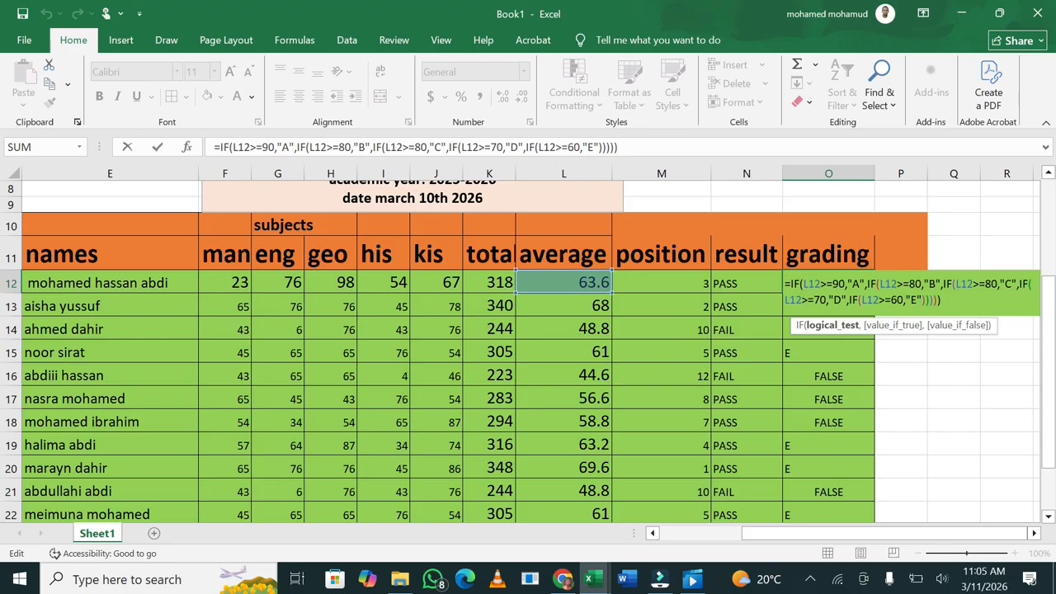
left_click(904, 300)
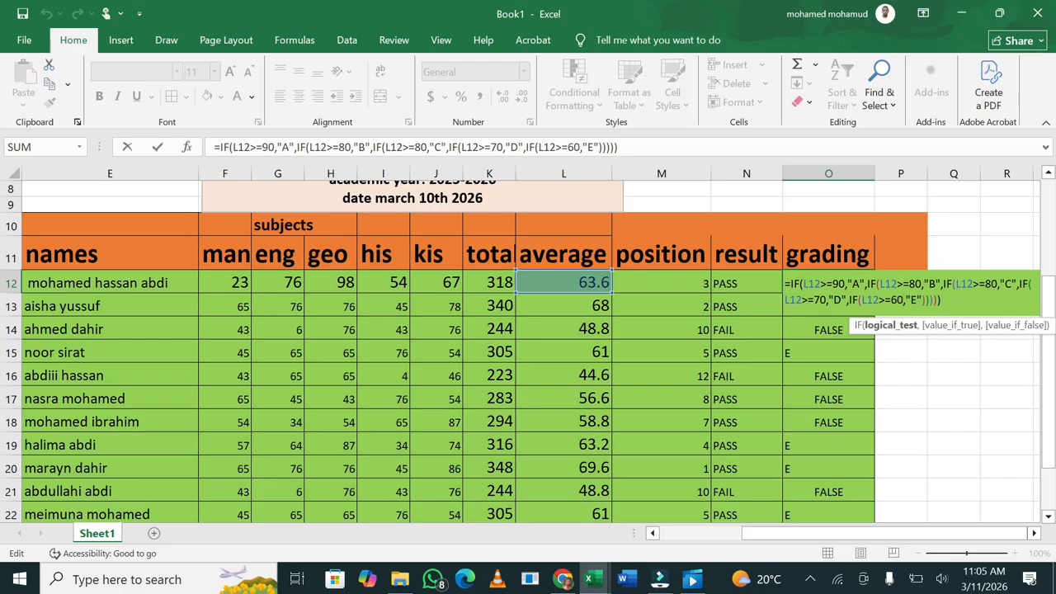
left_click(844, 283)
key("BackSpace")
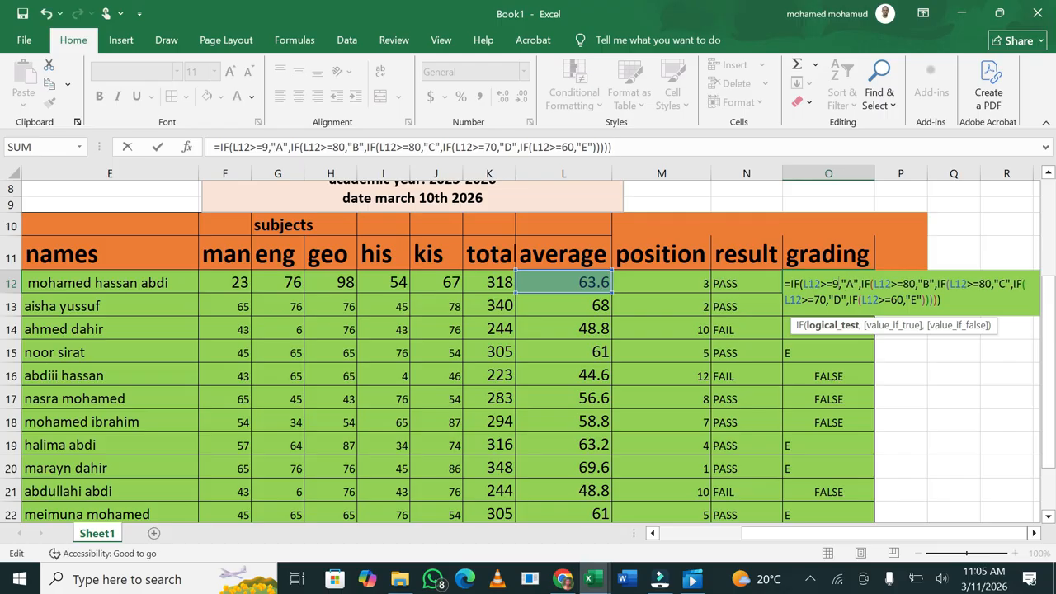
key("BackSpace")
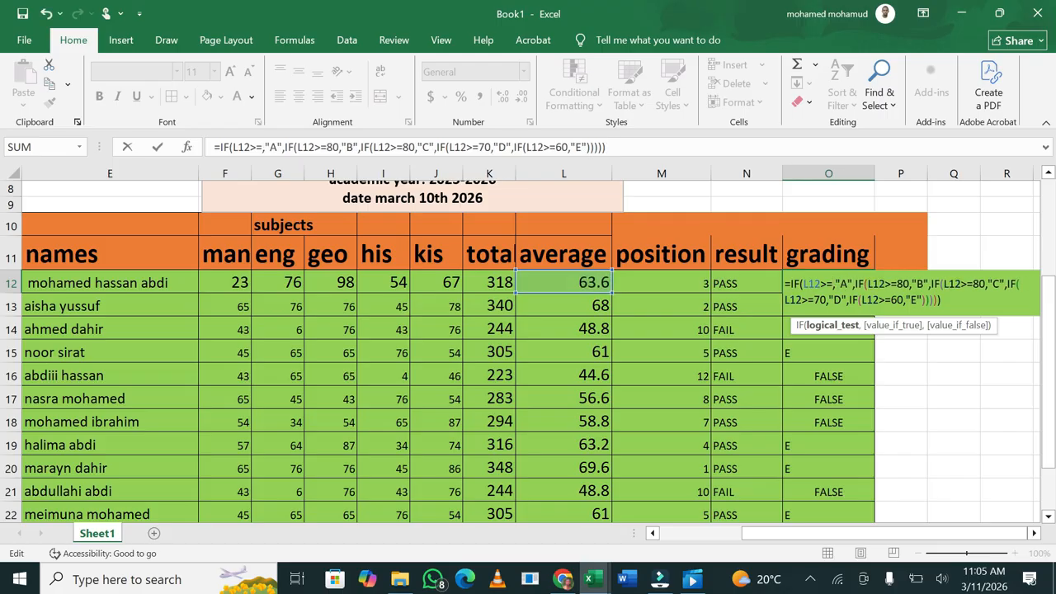
type("80")
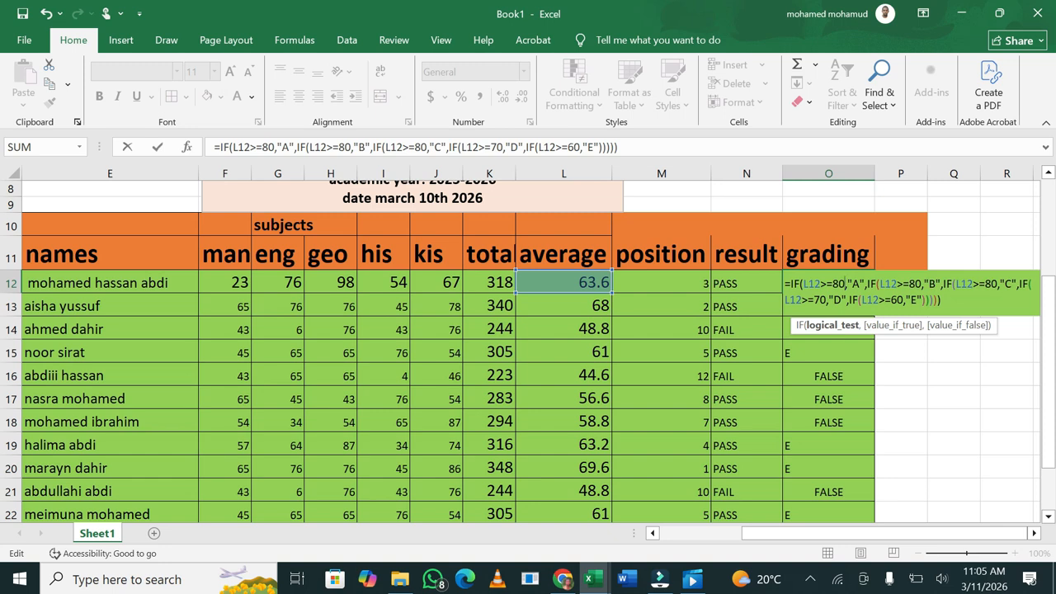
left_click(922, 284)
key("BackSpace")
key("BackSpace")
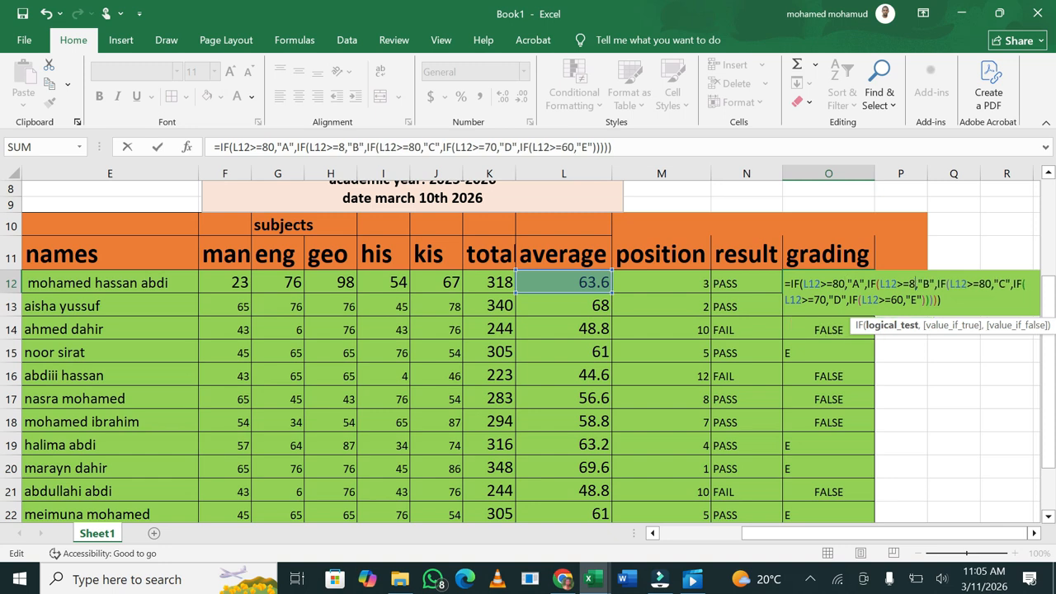
type("0")
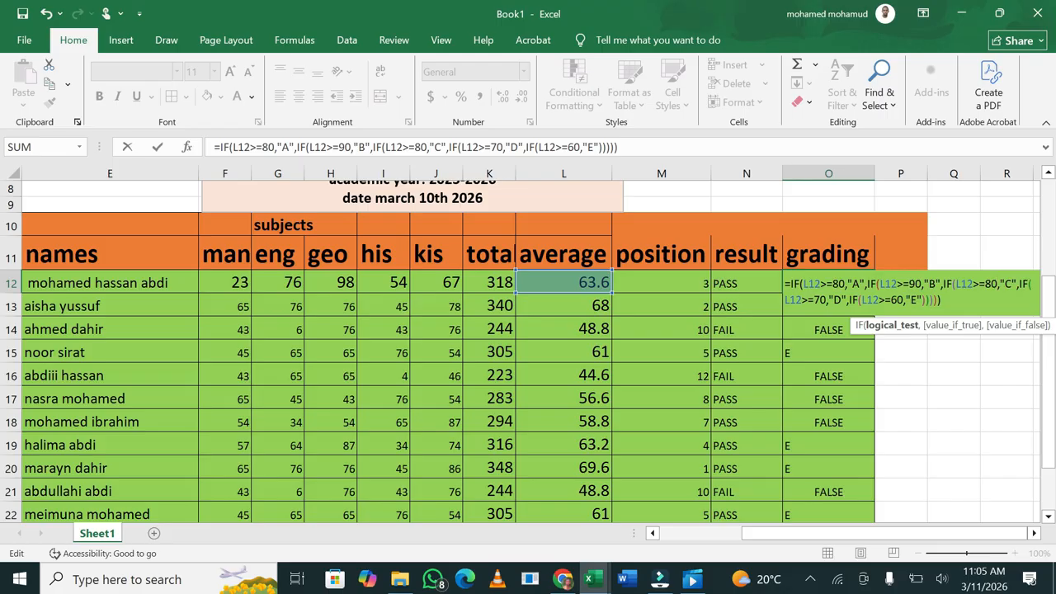
key("BackSpace")
key("BackSpace")
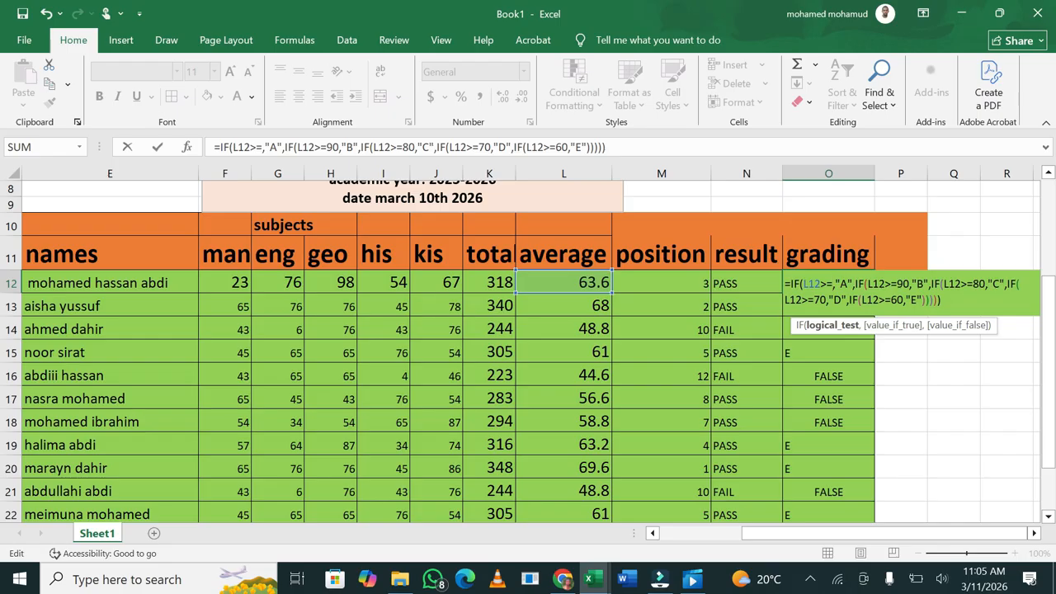
type("6")
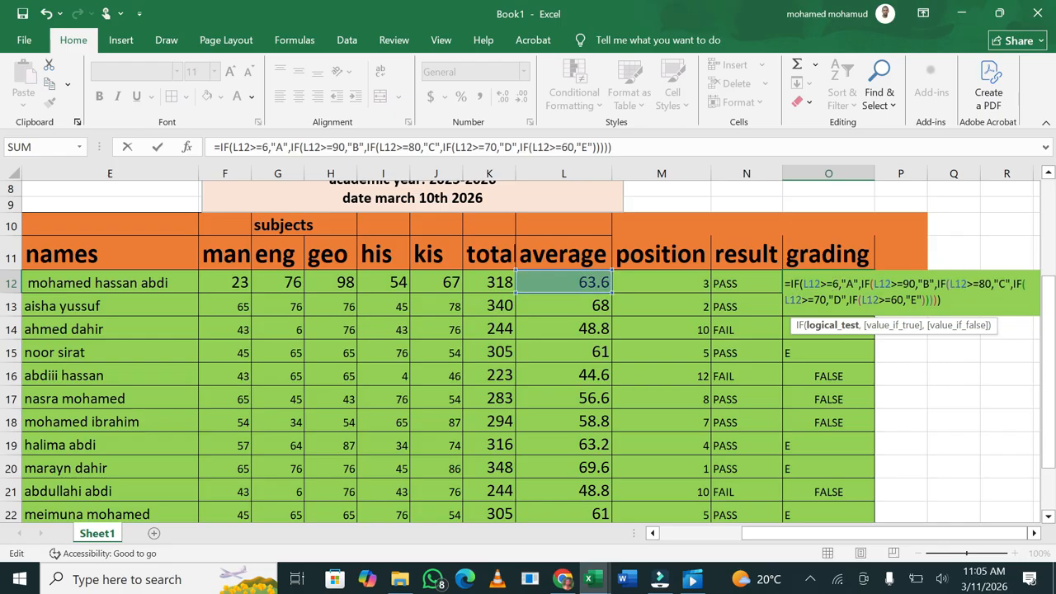
type("0")
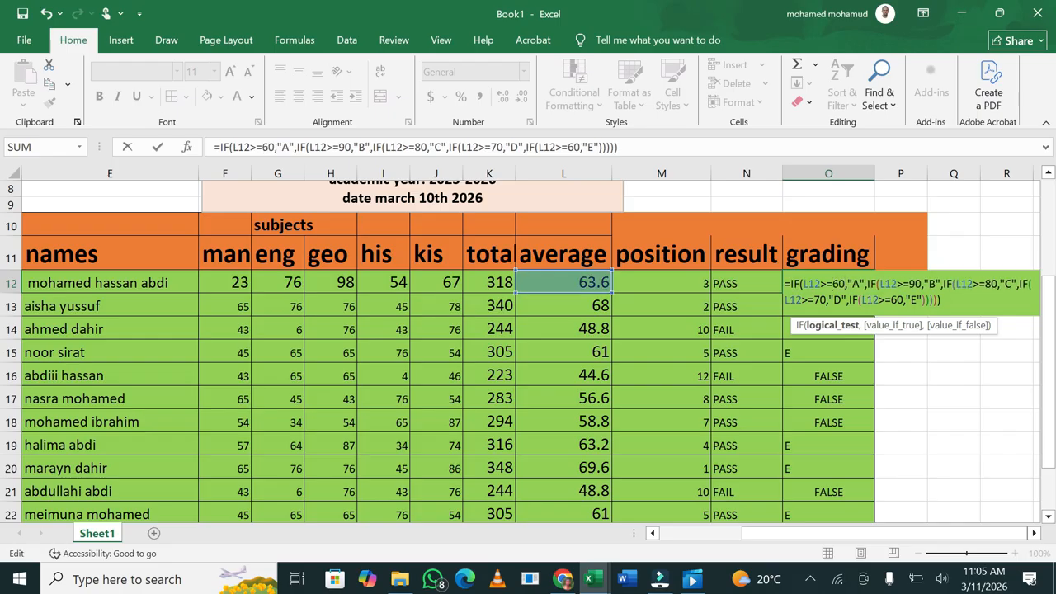
Set the B, C, D and E thresholds to 50, 40, 30 and 20 and confirm
left_click(914, 283)
key("BackSpace")
key("BackSpace")
type("50")
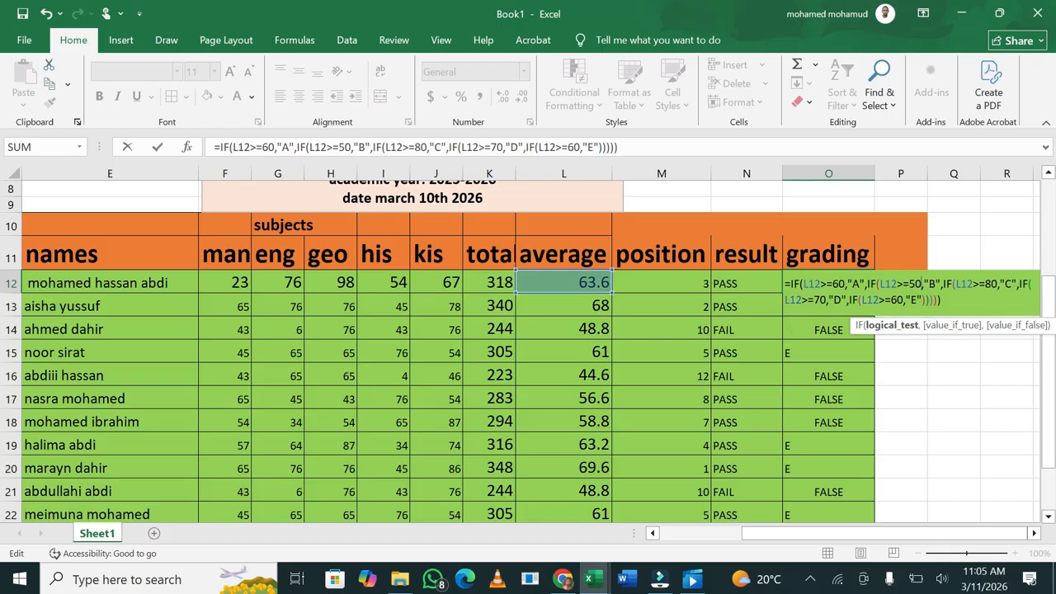
key("BackSpace")
key("BackSpace")
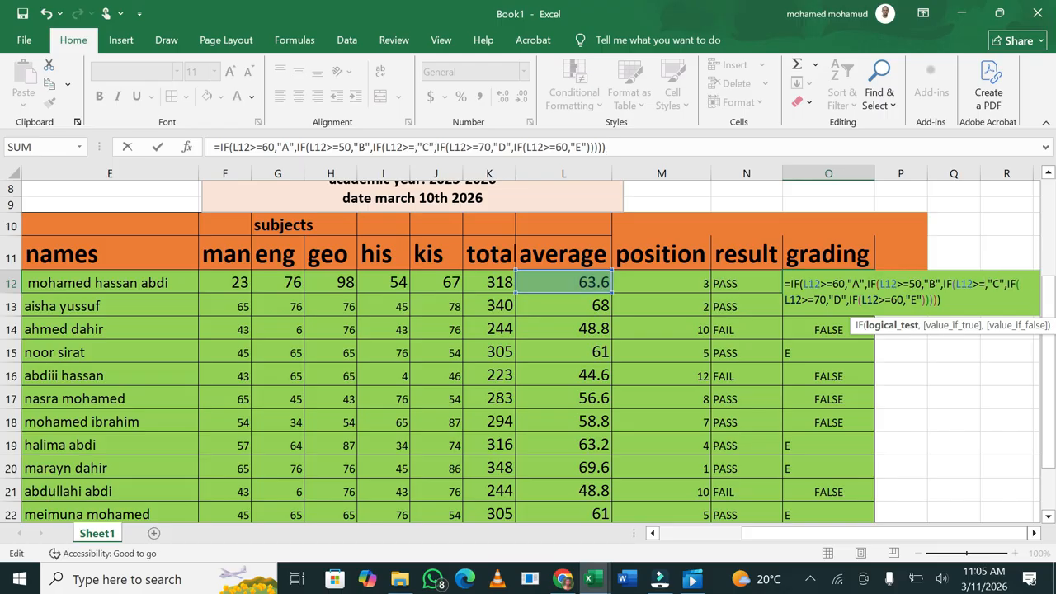
type("4")
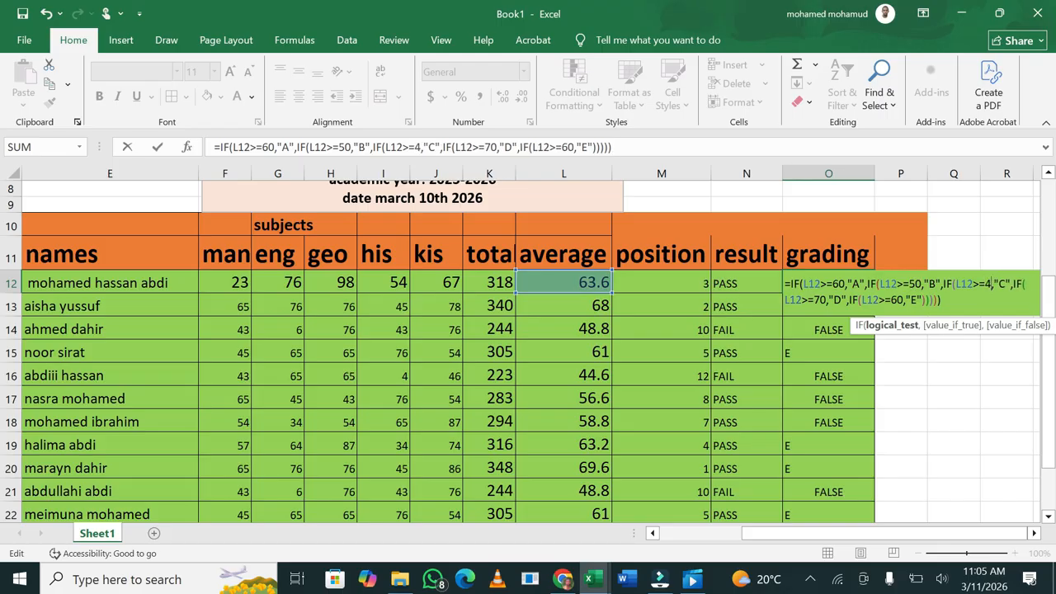
type("0")
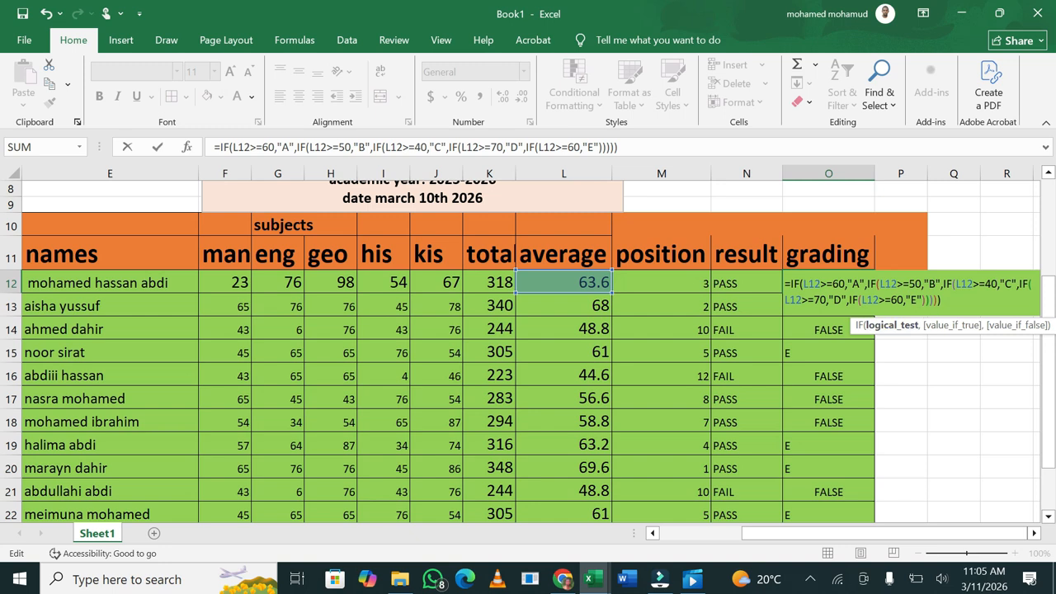
key("BackSpace")
key("BackSpace")
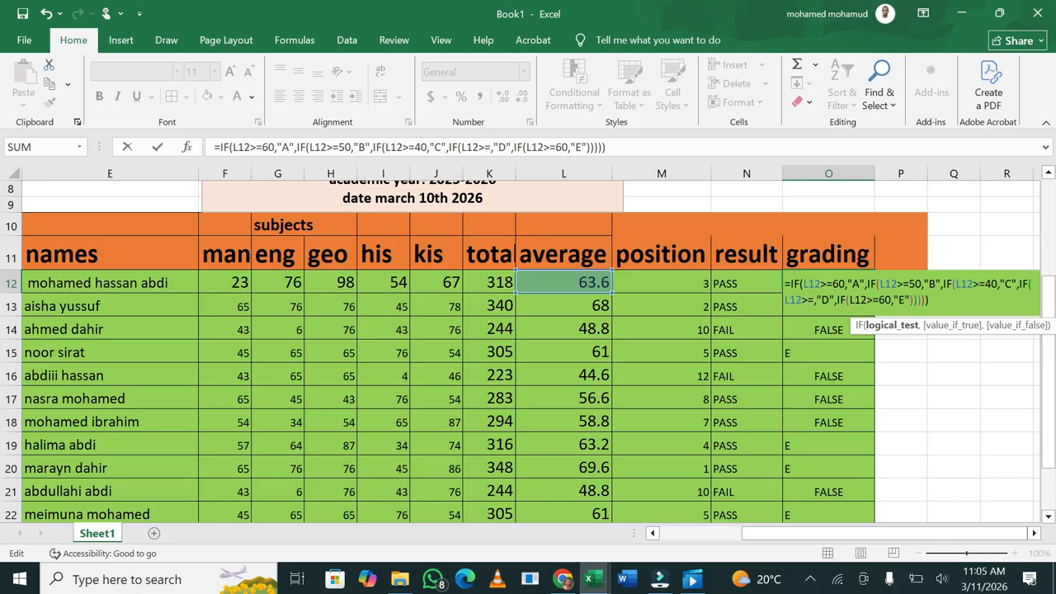
type("30")
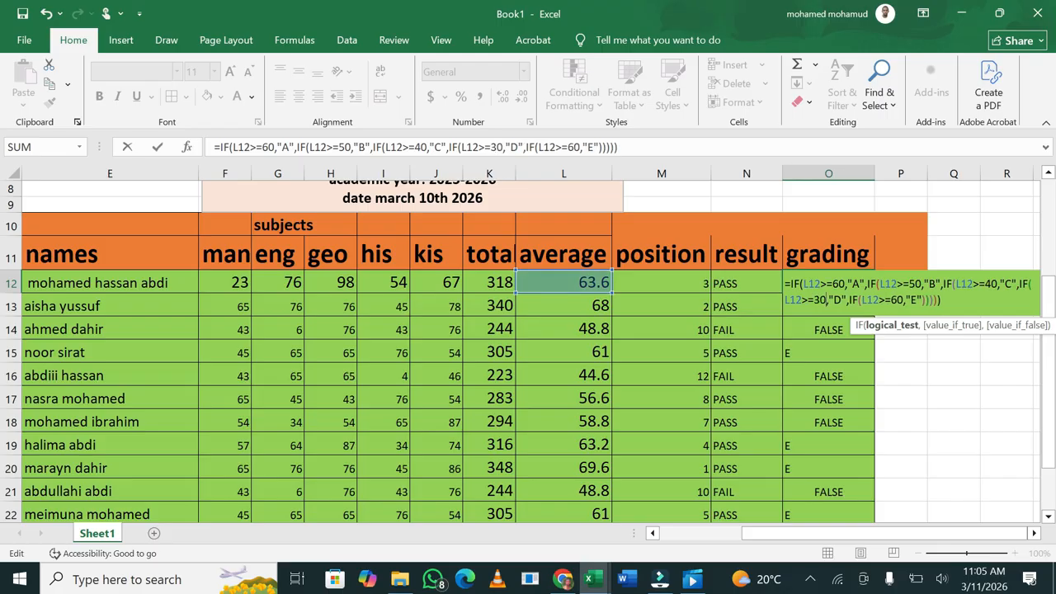
left_click(904, 300)
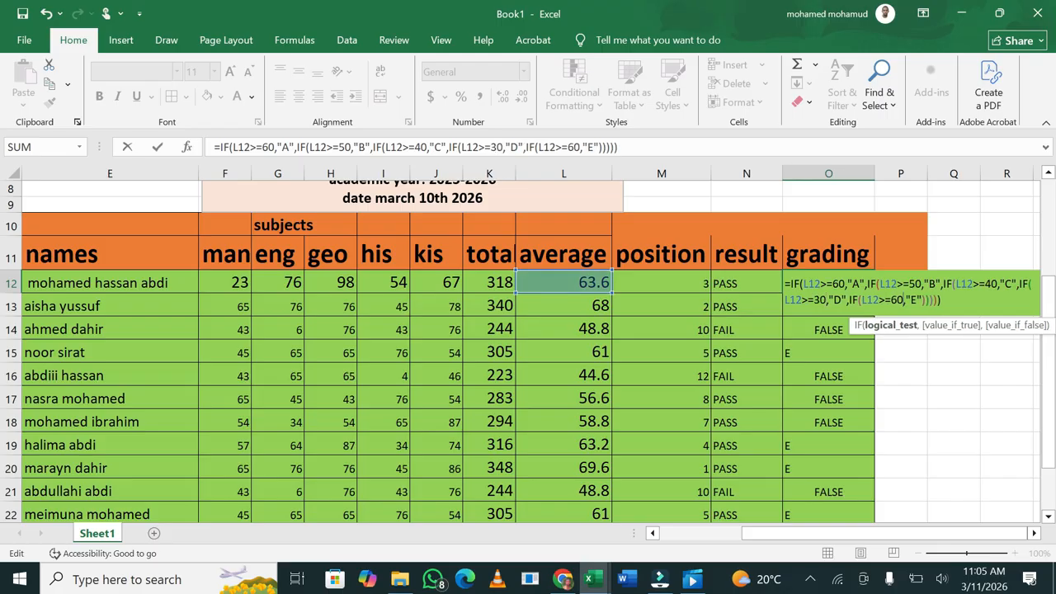
key("BackSpace")
key("BackSpace")
type("20")
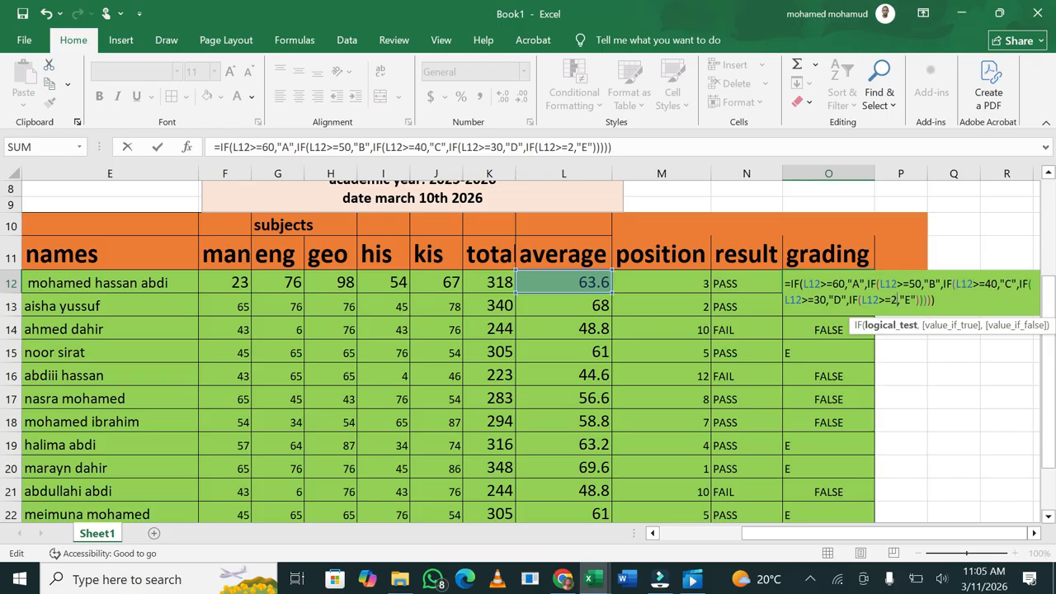
key("ctrl+Return")
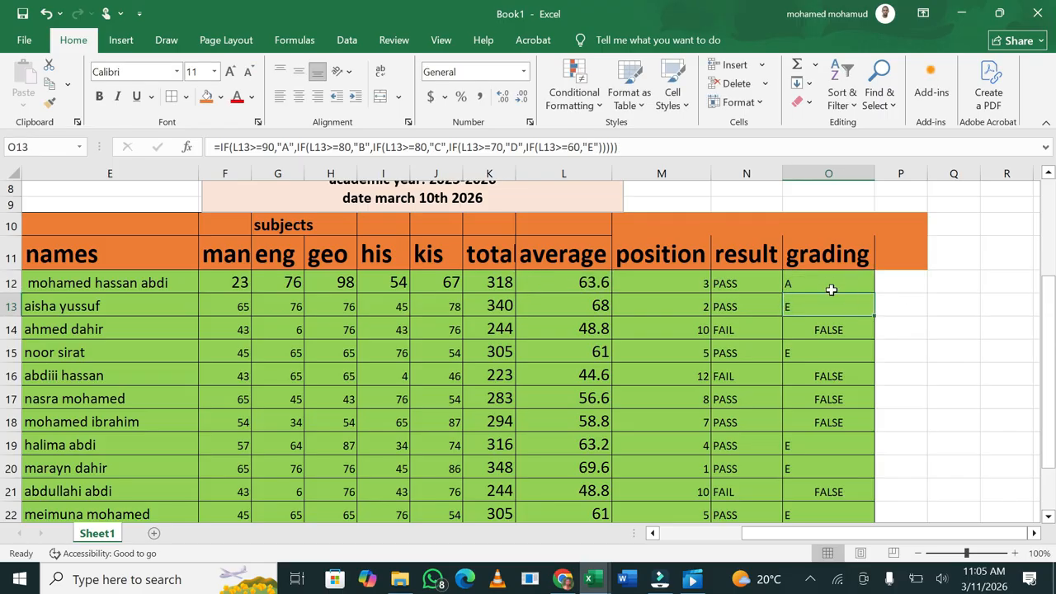
Fill the revised formula from O12 to O24, giving A for 60+, B for 50s, C for 40s
left_click_drag(874, 292, 860, 516)
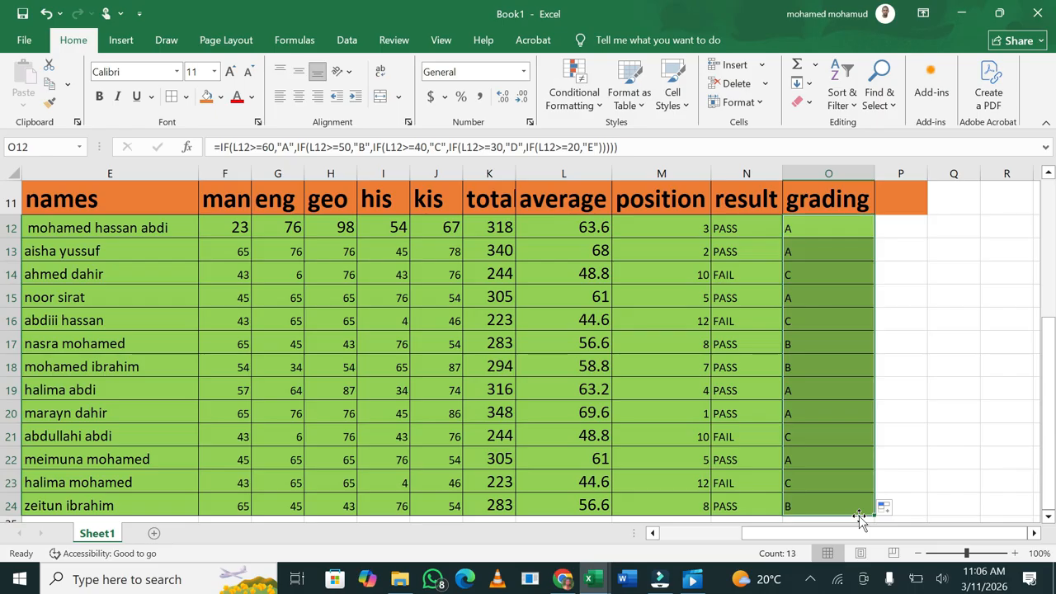
left_click(974, 362)
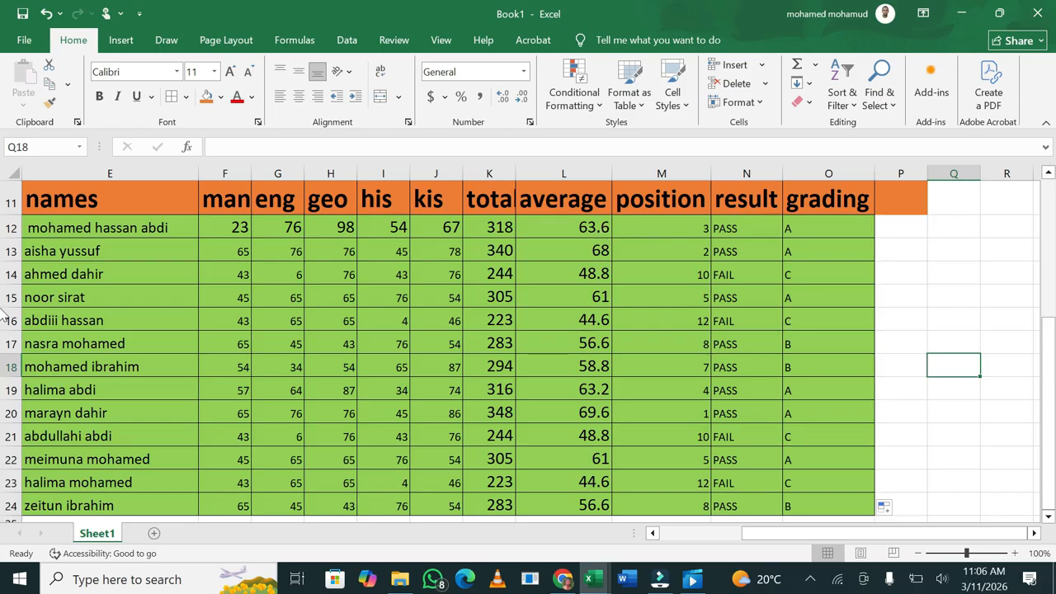
left_click_drag(1052, 404, 1053, 373)
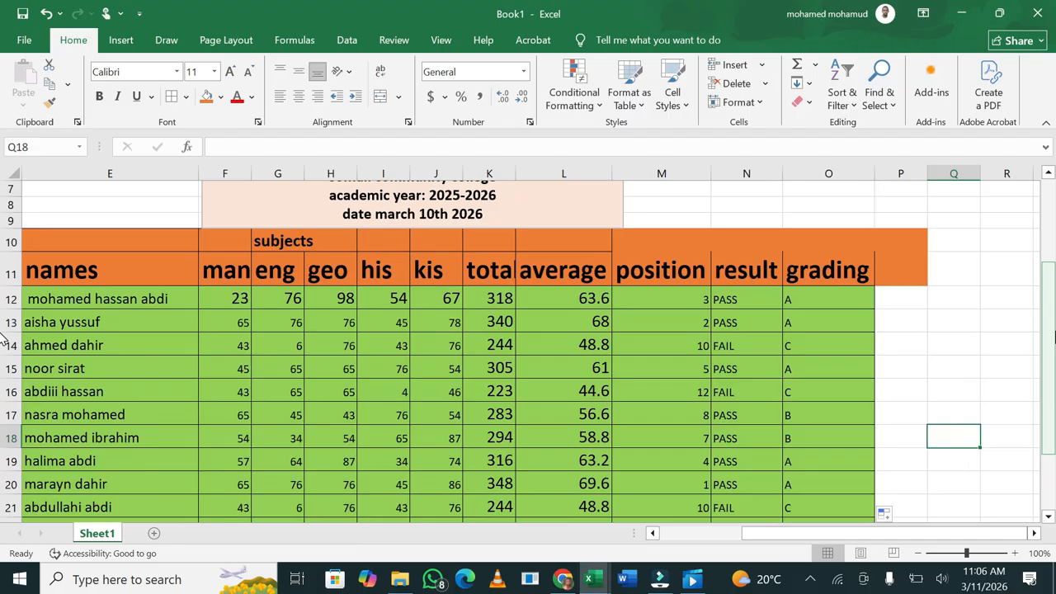
left_click_drag(748, 544, 711, 550)
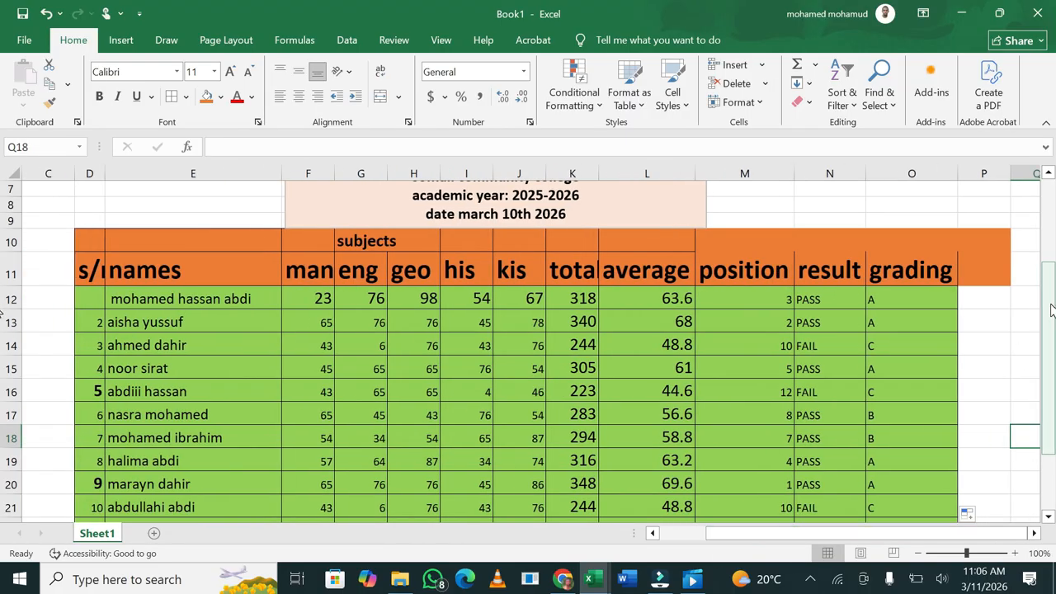
left_click(922, 554)
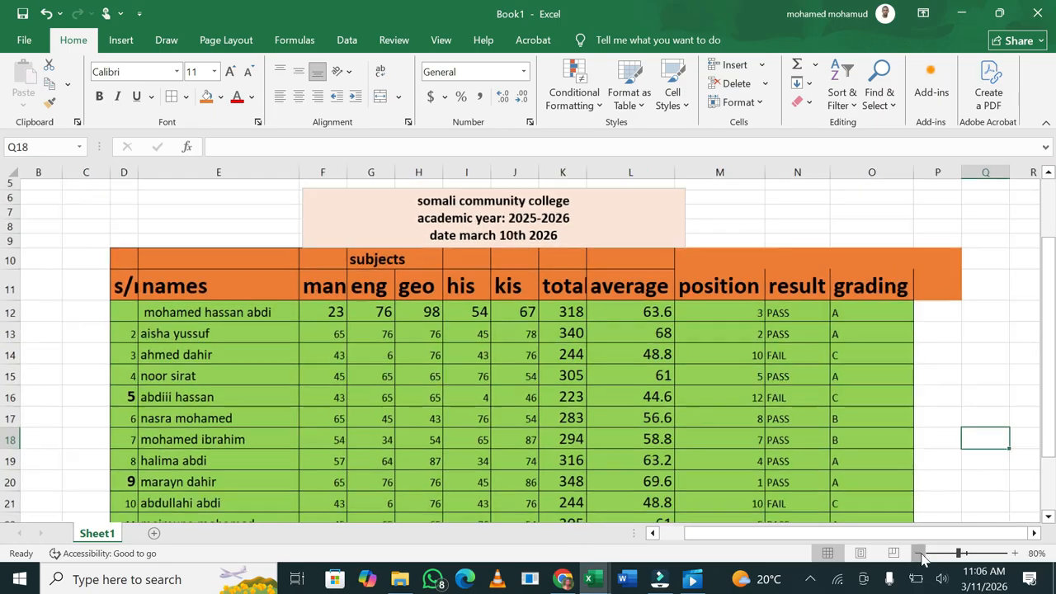
left_click(922, 553)
left_click_drag(1051, 330, 1054, 357)
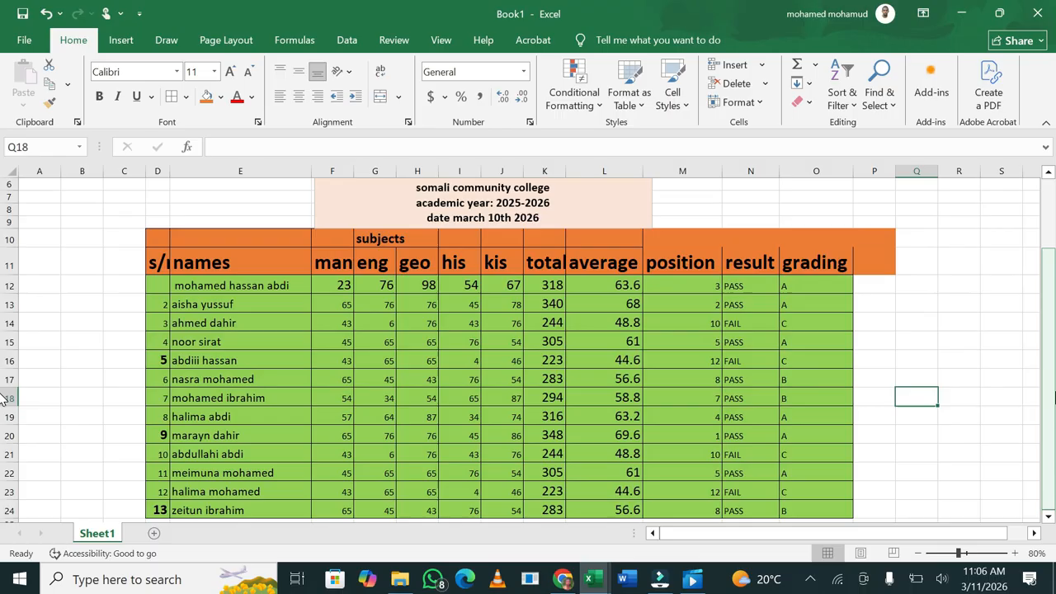
left_click(1016, 554)
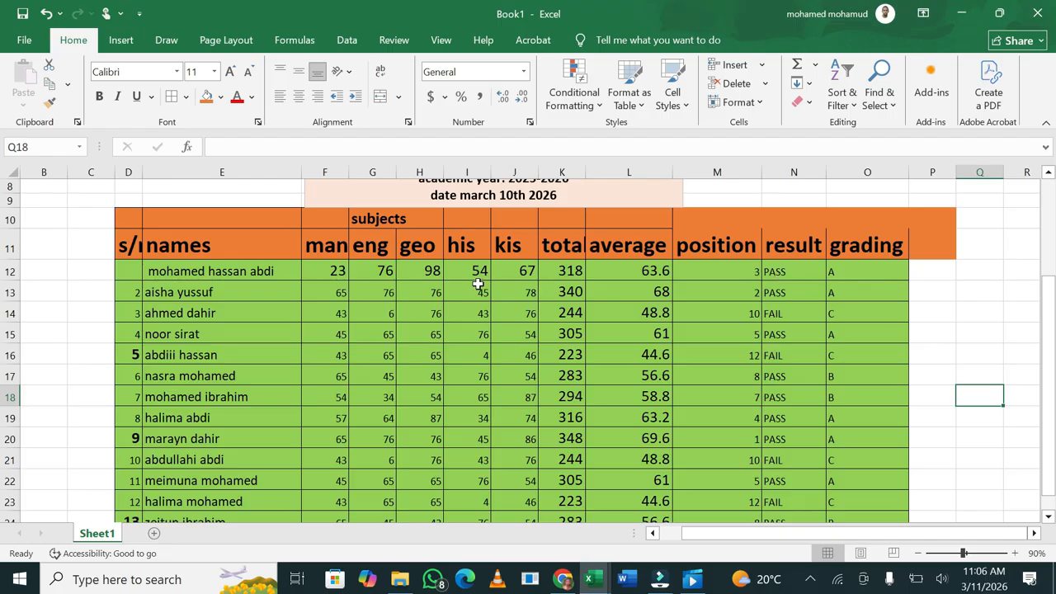
Enter a geo mark of 10 in H12 and check the PASS/FAIL, average and RANK formulas
left_click(436, 278)
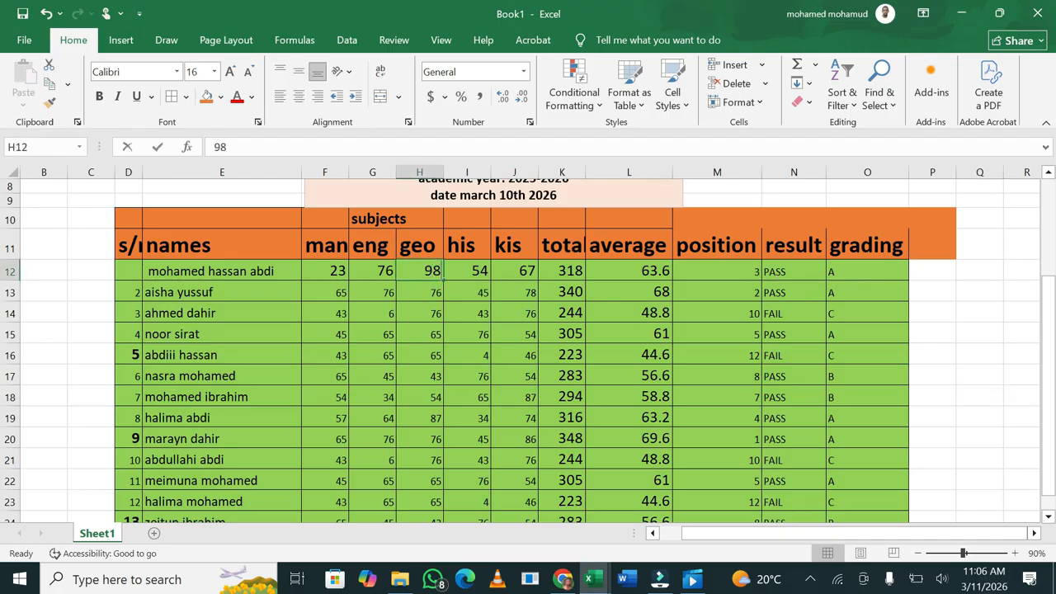
type("10")
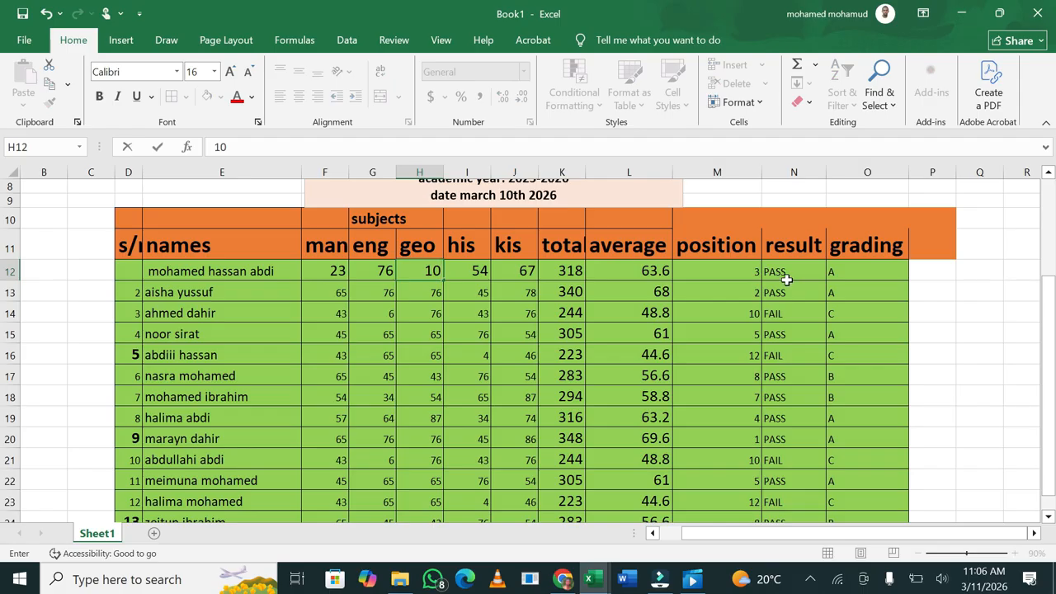
left_click(713, 324)
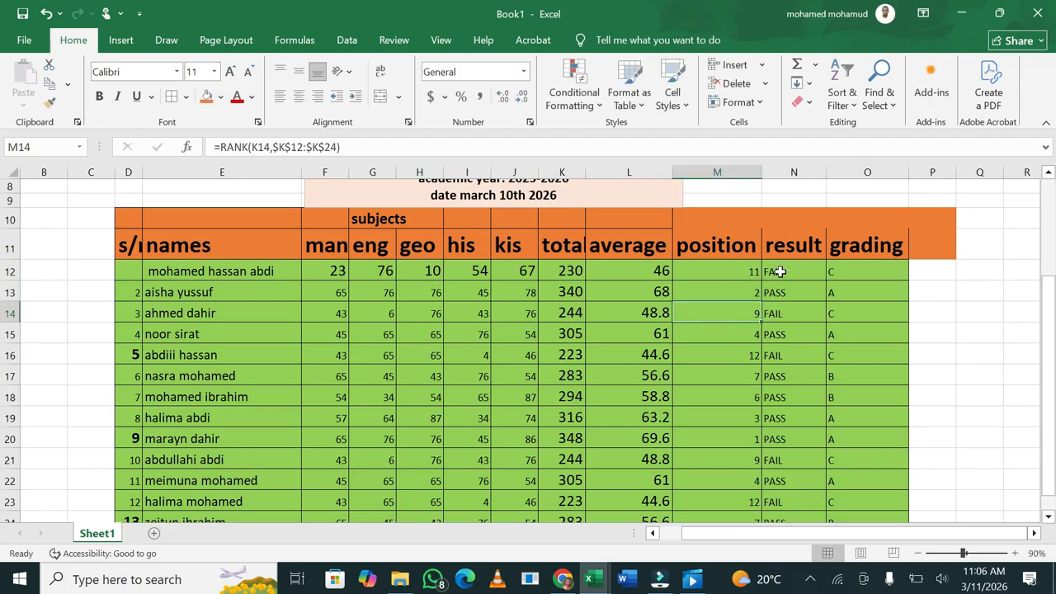
left_click(775, 271)
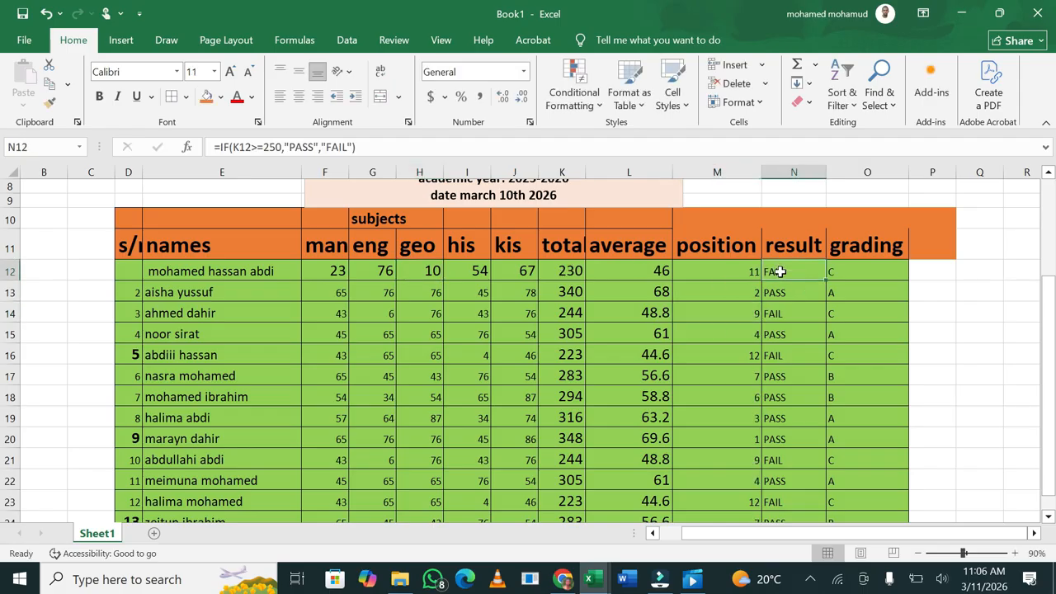
left_click(644, 274)
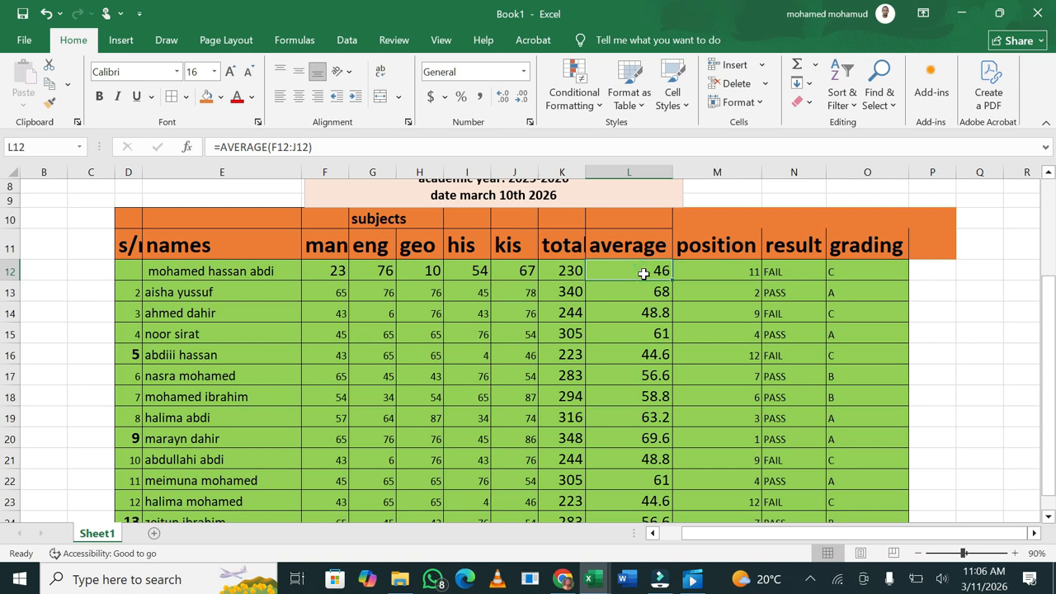
left_click(747, 271)
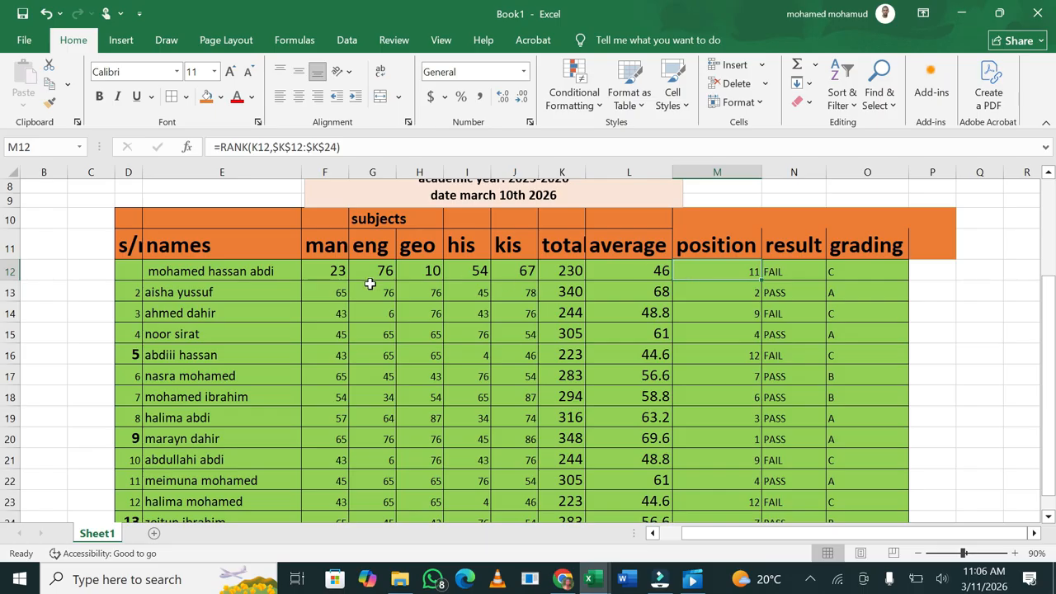
Correct H12 to 78, giving total 298, average 59.6, position 6, PASS and grade B
left_click(427, 271)
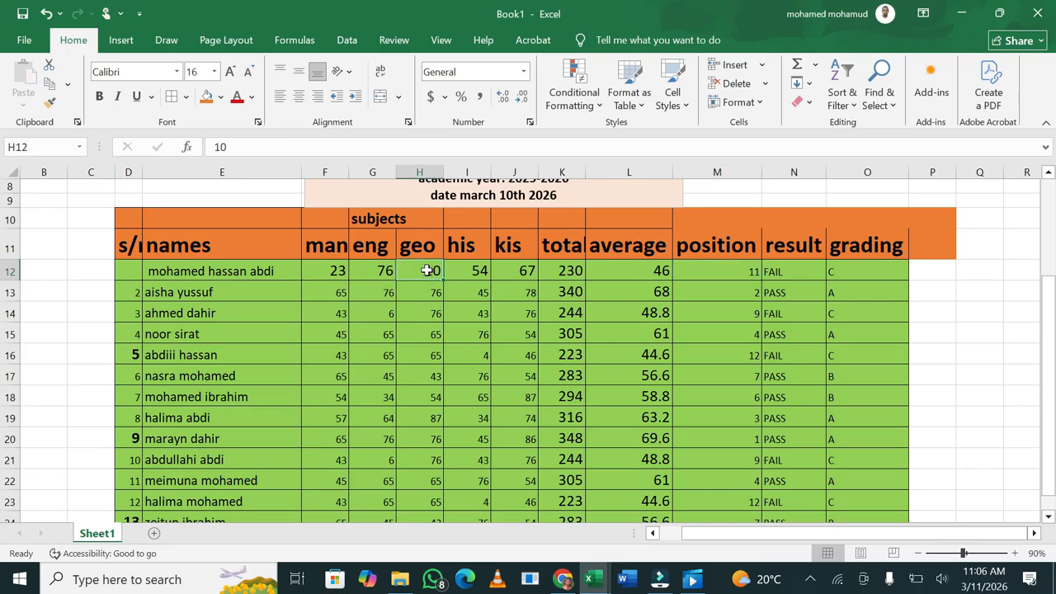
type("78")
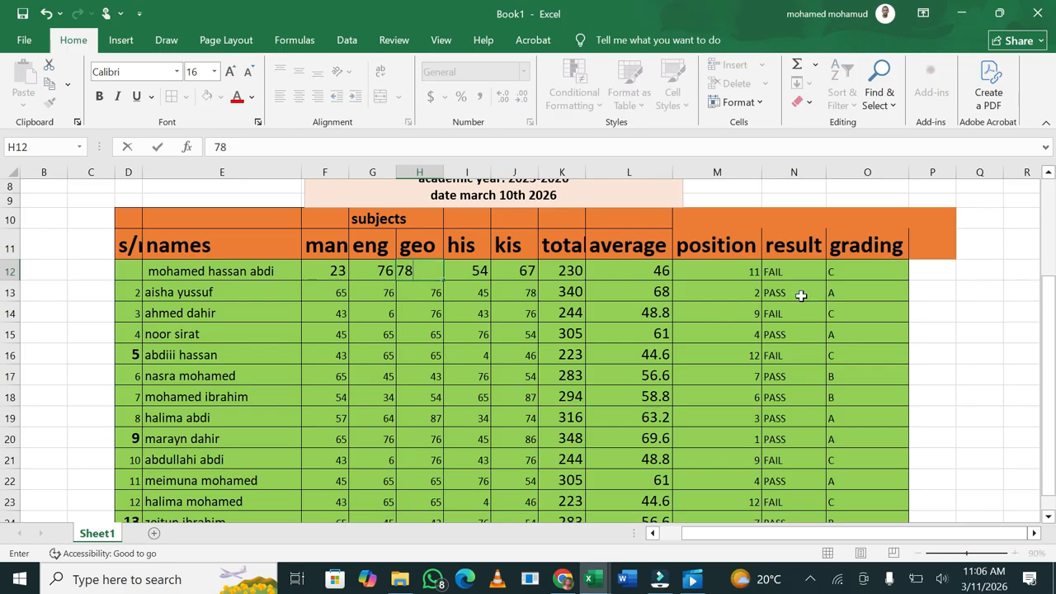
left_click(809, 388)
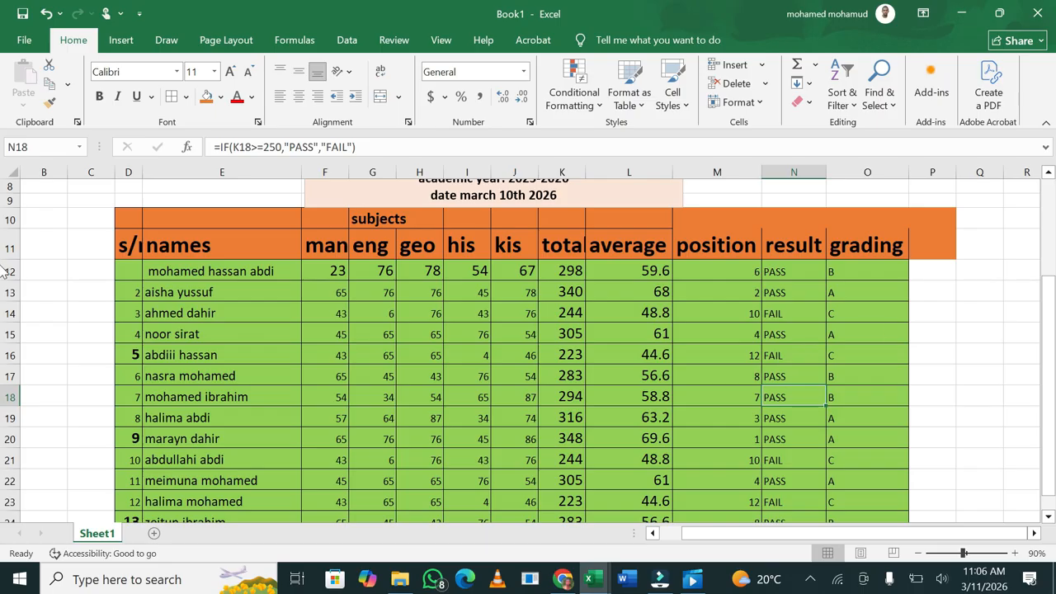
left_click_drag(1051, 338, 1049, 409)
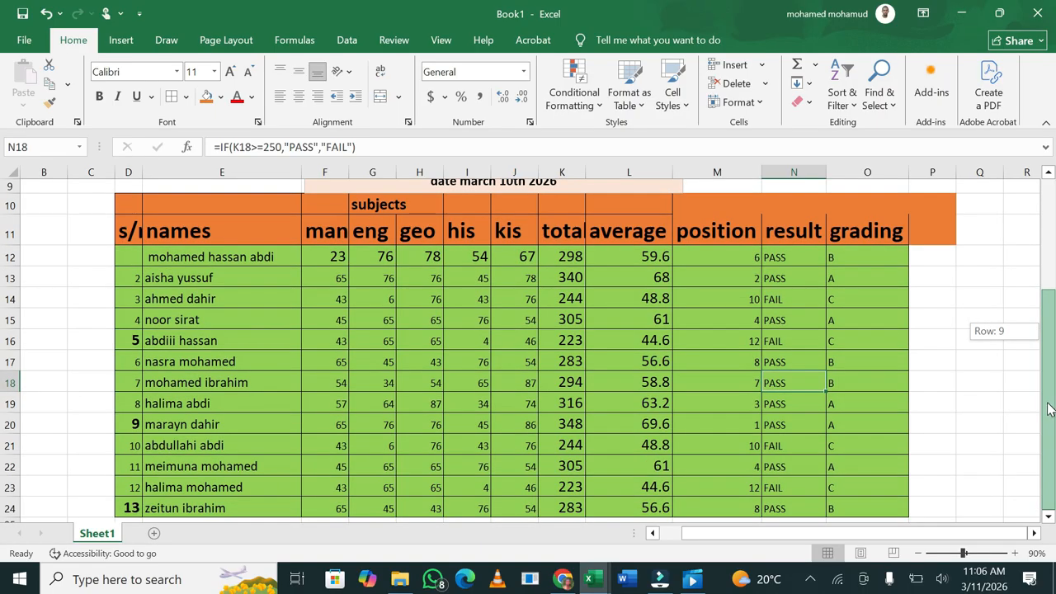
left_click(932, 323)
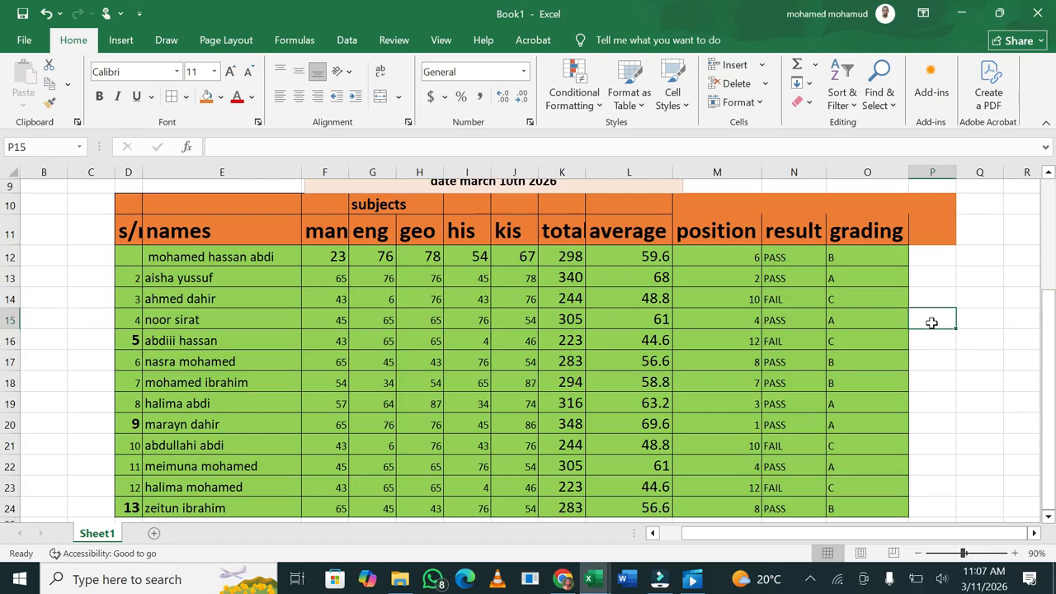